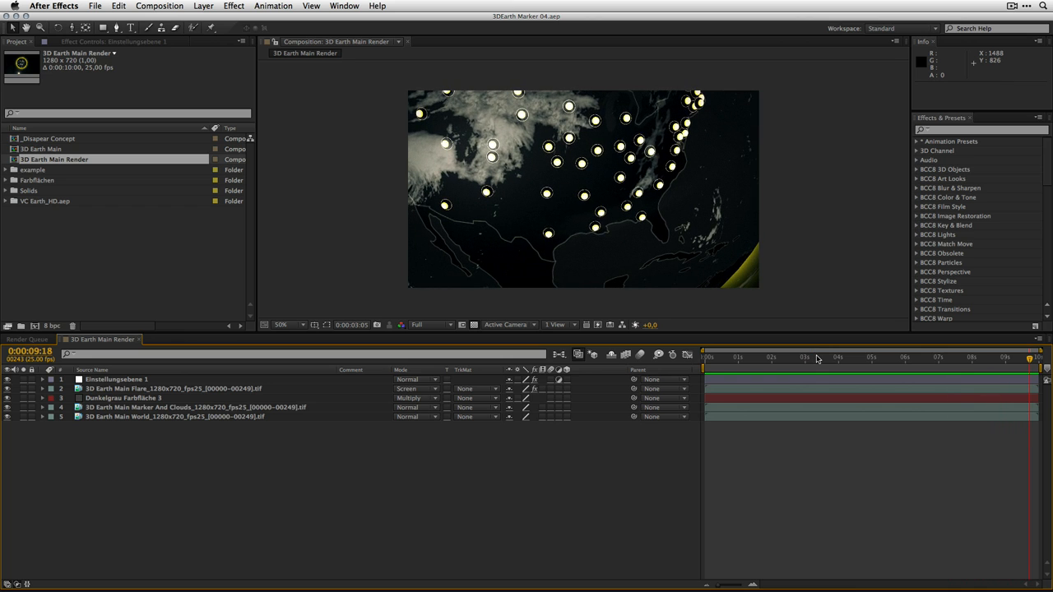
Step: Scrub through the 3D Earth Main Render composition to preview the globe, state labels and markers at several points in time
{"action": "left_click", "coordinate": [747, 361]}
{"action": "left_click_drag", "start_coordinate": [738, 365], "coordinate": [865, 379]}
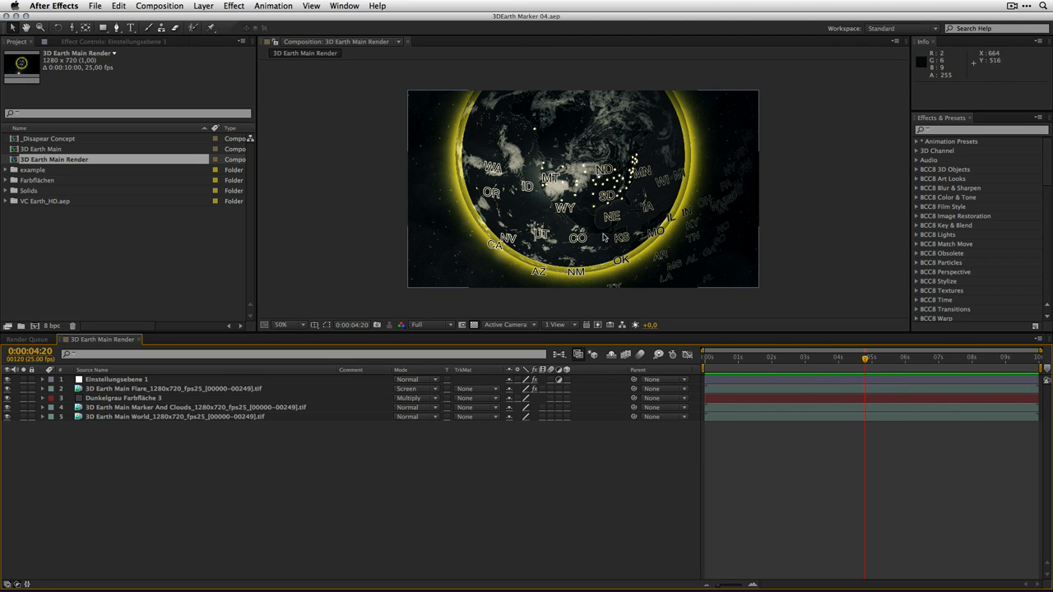
{"action": "left_click_drag", "start_coordinate": [877, 358], "coordinate": [944, 364]}
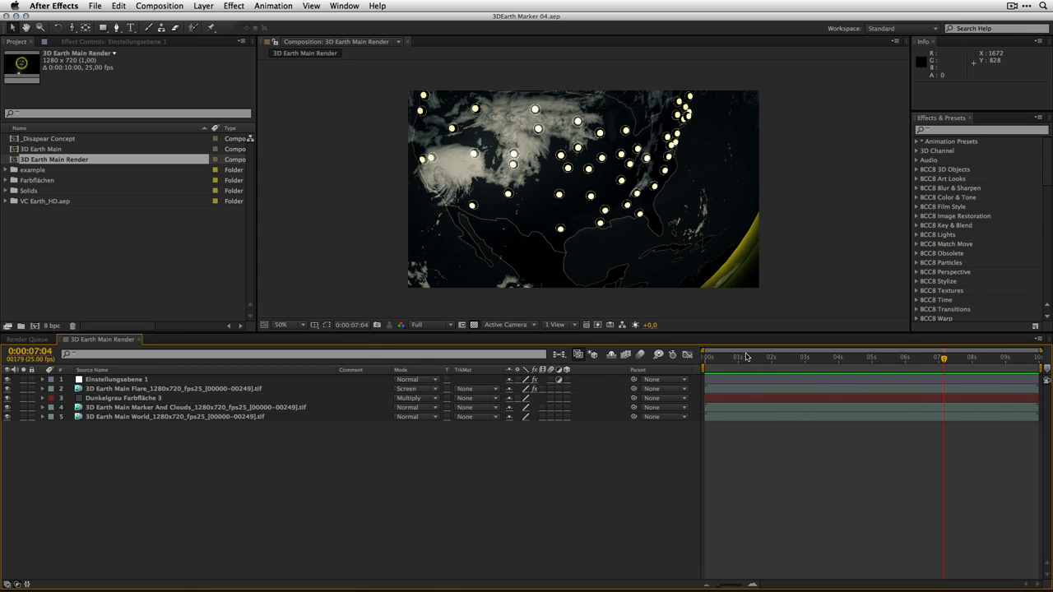
{"action": "mouse_move", "coordinate": [924, 363]}
{"action": "left_mouse_down"}
{"action": "mouse_move", "coordinate": [752, 362]}
{"action": "mouse_move", "coordinate": [972, 372]}
{"action": "mouse_move", "coordinate": [829, 367]}
{"action": "mouse_move", "coordinate": [928, 366]}
{"action": "left_mouse_up"}
Step: Switch to Outline.md in Marked and open the linked Videocopilot Element product page
{"action": "key", "text": "super+Tab"}
{"action": "key", "text": "super+Tab"}
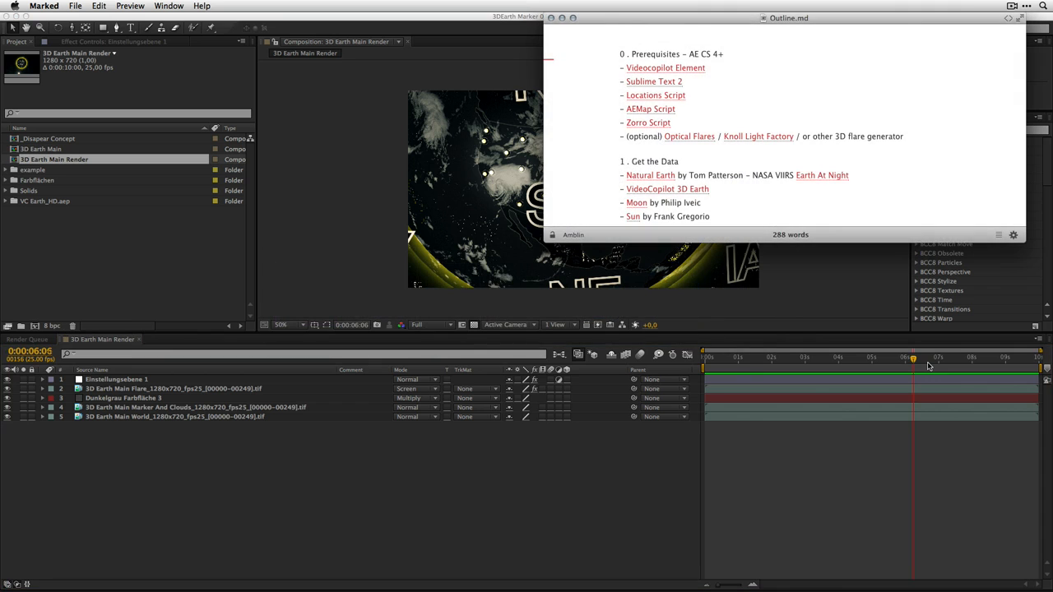
{"action": "left_click_drag", "start_coordinate": [725, 54], "coordinate": [688, 54]}
{"action": "left_click", "coordinate": [652, 69]}
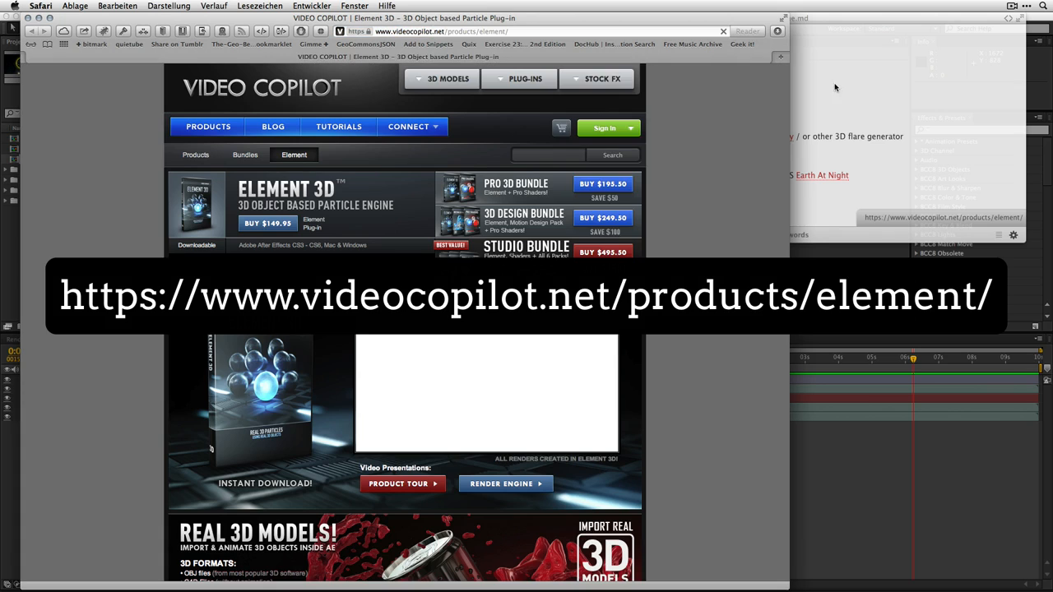
Step: Return to the outline in Marked and open the Sublime Text 2 and Locations Script pages from the prerequisites
{"action": "left_click", "coordinate": [835, 88]}
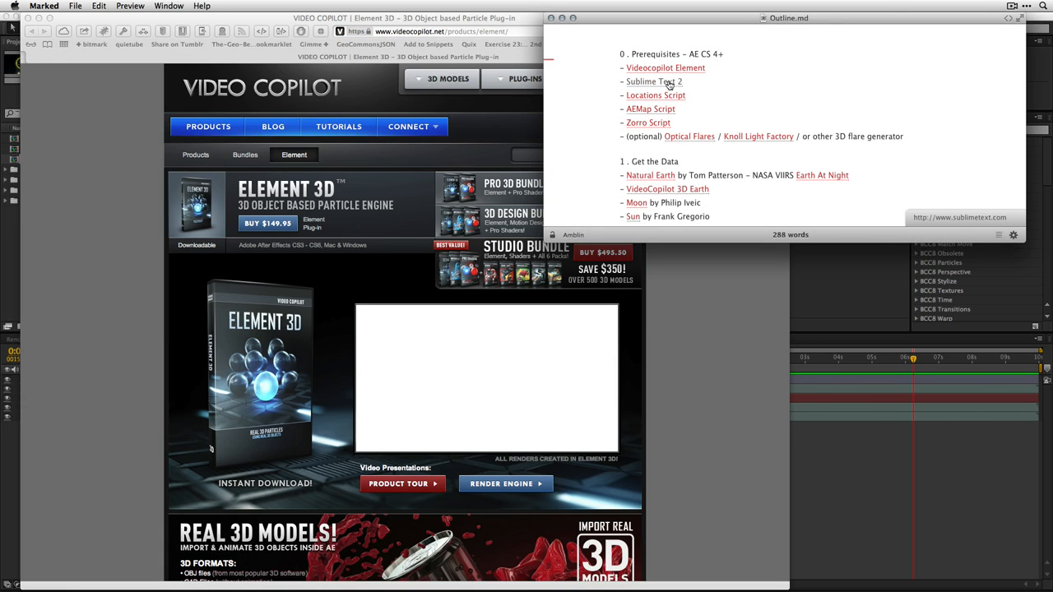
{"action": "left_click", "coordinate": [669, 83]}
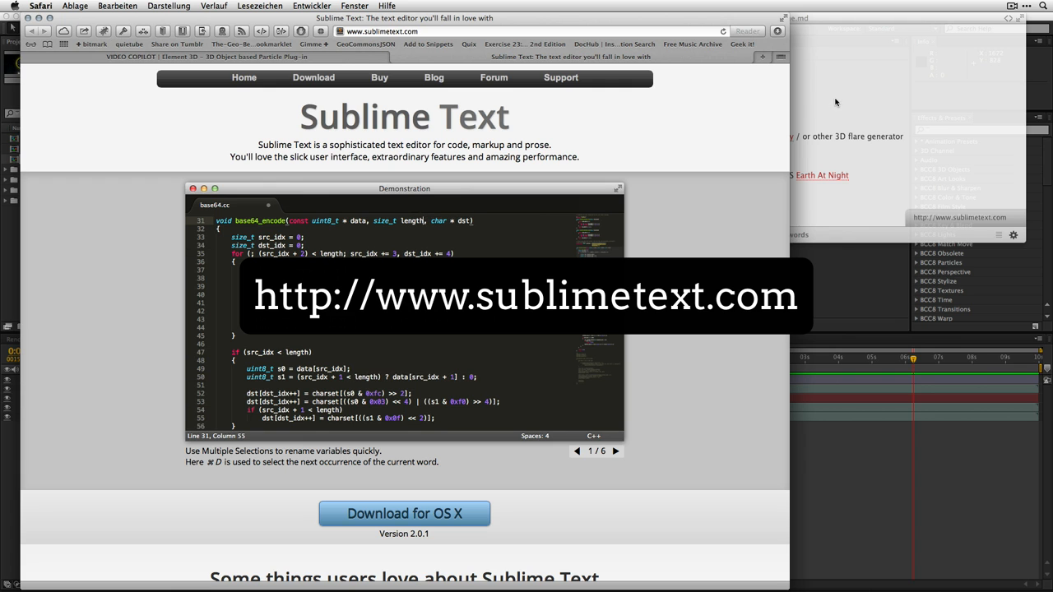
{"action": "left_click", "coordinate": [826, 84]}
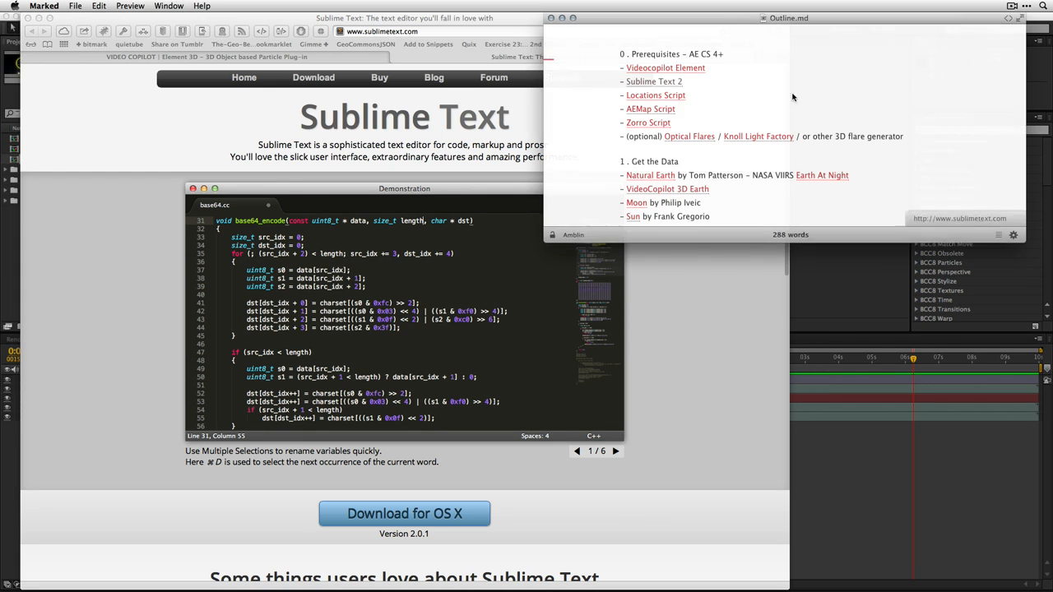
{"action": "left_click", "coordinate": [664, 101]}
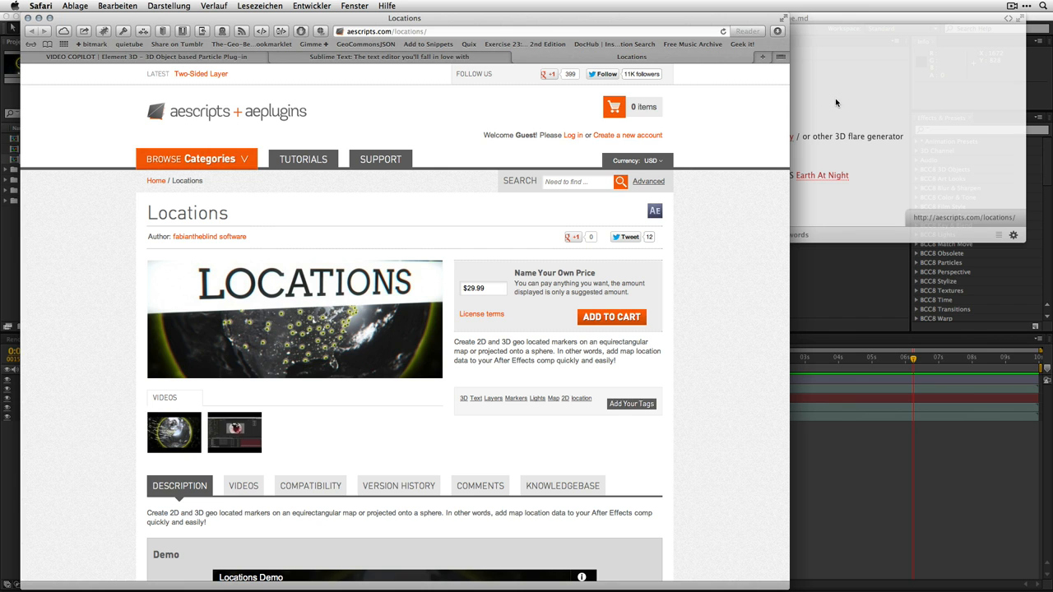
Step: Open the AEMap Script and Zorro Script pages from the outline's prerequisites, then hide the browser
{"action": "left_click", "coordinate": [836, 104]}
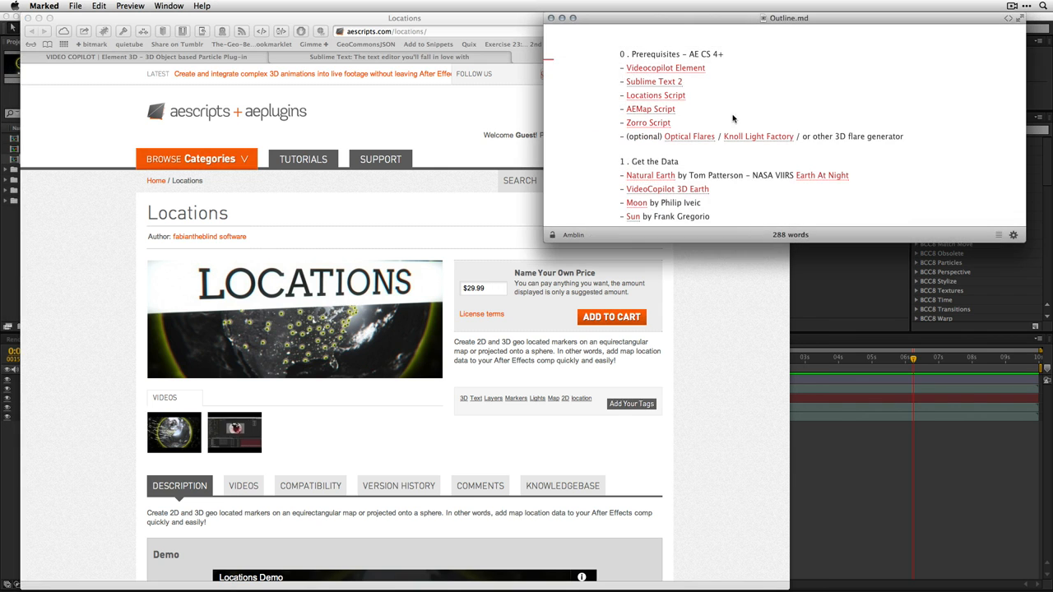
{"action": "left_click", "coordinate": [654, 112]}
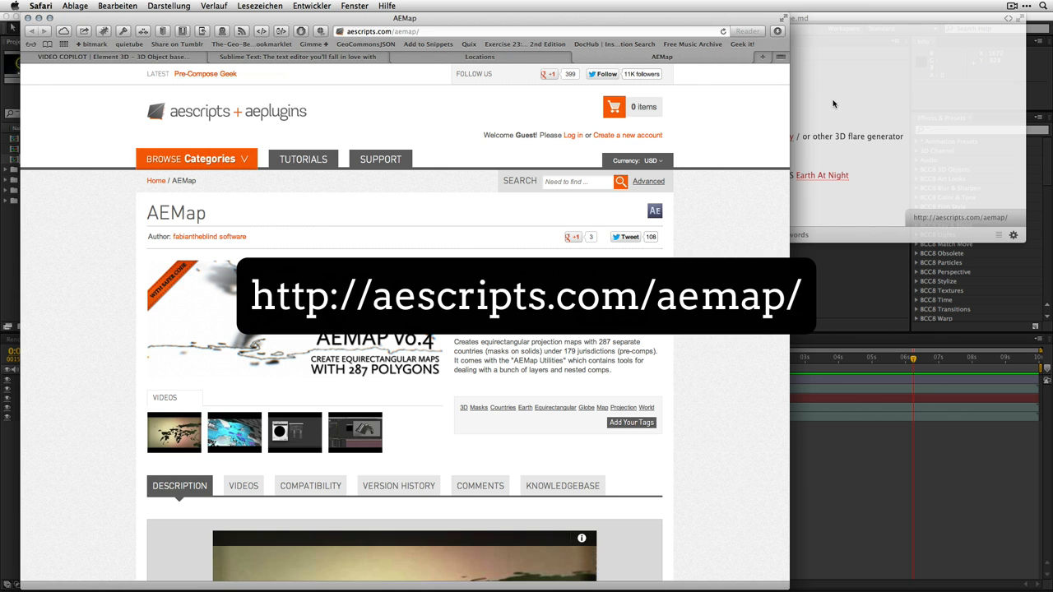
{"action": "left_click", "coordinate": [829, 106]}
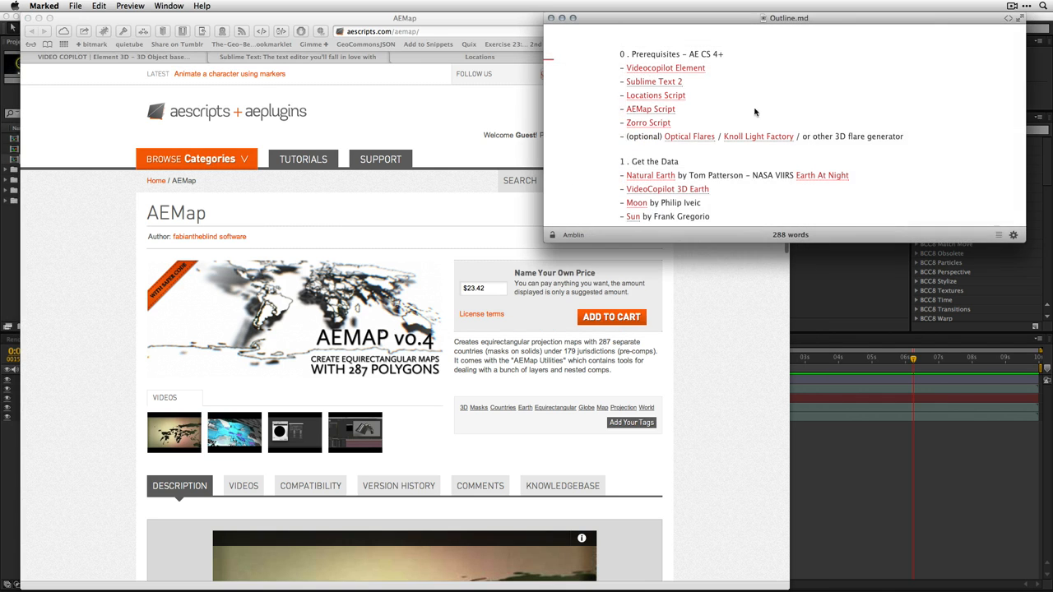
{"action": "left_click", "coordinate": [655, 123]}
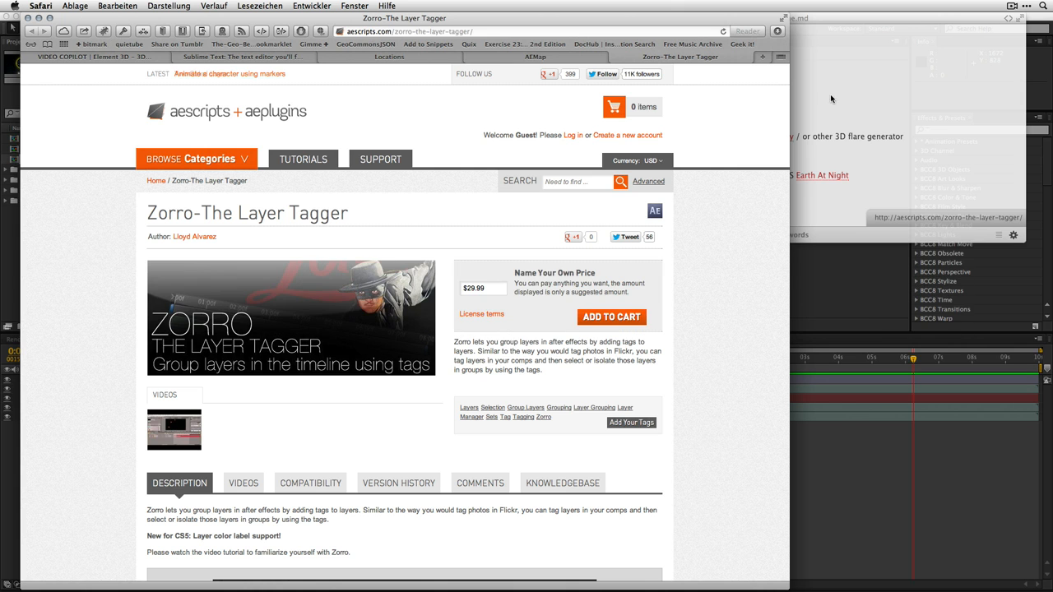
{"action": "key", "text": "super+h"}
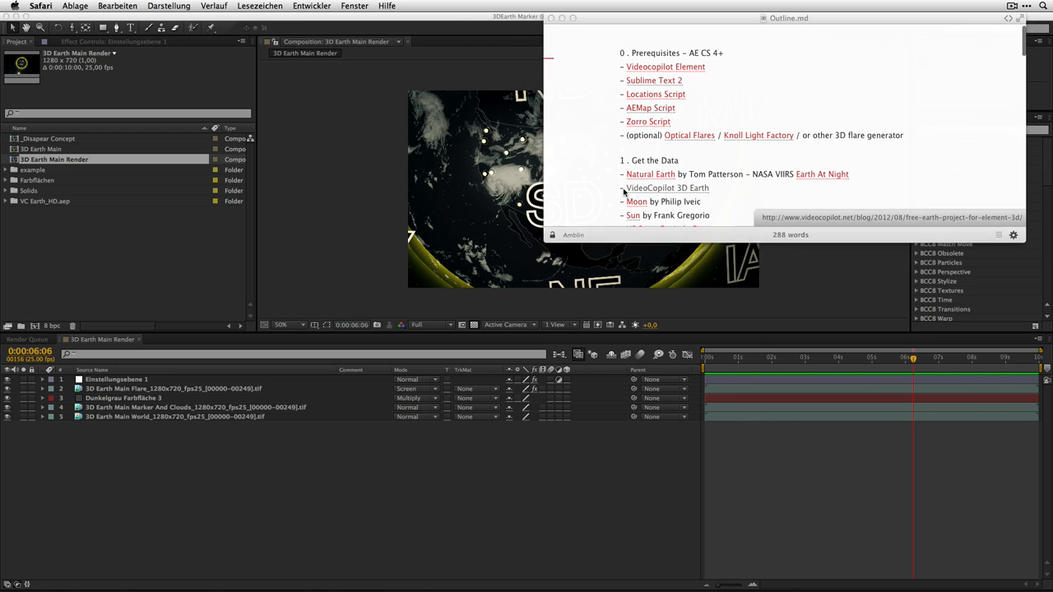
Step: Open the VideoCopilot 3D Earth page and highlight its Documents\VideoCopilot\Models\My_Models path and the Download Project link
{"action": "left_click", "coordinate": [636, 191]}
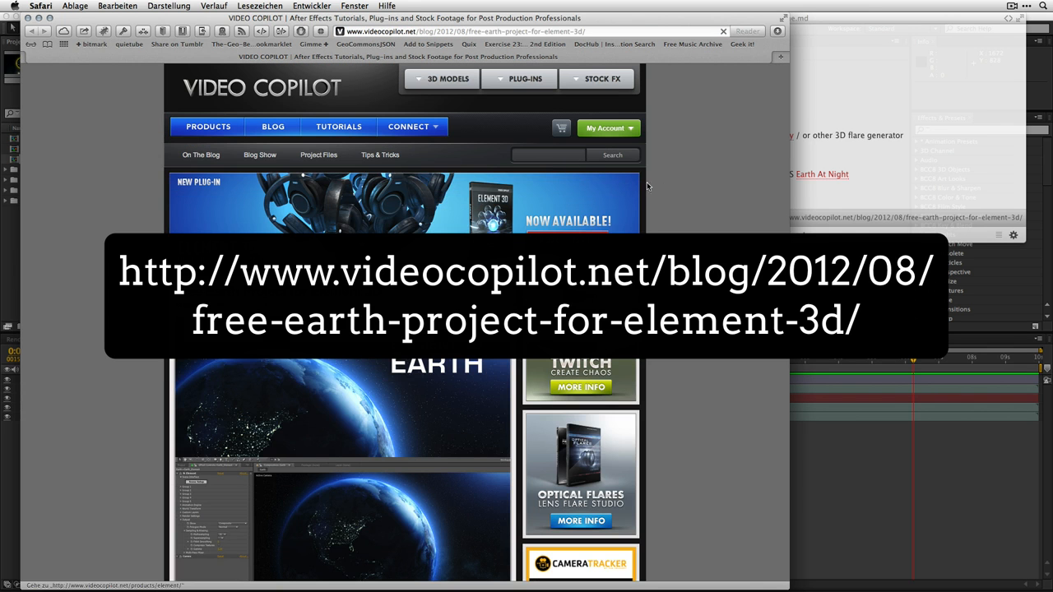
{"action": "scroll", "coordinate": [669, 162], "scroll_direction": "down", "scroll_amount": 8}
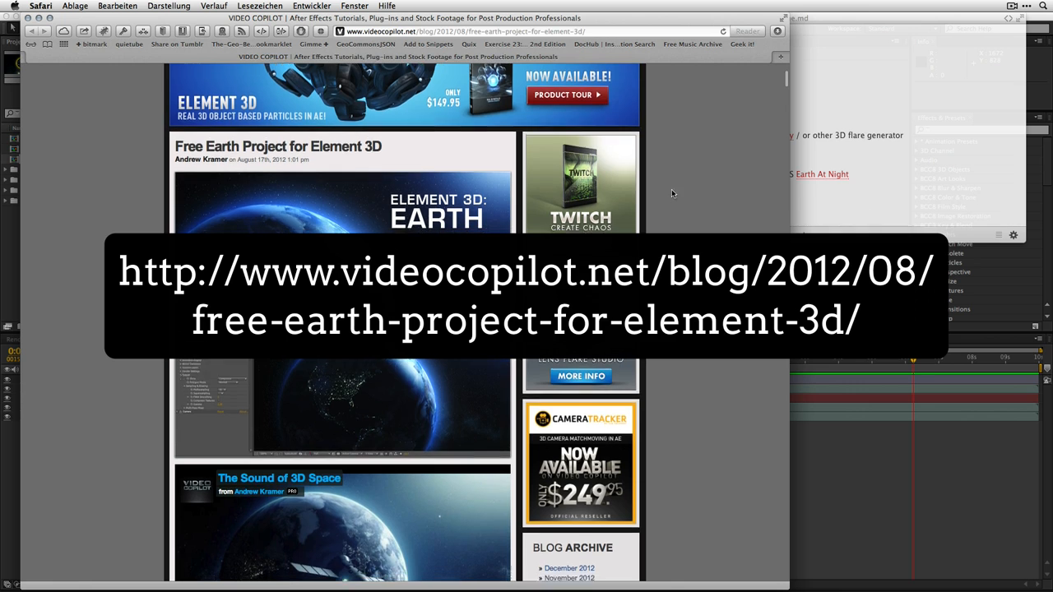
{"action": "scroll", "coordinate": [668, 196], "scroll_direction": "down", "scroll_amount": 5}
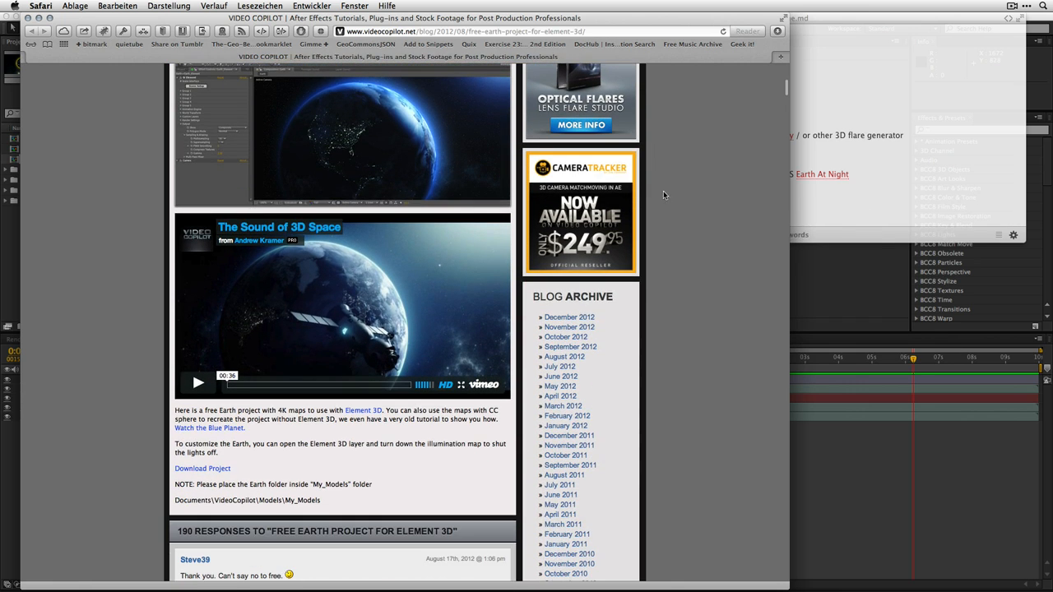
{"action": "scroll", "coordinate": [660, 183], "scroll_direction": "down", "scroll_amount": 1}
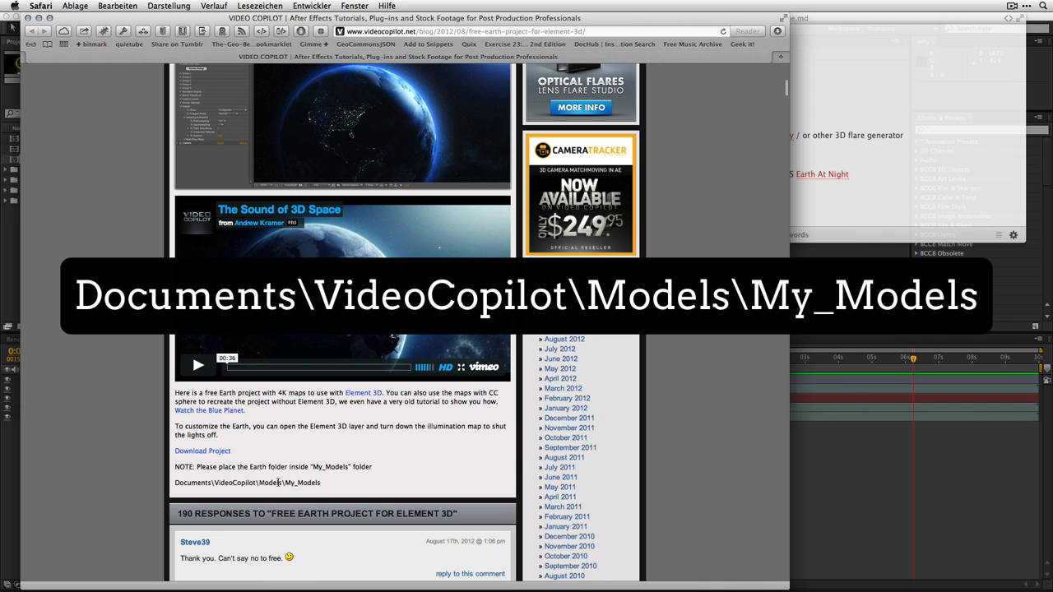
{"action": "left_click_drag", "start_coordinate": [322, 486], "coordinate": [178, 483]}
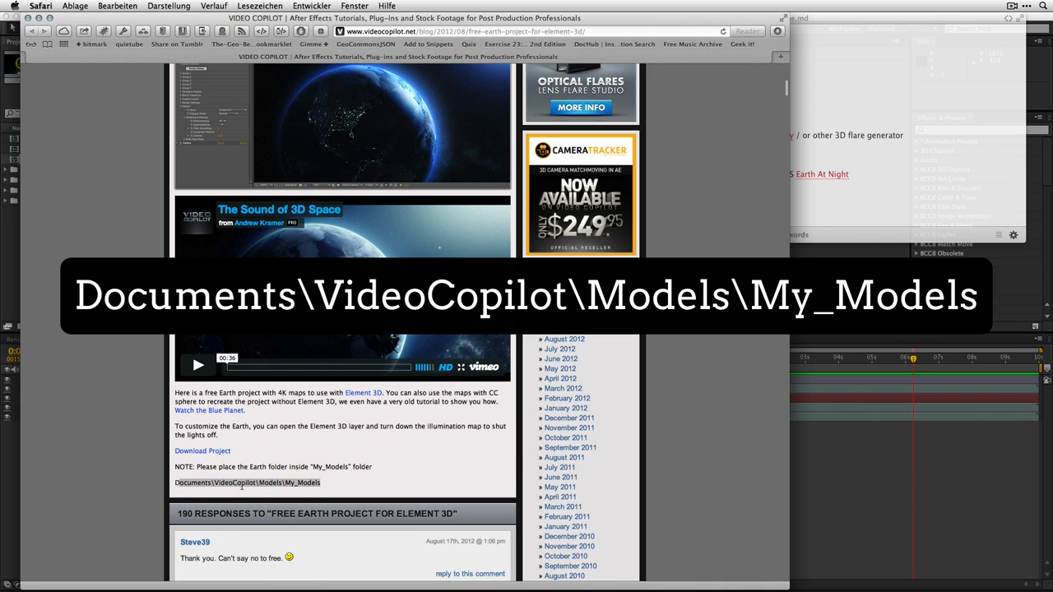
{"action": "triple_click", "coordinate": [306, 484]}
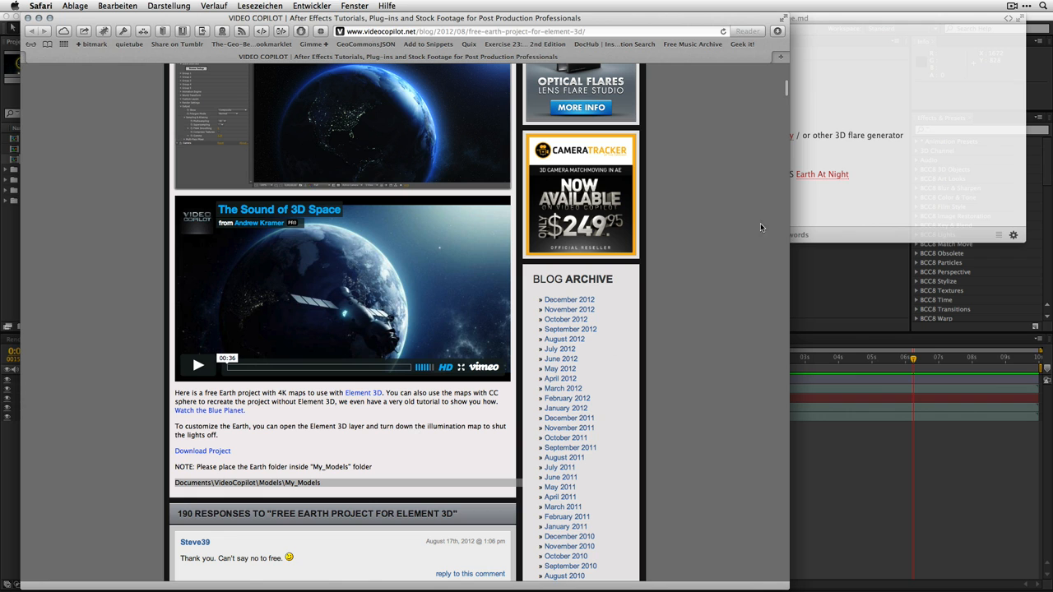
{"action": "left_click_drag", "start_coordinate": [263, 449], "coordinate": [175, 451]}
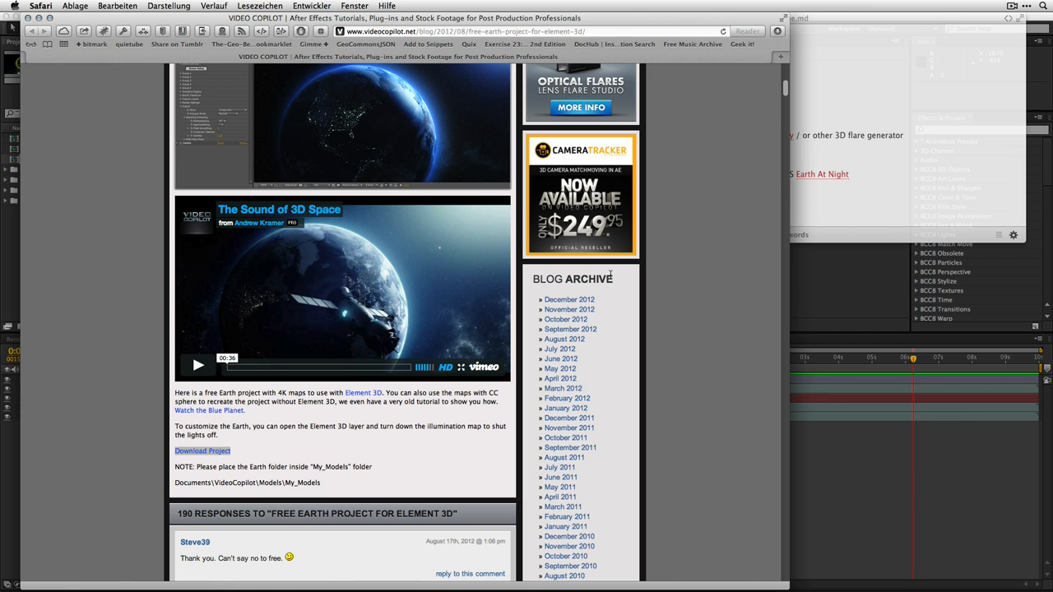
Step: Switch back to After Effects to view the 3D Earth render in the composition
{"action": "left_click", "coordinate": [864, 80]}
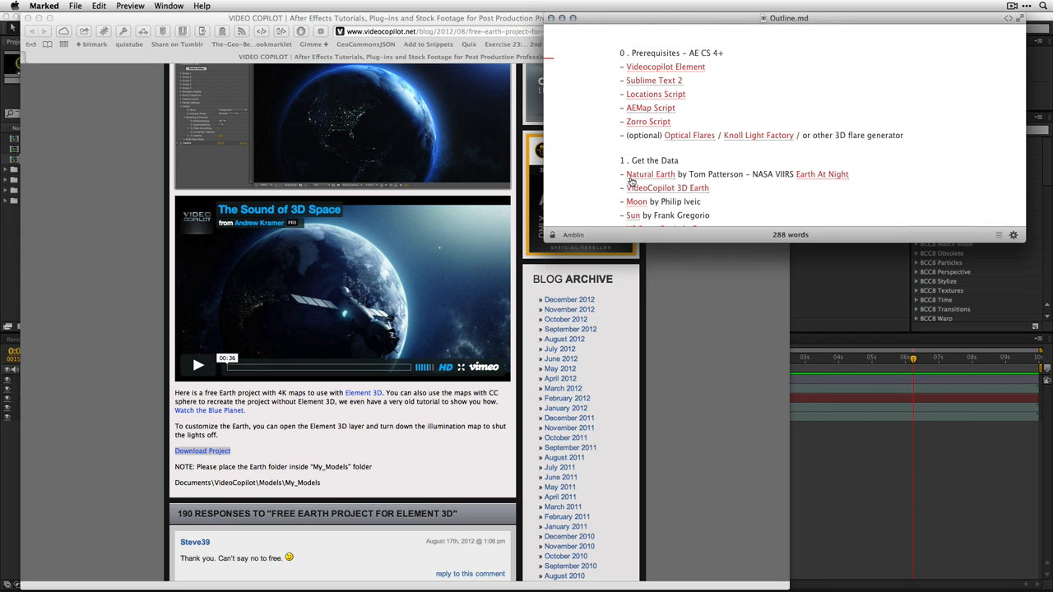
{"action": "left_click", "coordinate": [706, 317]}
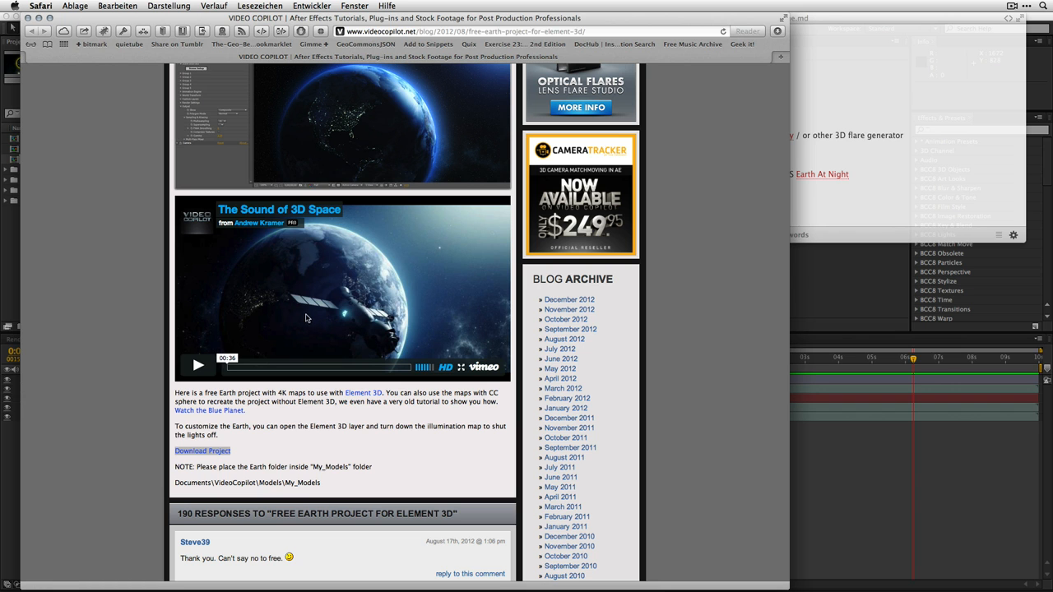
{"action": "left_click", "coordinate": [879, 448]}
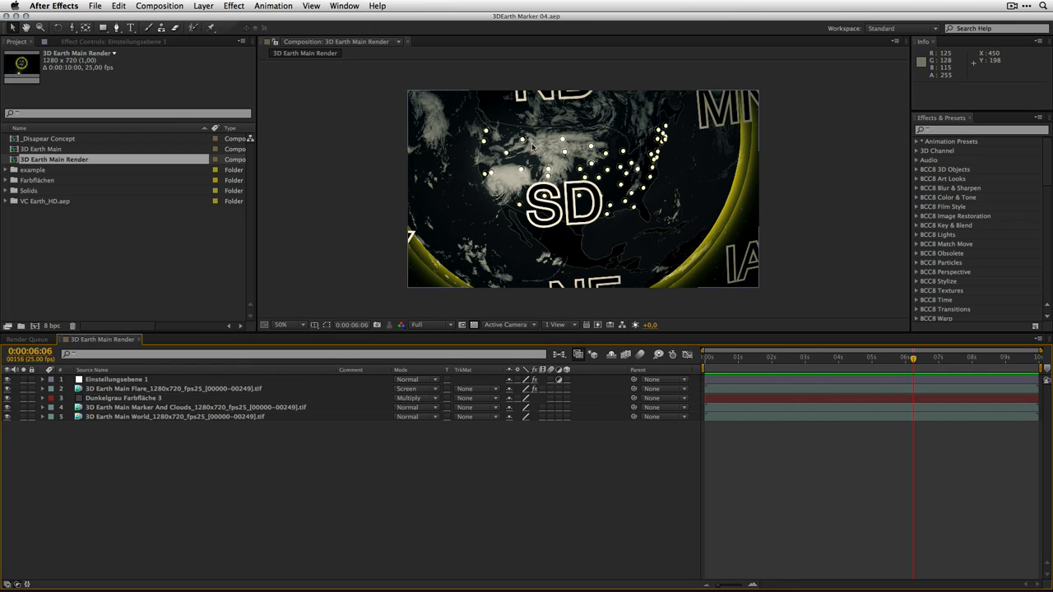
Step: Return to the outline in Marked and open the Natural Earth texture maps page in Safari
{"action": "key", "text": "super+Tab"}
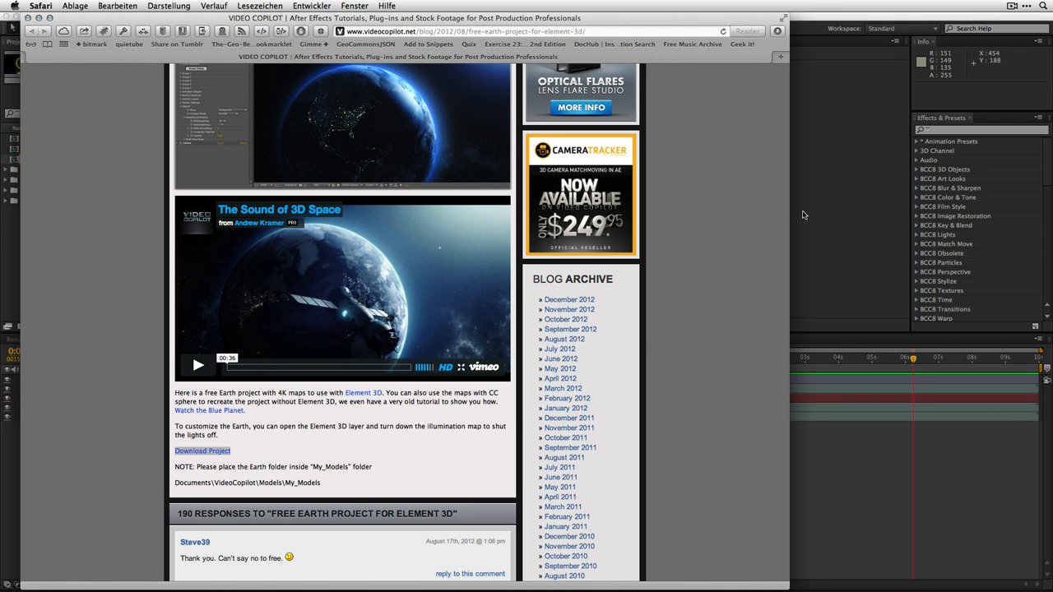
{"action": "key", "text": "super+Tab"}
{"action": "key", "text": "super+Tab"}
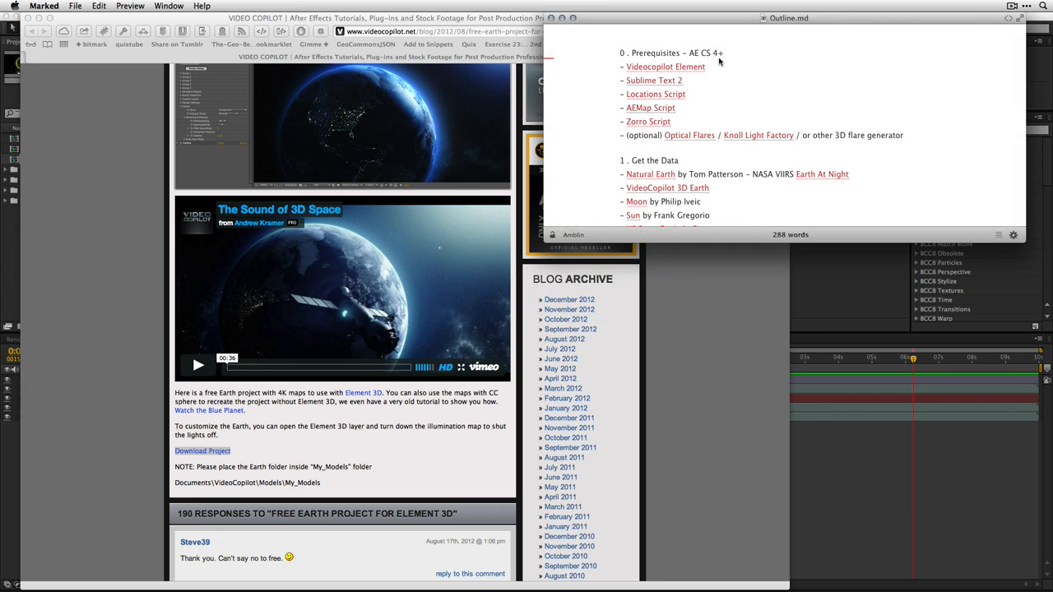
{"action": "left_click", "coordinate": [649, 177]}
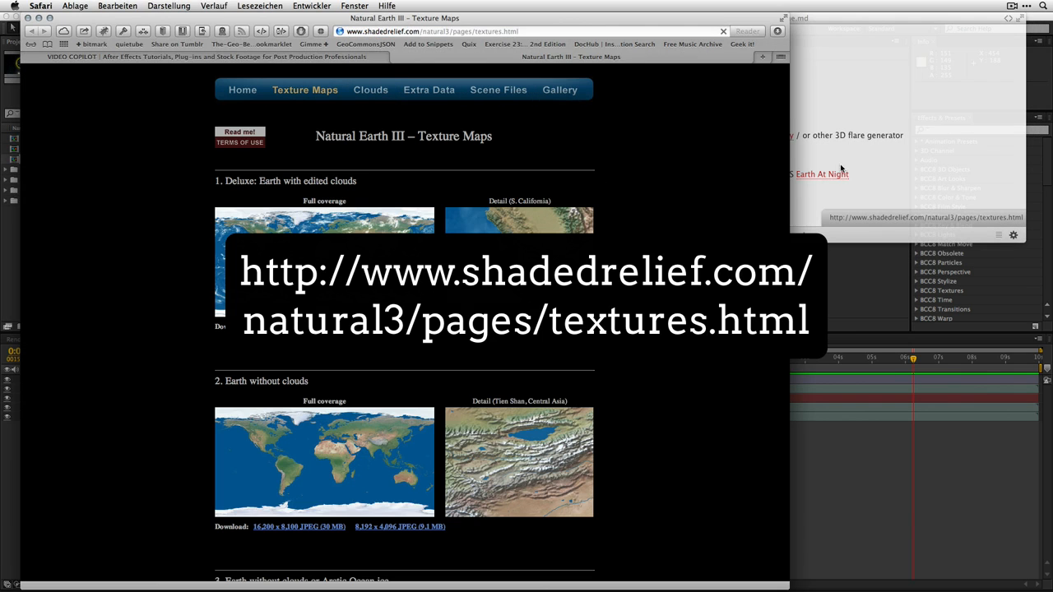
{"action": "left_click", "coordinate": [886, 182]}
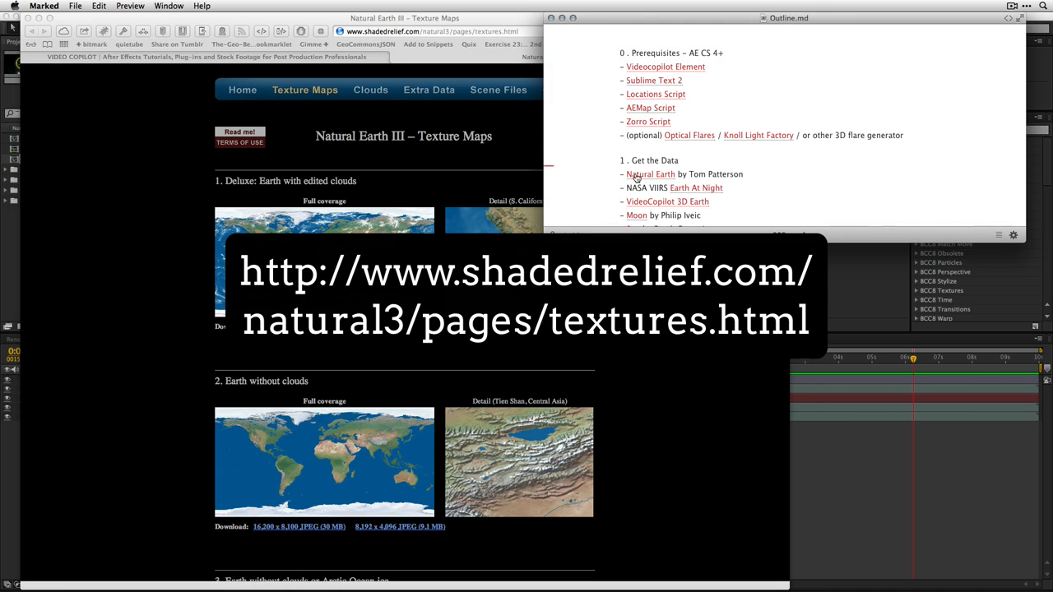
{"action": "left_click", "coordinate": [142, 192]}
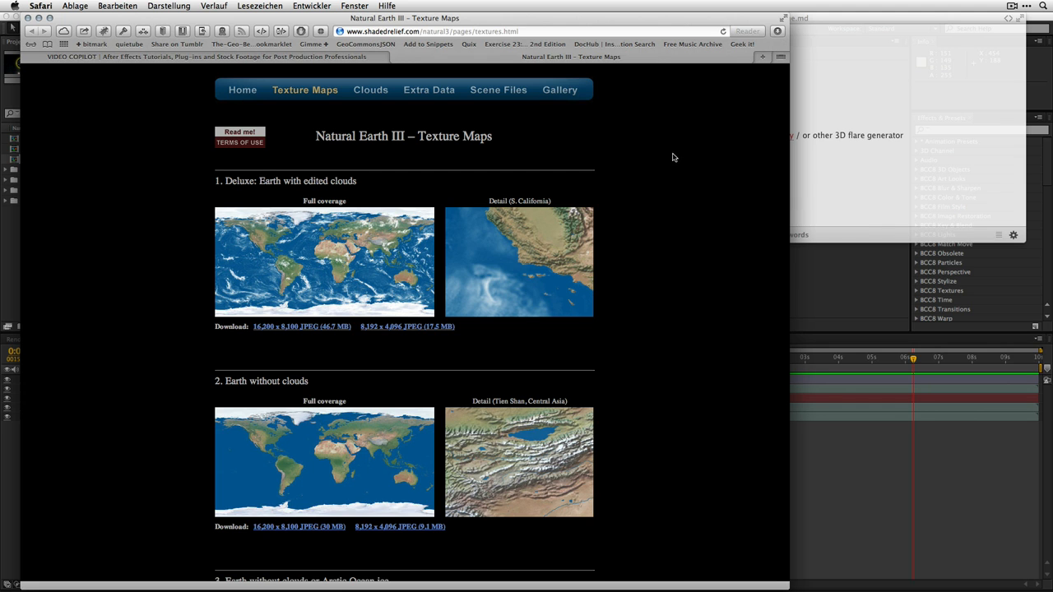
Step: Highlight the 16,200 x 8,100 JPEG download of the Deluxe map and examine the other texture maps down to Earth at night
{"action": "scroll", "coordinate": [673, 161], "scroll_direction": "down", "scroll_amount": 3}
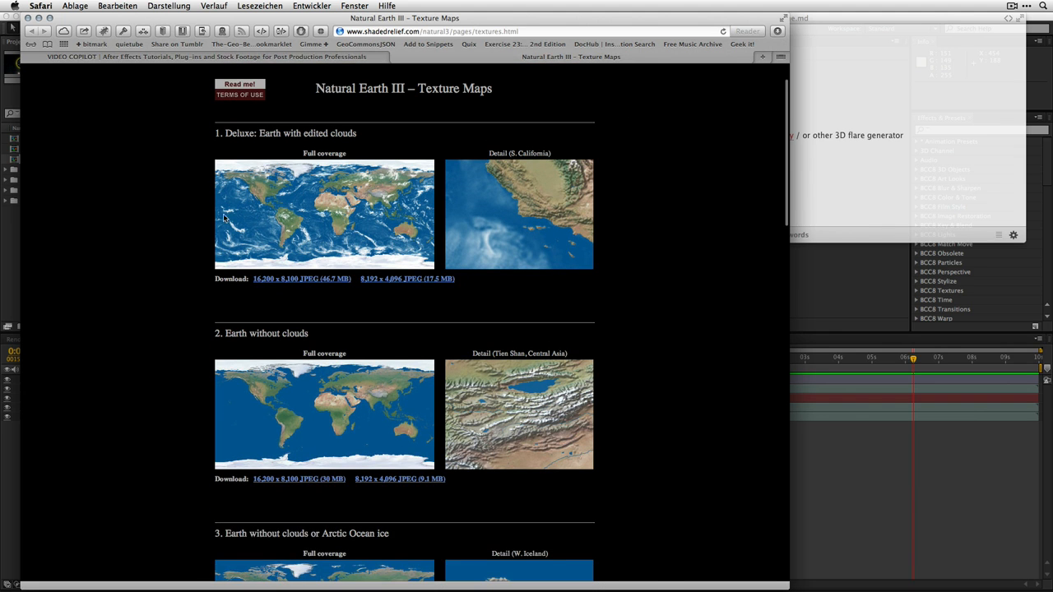
{"action": "left_click_drag", "start_coordinate": [356, 278], "coordinate": [253, 281]}
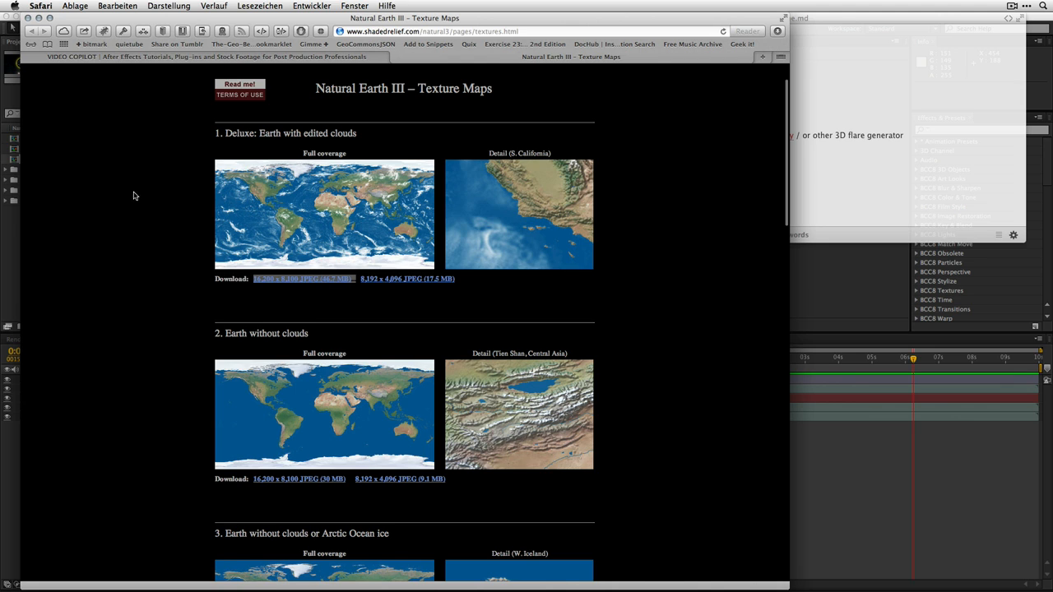
{"action": "scroll", "coordinate": [136, 206], "scroll_direction": "down", "scroll_amount": 1}
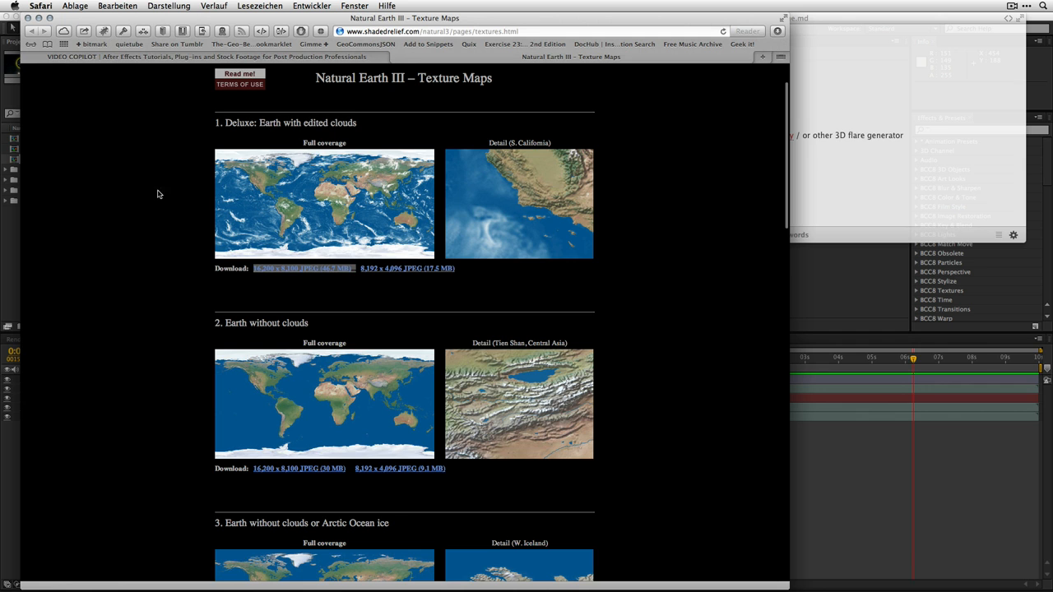
{"action": "scroll", "coordinate": [156, 233], "scroll_direction": "down", "scroll_amount": 1}
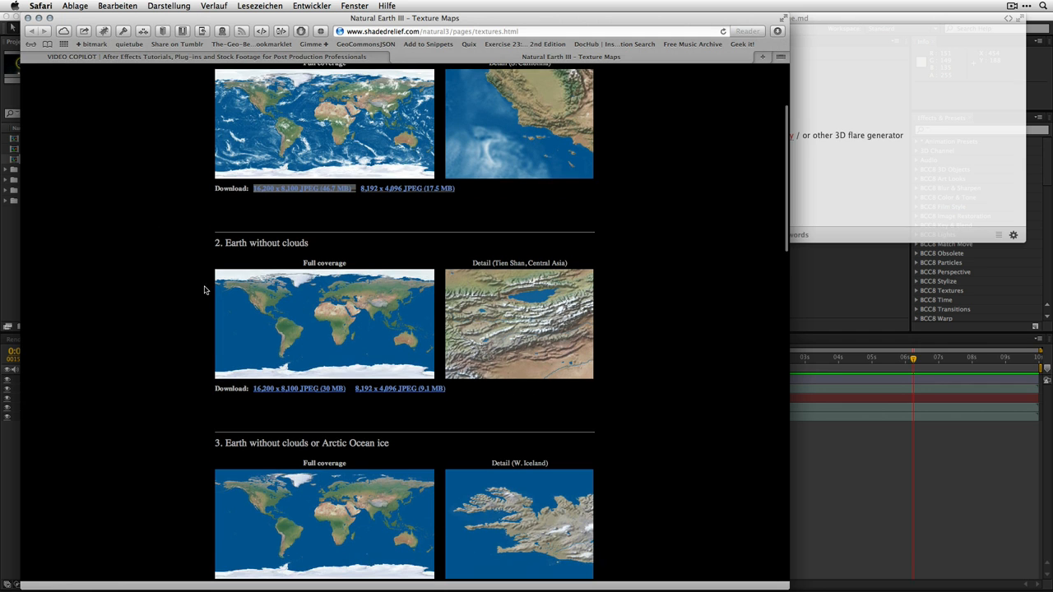
{"action": "scroll", "coordinate": [124, 330], "scroll_direction": "down", "scroll_amount": 4}
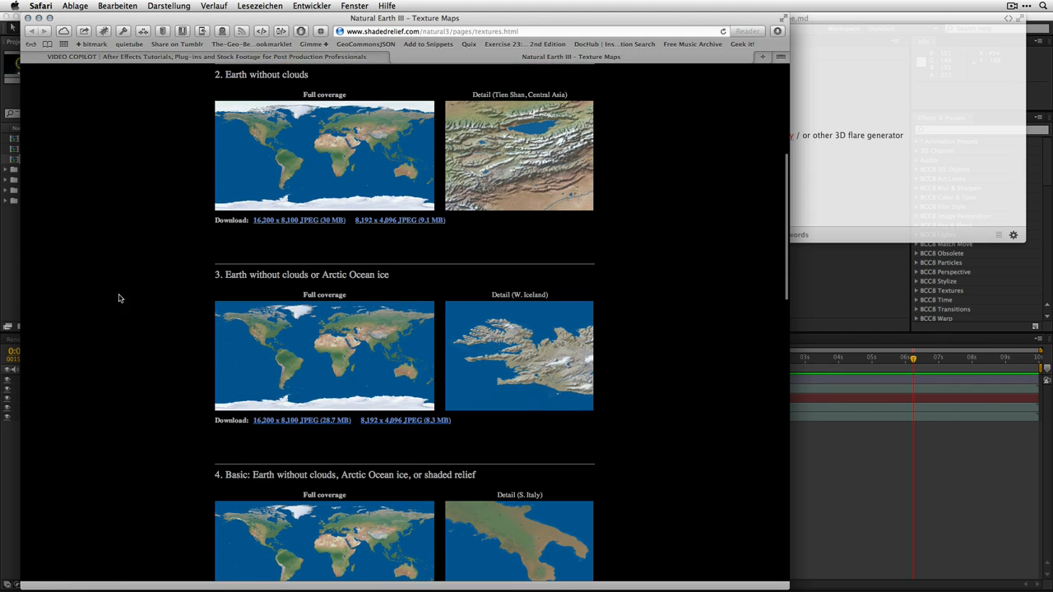
{"action": "scroll", "coordinate": [136, 327], "scroll_direction": "down", "scroll_amount": 2}
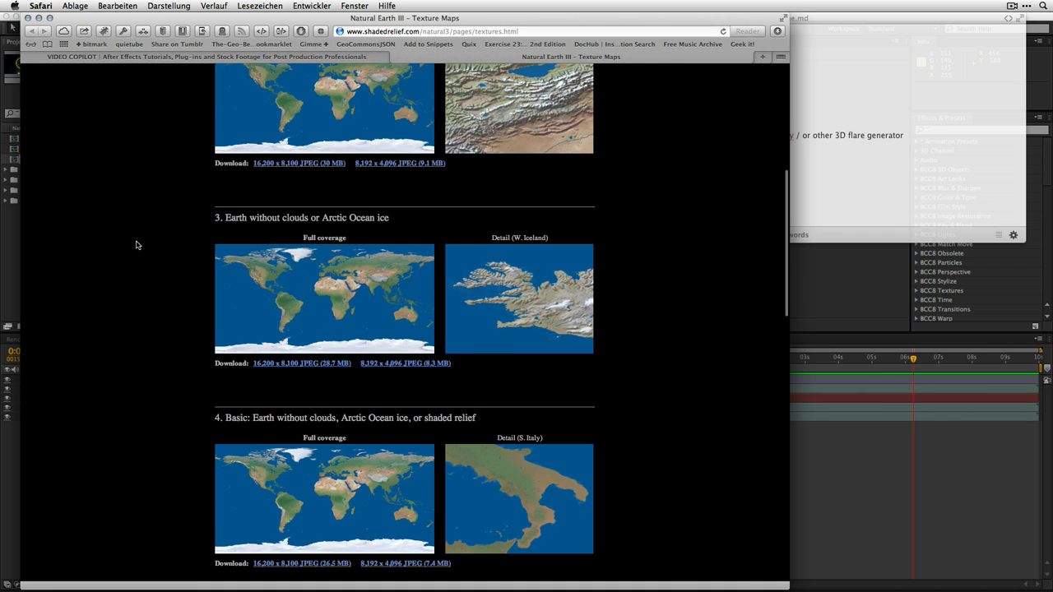
{"action": "scroll", "coordinate": [136, 246], "scroll_direction": "down", "scroll_amount": 4}
{"action": "scroll", "coordinate": [128, 263], "scroll_direction": "down", "scroll_amount": 6}
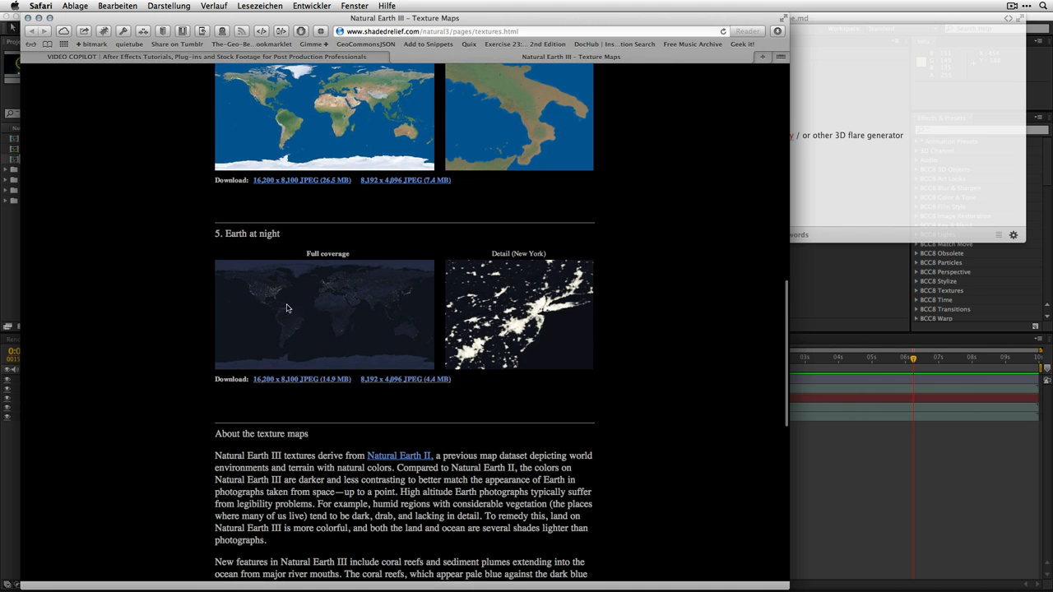
Step: Open the NASA VIIRS Earth At Night page from the outline in Marked and highlight its 5 MB JPEG 13500x13500 download
{"action": "left_click", "coordinate": [841, 236]}
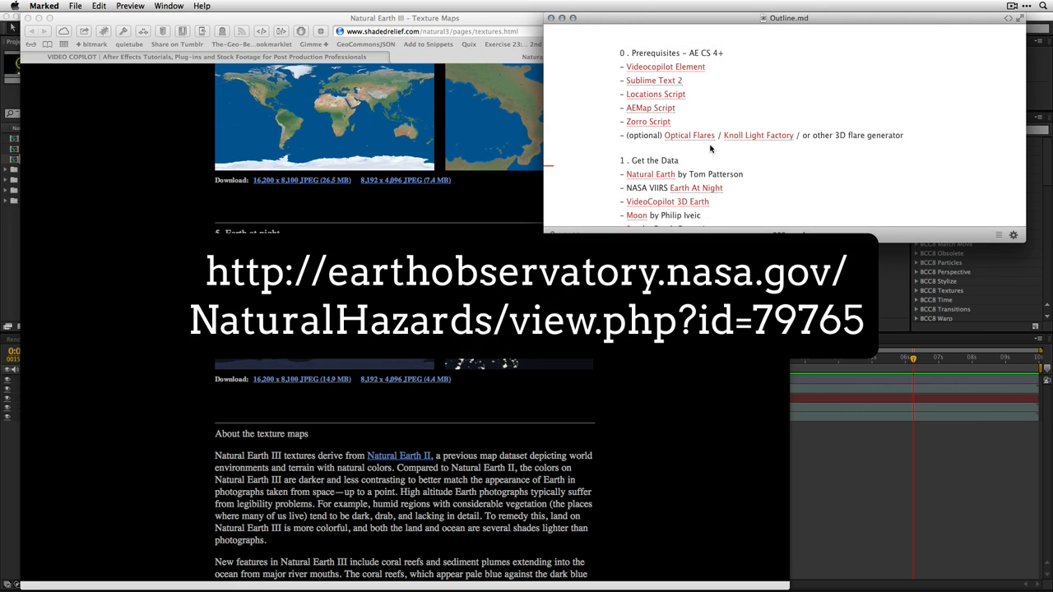
{"action": "left_click", "coordinate": [683, 189]}
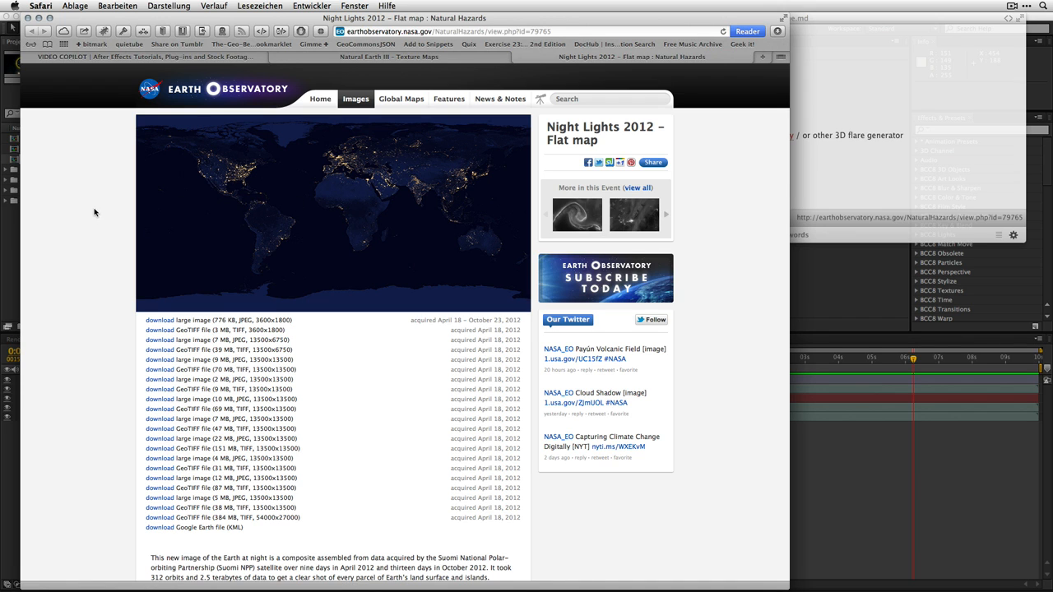
{"action": "left_click_drag", "start_coordinate": [302, 511], "coordinate": [222, 361]}
{"action": "left_click", "coordinate": [290, 525]}
{"action": "left_click_drag", "start_coordinate": [257, 517], "coordinate": [298, 517]}
{"action": "triple_click", "coordinate": [259, 498]}
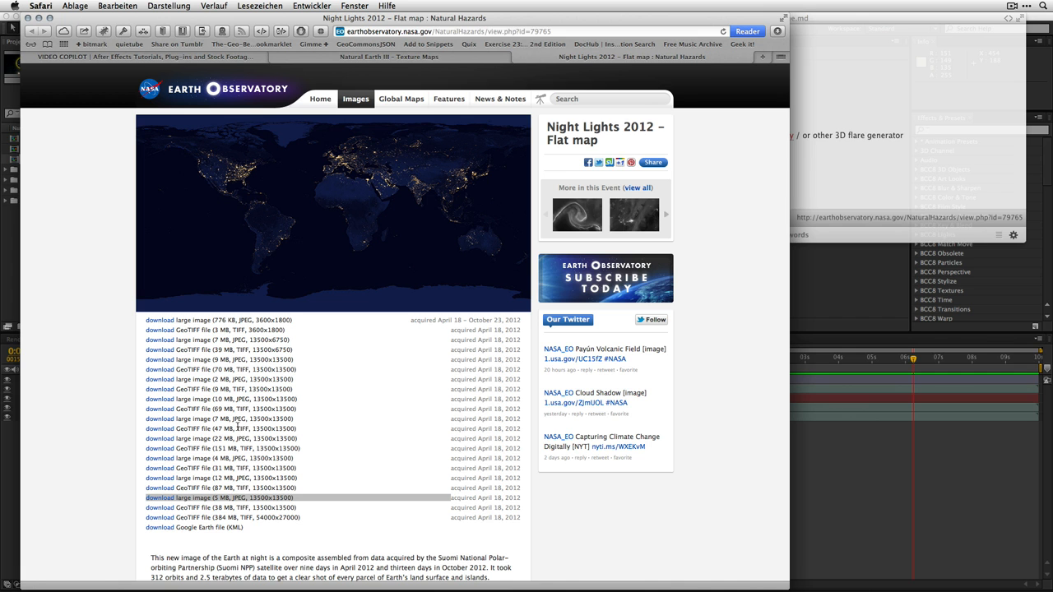
Step: Examine the Night Lights 2012 page description and highlight the 776 KB 3600x1800 JPEG large image entry
{"action": "left_click", "coordinate": [294, 416]}
{"action": "scroll", "coordinate": [90, 312], "scroll_direction": "down", "scroll_amount": 5}
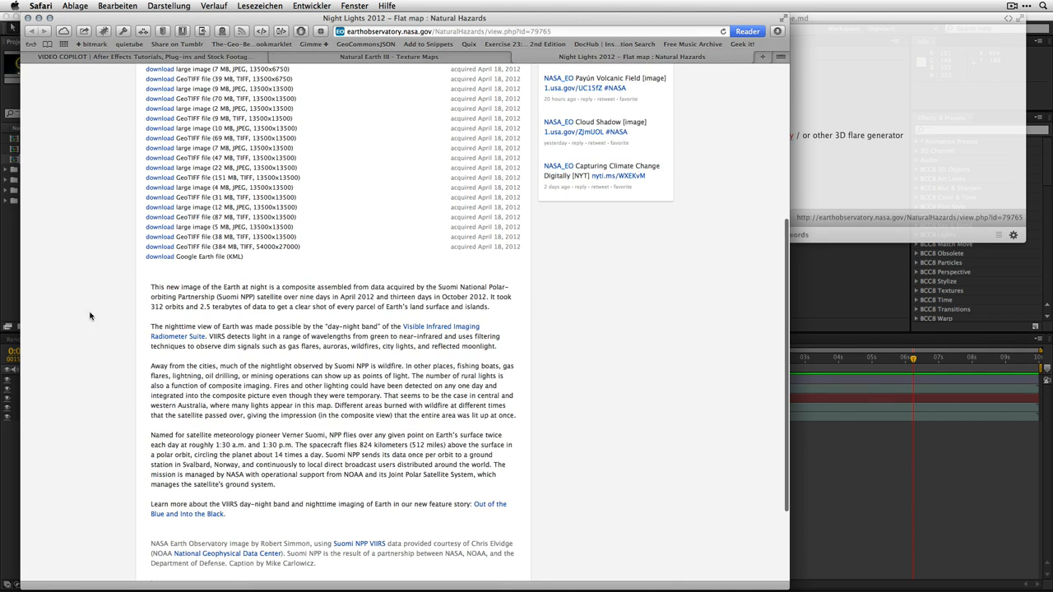
{"action": "scroll", "coordinate": [116, 356], "scroll_direction": "up", "scroll_amount": 5}
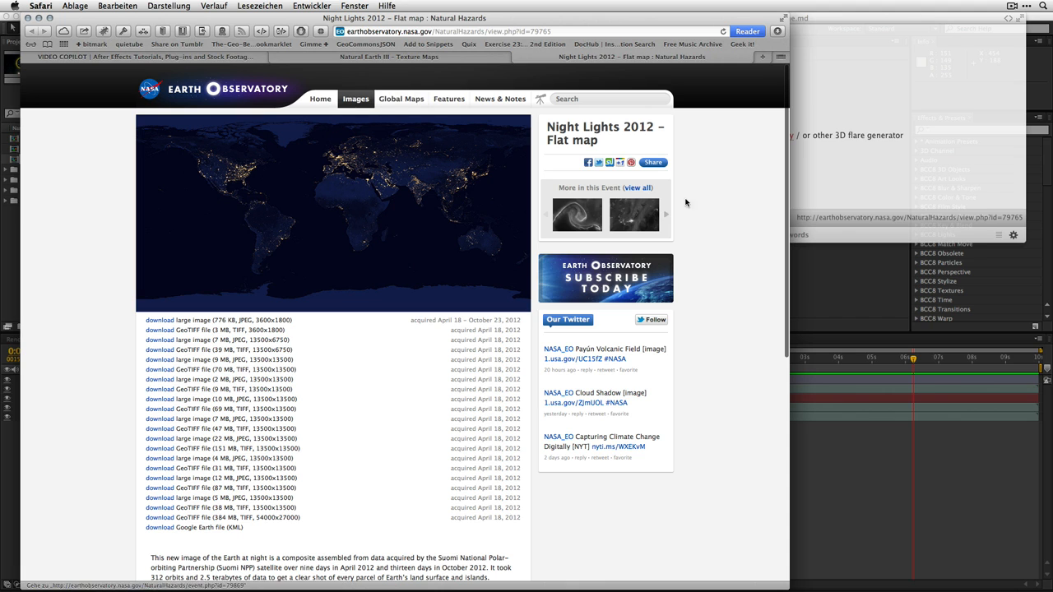
{"action": "double_click", "coordinate": [192, 329]}
{"action": "left_click_drag", "start_coordinate": [204, 322], "coordinate": [182, 322]}
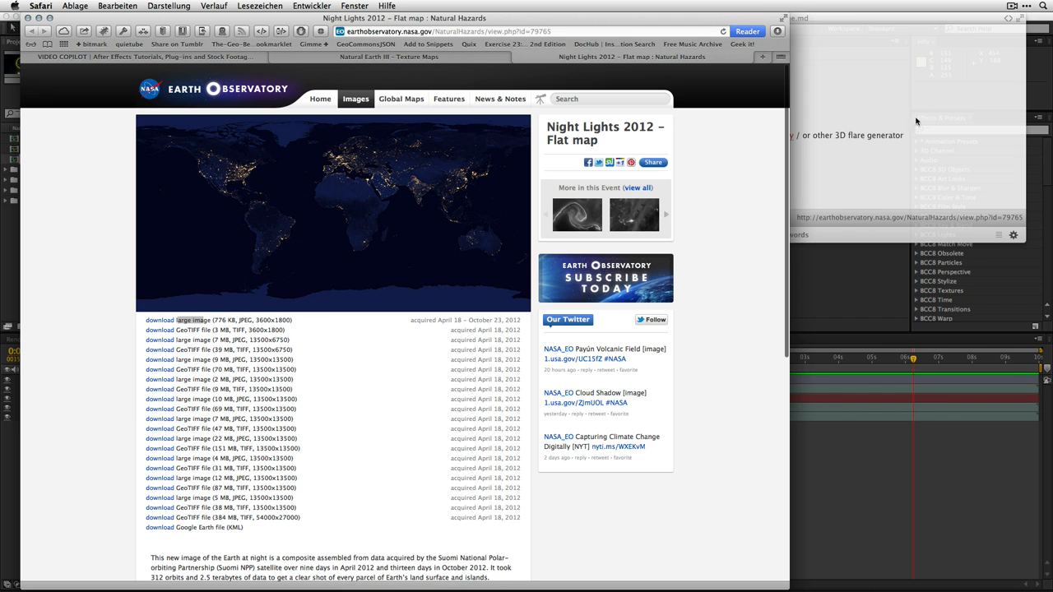
Step: Open the outline's Moon and Sun texture pages on The Celestia Motherlode and view the Solar System categories
{"action": "left_click", "coordinate": [871, 16]}
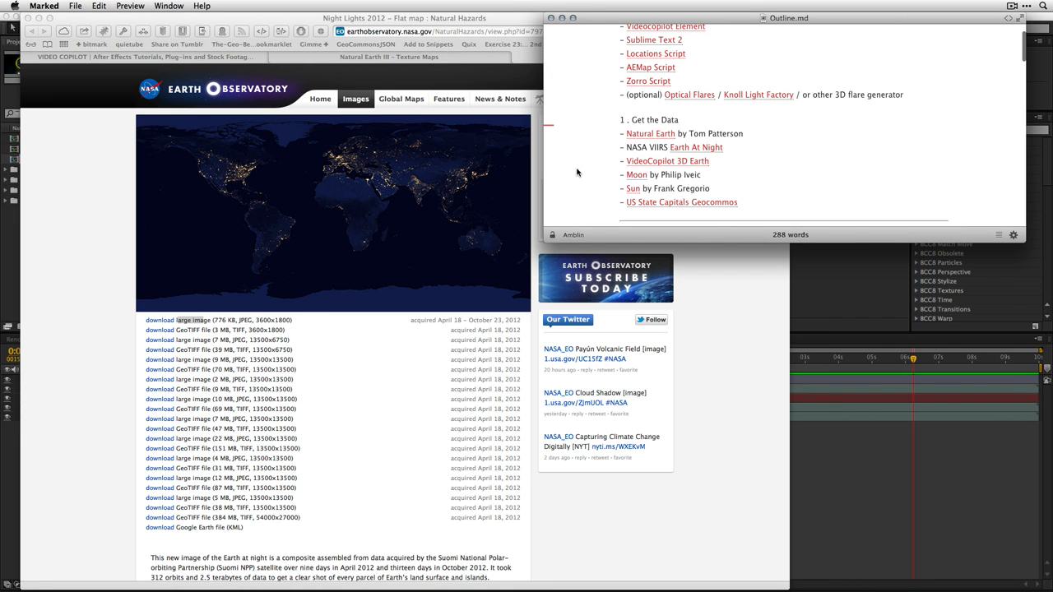
{"action": "left_click", "coordinate": [636, 178]}
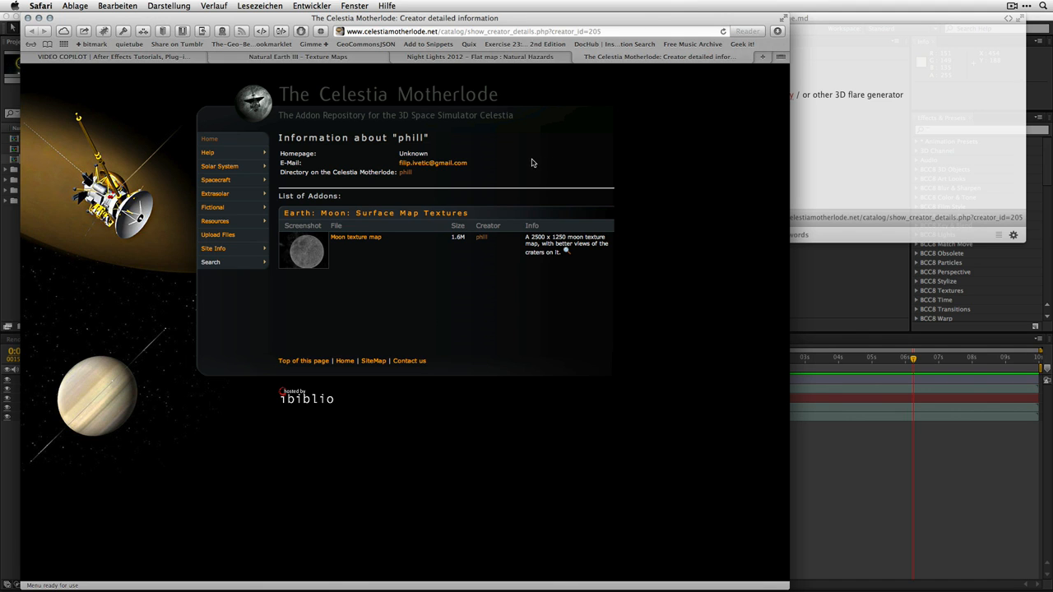
{"action": "left_click", "coordinate": [806, 157]}
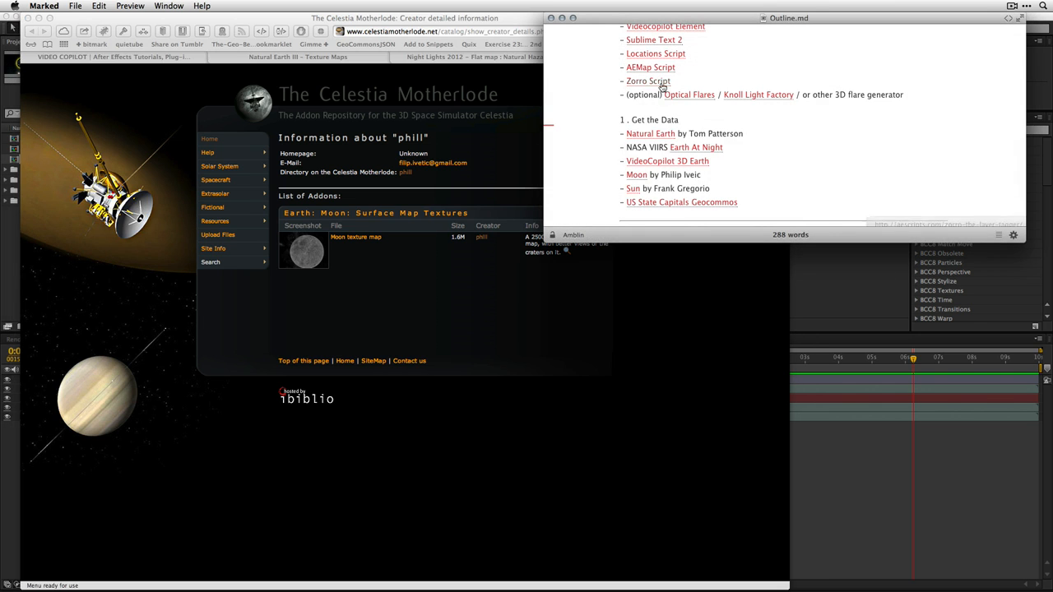
{"action": "left_click", "coordinate": [632, 188]}
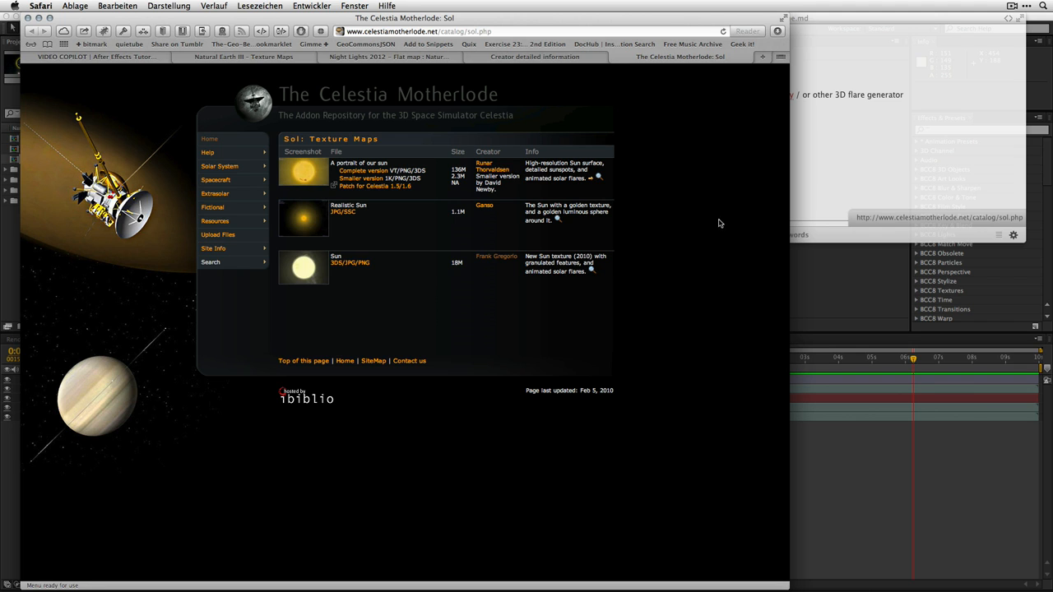
{"action": "mouse_move", "coordinate": [222, 170]}
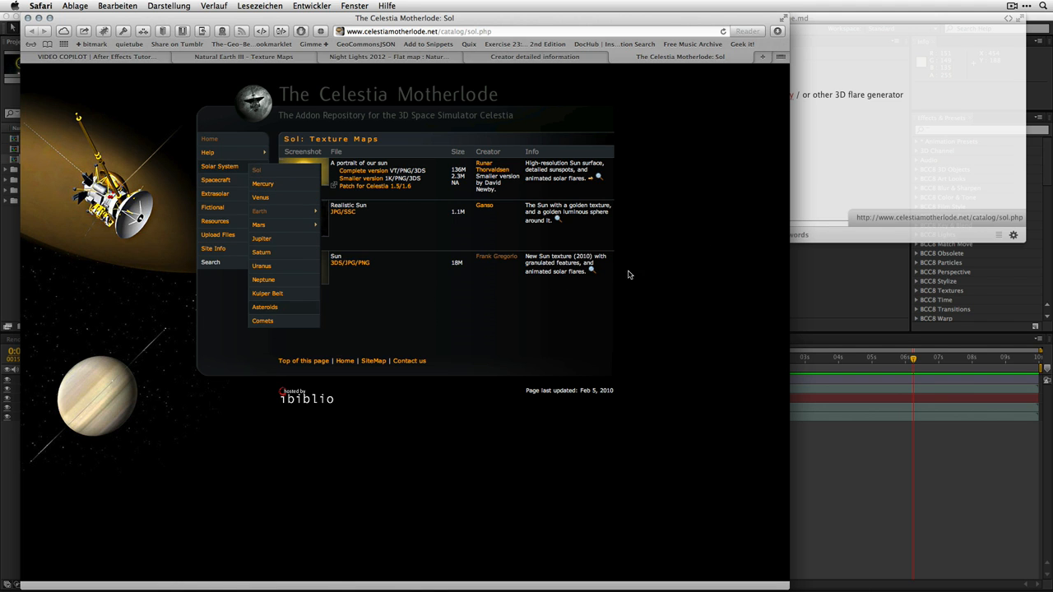
Step: Open the US State Capitals Geocommons link from the outline and open the USA - All States CSV spreadsheet in a new window
{"action": "left_click", "coordinate": [827, 51]}
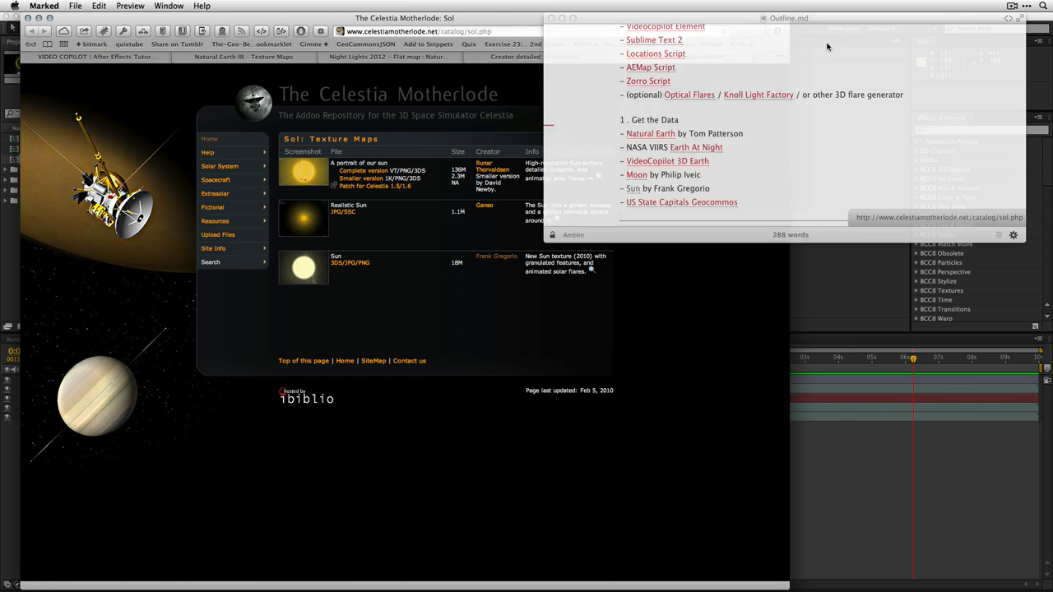
{"action": "scroll", "coordinate": [587, 176], "scroll_direction": "down", "scroll_amount": 2}
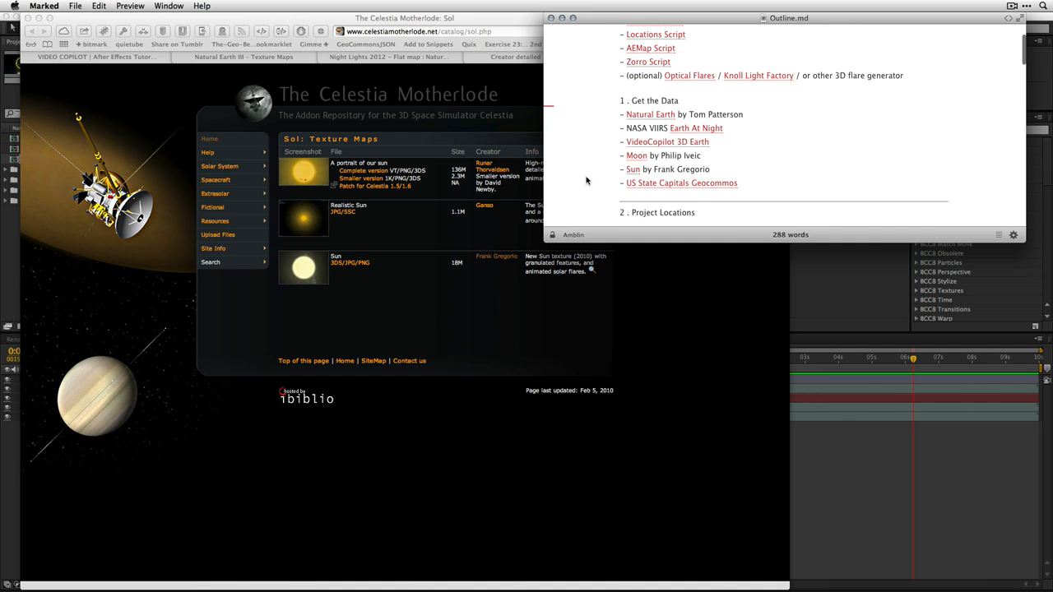
{"action": "left_click", "coordinate": [635, 184]}
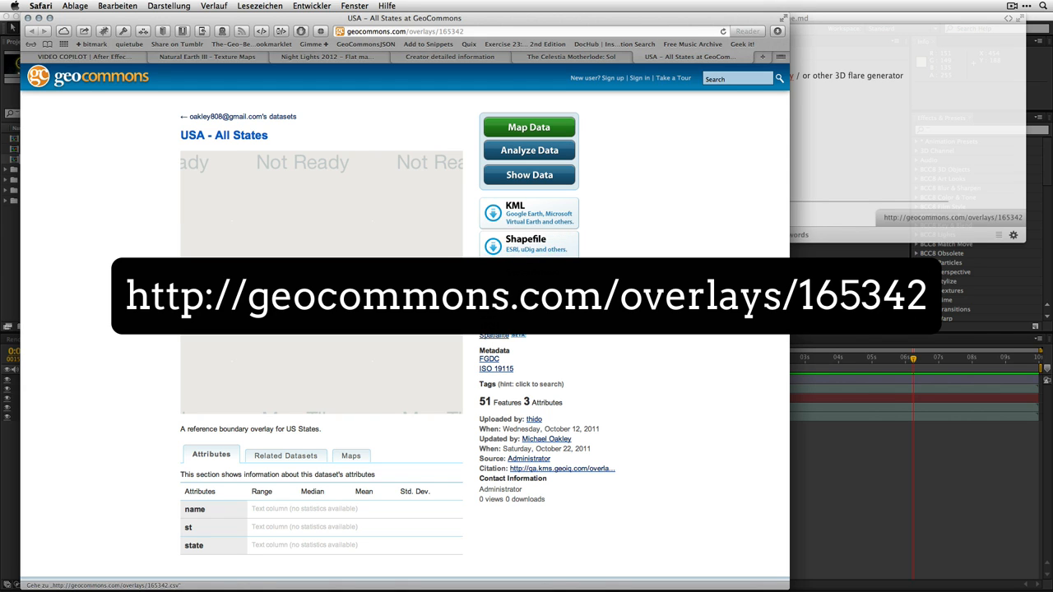
{"action": "left_click", "coordinate": [539, 281]}
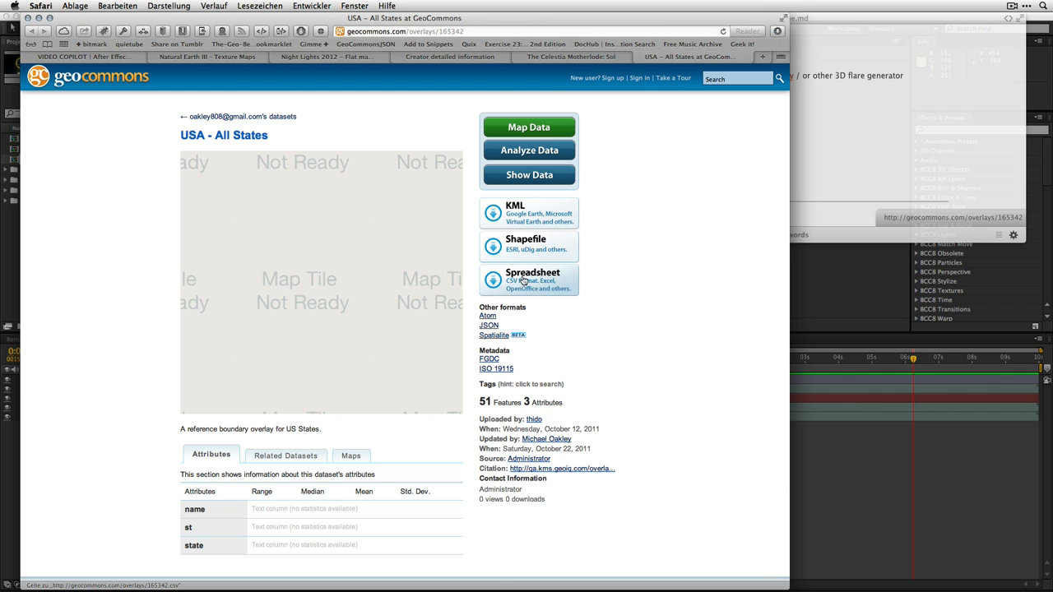
{"action": "right_click", "coordinate": [542, 279]}
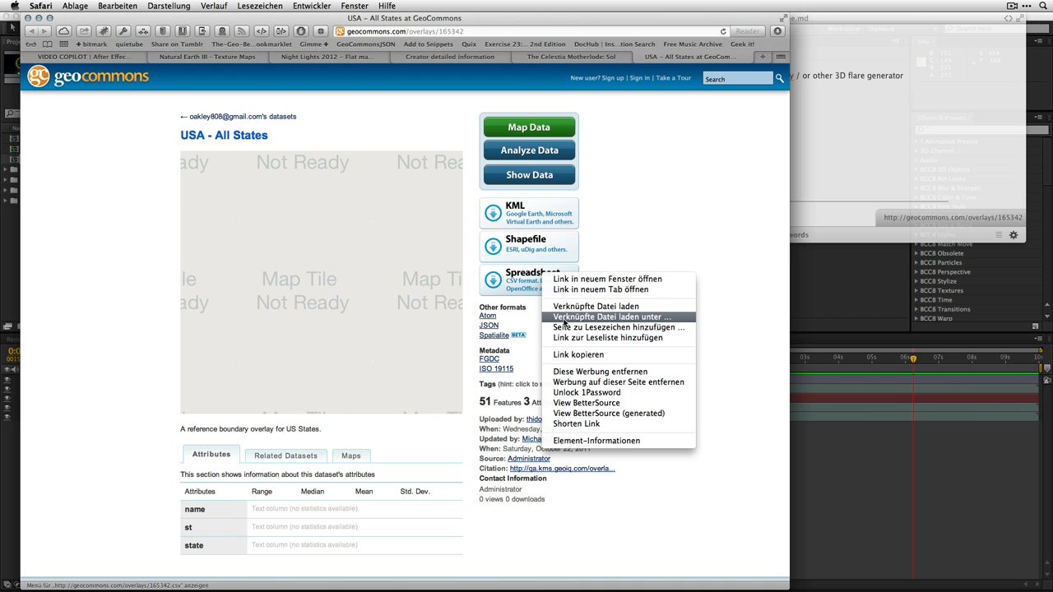
{"action": "left_click", "coordinate": [583, 281]}
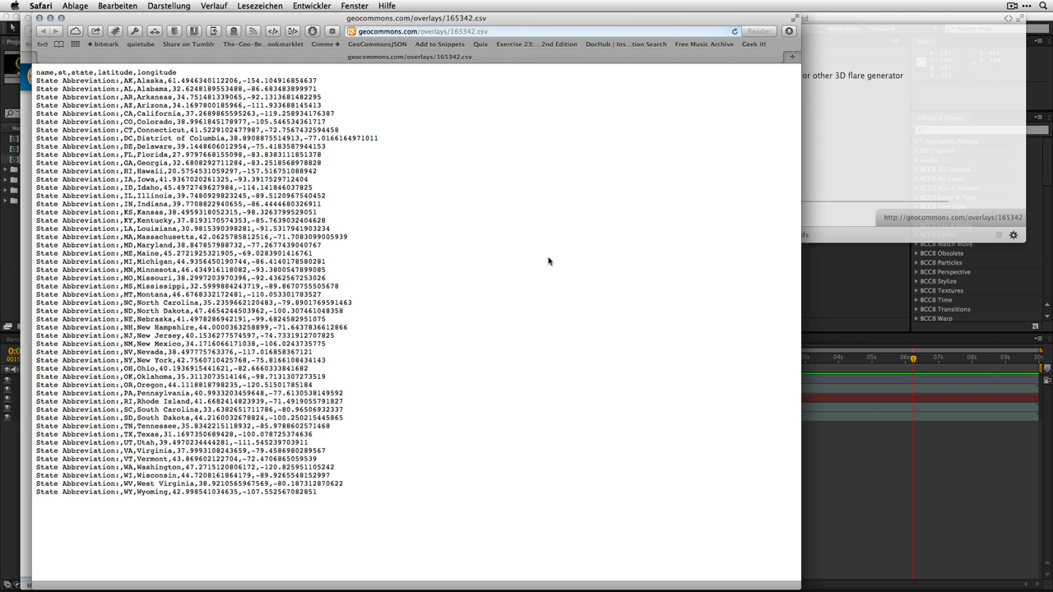
Step: Copy all of the CSV text and paste it into a new file in Sublime Text 2
{"action": "left_click_drag", "start_coordinate": [345, 492], "coordinate": [9, 72]}
{"action": "key", "text": "super+Tab"}
{"action": "key", "text": "super+Tab"}
{"action": "key", "text": "super+n"}
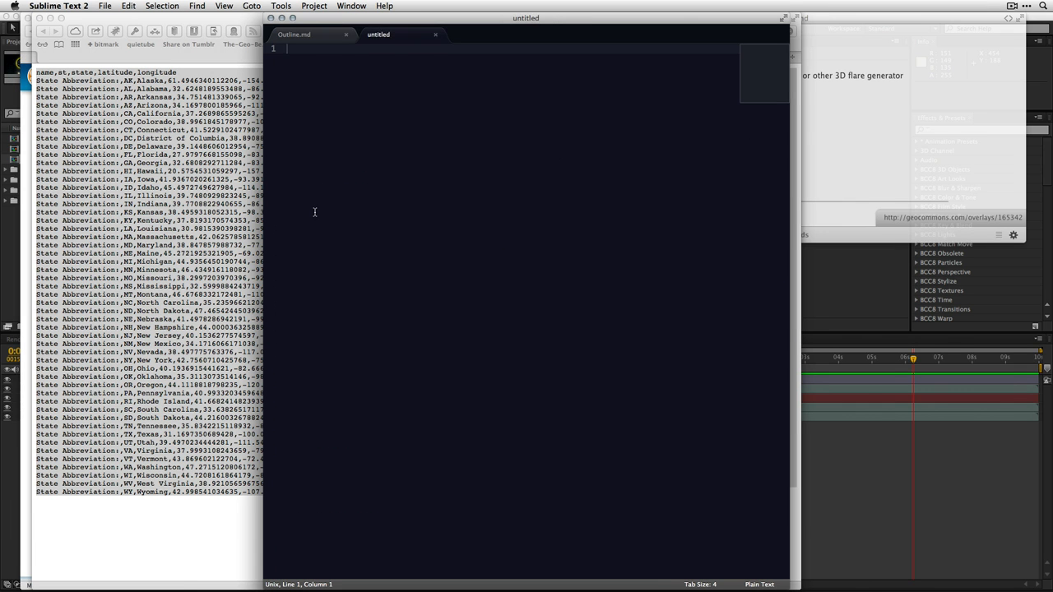
{"action": "key", "text": "super+v"}
Step: Close the CSV window in Safari and save the pasted data in Sublime Text 2 as US All States 165342.csv
{"action": "left_click", "coordinate": [197, 83]}
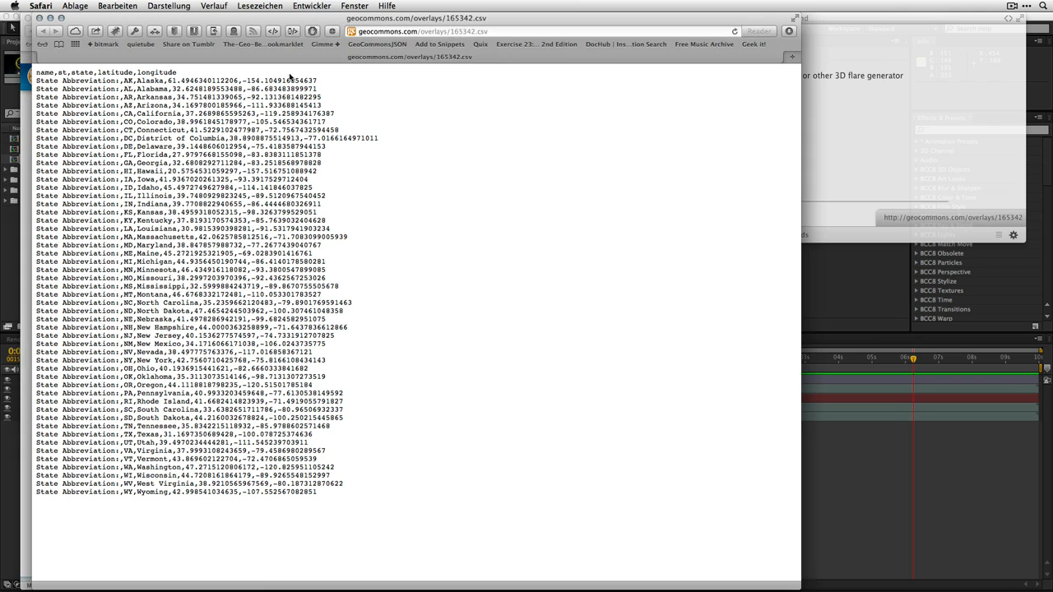
{"action": "left_click", "coordinate": [492, 31]}
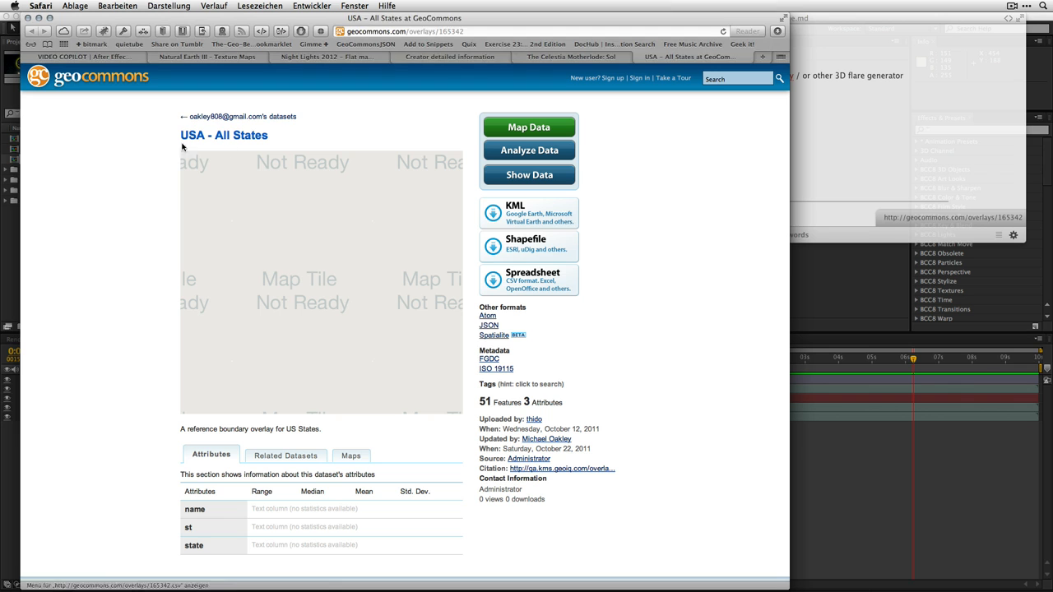
{"action": "left_click", "coordinate": [29, 18]}
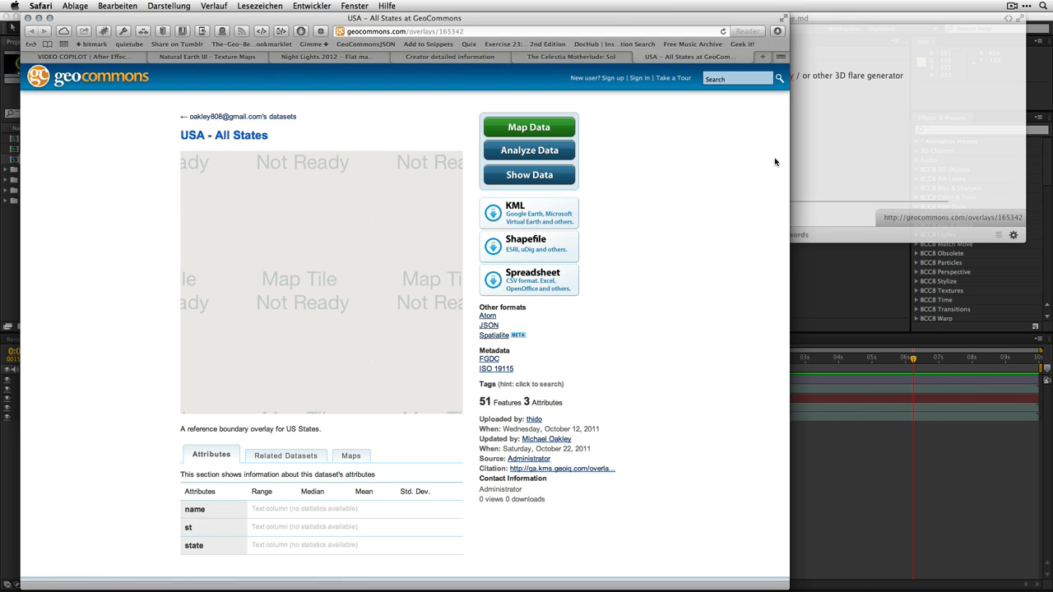
{"action": "key", "text": "super+Tab"}
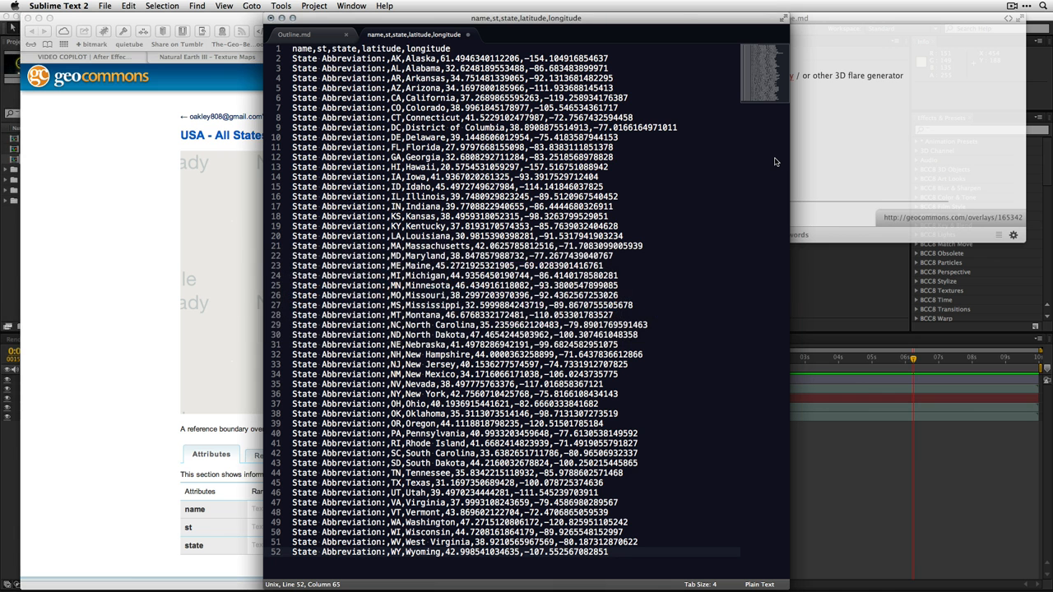
{"action": "key", "text": "super+s"}
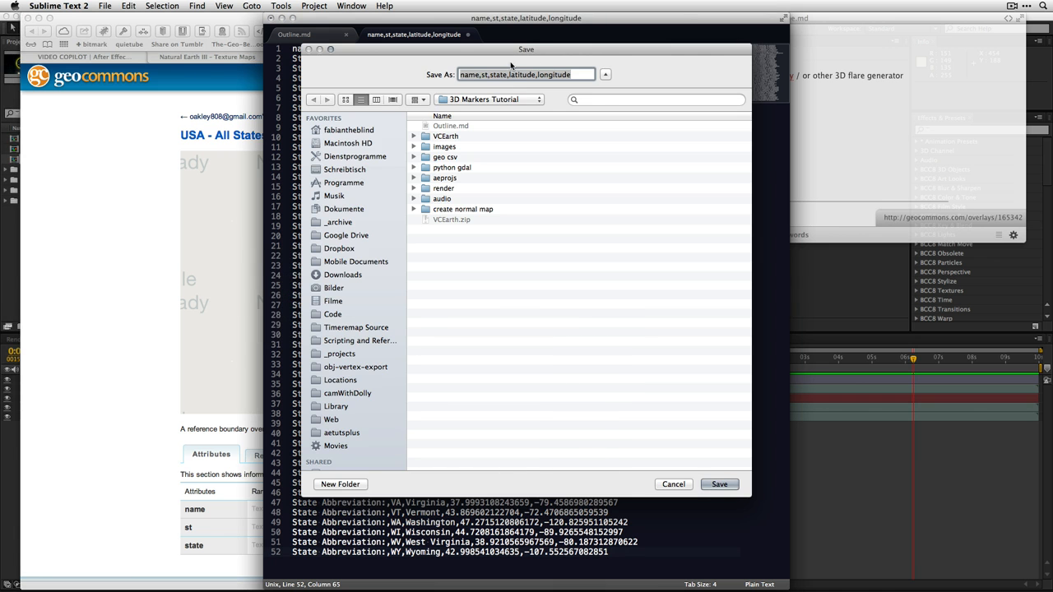
{"action": "type", "text": "165342.csv"}
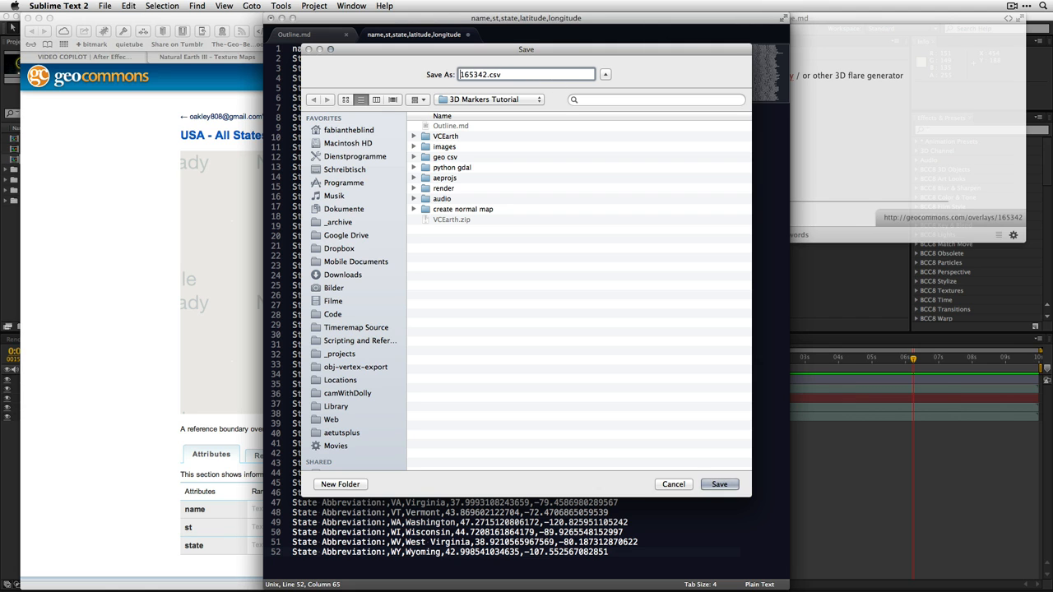
{"action": "type", "text": "US All States"}
{"action": "key", "text": "Return"}
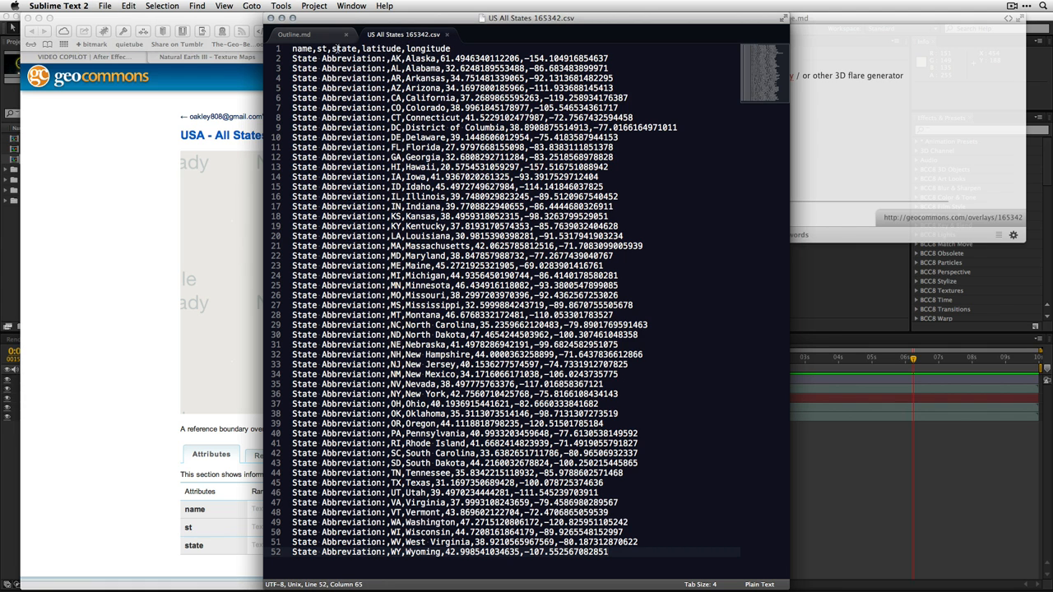
Step: Delete the "name," column heading from the header line of the CSV
{"action": "left_click", "coordinate": [300, 50]}
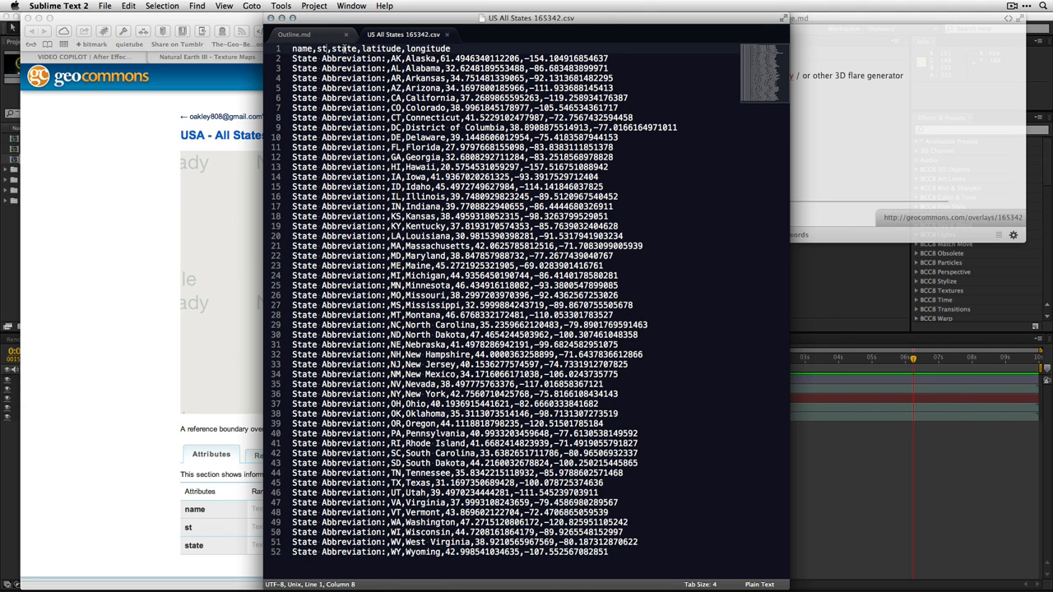
{"action": "left_click", "coordinate": [341, 59]}
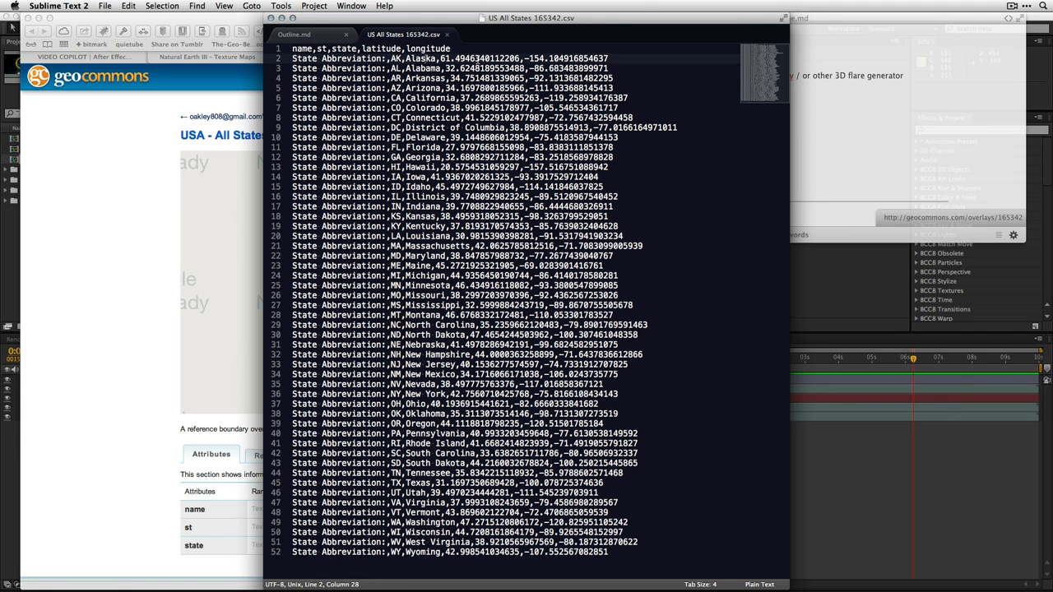
{"action": "left_click_drag", "start_coordinate": [571, 58], "coordinate": [571, 49]}
{"action": "left_click", "coordinate": [330, 79]}
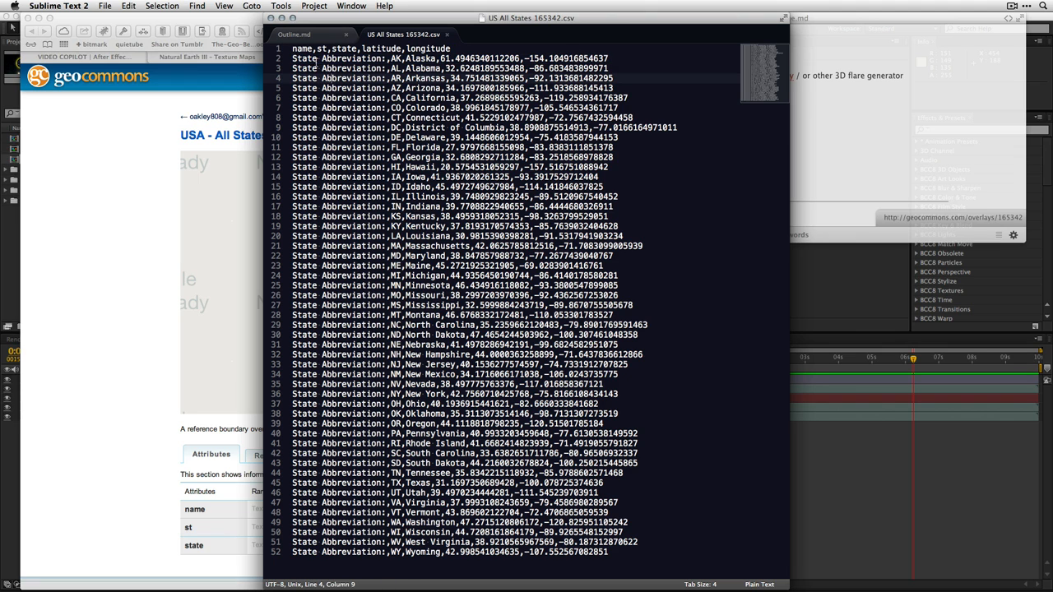
{"action": "left_click_drag", "start_coordinate": [317, 49], "coordinate": [290, 49]}
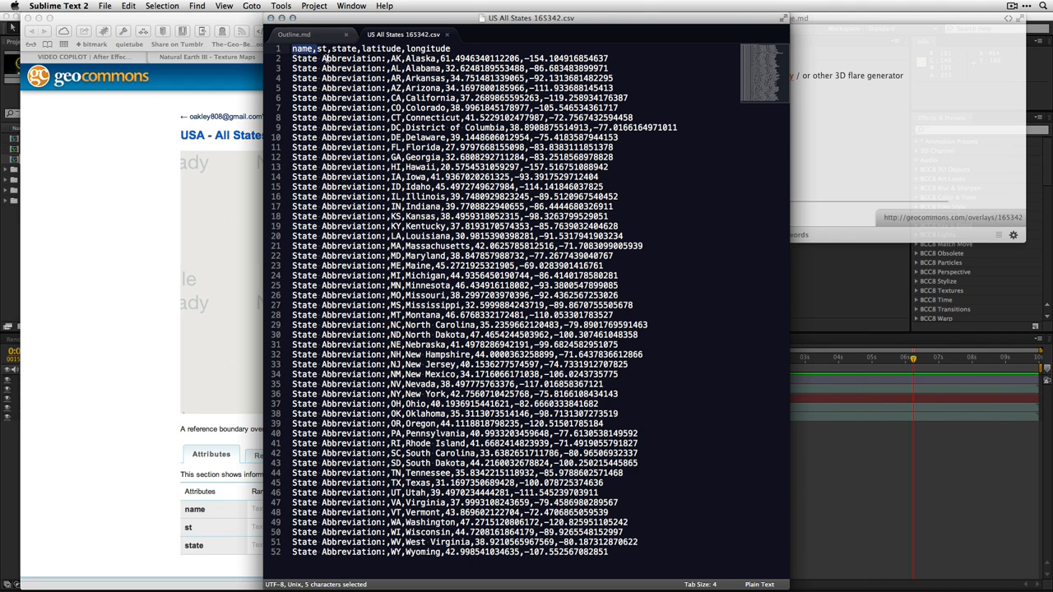
{"action": "key", "text": "BackSpace"}
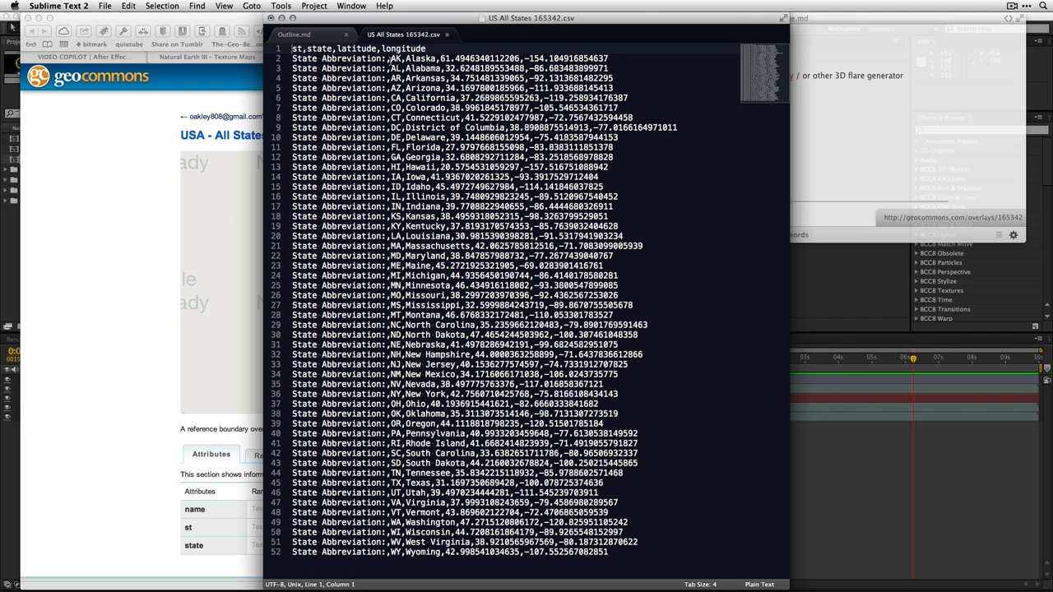
Step: Find every occurrence of "State Abbreviation:," in the CSV and delete them all at once
{"action": "left_click_drag", "start_coordinate": [388, 59], "coordinate": [286, 60]}
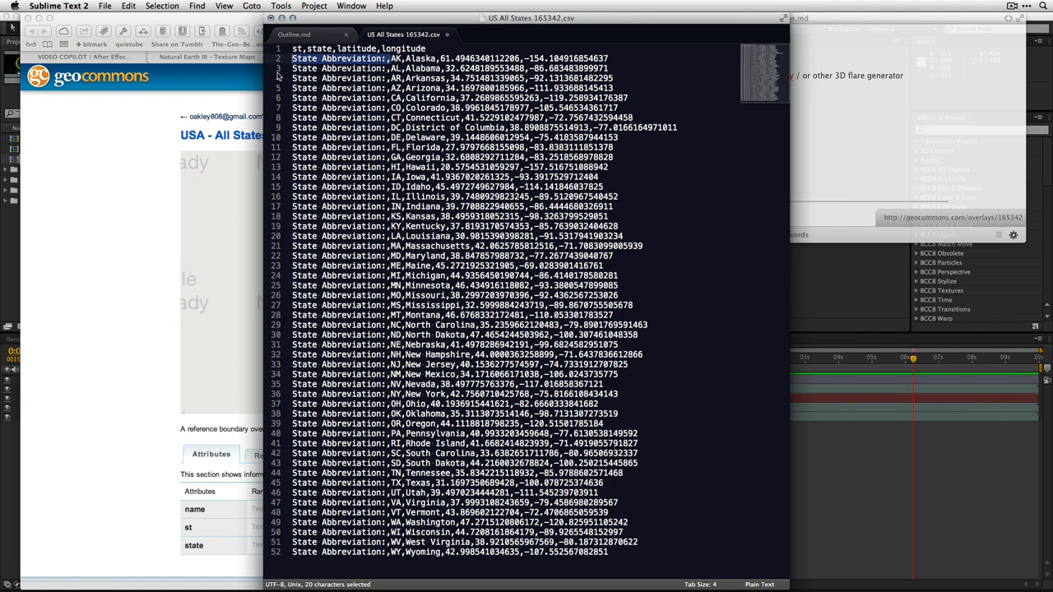
{"action": "left_click", "coordinate": [201, 6]}
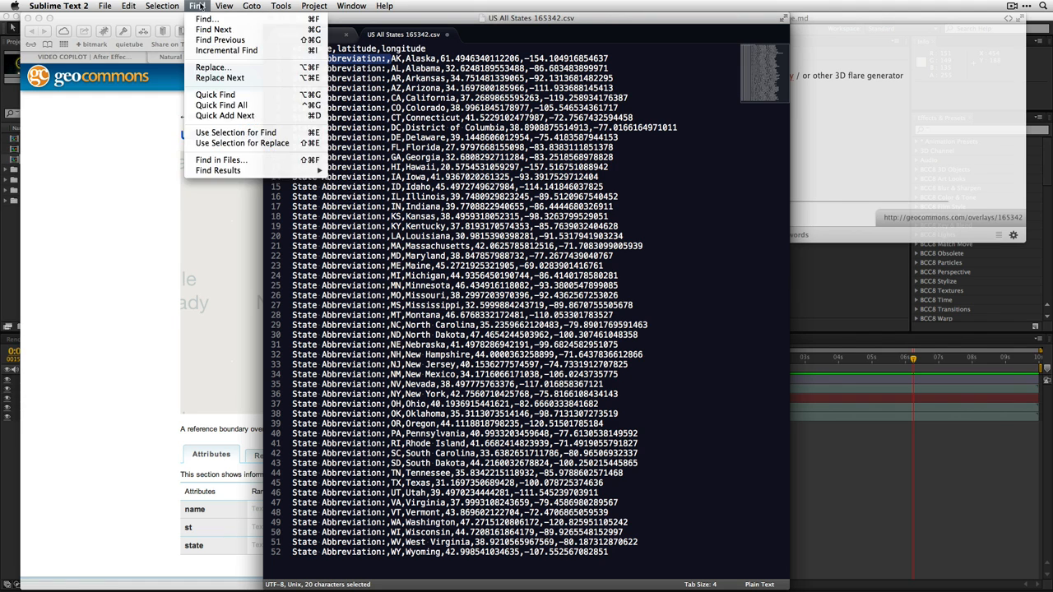
{"action": "left_click", "coordinate": [218, 106]}
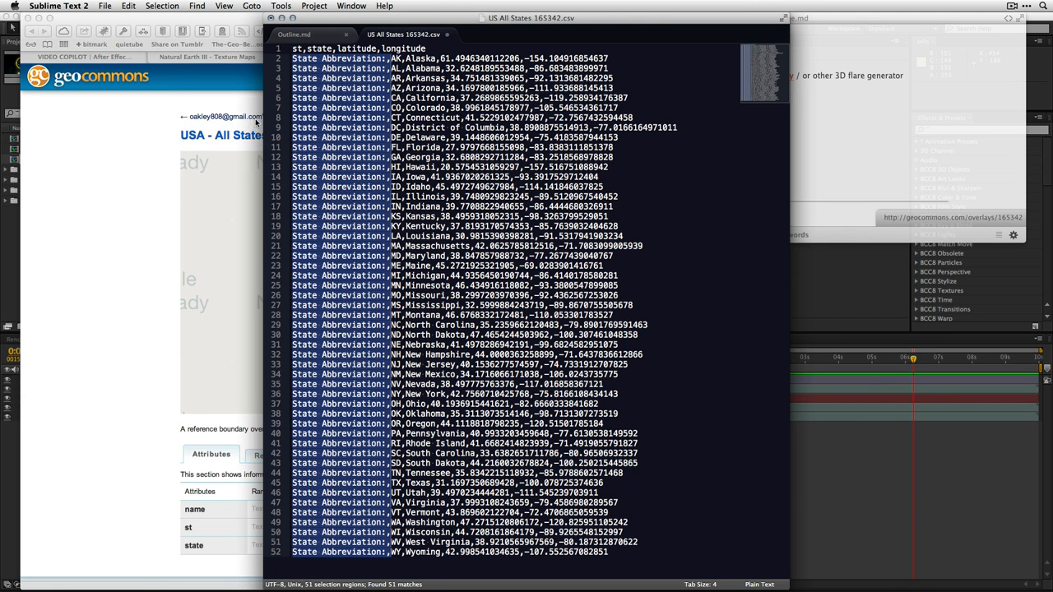
{"action": "key", "text": "BackSpace"}
{"action": "key", "text": "Escape"}
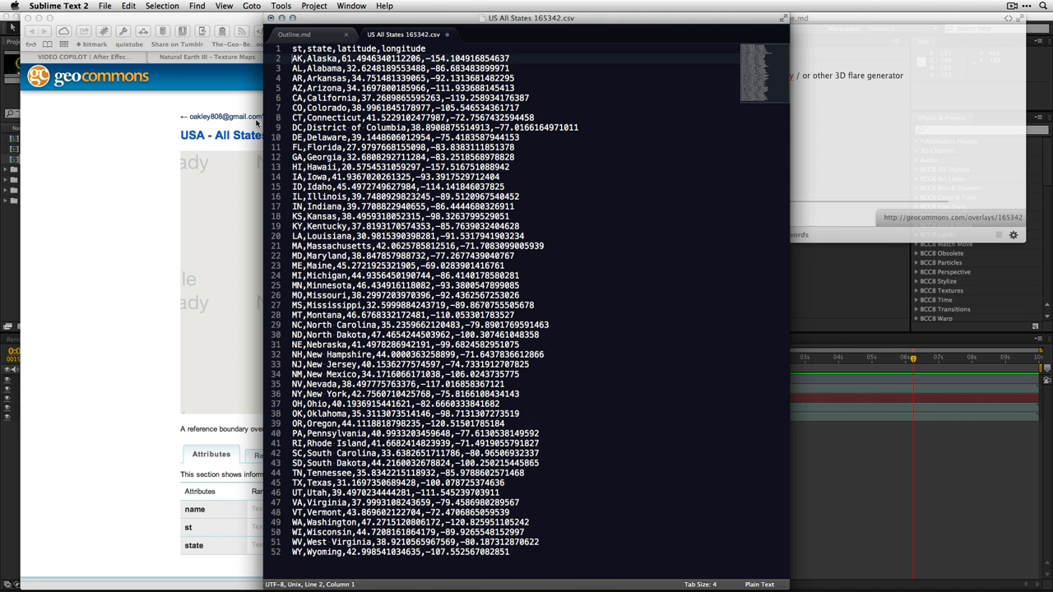
{"action": "left_click_drag", "start_coordinate": [352, 99], "coordinate": [347, 96]}
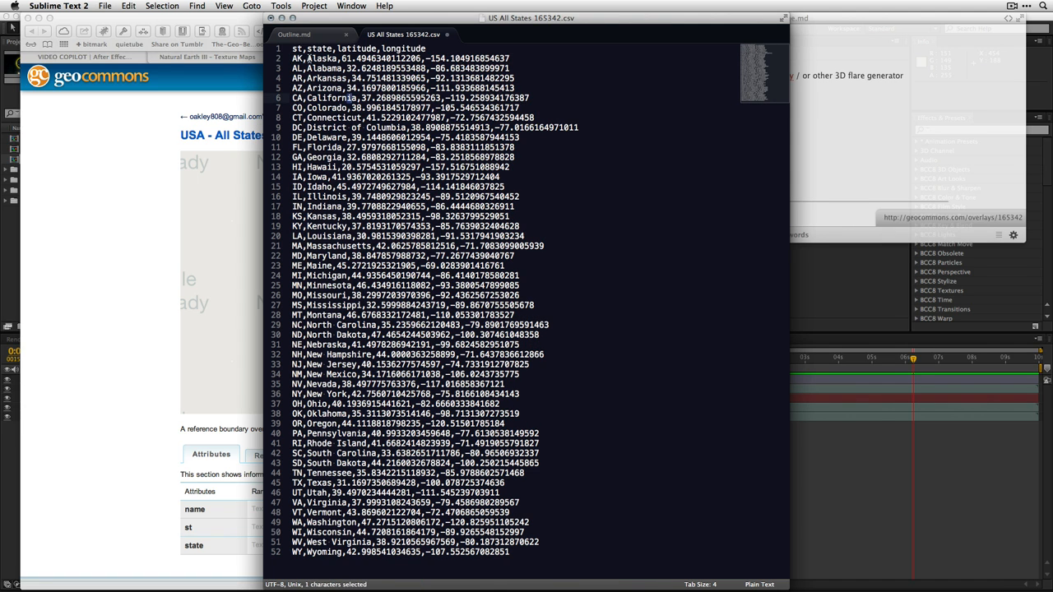
Step: Rename the "state" column heading to "name" in the CSV header line and save the file
{"action": "left_click", "coordinate": [319, 49]}
{"action": "double_click", "coordinate": [320, 50]}
{"action": "type", "text": "name"}
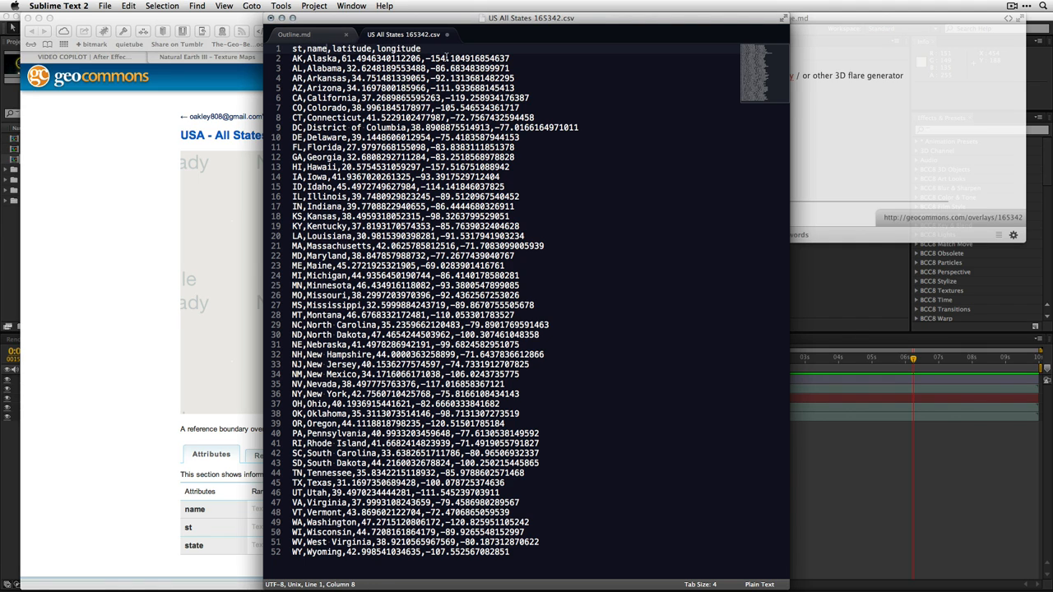
{"action": "key", "text": "super+s"}
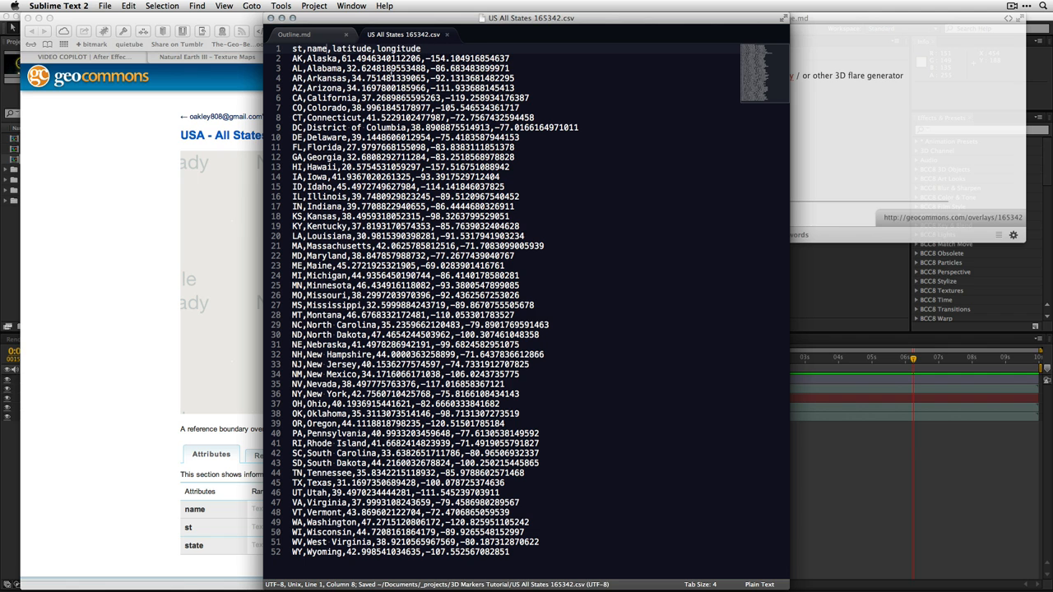
Step: Close the CSV and the Outline.md window, switch to After Effects and return the 3D Earth Main Render timeline to its first frame
{"action": "left_click", "coordinate": [447, 34]}
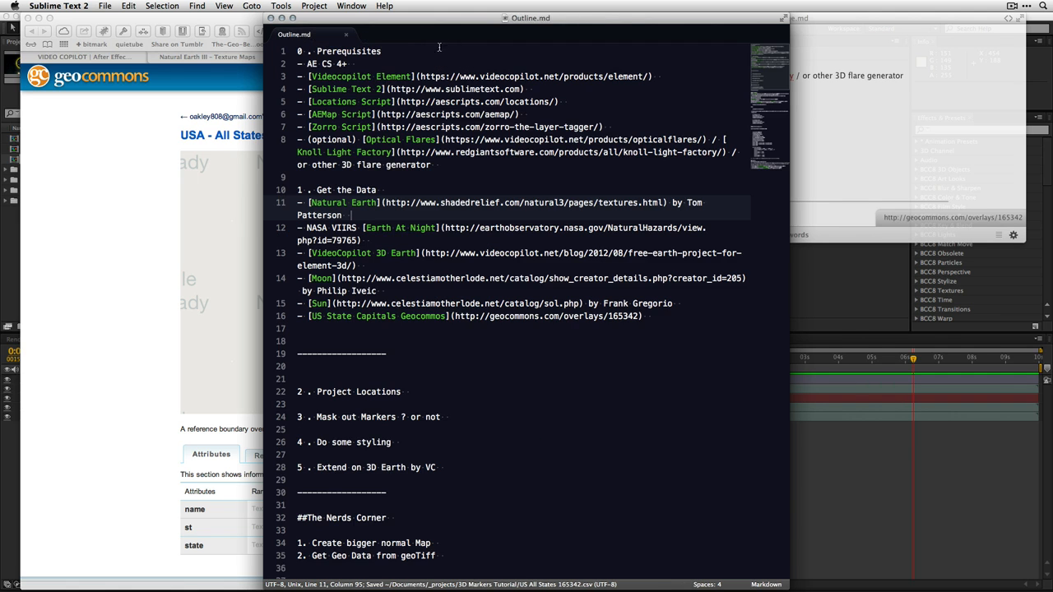
{"action": "left_click", "coordinate": [270, 18]}
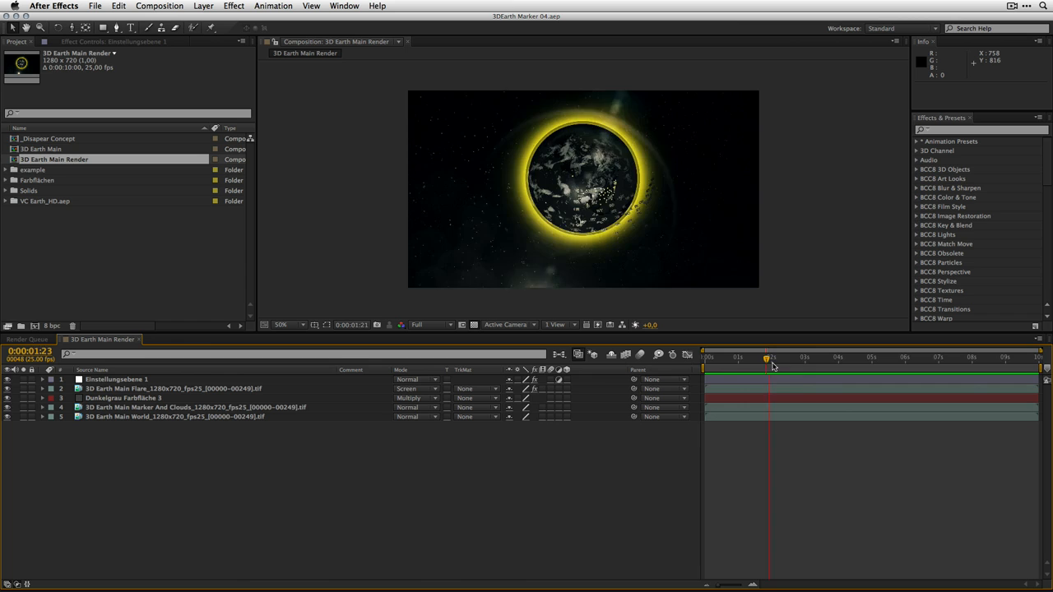
{"action": "left_click_drag", "start_coordinate": [770, 362], "coordinate": [706, 362]}
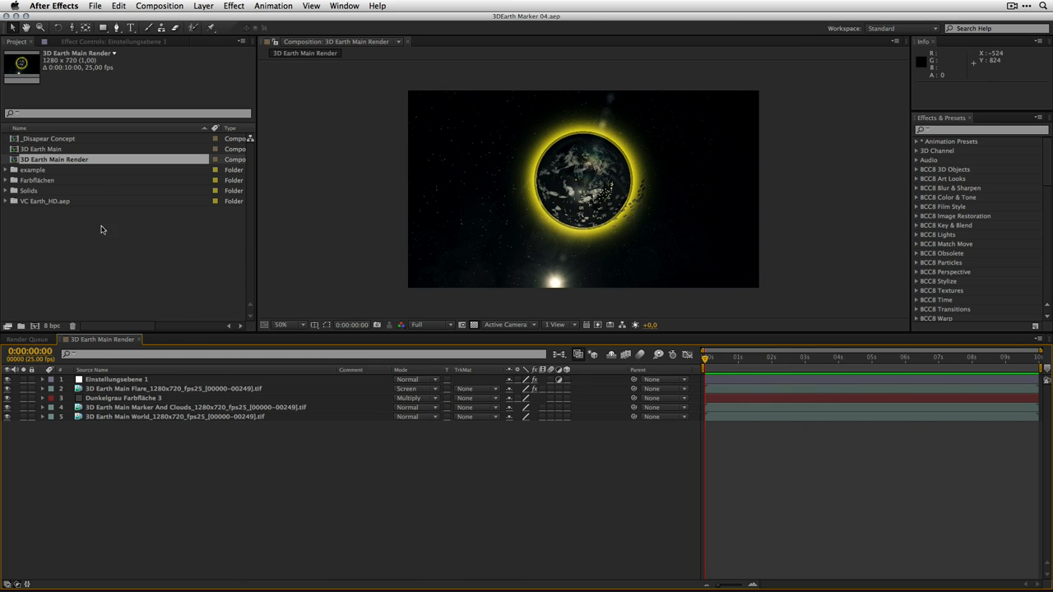
Step: Create a 1280 x 720, 25 fps, 10-second composition named Locations Earth
{"action": "left_click", "coordinate": [88, 226]}
{"action": "left_click_drag", "start_coordinate": [257, 333], "coordinate": [240, 341]}
{"action": "left_click", "coordinate": [32, 335]}
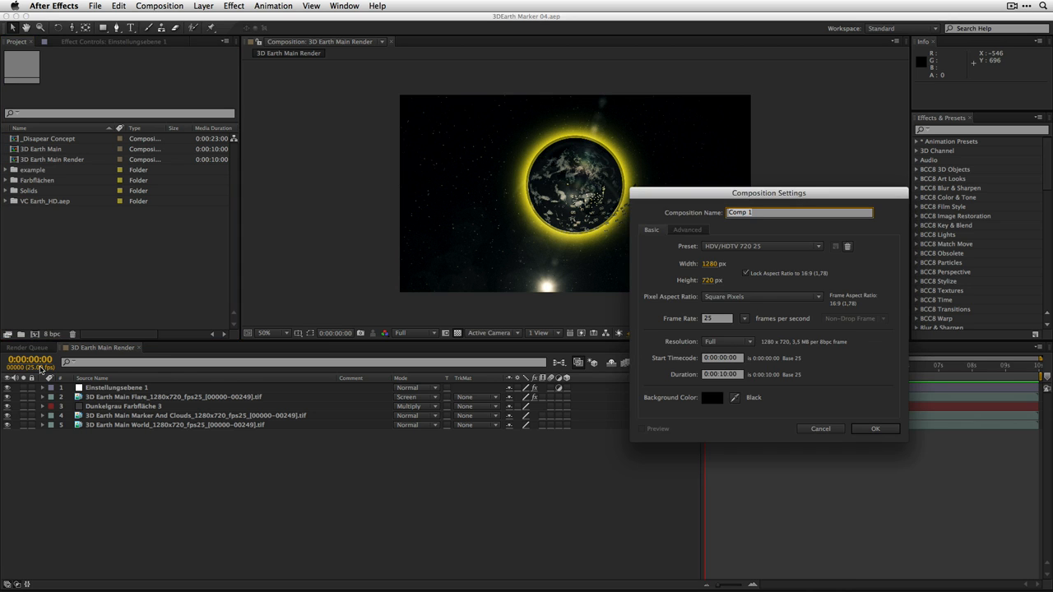
{"action": "type", "text": "Locations Earth"}
{"action": "key", "text": "Return"}
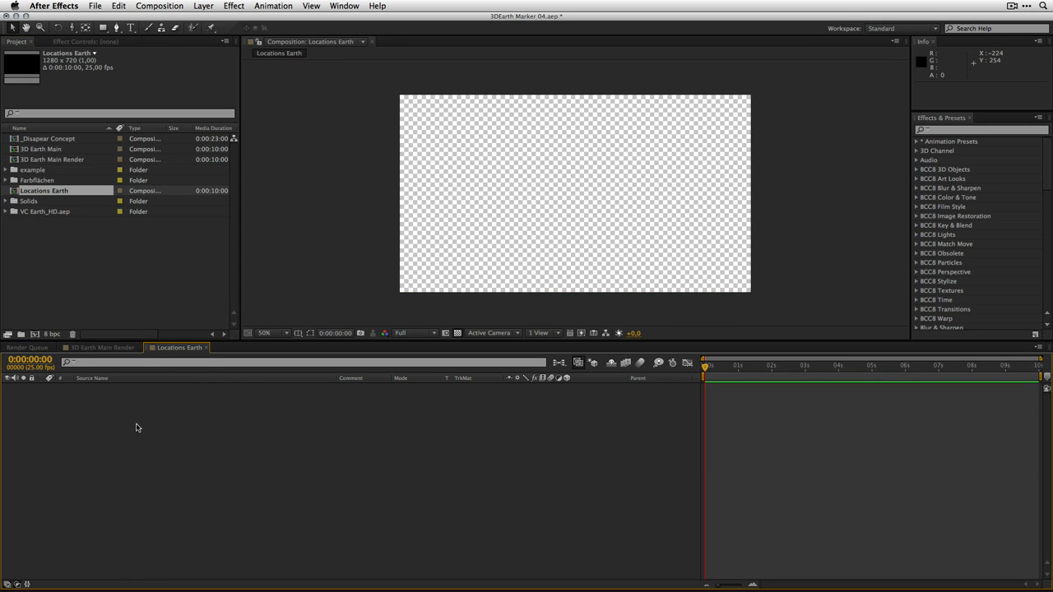
Step: Add a new black solid layer named E3D Earth at composition size to Locations Earth
{"action": "left_click", "coordinate": [203, 6]}
{"action": "mouse_move", "coordinate": [239, 19]}
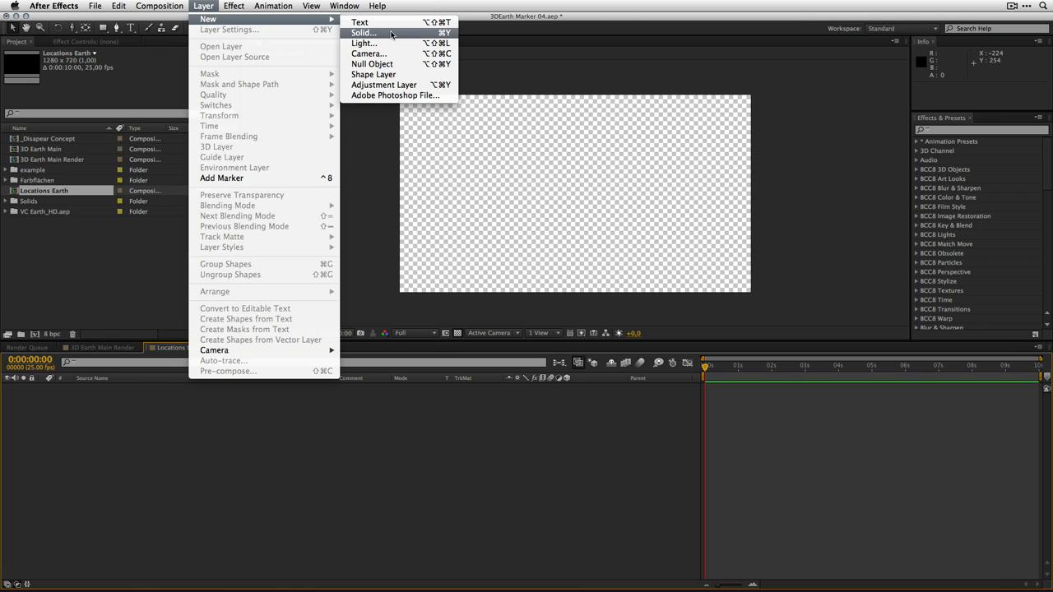
{"action": "left_click", "coordinate": [389, 33]}
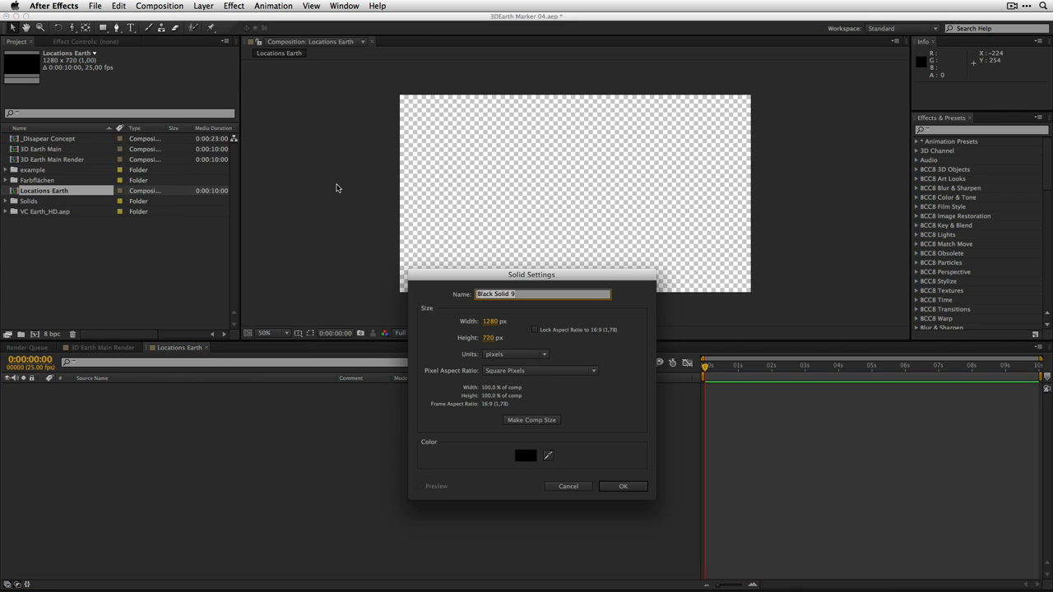
{"action": "type", "text": "E3D Earth"}
{"action": "key", "text": "Return"}
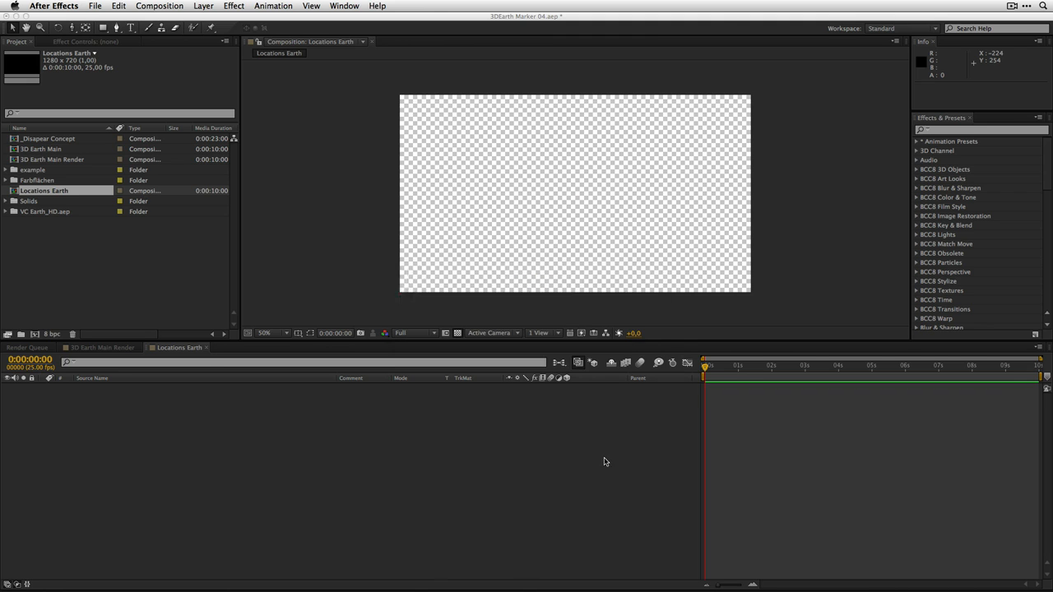
Step: Apply the Video Copilot Element effect to the E3D Earth solid
{"action": "left_click", "coordinate": [234, 6]}
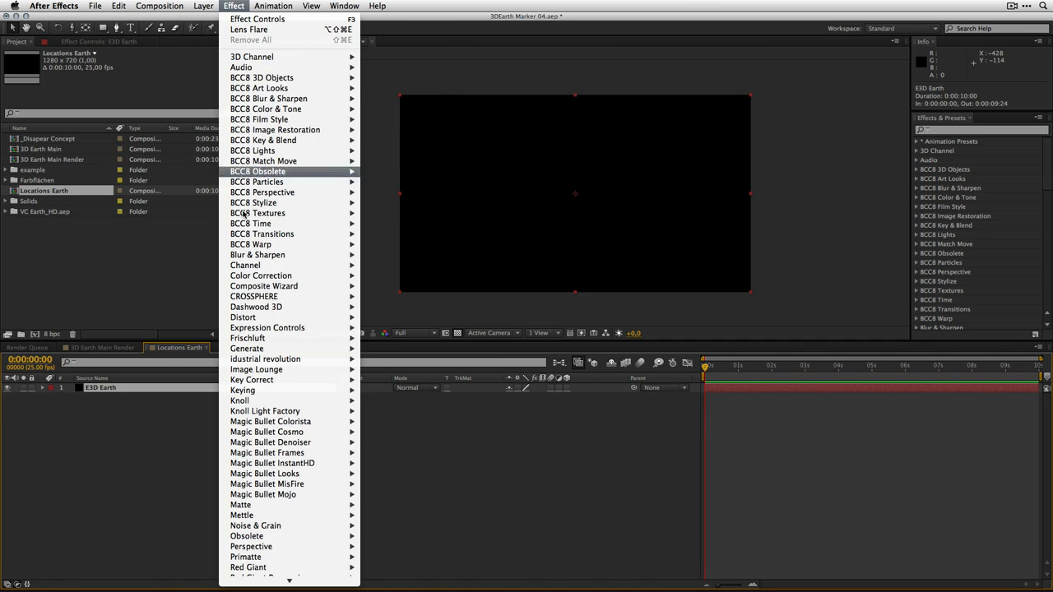
{"action": "scroll", "coordinate": [271, 527], "scroll_direction": "down", "scroll_amount": 3}
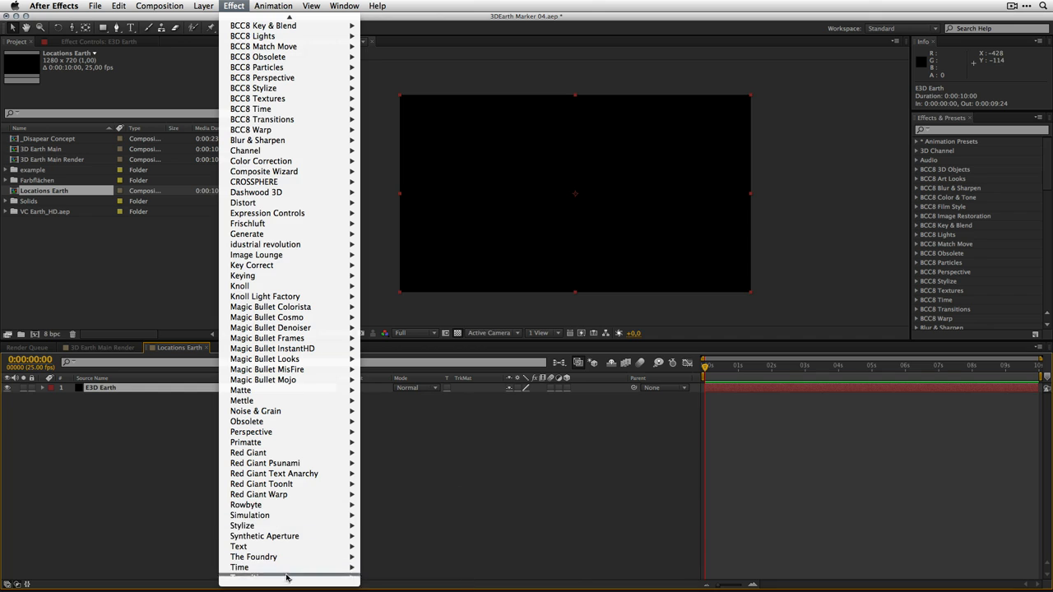
{"action": "scroll", "coordinate": [284, 568], "scroll_direction": "down", "scroll_amount": 2}
{"action": "mouse_move", "coordinate": [289, 575]}
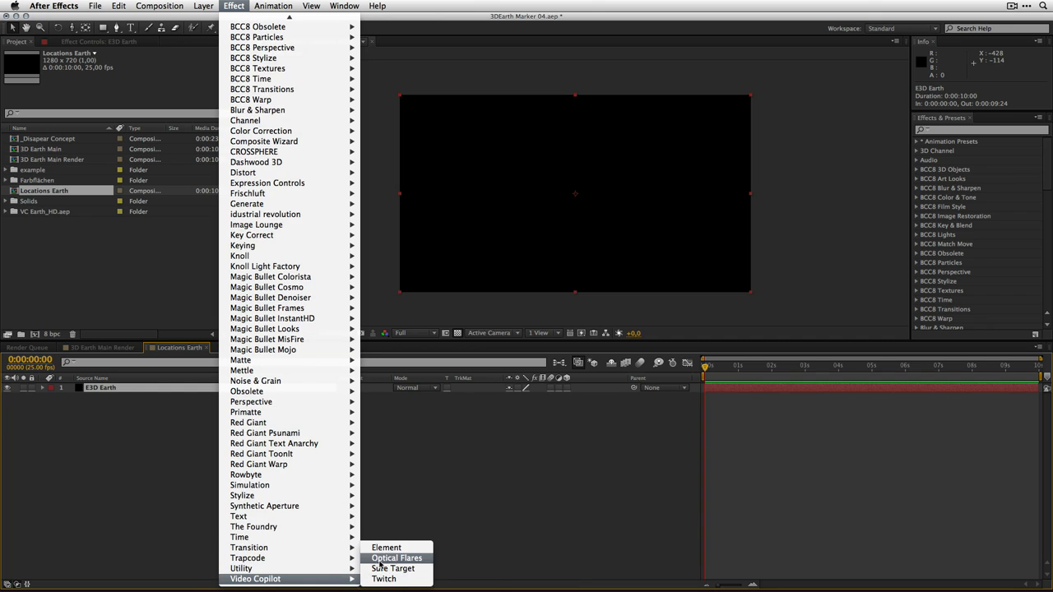
{"action": "left_click", "coordinate": [380, 548]}
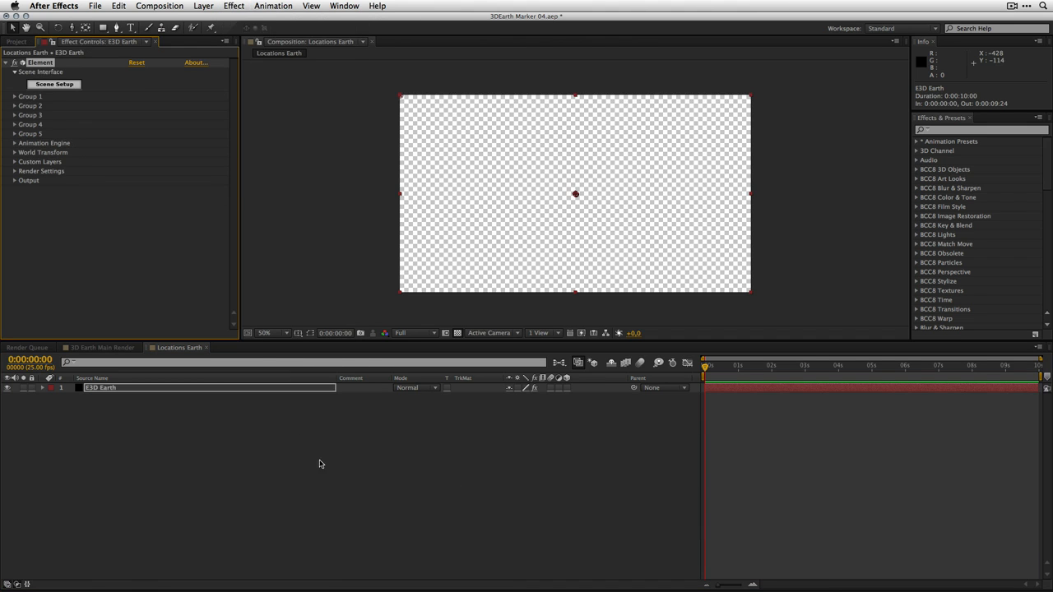
Step: Open Element's Scene Setup and add the earth model from the My_Models Earth folder to the scene
{"action": "left_click", "coordinate": [55, 85]}
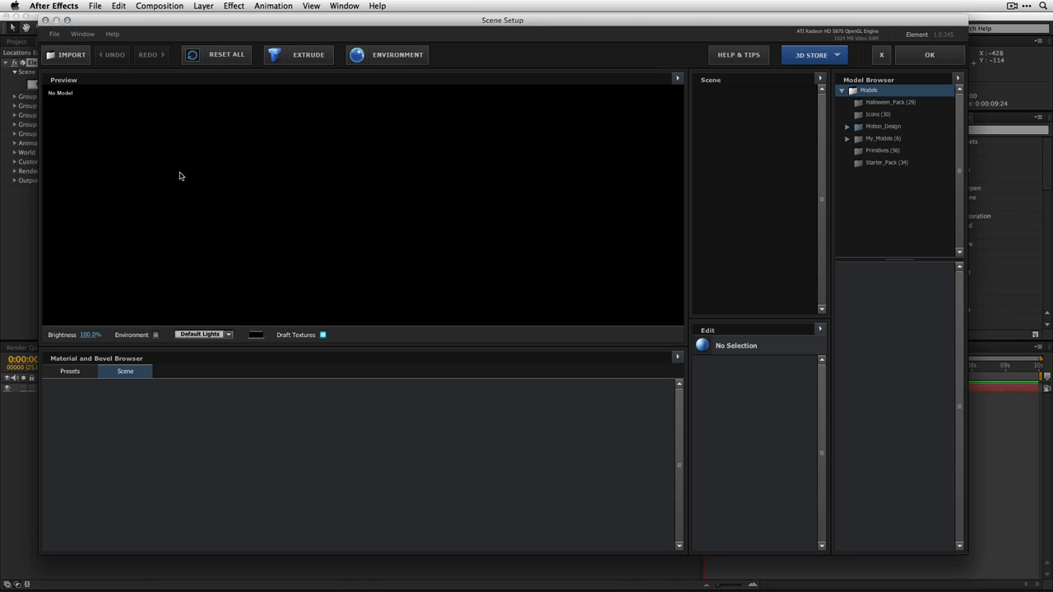
{"action": "left_click", "coordinate": [847, 138]}
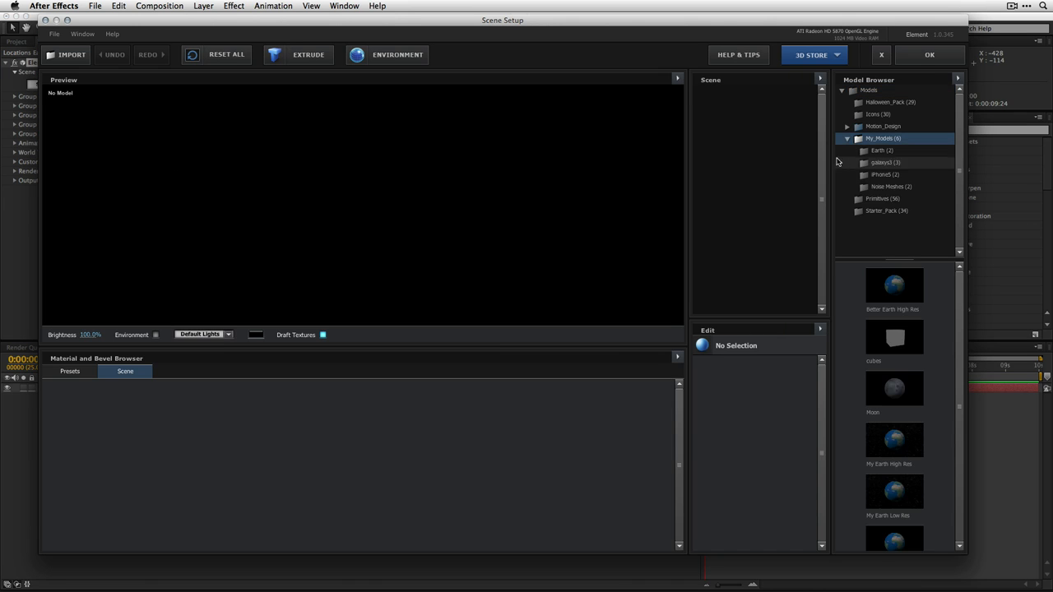
{"action": "left_click", "coordinate": [862, 156]}
{"action": "double_click", "coordinate": [884, 287]}
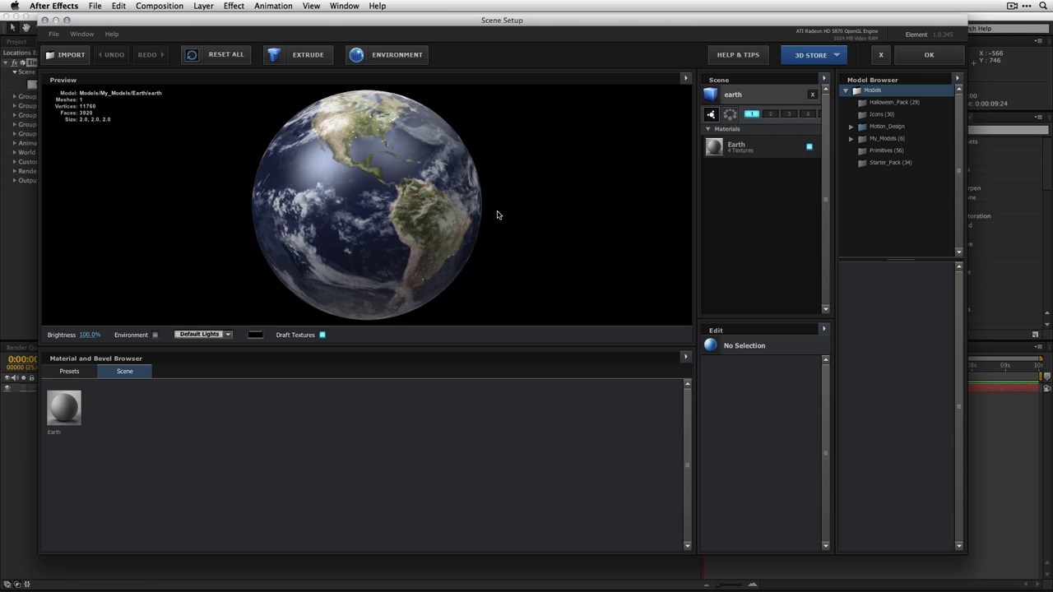
Step: Set the earth model's Y orientation to 90° so that Africa faces the front
{"action": "left_click", "coordinate": [781, 149]}
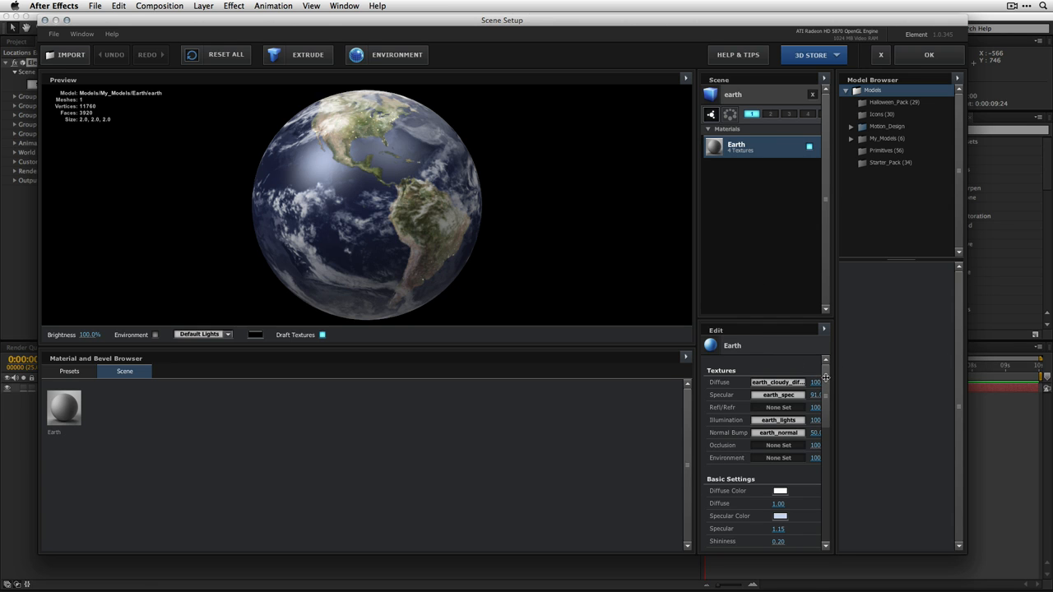
{"action": "scroll", "coordinate": [825, 377], "scroll_direction": "down", "scroll_amount": 8}
{"action": "scroll", "coordinate": [814, 375], "scroll_direction": "up", "scroll_amount": 7}
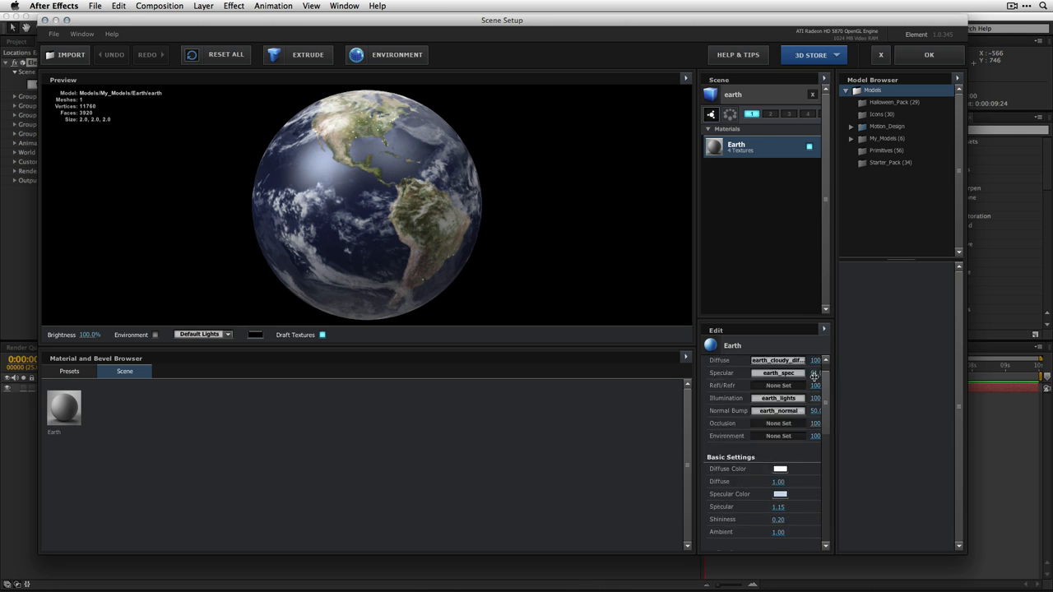
{"action": "left_click", "coordinate": [716, 101]}
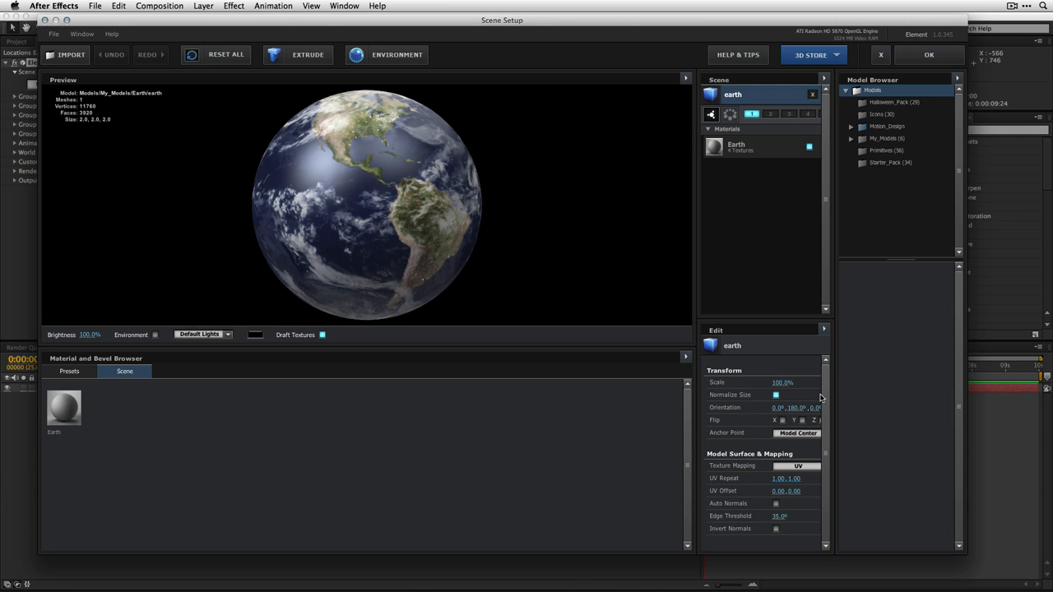
{"action": "left_click_drag", "start_coordinate": [795, 408], "coordinate": [692, 403]}
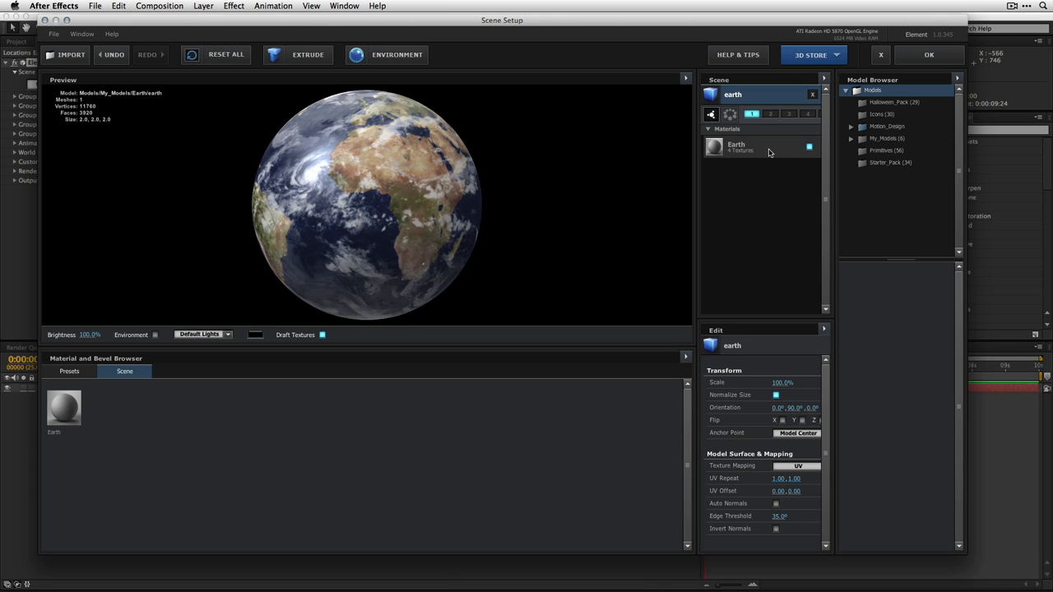
Step: Examine the specular, illumination and normal bump textures assigned to the Earth material
{"action": "left_click", "coordinate": [747, 163]}
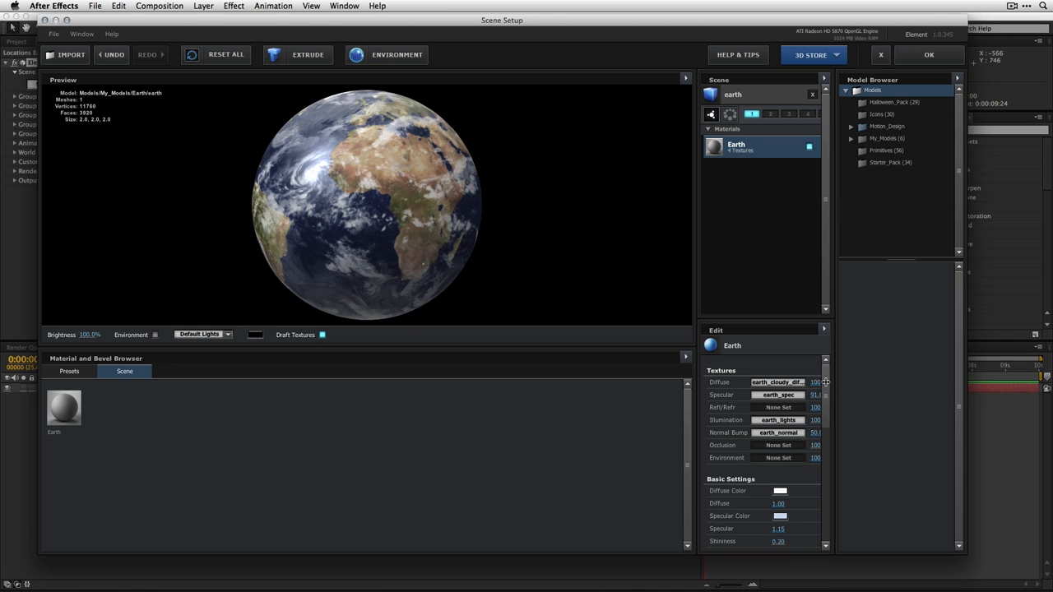
{"action": "left_click_drag", "start_coordinate": [838, 363], "coordinate": [854, 362]}
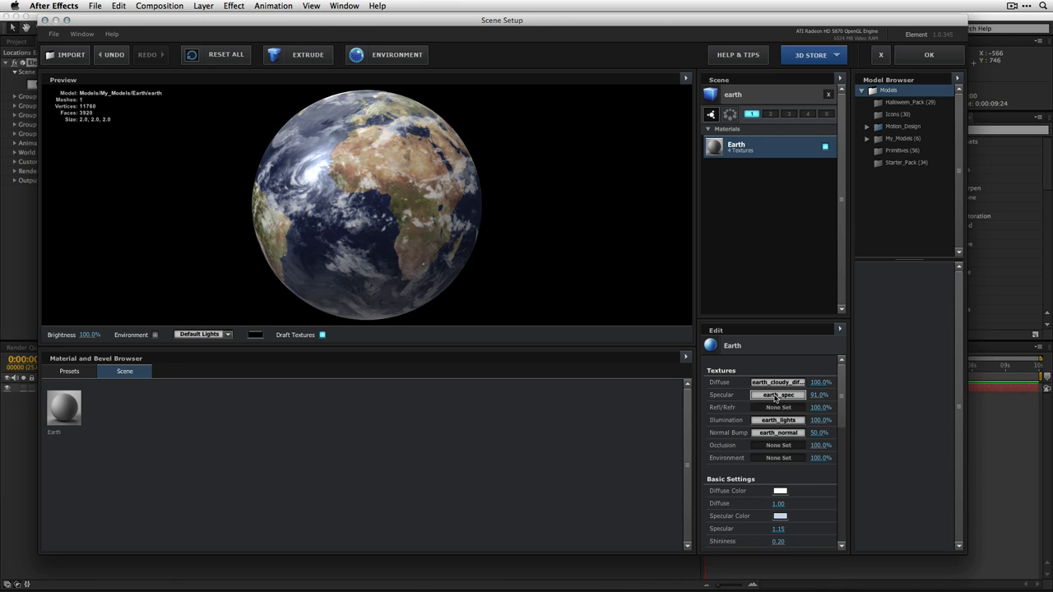
{"action": "left_click", "coordinate": [780, 395]}
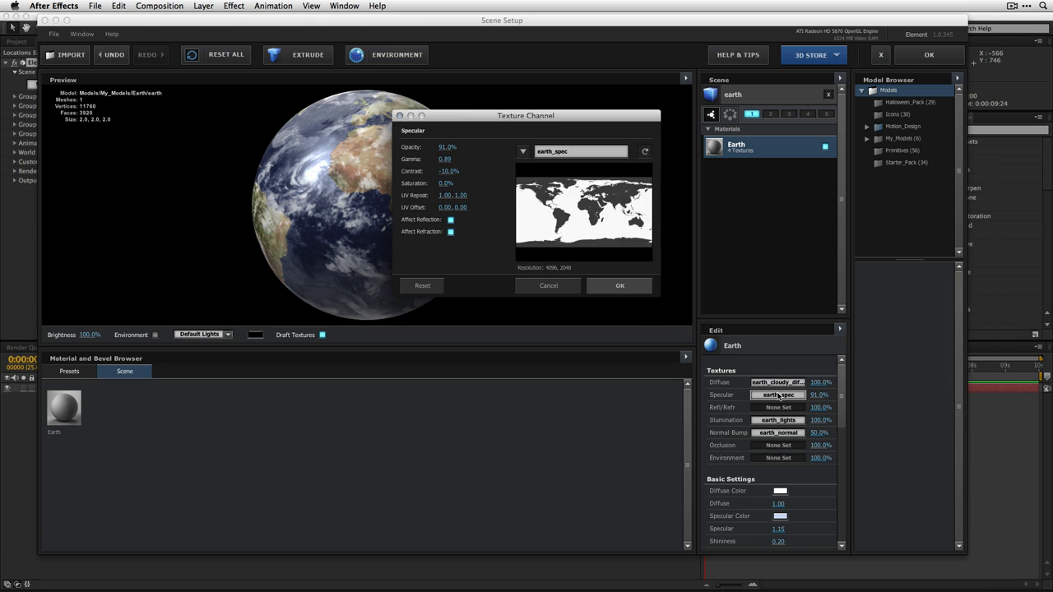
{"action": "left_click", "coordinate": [606, 286]}
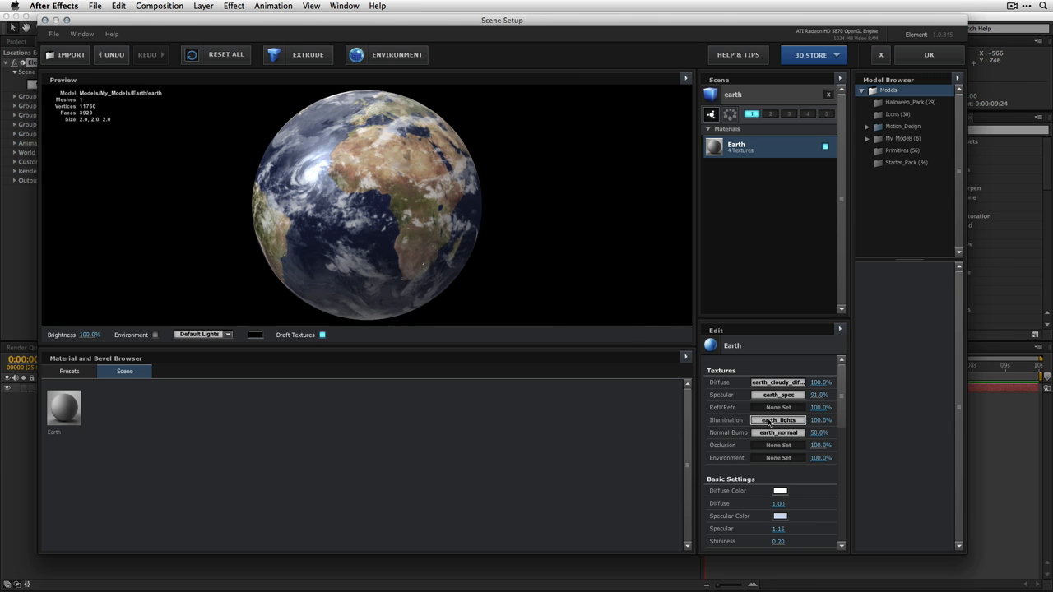
{"action": "left_click", "coordinate": [773, 421]}
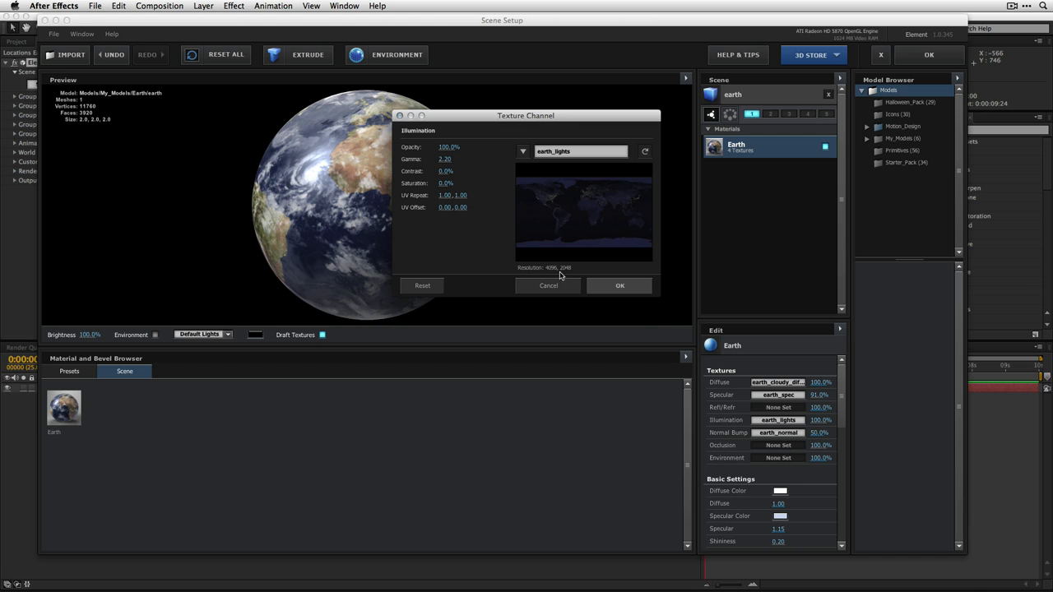
{"action": "left_click", "coordinate": [619, 286]}
{"action": "left_click", "coordinate": [779, 433]}
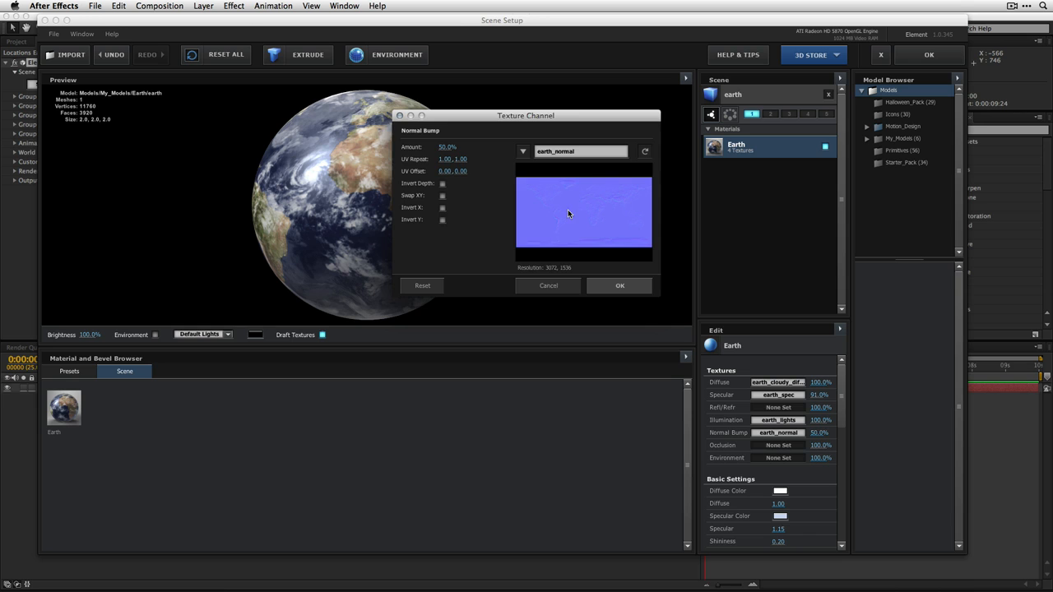
{"action": "left_click", "coordinate": [571, 288]}
{"action": "scroll", "coordinate": [840, 397], "scroll_direction": "down", "scroll_amount": 1}
{"action": "mouse_move", "coordinate": [842, 395]}
{"action": "left_mouse_down"}
{"action": "mouse_move", "coordinate": [843, 415]}
{"action": "mouse_move", "coordinate": [841, 378]}
{"action": "left_mouse_up"}
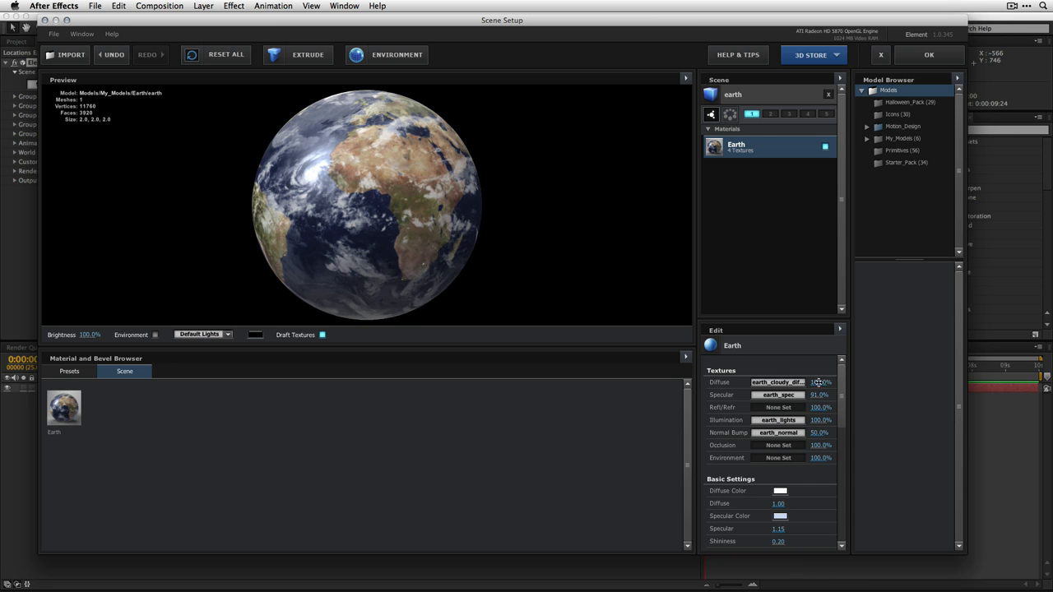
Step: Set the Earth material's diffuse texture to gamma 2.93, contrast 17% and saturation -93%, and apply the scene setup
{"action": "left_click", "coordinate": [781, 383]}
{"action": "mouse_move", "coordinate": [450, 183]}
{"action": "left_mouse_down"}
{"action": "mouse_move", "coordinate": [411, 185]}
{"action": "mouse_move", "coordinate": [450, 171]}
{"action": "left_mouse_up"}
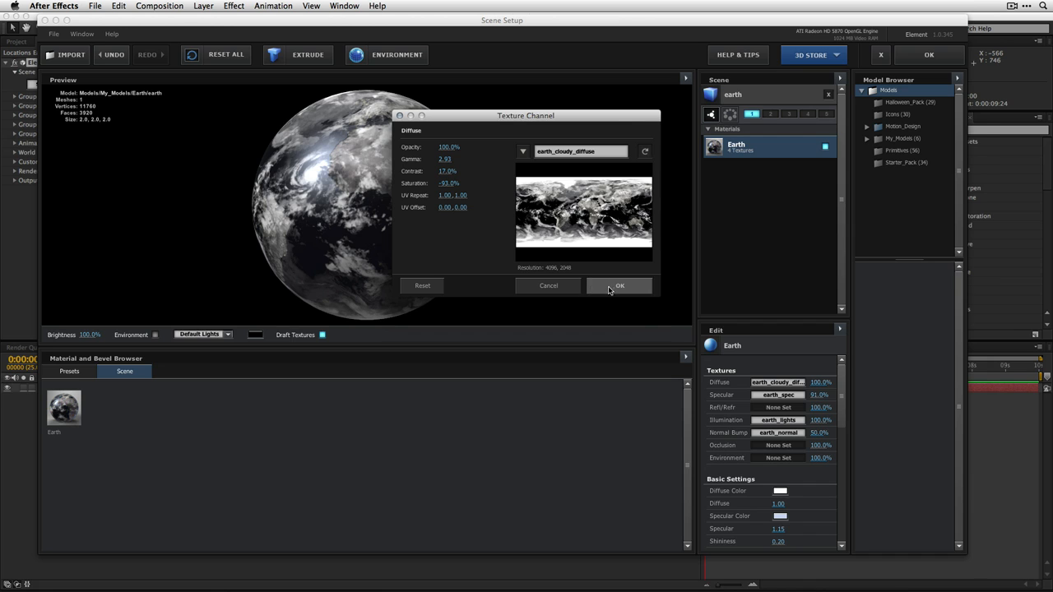
{"action": "left_click", "coordinate": [619, 286]}
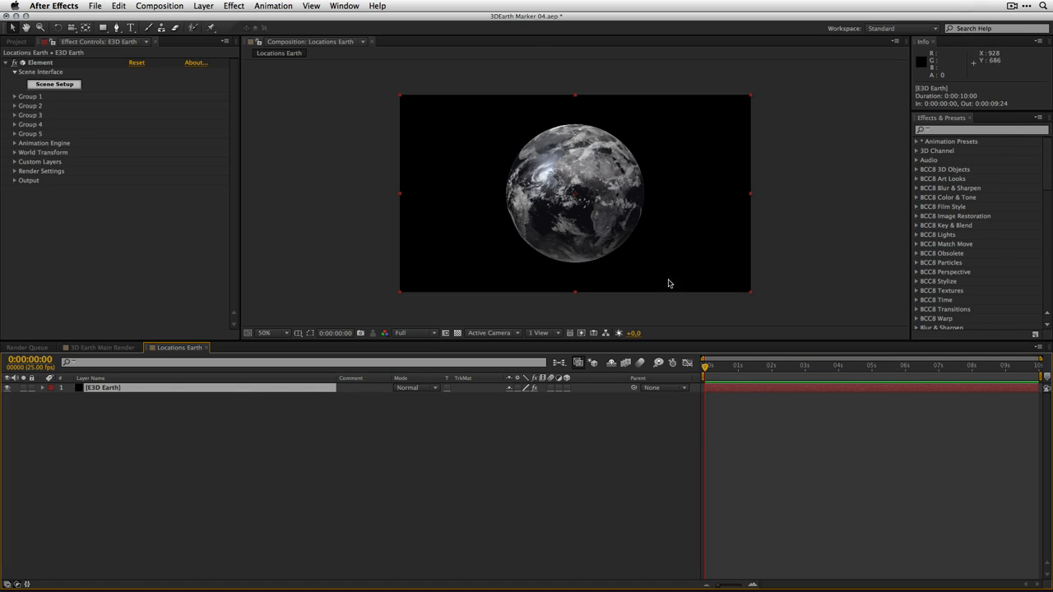
Step: Collapse the Element effect and enable Allow Scripts to Write Files and Access Network in the general preferences
{"action": "left_click", "coordinate": [5, 62]}
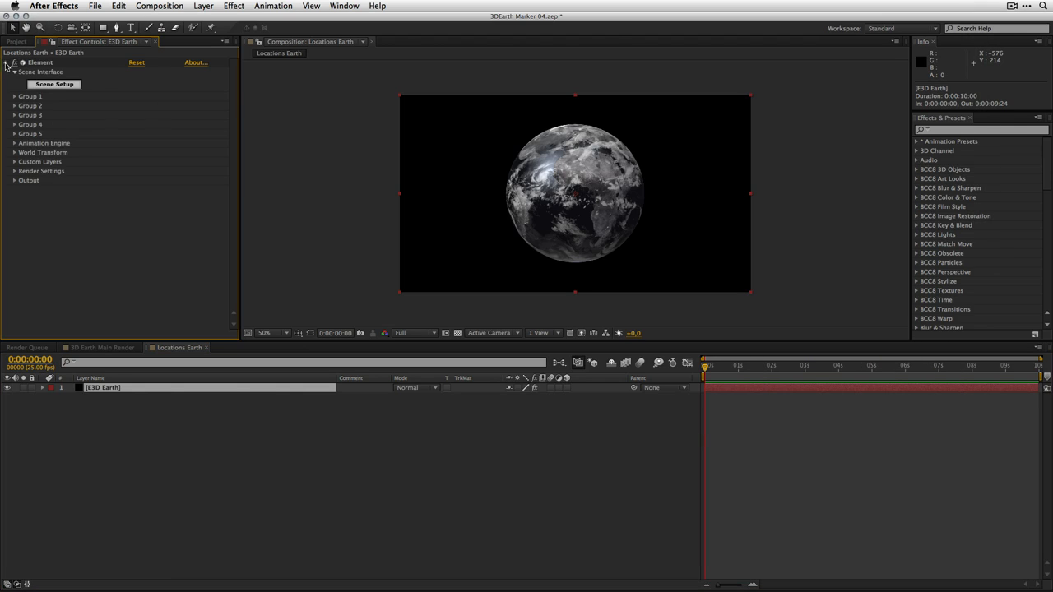
{"action": "left_click", "coordinate": [129, 439]}
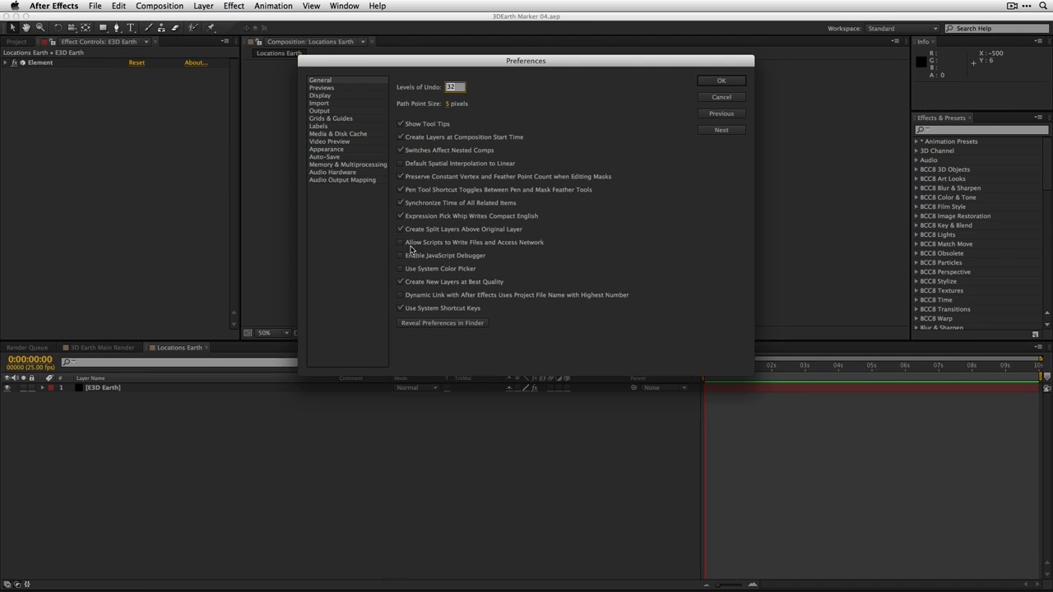
{"action": "left_click", "coordinate": [401, 244]}
{"action": "left_click", "coordinate": [401, 244]}
{"action": "left_click", "coordinate": [729, 81]}
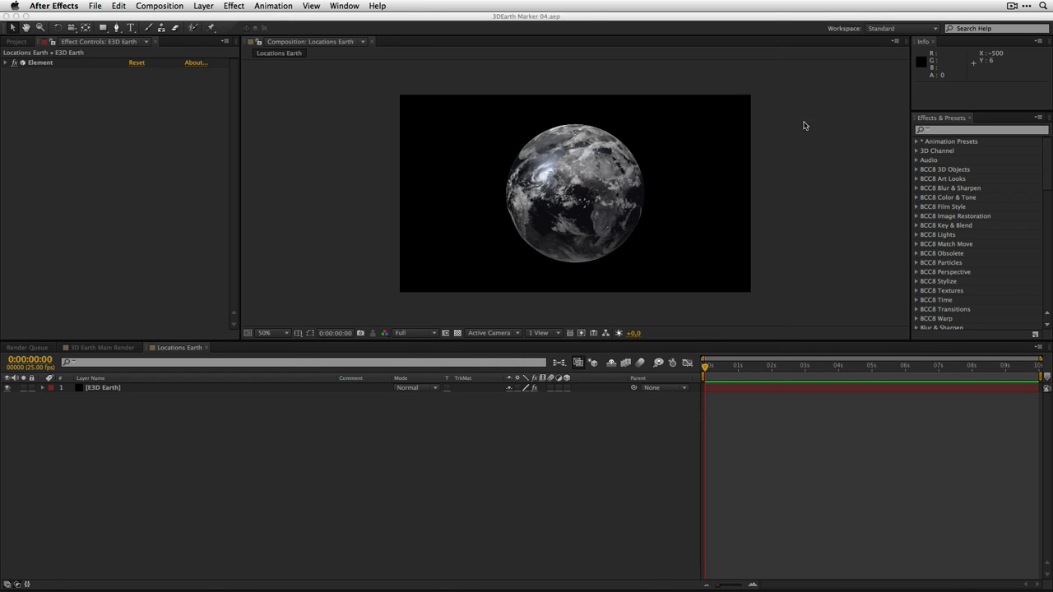
Step: Open the Locations.jsx script panel, dock it with the Info panel and enlarge it to show all its controls
{"action": "left_click", "coordinate": [343, 6]}
{"action": "scroll", "coordinate": [411, 470], "scroll_direction": "down", "scroll_amount": 5}
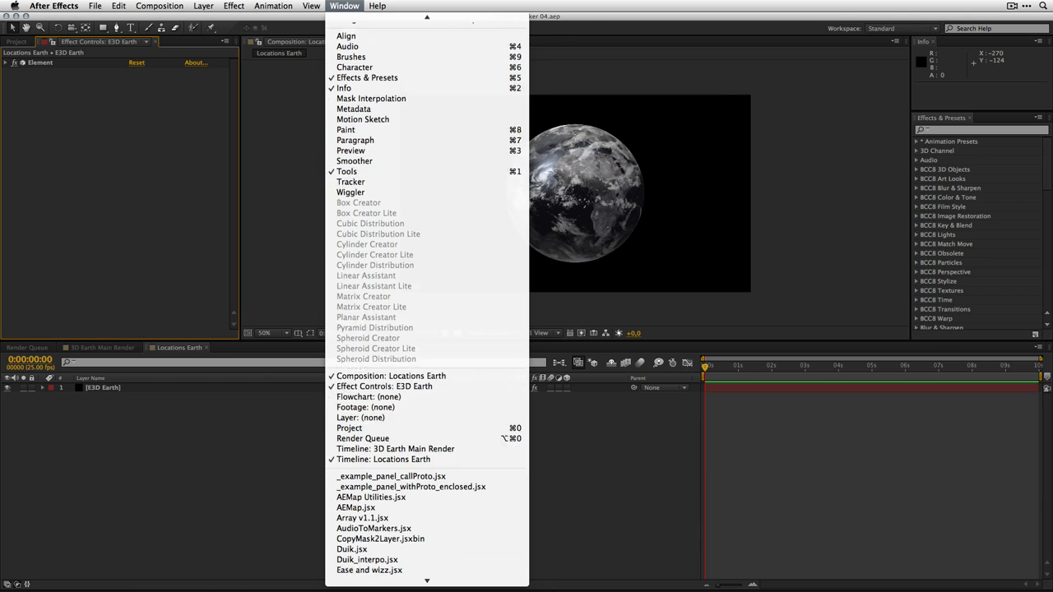
{"action": "scroll", "coordinate": [395, 527], "scroll_direction": "down", "scroll_amount": 4}
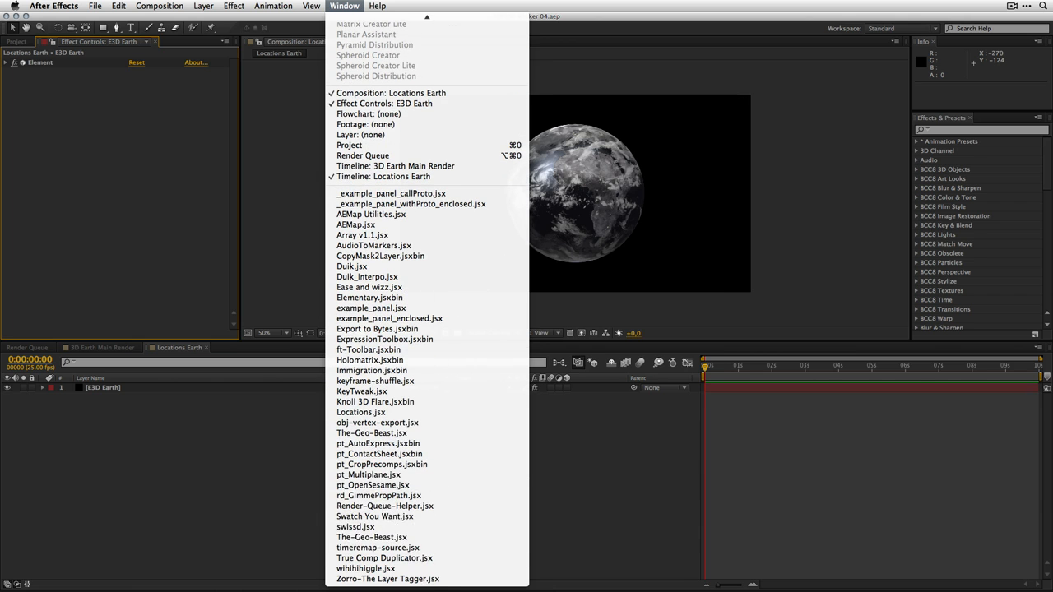
{"action": "left_click", "coordinate": [396, 416]}
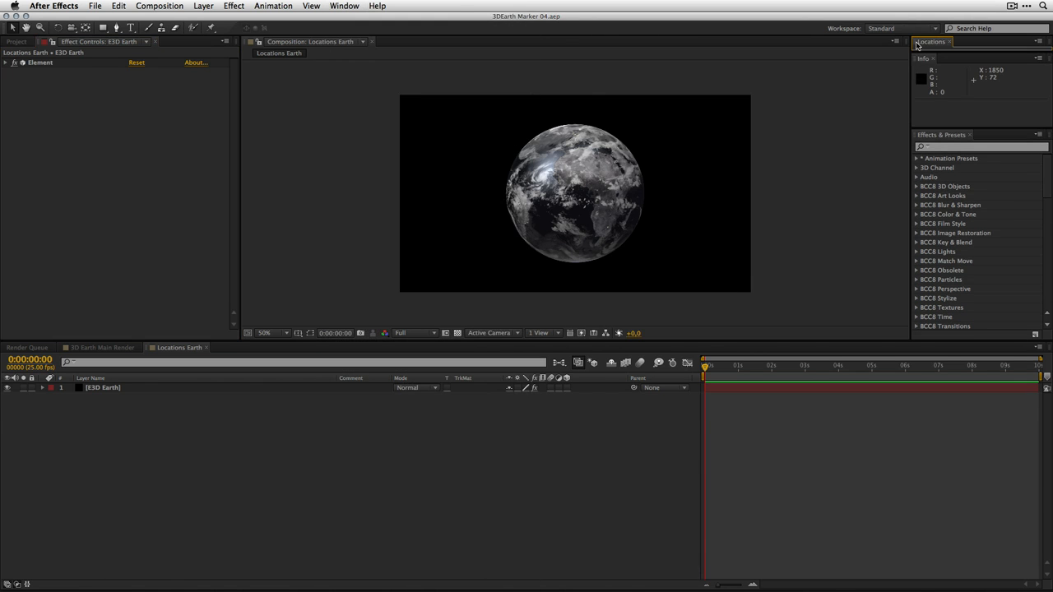
{"action": "left_click_drag", "start_coordinate": [914, 48], "coordinate": [922, 67]}
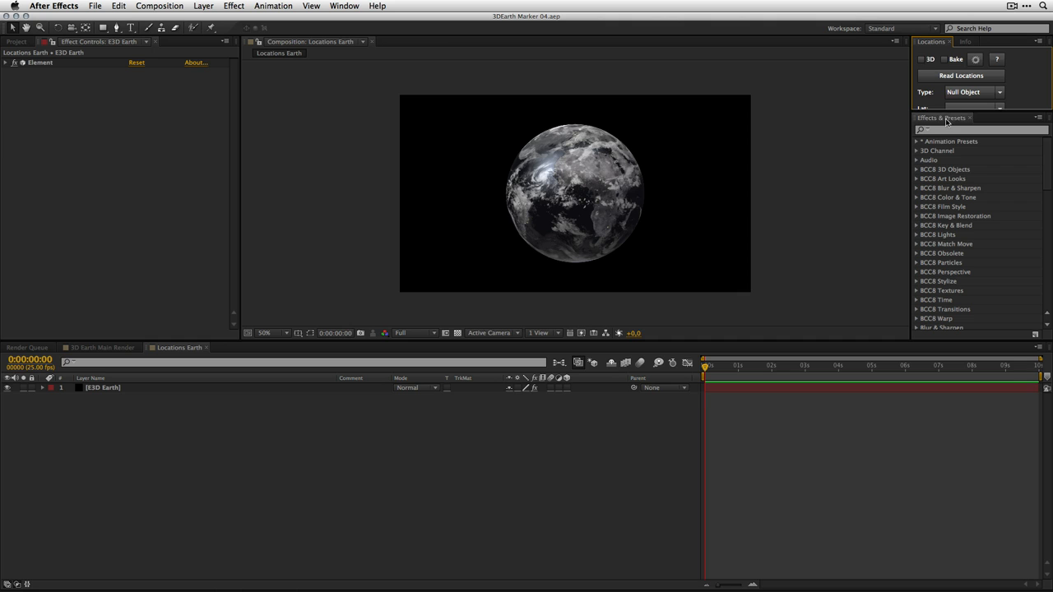
{"action": "left_click_drag", "start_coordinate": [943, 114], "coordinate": [942, 176]}
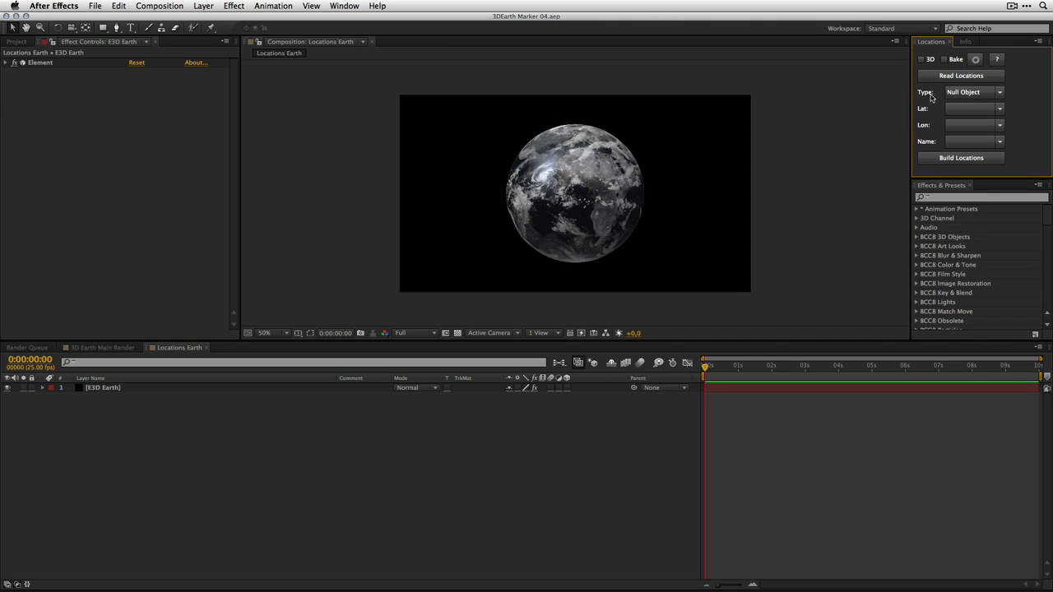
Step: Read the location data from US All States 165342.csv in the 3D Markers Tutorial folder
{"action": "left_click", "coordinate": [961, 75]}
{"action": "left_click", "coordinate": [362, 94]}
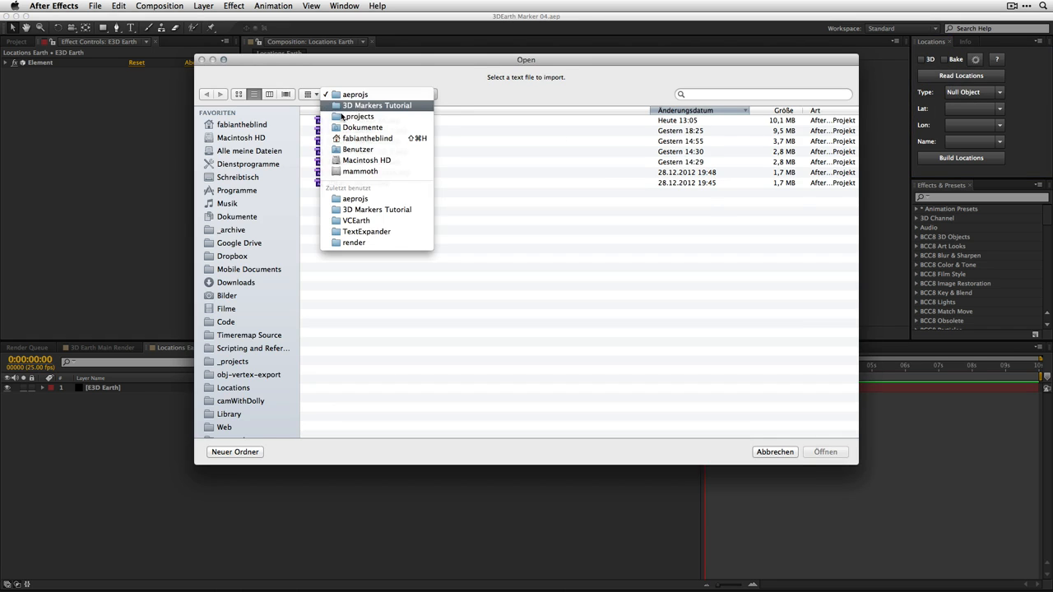
{"action": "left_click", "coordinate": [374, 104]}
{"action": "left_click", "coordinate": [307, 172]}
{"action": "left_click", "coordinate": [307, 172]}
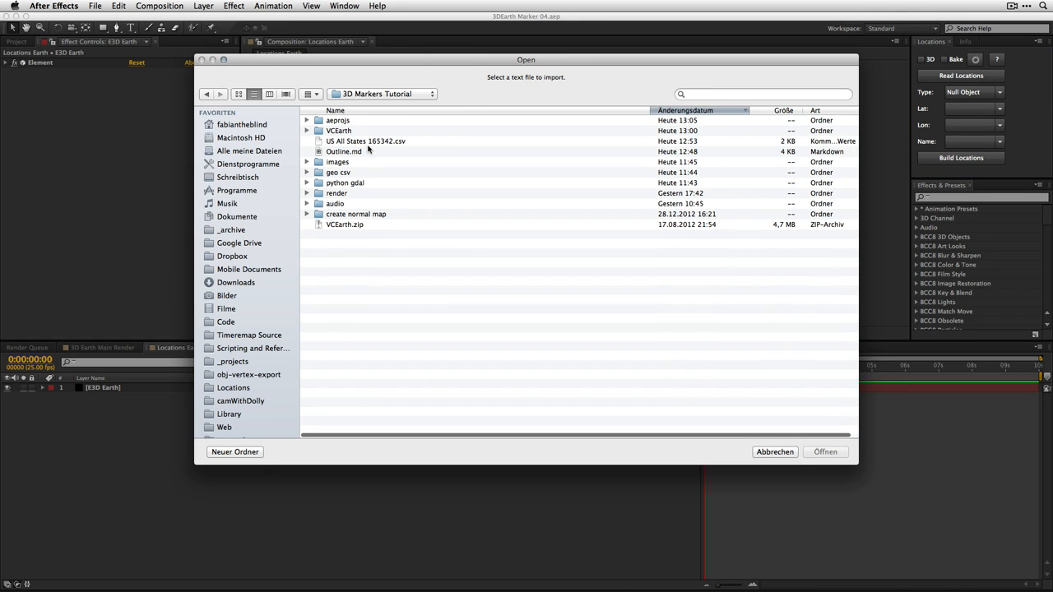
{"action": "left_click", "coordinate": [365, 145]}
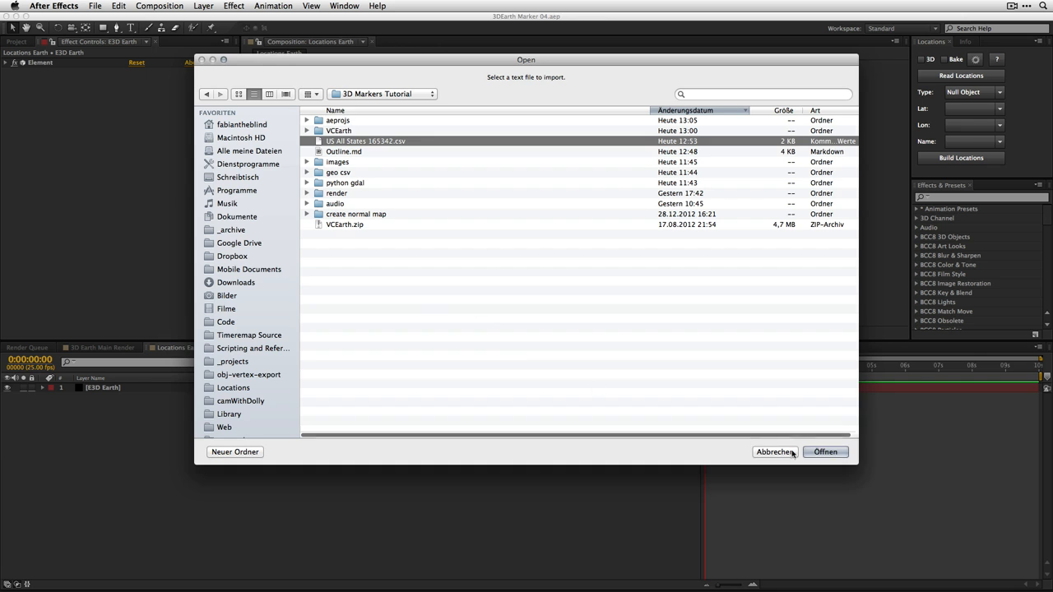
{"action": "left_click", "coordinate": [818, 452]}
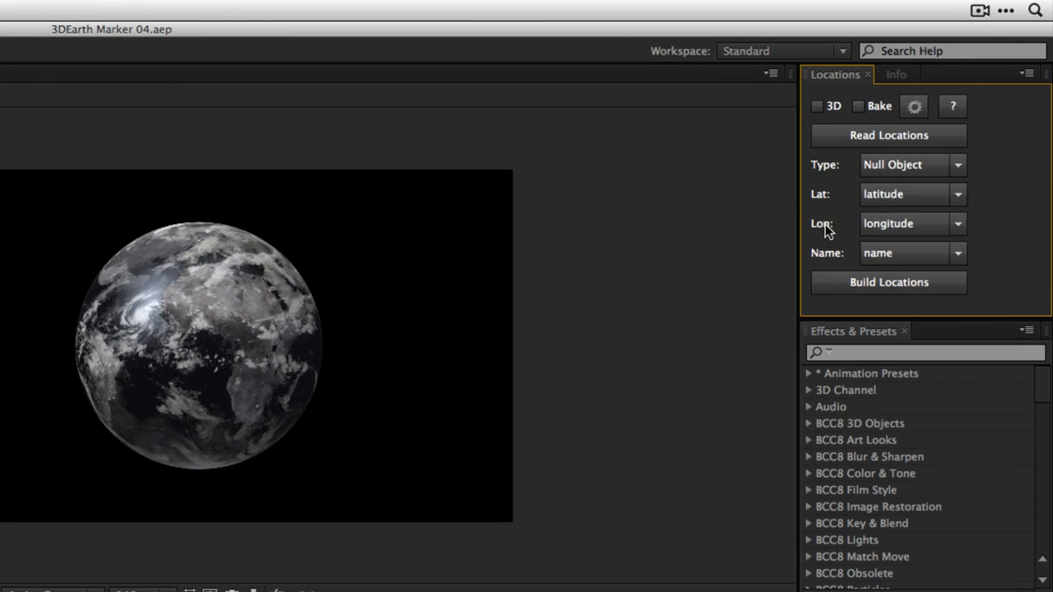
Step: Build the locations as 3D layers of type Marker Precomp
{"action": "left_click", "coordinate": [915, 169]}
{"action": "left_click", "coordinate": [899, 263]}
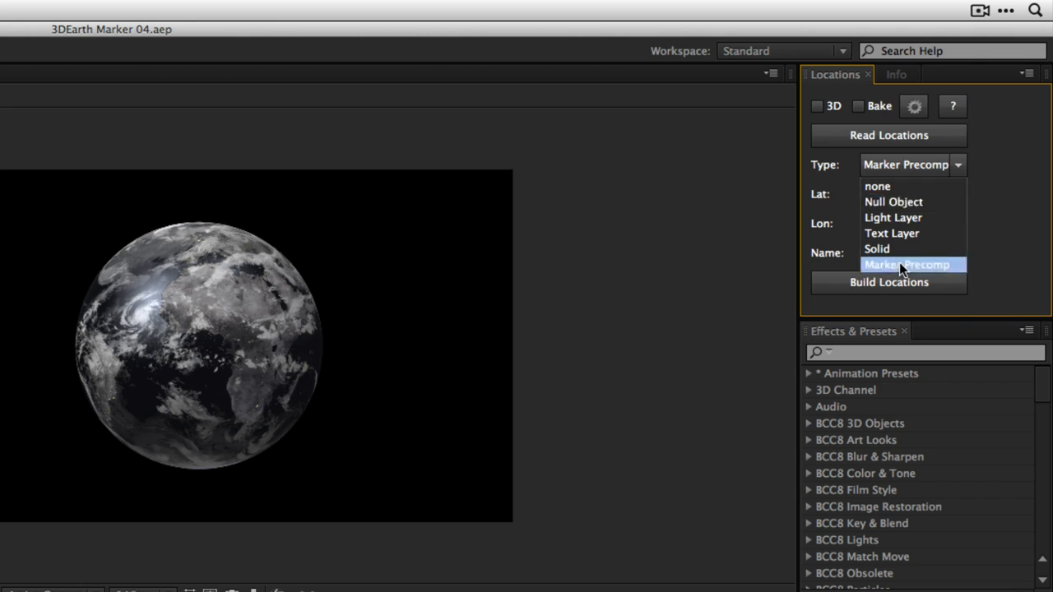
{"action": "left_click", "coordinate": [818, 107]}
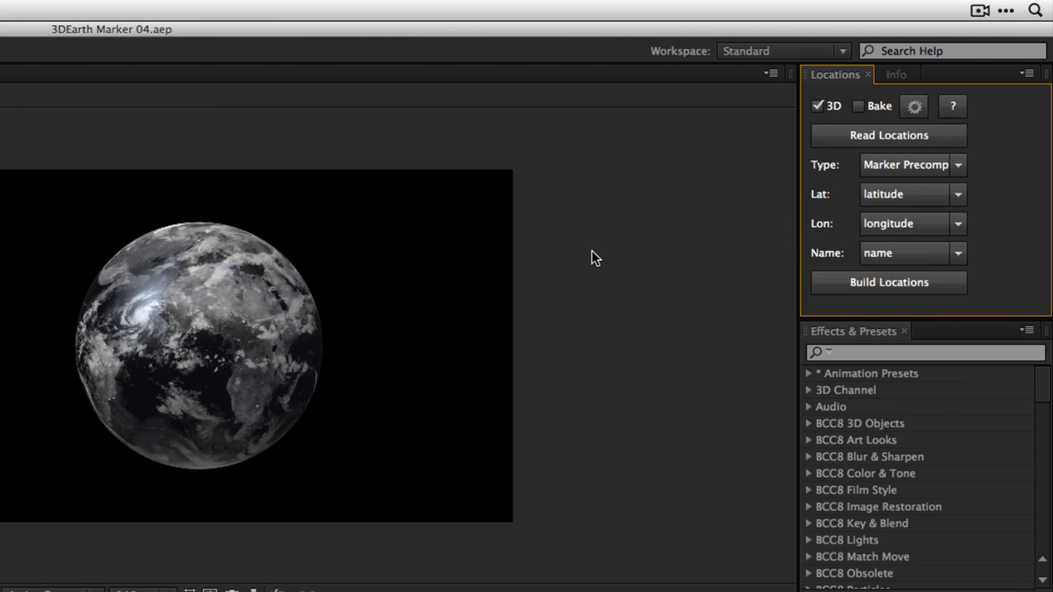
{"action": "left_click", "coordinate": [874, 285]}
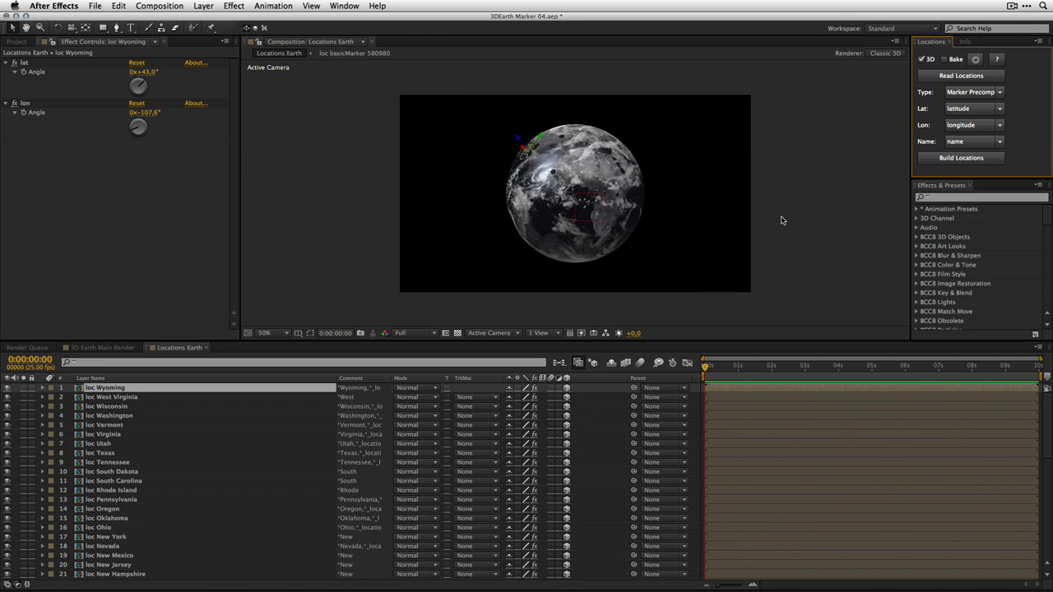
Step: Examine the generated location layers and their latitude and longitude angles, including West Virginia and Hawaii
{"action": "left_click_drag", "start_coordinate": [1047, 406], "coordinate": [1037, 379]}
{"action": "left_click", "coordinate": [109, 398]}
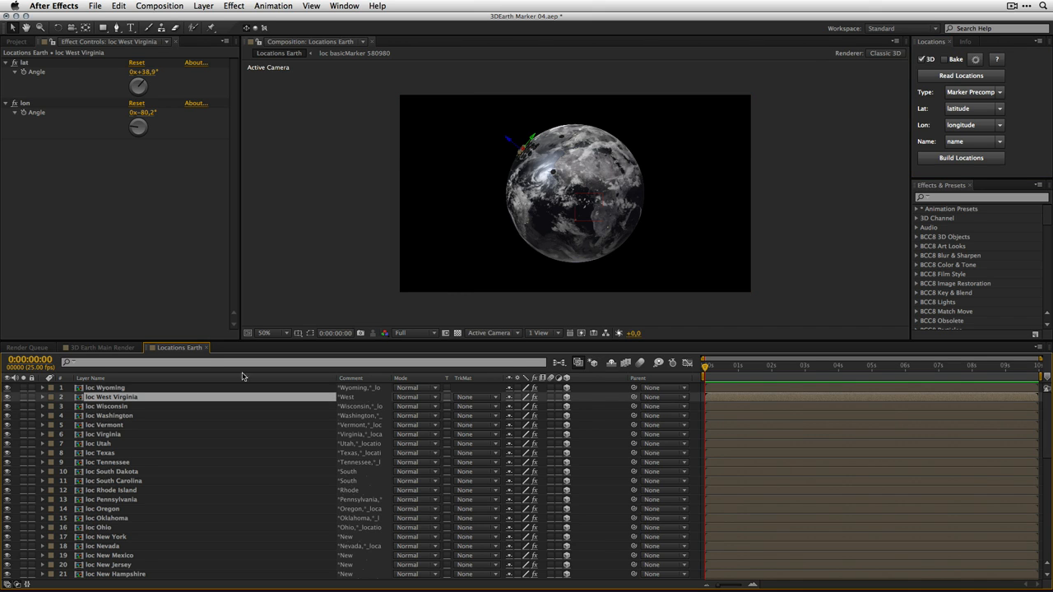
{"action": "left_click", "coordinate": [555, 174]}
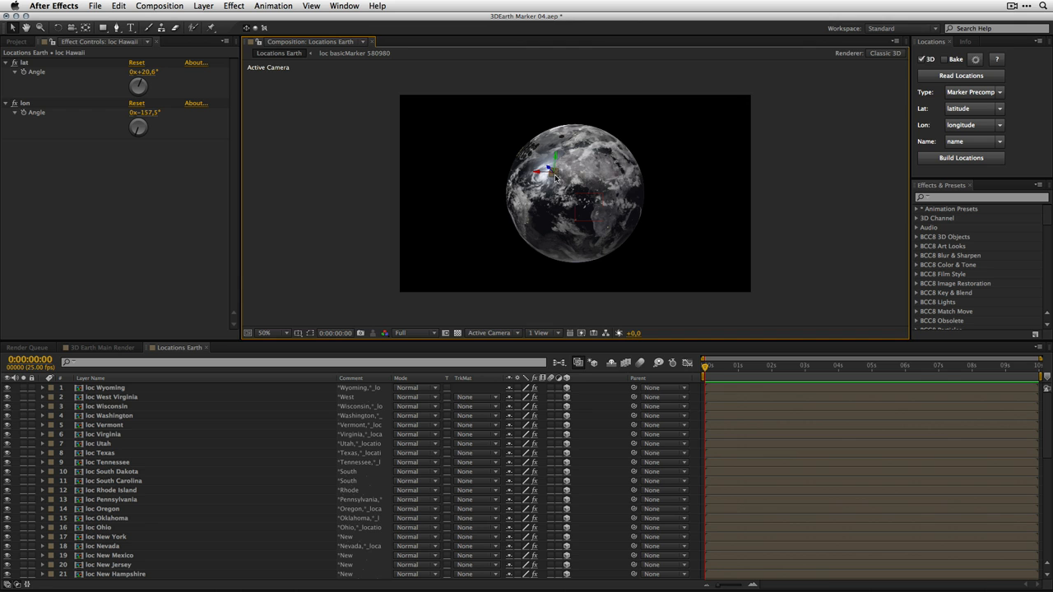
{"action": "left_click_drag", "start_coordinate": [1046, 424], "coordinate": [1041, 500]}
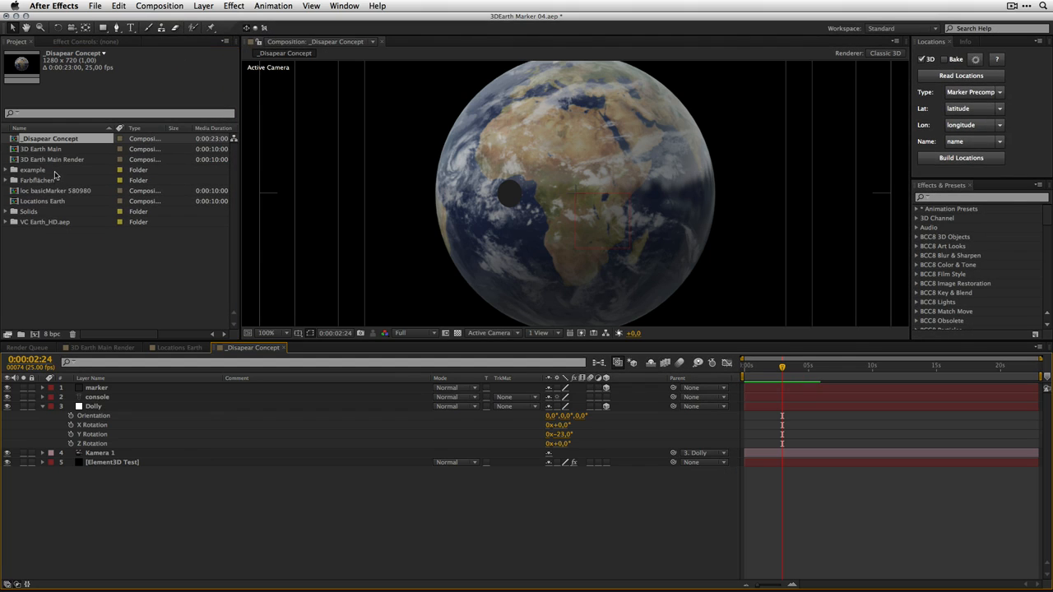
Step: Scrub the 3D Earth Main Render composition to 0:00:05:06 to view its markers, and return to _Disapear Concept at 0:00:03:07
{"action": "left_click", "coordinate": [42, 406]}
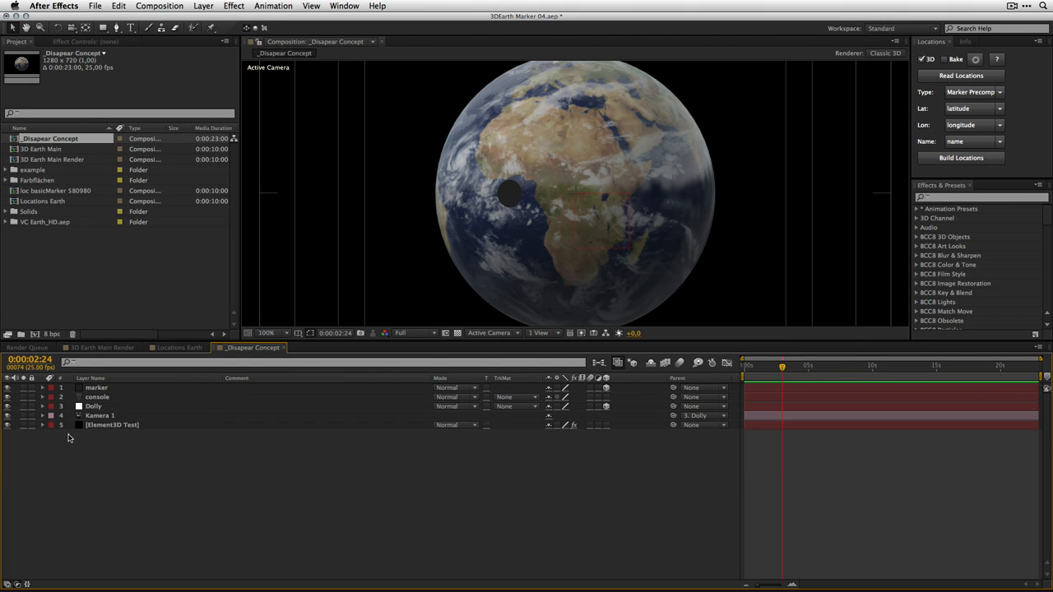
{"action": "left_click", "coordinate": [99, 348]}
{"action": "left_click_drag", "start_coordinate": [722, 373], "coordinate": [880, 366]}
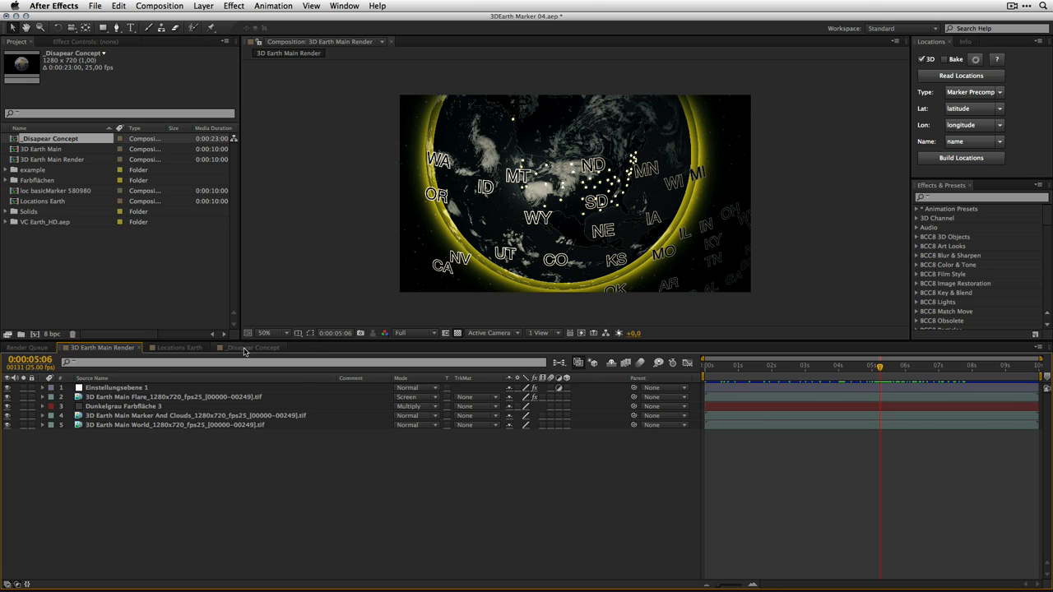
{"action": "left_click", "coordinate": [247, 348]}
{"action": "left_click_drag", "start_coordinate": [779, 372], "coordinate": [784, 372]}
Step: Reveal the opacity expression of the marker layer
{"action": "left_click", "coordinate": [43, 389]}
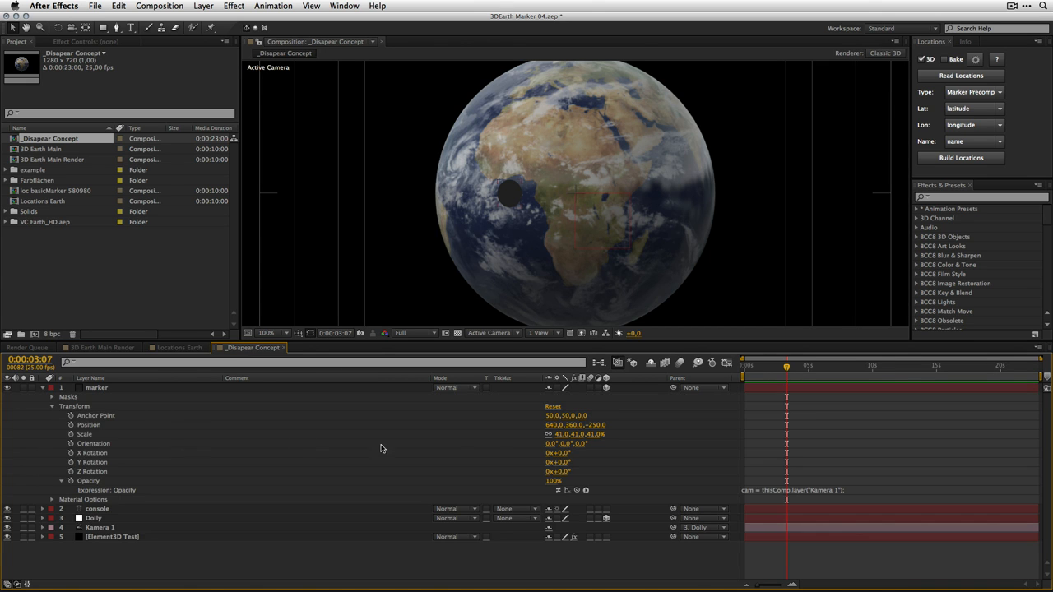
{"action": "left_click", "coordinate": [107, 389]}
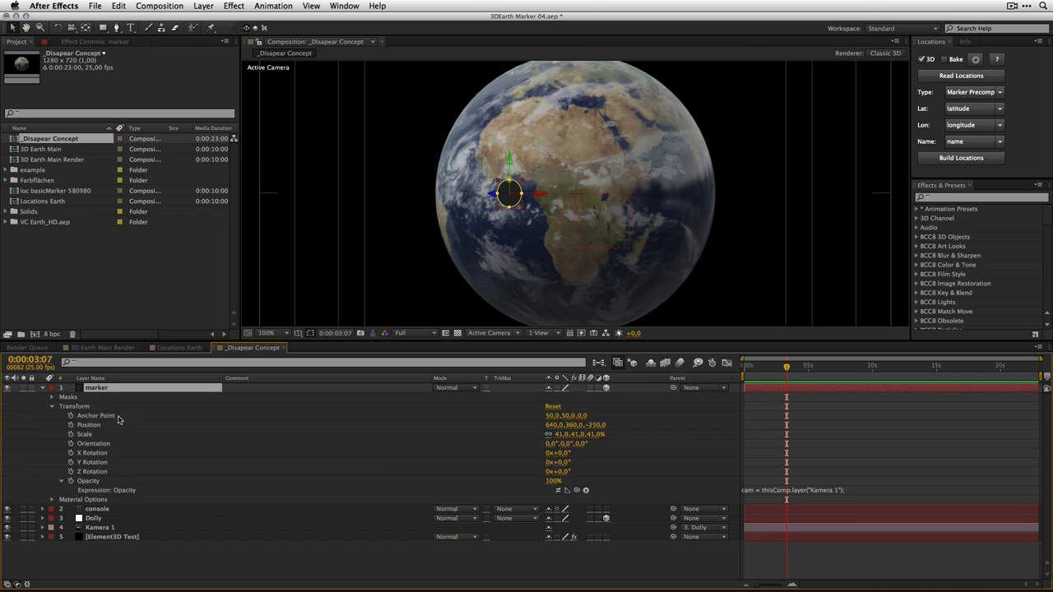
{"action": "key", "text": "t"}
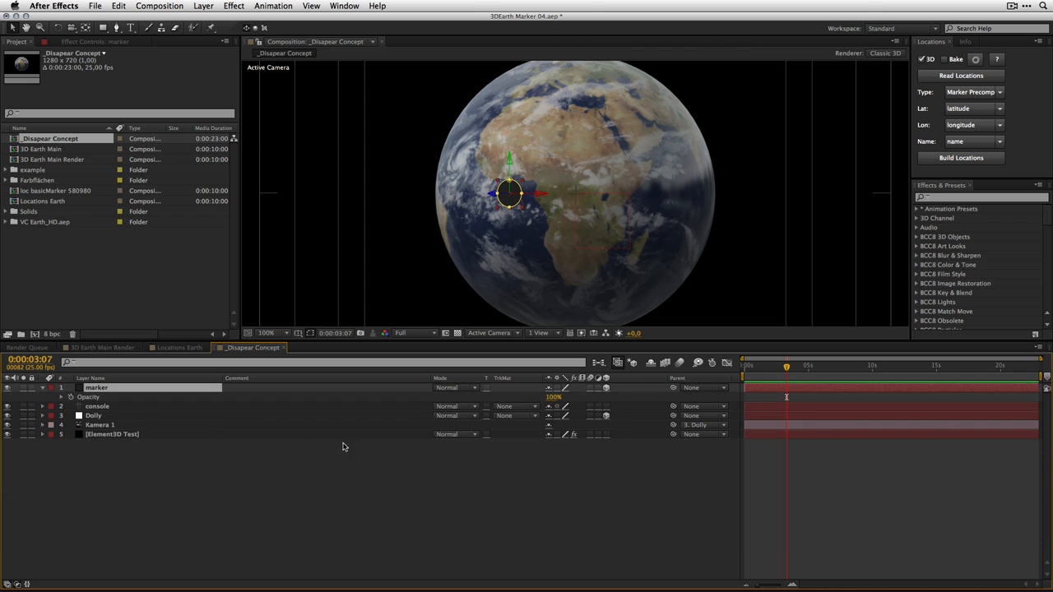
{"action": "left_click", "coordinate": [61, 397]}
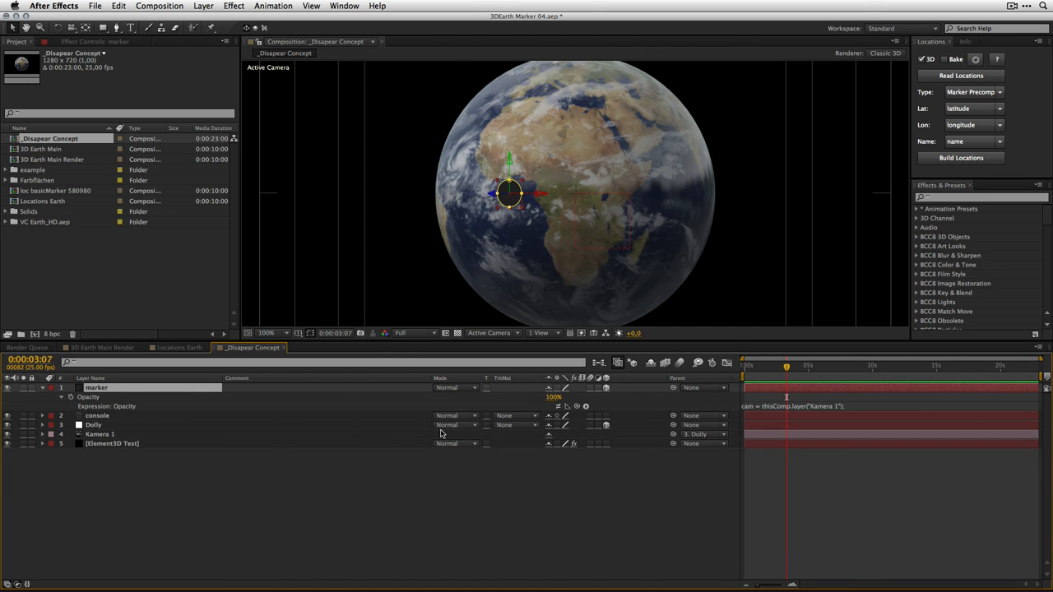
Step: Show only the Dolly layer's rotation properties and set its Y Rotation to 178° to orbit the parented camera
{"action": "left_click", "coordinate": [43, 425]}
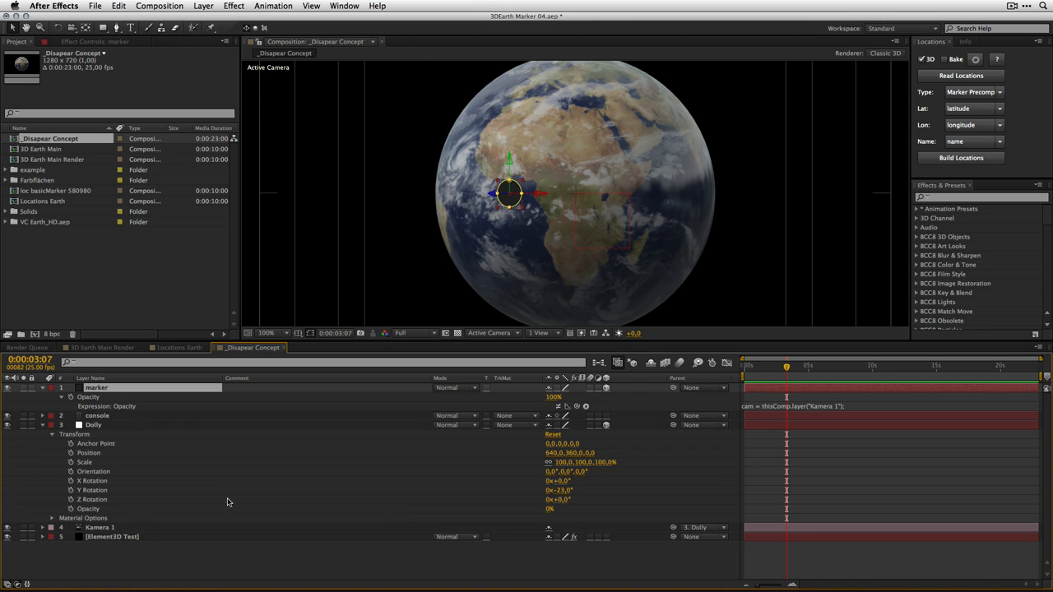
{"action": "left_click", "coordinate": [95, 427]}
{"action": "key", "text": "r"}
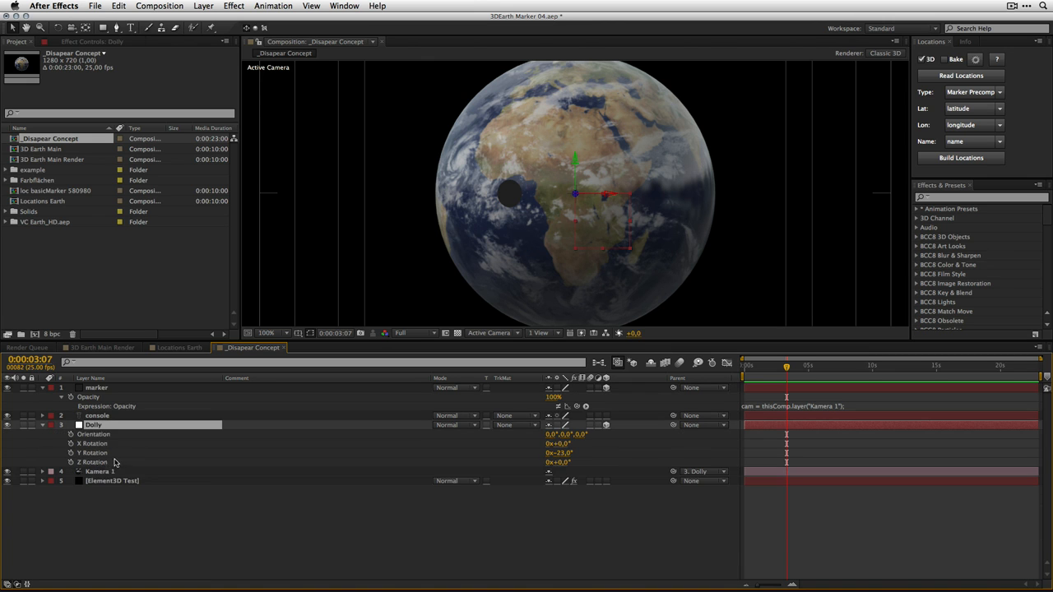
{"action": "left_click", "coordinate": [99, 473]}
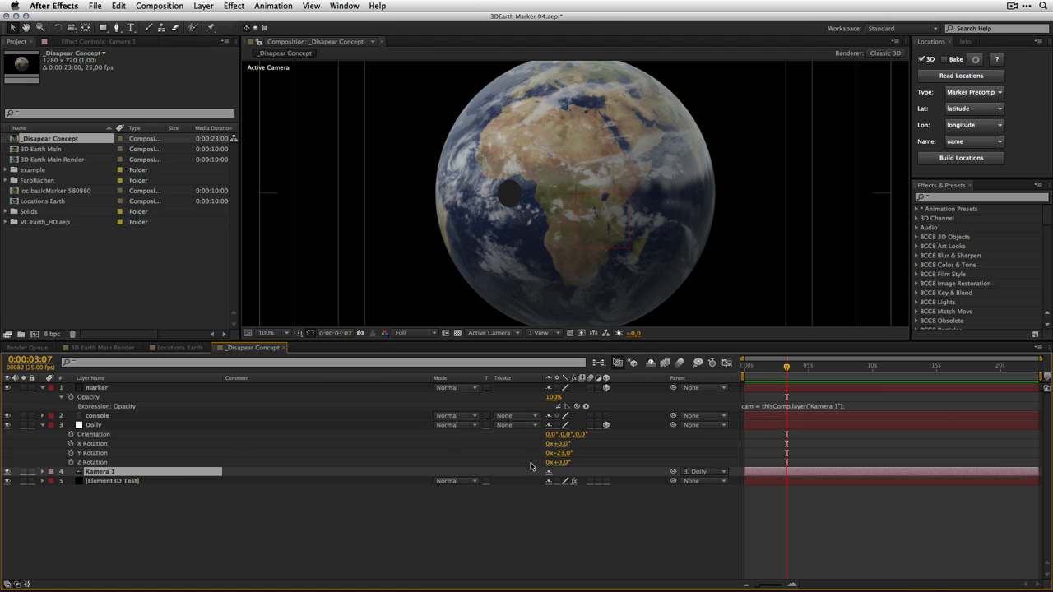
{"action": "left_click", "coordinate": [95, 425]}
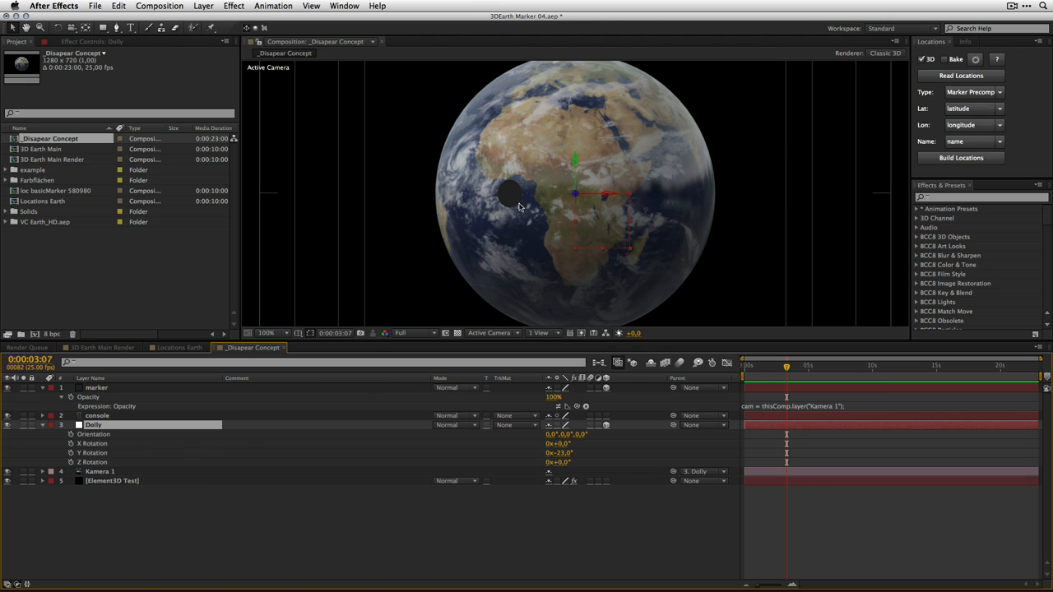
{"action": "left_click", "coordinate": [94, 472]}
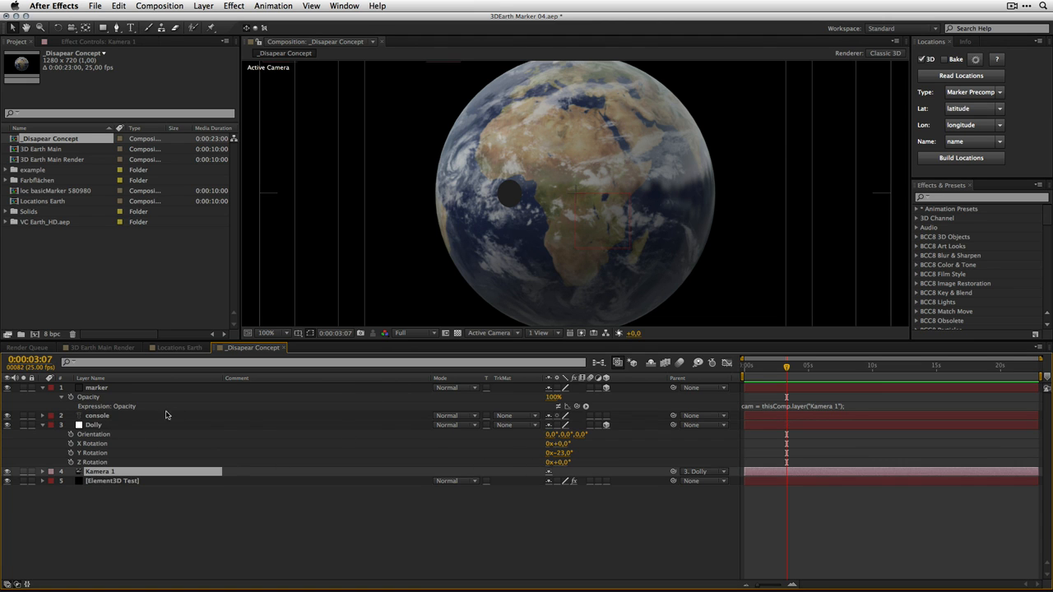
{"action": "left_click", "coordinate": [95, 427]}
{"action": "left_click_drag", "start_coordinate": [558, 453], "coordinate": [654, 440]}
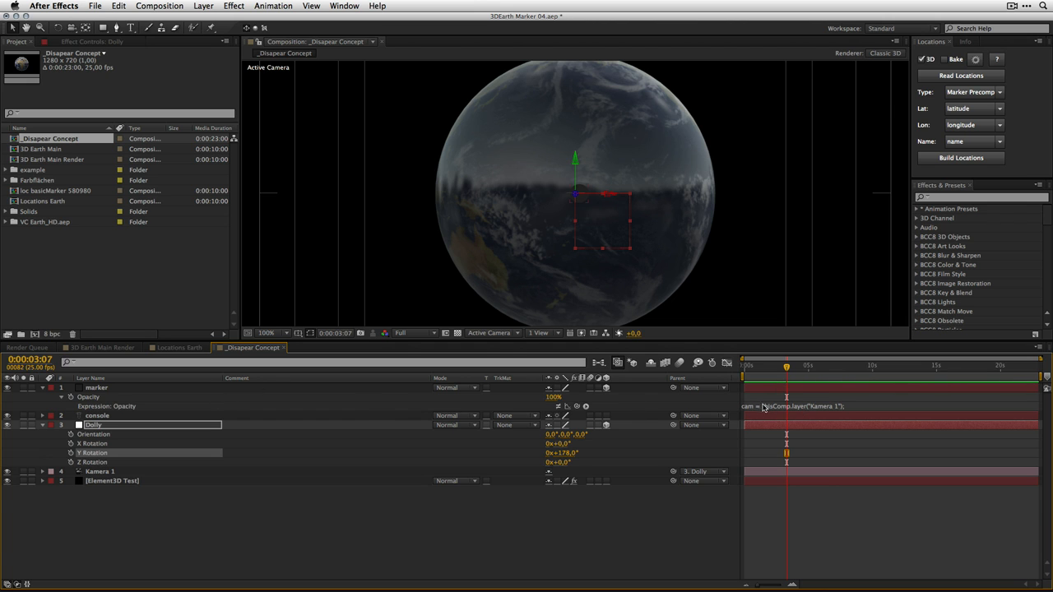
Step: Copy the marker's opacity expression into a new Sublime Text file and set its syntax to JavaScript
{"action": "left_click", "coordinate": [764, 406]}
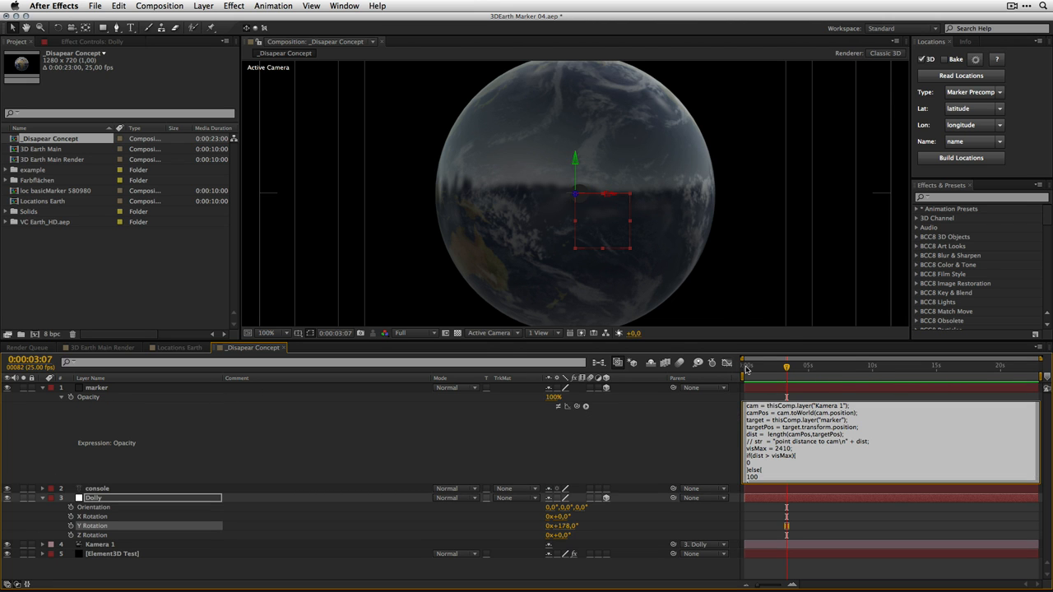
{"action": "key", "text": "super+Tab"}
{"action": "key", "text": "super+Tab"}
{"action": "key", "text": "super+n"}
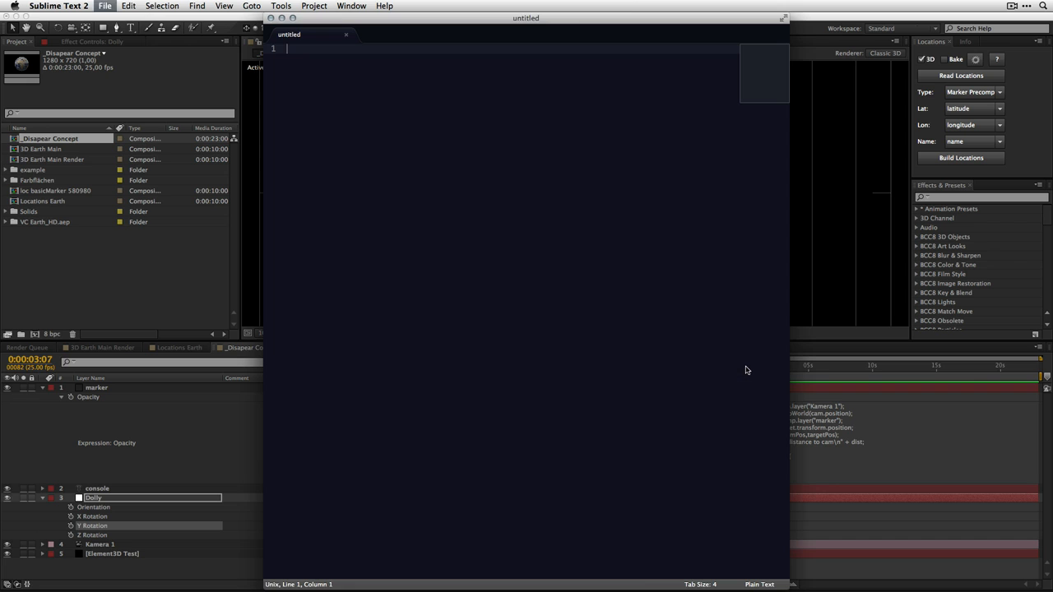
{"action": "key", "text": "super+v"}
{"action": "key", "text": "super+shift+p"}
{"action": "type", "text": "jac"}
{"action": "key", "text": "BackSpace"}
{"action": "type", "text": "va"}
{"action": "key", "text": "Down"}
{"action": "key", "text": "Return"}
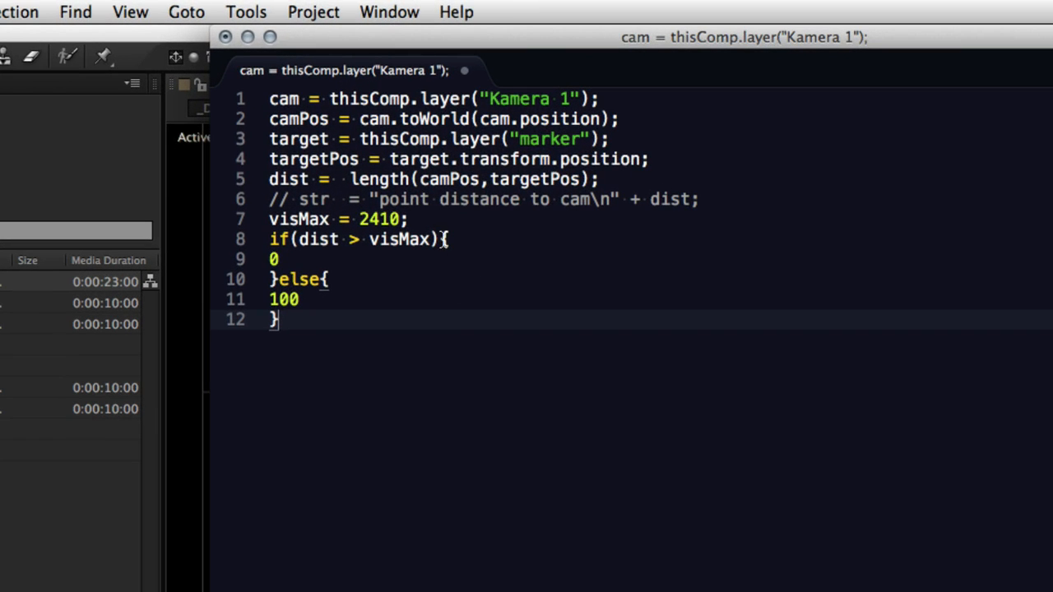
Step: Insert a blank line after each of the cam, camPos, target and targetPos lines of the expression
{"action": "left_click", "coordinate": [639, 101]}
{"action": "key", "text": "Return"}
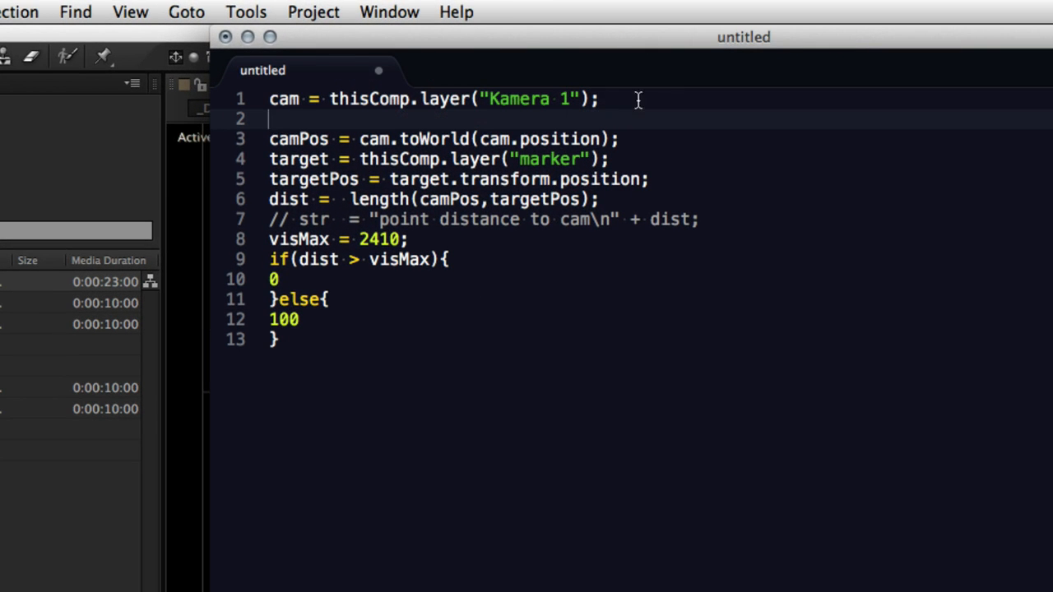
{"action": "left_click", "coordinate": [632, 139]}
{"action": "key", "text": "Return"}
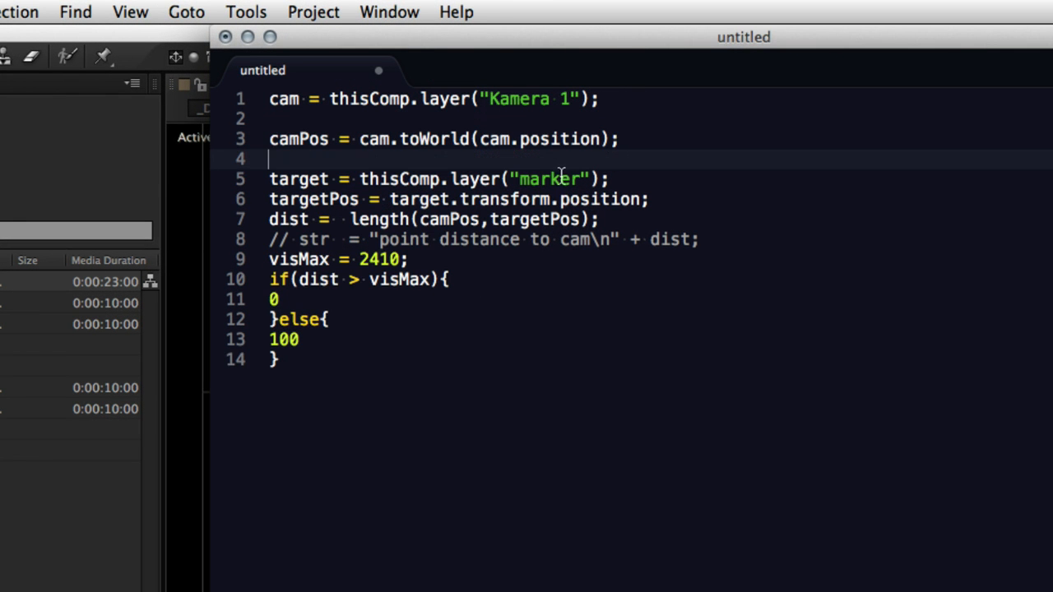
{"action": "left_click", "coordinate": [622, 180]}
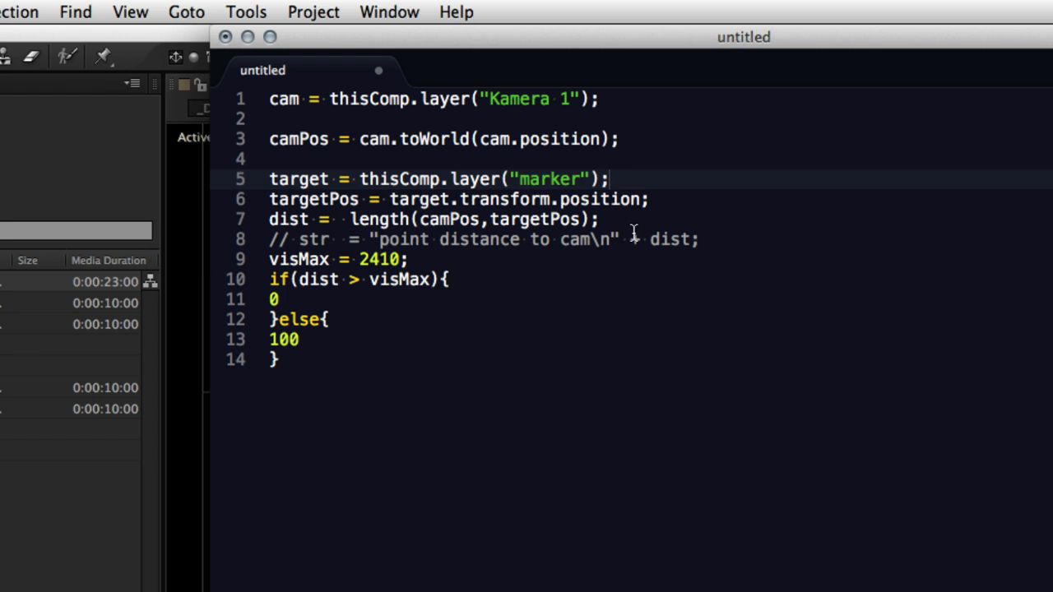
{"action": "key", "text": "Return"}
{"action": "double_click", "coordinate": [304, 181]}
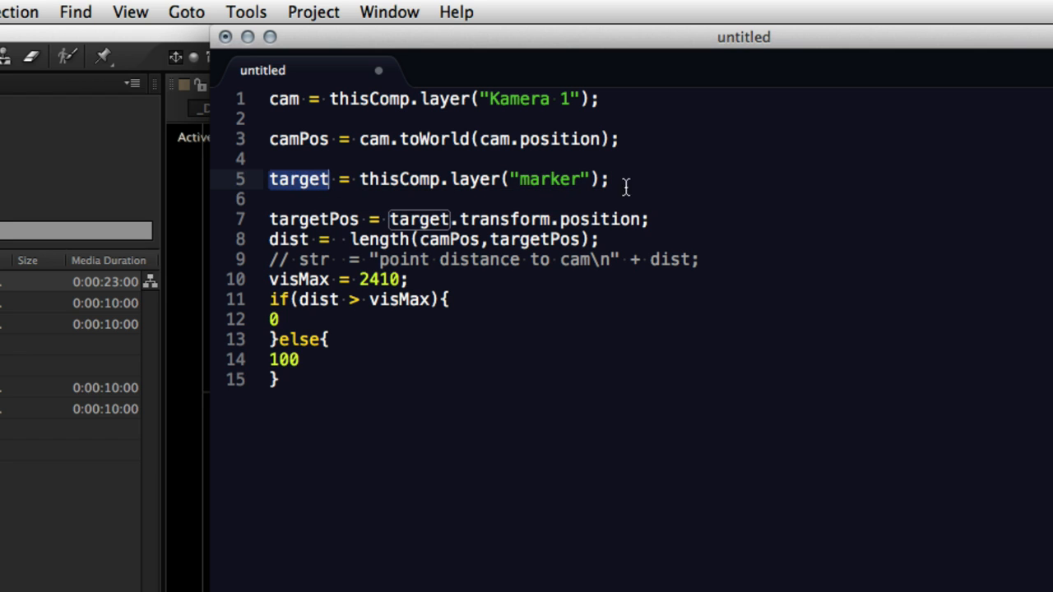
{"action": "left_click", "coordinate": [650, 219]}
{"action": "key", "text": "Return"}
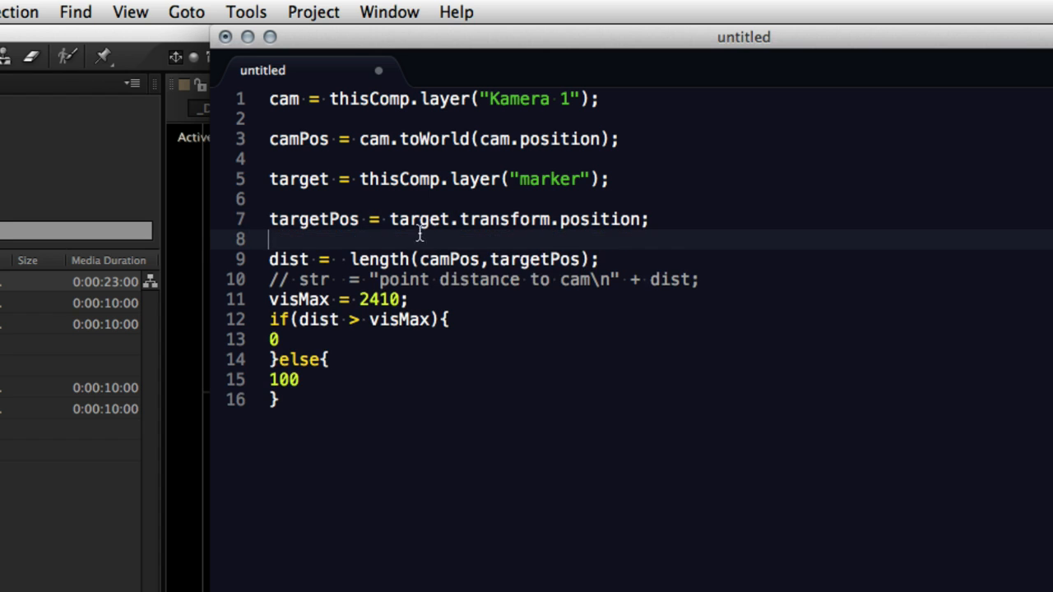
Step: Insert a blank line after the line that calculates dist from camPos and targetPos
{"action": "double_click", "coordinate": [340, 221]}
{"action": "triple_click", "coordinate": [341, 222]}
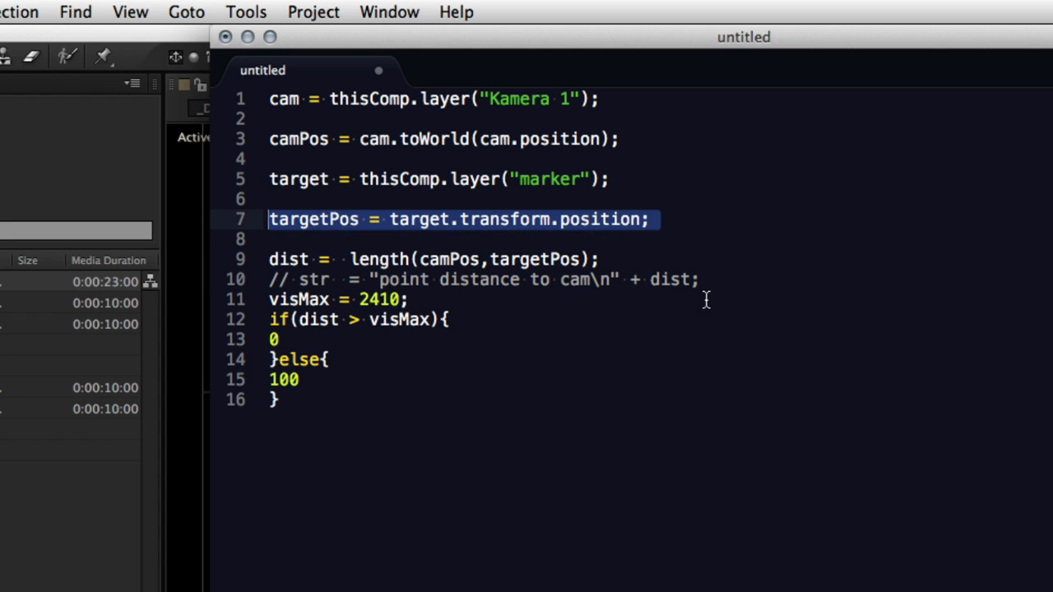
{"action": "left_click", "coordinate": [606, 260]}
{"action": "key", "text": "Return"}
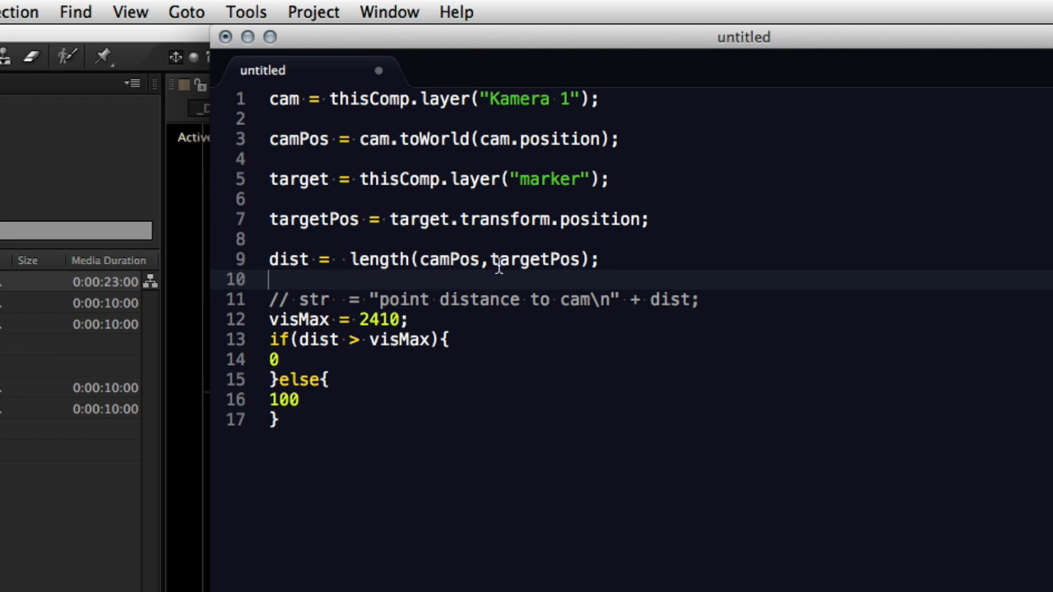
{"action": "double_click", "coordinate": [539, 258]}
{"action": "triple_click", "coordinate": [512, 259]}
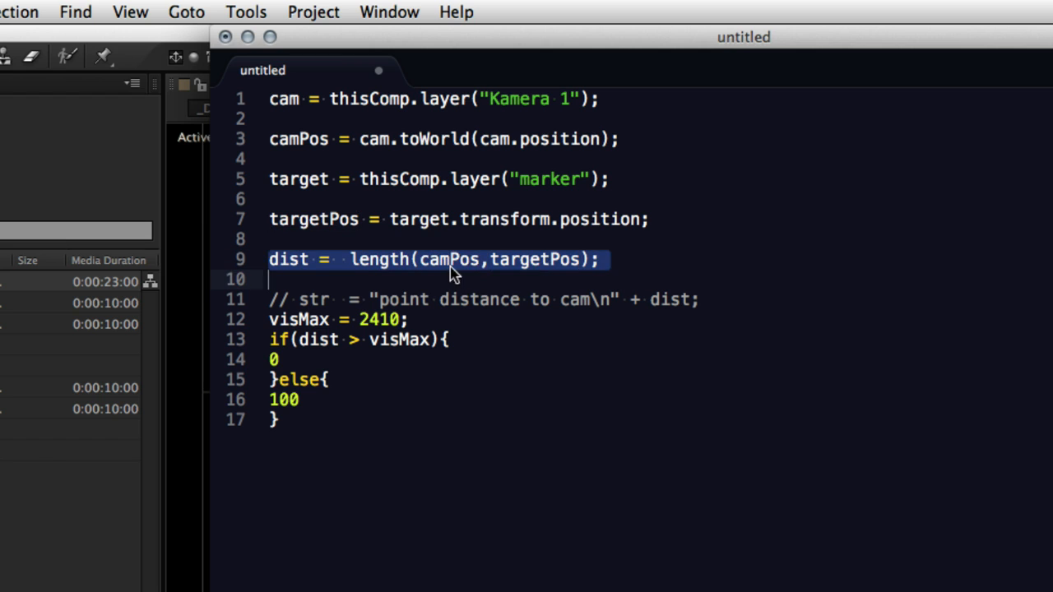
Step: Examine the visMax threshold and the if/else condition that compares it with dist to choose the opacity
{"action": "left_click", "coordinate": [426, 321]}
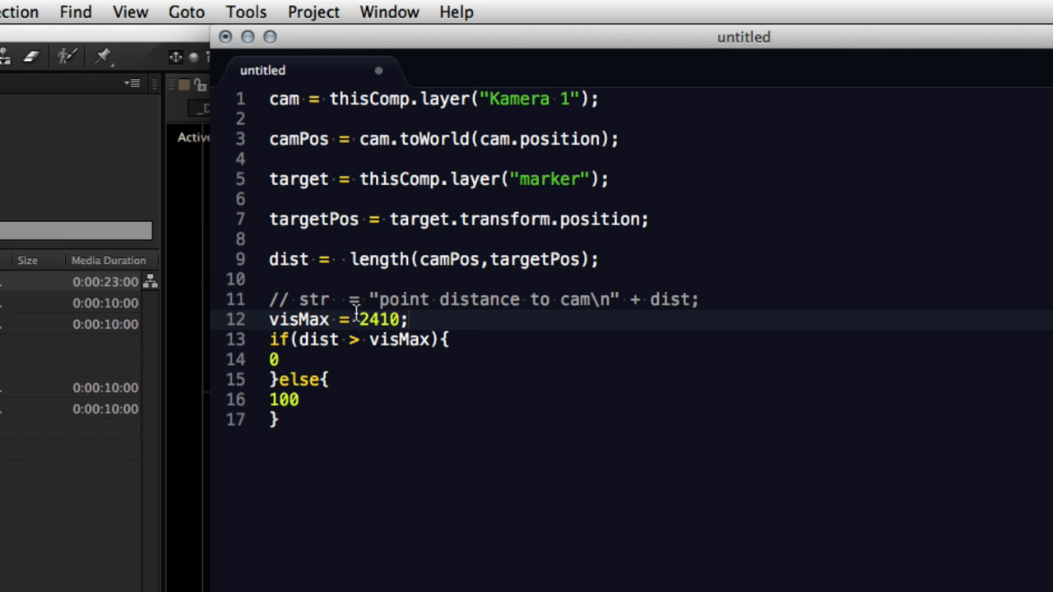
{"action": "double_click", "coordinate": [380, 320]}
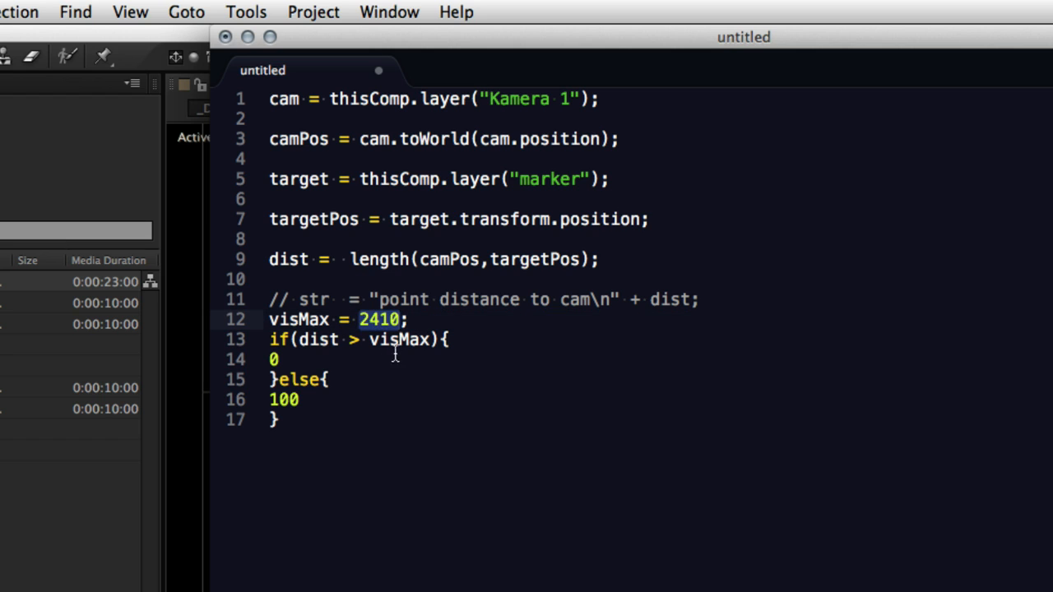
{"action": "left_click", "coordinate": [425, 319]}
{"action": "double_click", "coordinate": [318, 341]}
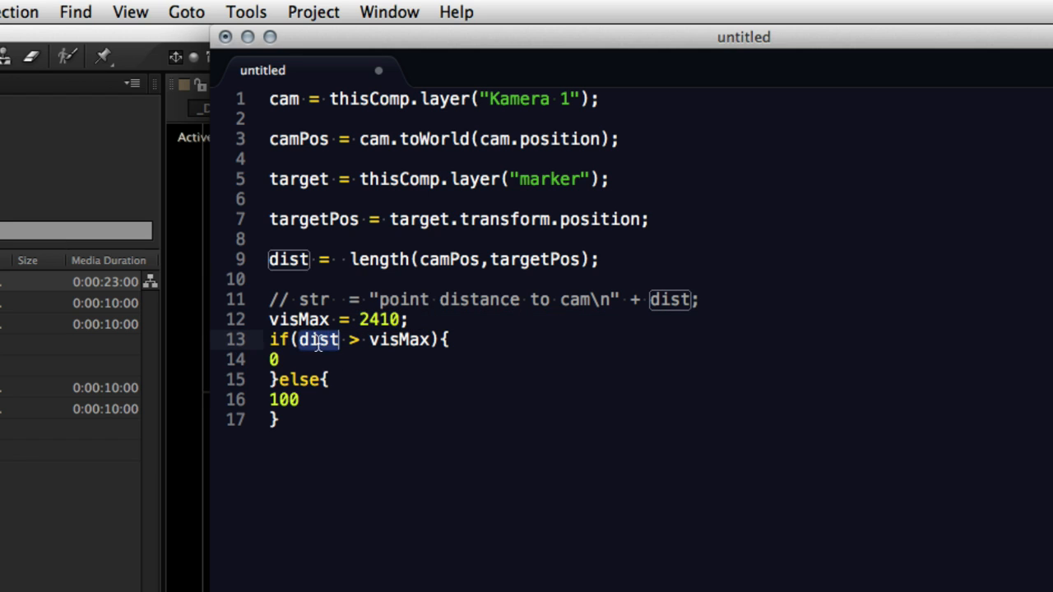
{"action": "double_click", "coordinate": [390, 339]}
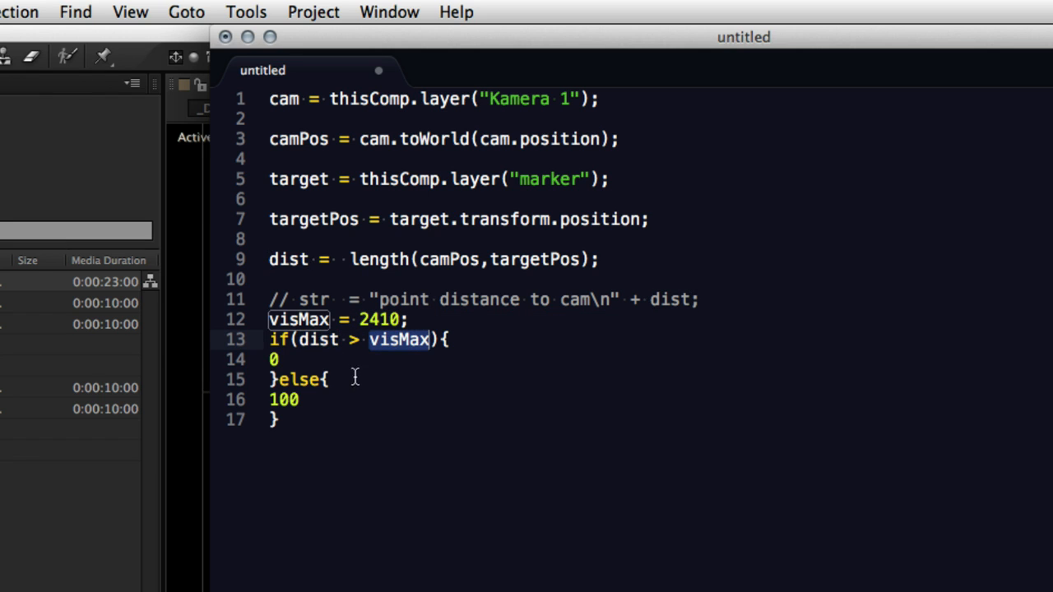
{"action": "left_click", "coordinate": [312, 362]}
{"action": "left_click", "coordinate": [324, 401]}
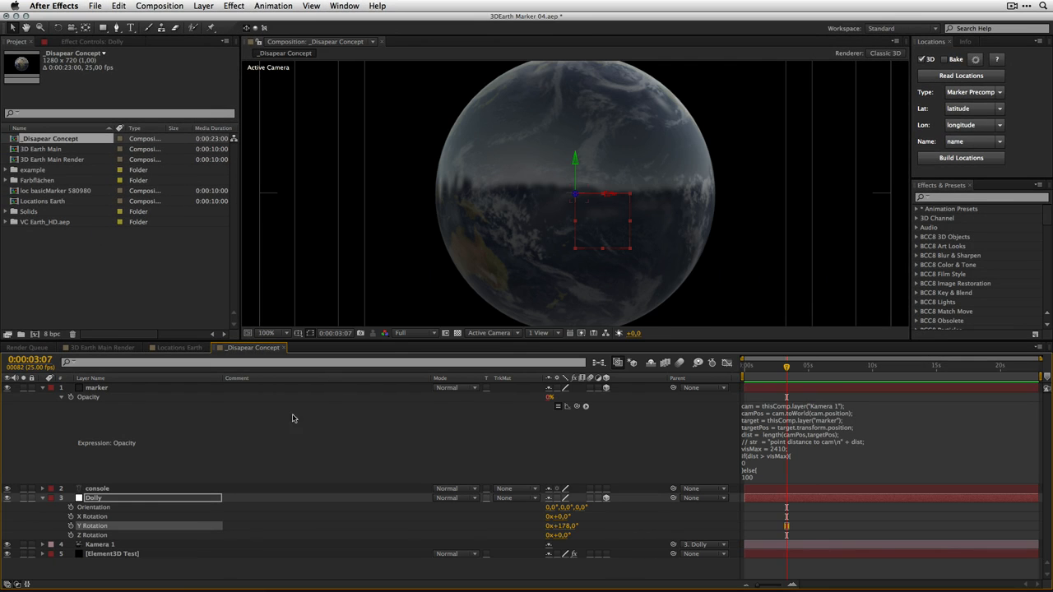
Step: Switch to After Effects, go to 0:00:02:06 and set the Dolly layer's X Rotation to 42° and Y Rotation to 339°
{"action": "left_click", "coordinate": [773, 366]}
{"action": "mouse_move", "coordinate": [587, 525]}
{"action": "left_mouse_down"}
{"action": "mouse_move", "coordinate": [620, 517]}
{"action": "mouse_move", "coordinate": [549, 528]}
{"action": "mouse_move", "coordinate": [638, 518]}
{"action": "mouse_move", "coordinate": [595, 522]}
{"action": "mouse_move", "coordinate": [581, 512]}
{"action": "left_mouse_up"}
{"action": "left_click", "coordinate": [581, 460]}
{"action": "left_click", "coordinate": [592, 233]}
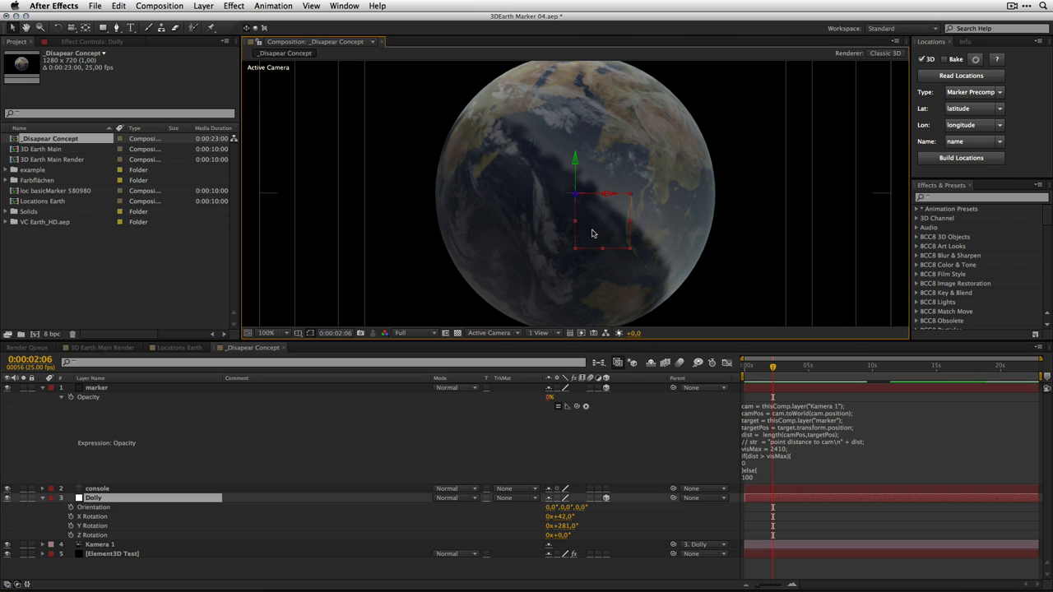
{"action": "left_click_drag", "start_coordinate": [579, 199], "coordinate": [549, 164]}
{"action": "left_click_drag", "start_coordinate": [566, 527], "coordinate": [582, 449]}
{"action": "left_click_drag", "start_coordinate": [575, 194], "coordinate": [683, 205]}
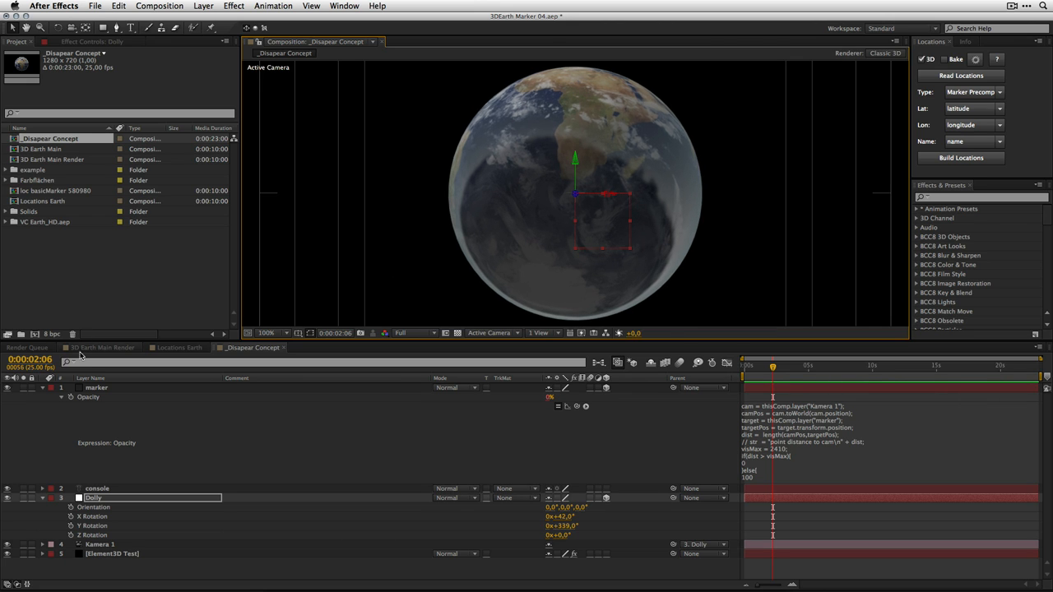
Step: Collapse the properties of the marker and Dolly layers in the _Disapear Concept composition
{"action": "left_click", "coordinate": [99, 388]}
{"action": "left_click", "coordinate": [43, 388]}
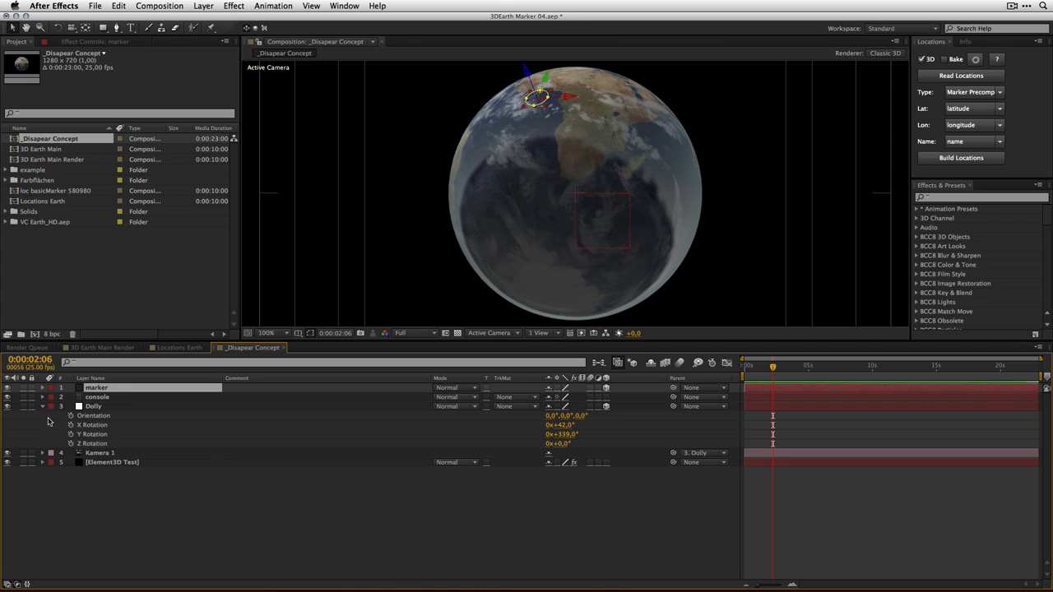
{"action": "left_click", "coordinate": [43, 406]}
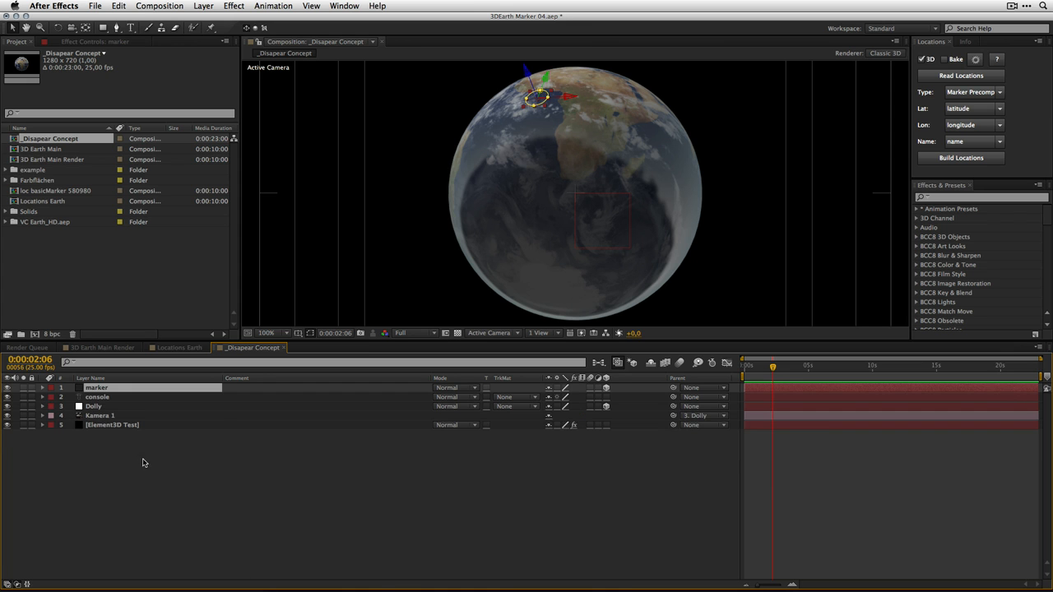
Step: Scrub through the 3D Earth Main Render composition, then show the start of the layer list in the Locations Earth composition
{"action": "left_click", "coordinate": [110, 349]}
{"action": "left_click_drag", "start_coordinate": [722, 369], "coordinate": [892, 336]}
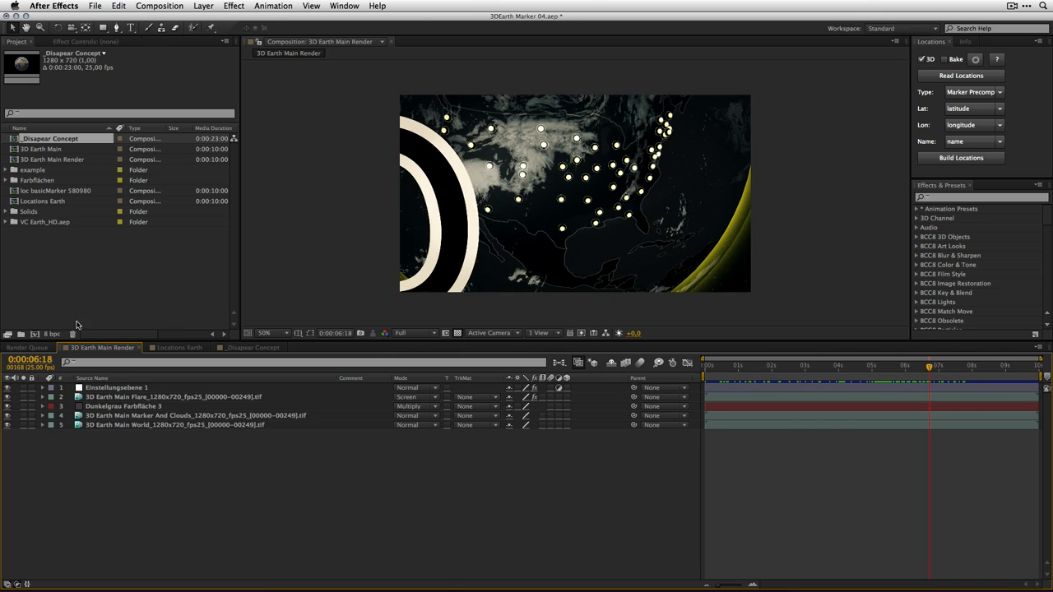
{"action": "left_click", "coordinate": [180, 347]}
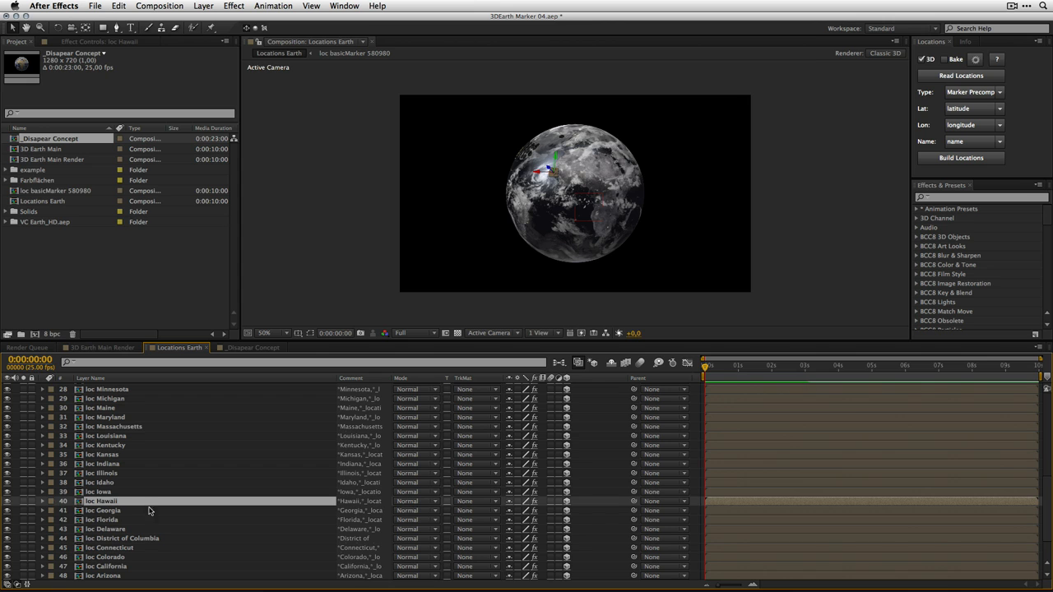
{"action": "left_click_drag", "start_coordinate": [1043, 501], "coordinate": [1044, 411]}
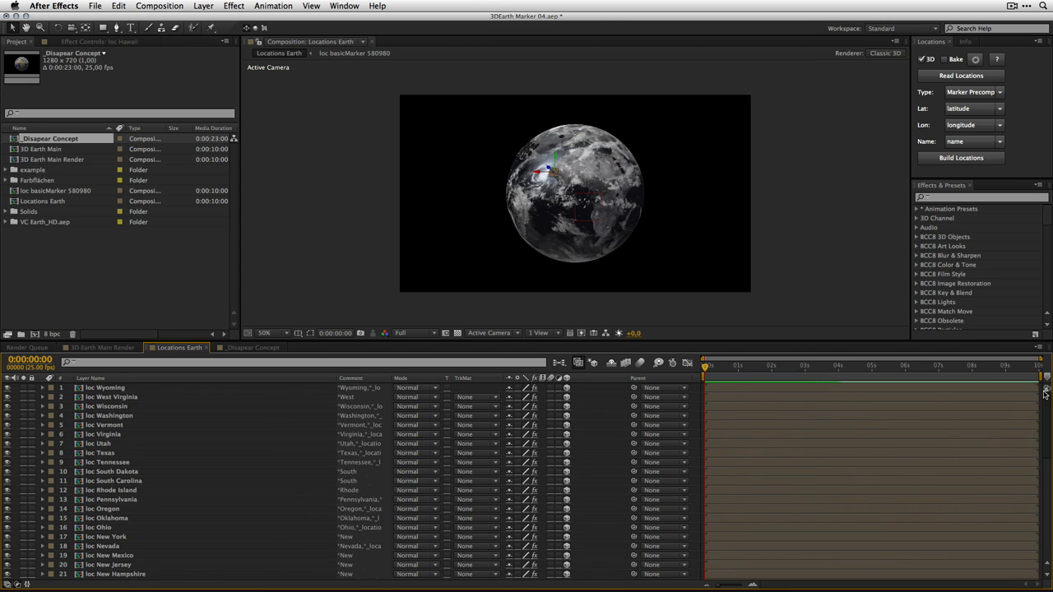
Step: Configure the location builder to use the st column for names and Text Layer as the type
{"action": "left_click", "coordinate": [961, 143]}
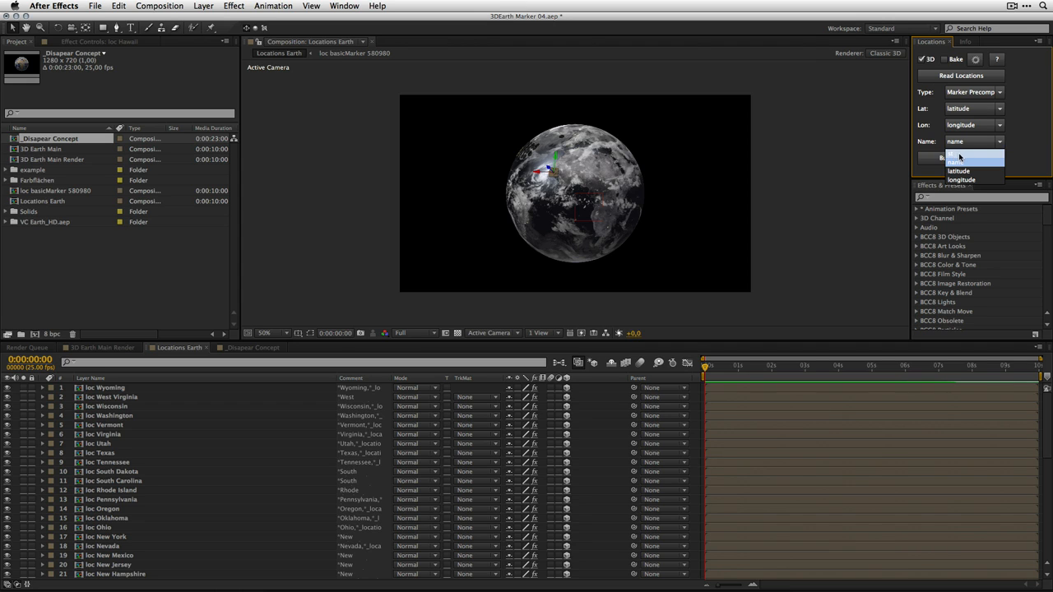
{"action": "left_click", "coordinate": [959, 157]}
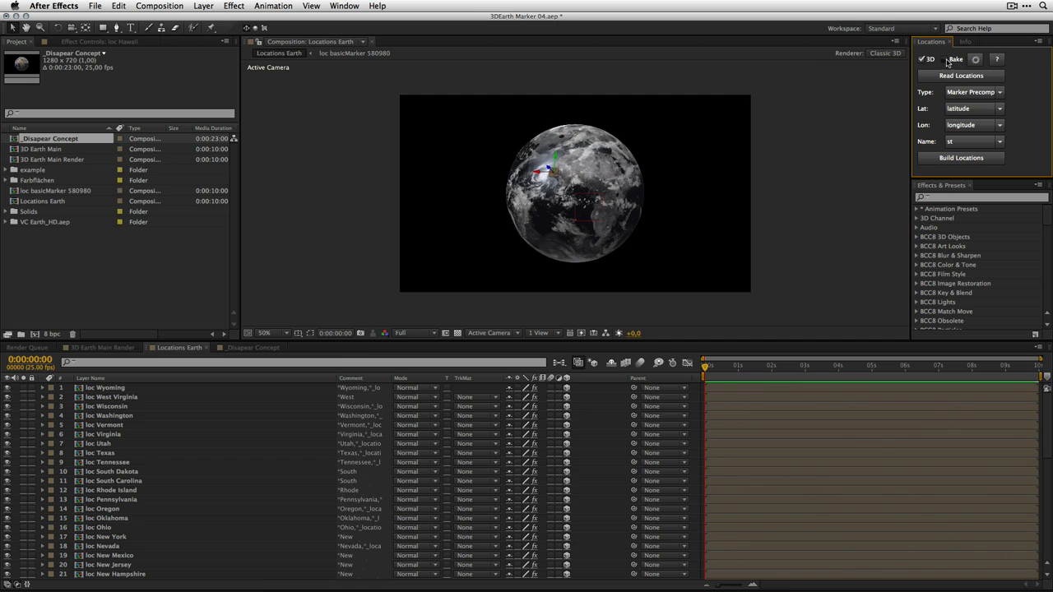
{"action": "left_click", "coordinate": [959, 161]}
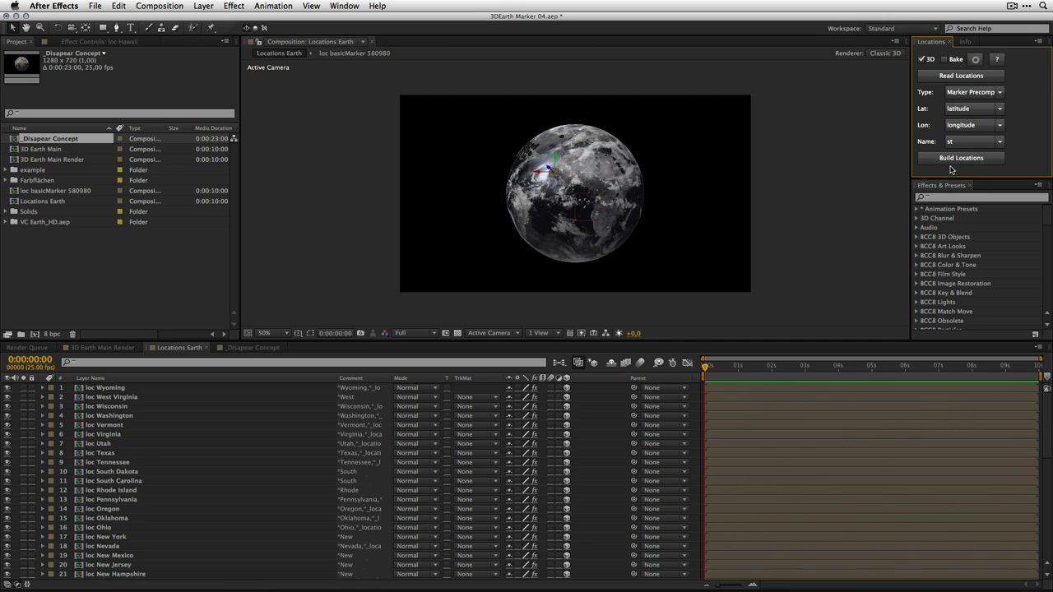
{"action": "left_click", "coordinate": [974, 93]}
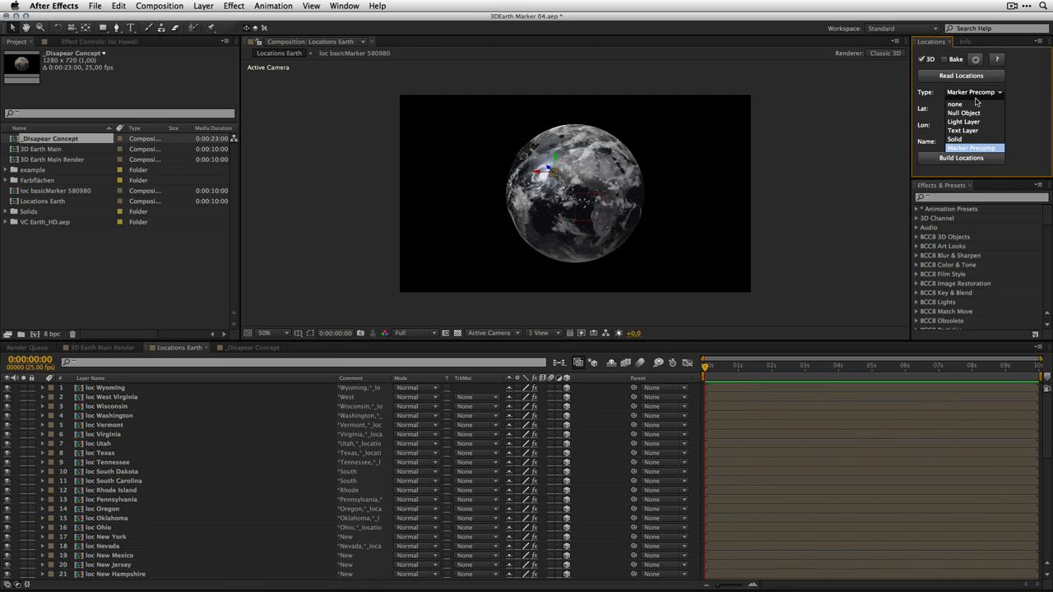
{"action": "left_click", "coordinate": [975, 131]}
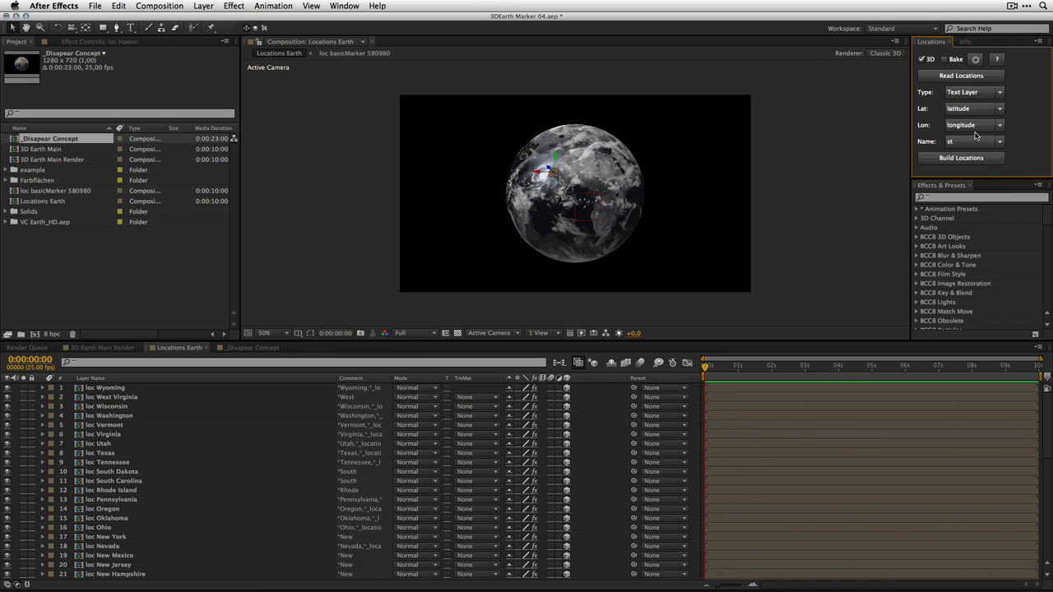
Step: Set the character style to black fill and white 1 px stroke with All Fills Over All Strokes, and turn off all caps
{"action": "left_click", "coordinate": [337, 5]}
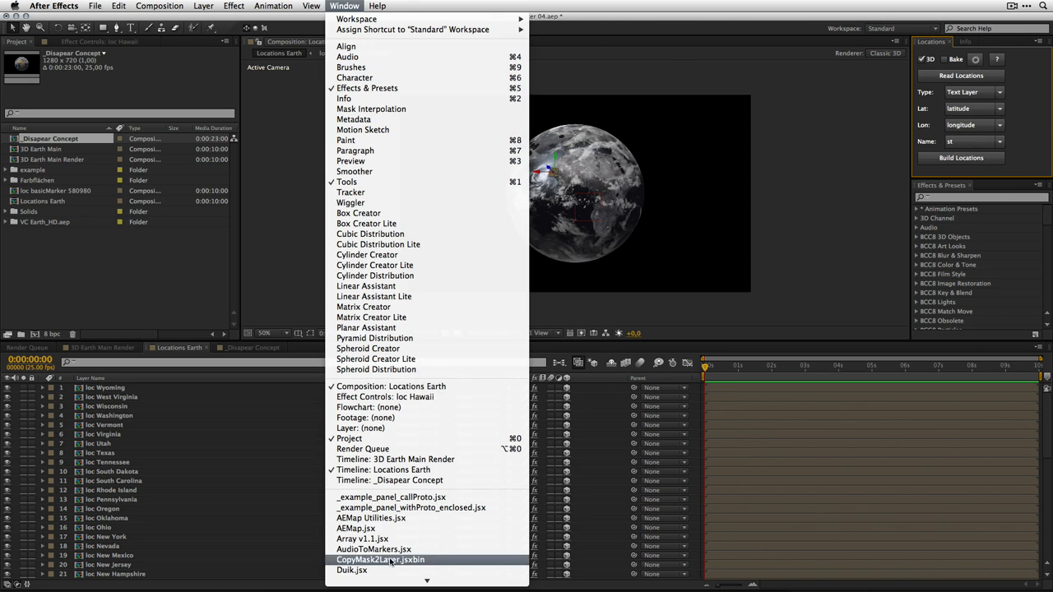
{"action": "left_click", "coordinate": [352, 77]}
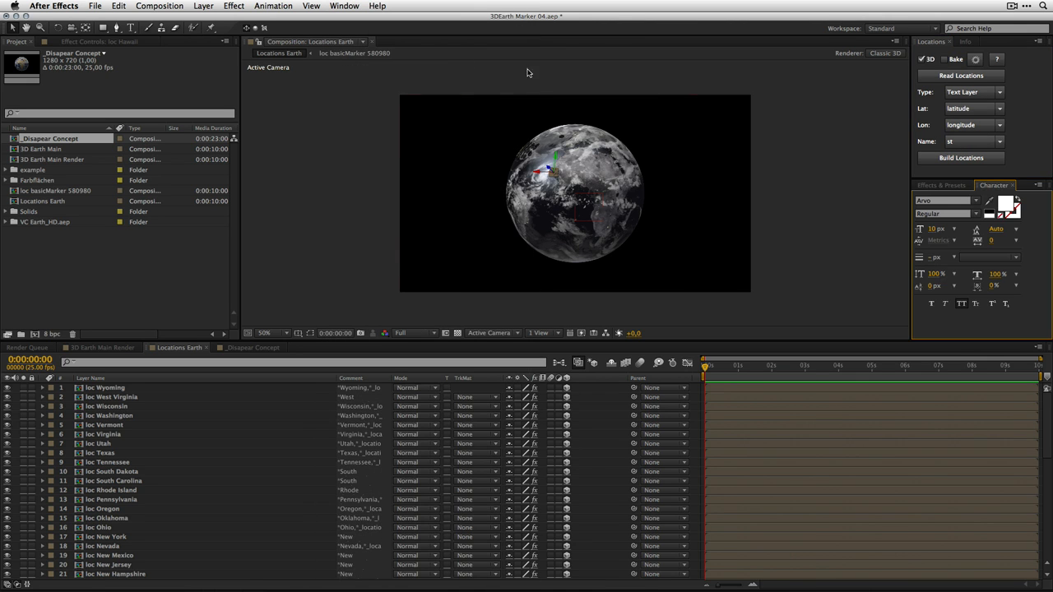
{"action": "left_click", "coordinate": [948, 200]}
{"action": "left_click", "coordinate": [991, 208]}
{"action": "left_click", "coordinate": [988, 258]}
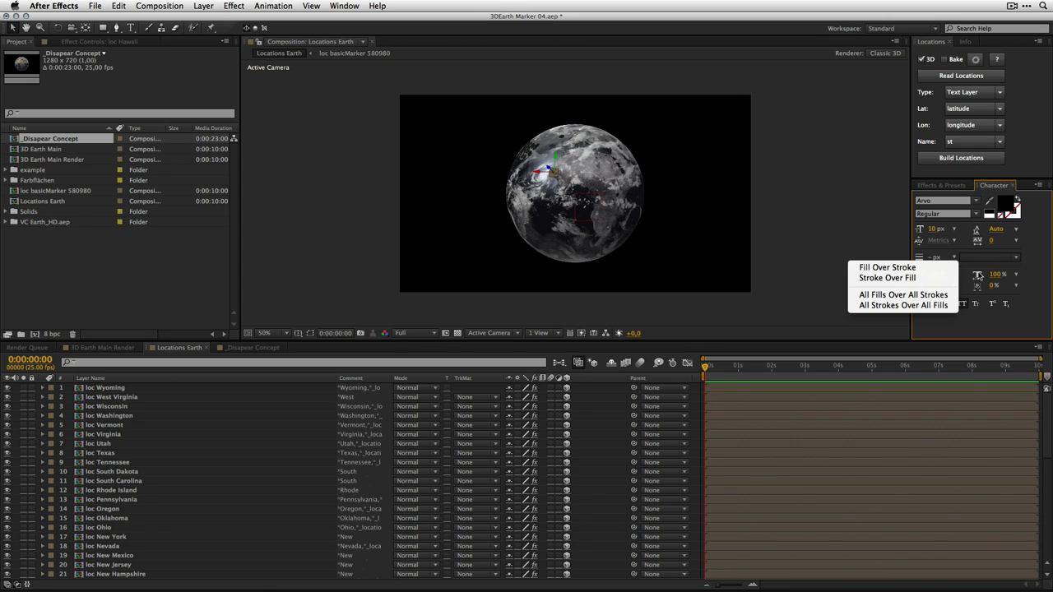
{"action": "left_click", "coordinate": [928, 295]}
{"action": "left_click", "coordinate": [1012, 213]}
{"action": "left_click", "coordinate": [933, 257]}
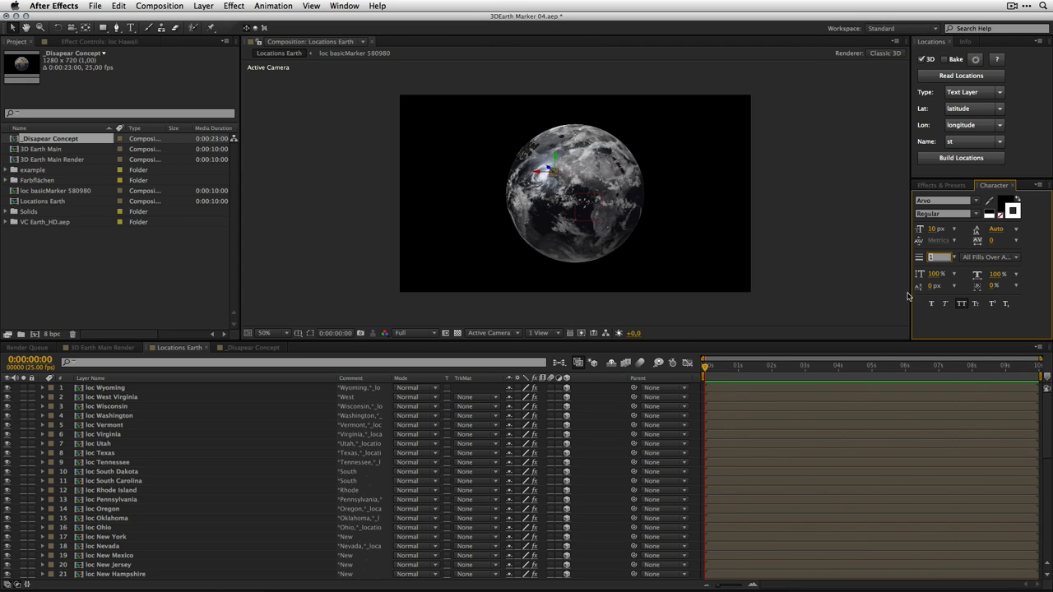
{"action": "key", "text": "Return"}
{"action": "left_click", "coordinate": [976, 218]}
{"action": "left_click", "coordinate": [974, 219]}
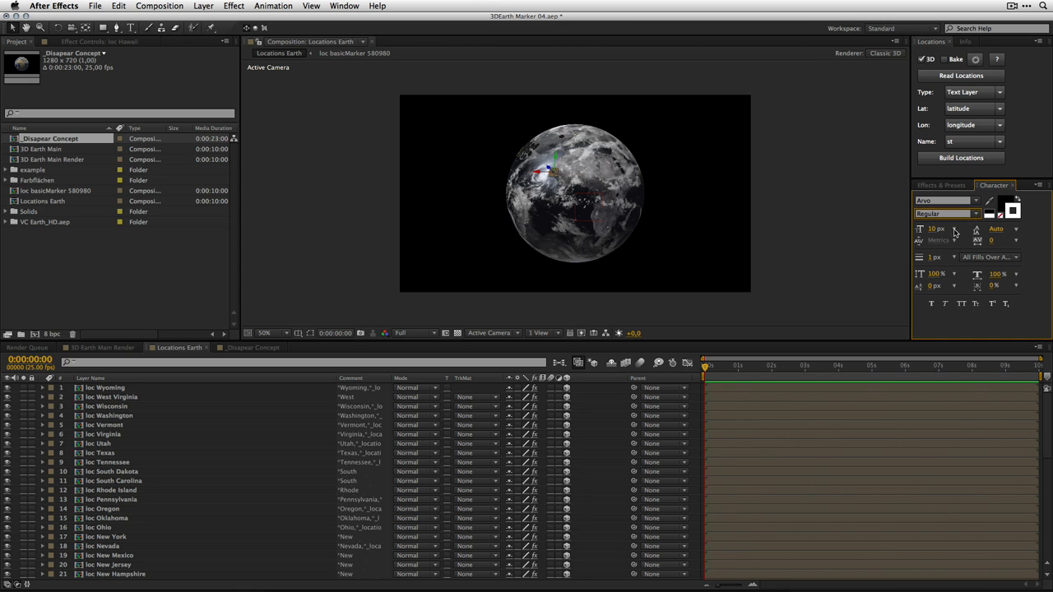
Step: Show the paragraph settings, centre-align the text and dock them together with the character settings
{"action": "left_click", "coordinate": [946, 158]}
{"action": "left_click", "coordinate": [342, 6]}
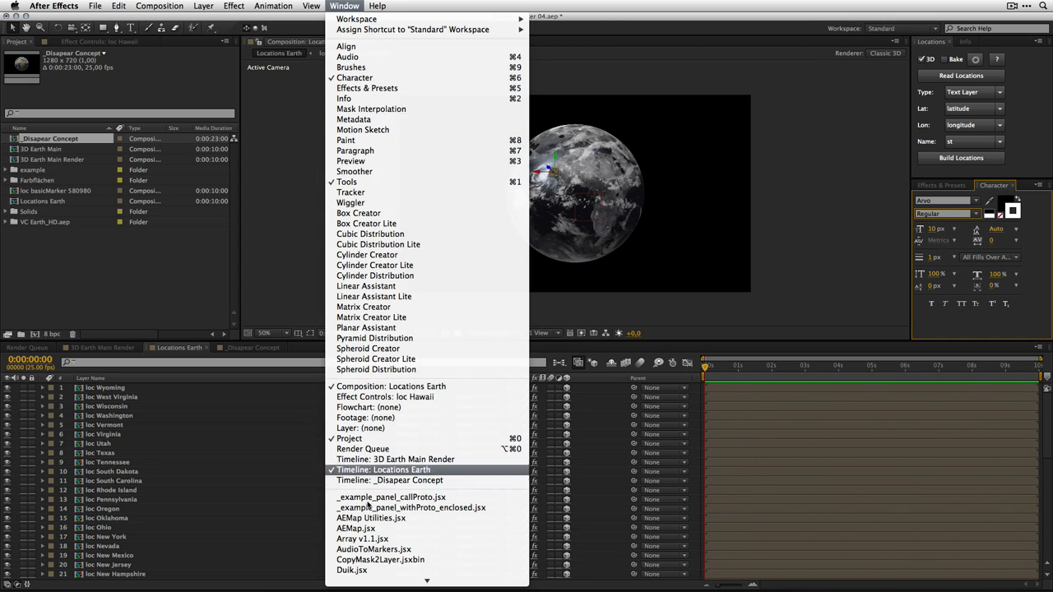
{"action": "left_click", "coordinate": [371, 155]}
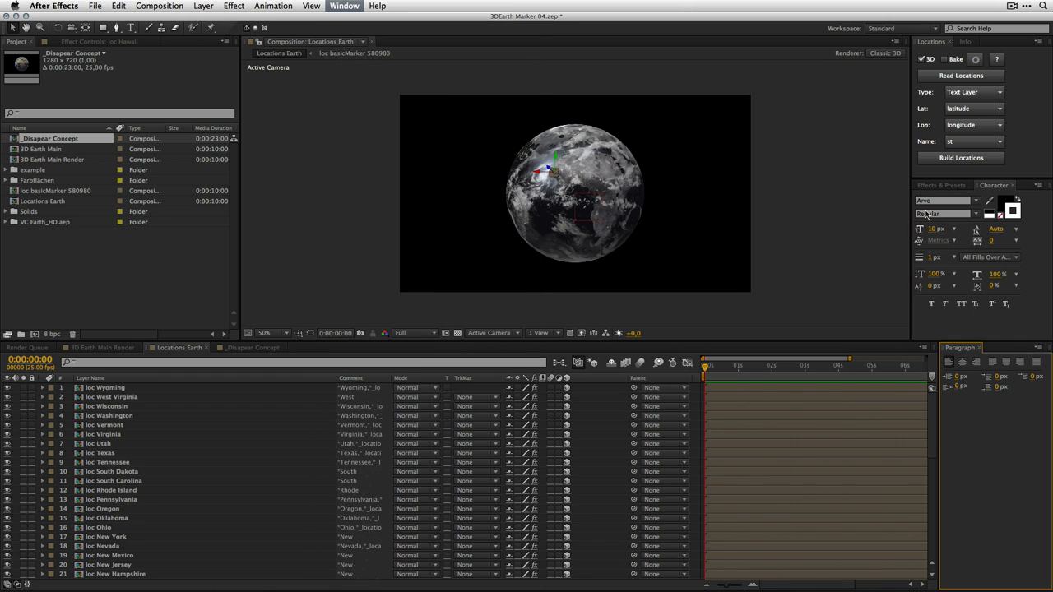
{"action": "left_click", "coordinate": [964, 365]}
{"action": "left_click_drag", "start_coordinate": [962, 351], "coordinate": [960, 171]}
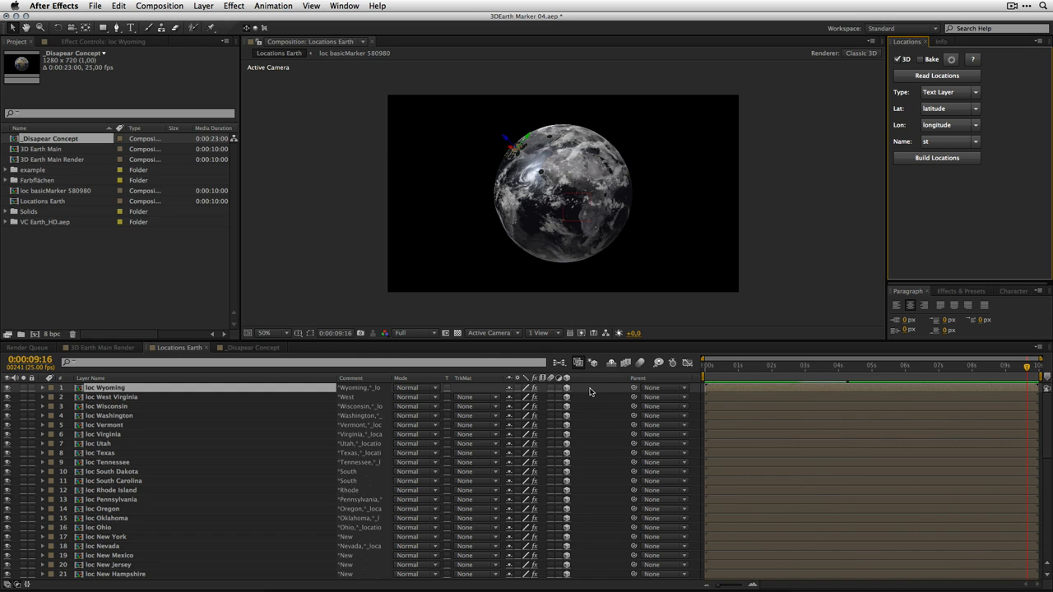
Step: Deselect all layers, show the character settings again and build the state locations as text layers
{"action": "left_click", "coordinate": [589, 392]}
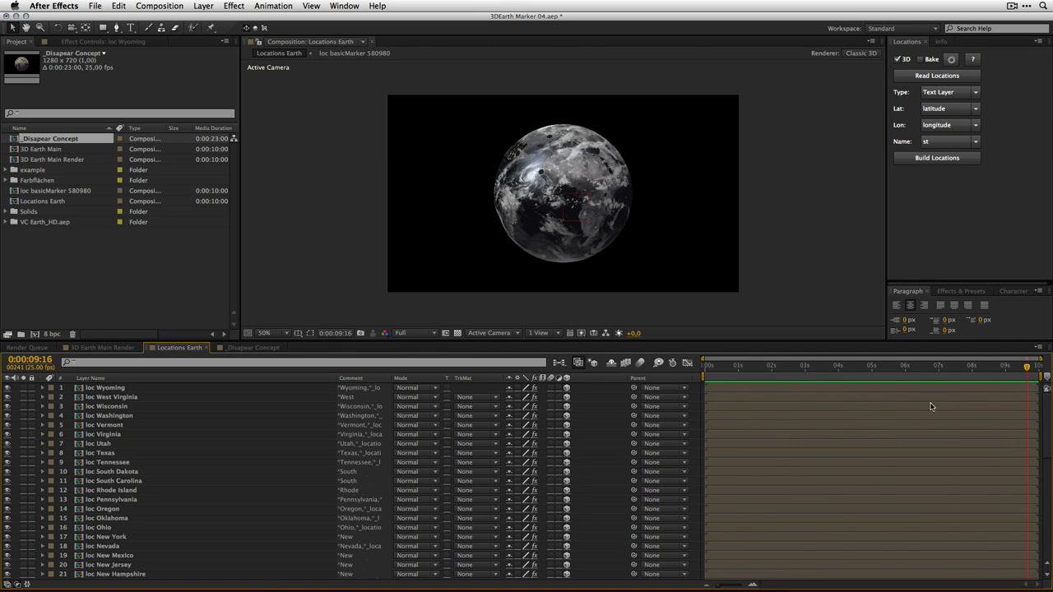
{"action": "left_click", "coordinate": [720, 389]}
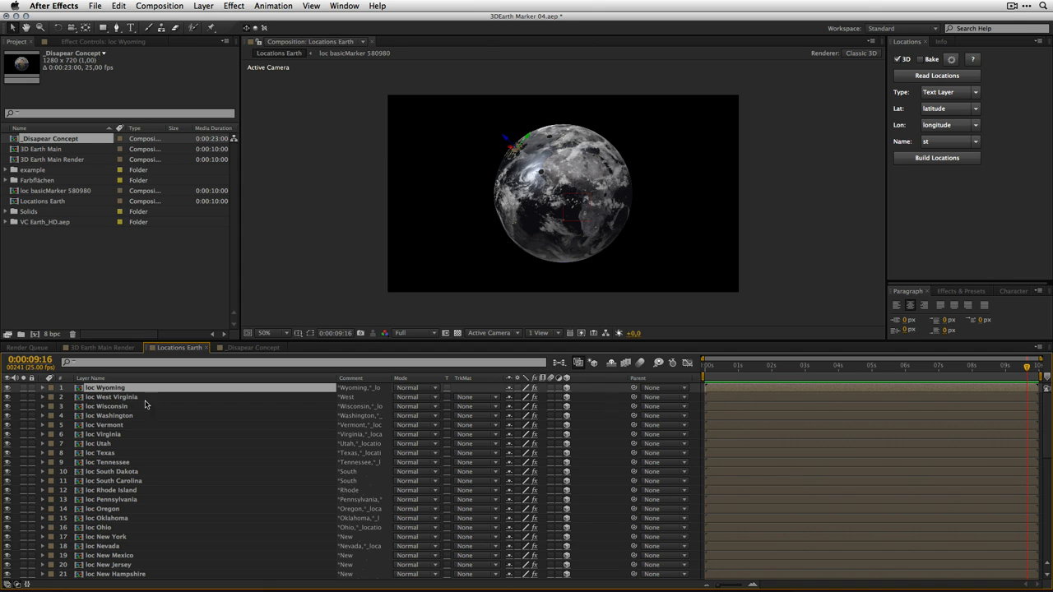
{"action": "left_click", "coordinate": [618, 406]}
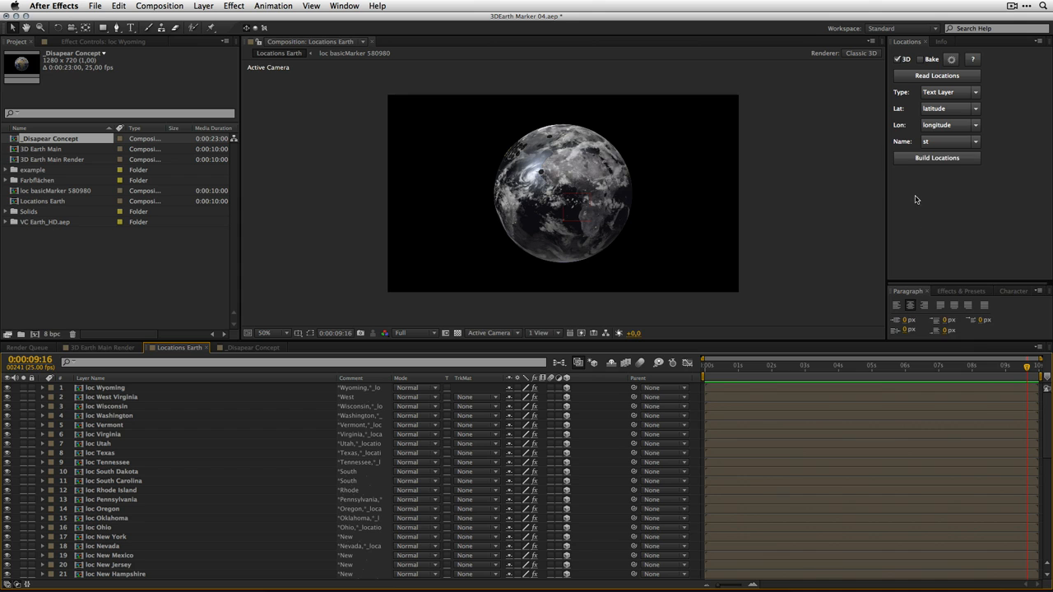
{"action": "left_click", "coordinate": [1012, 291]}
{"action": "left_click", "coordinate": [930, 159]}
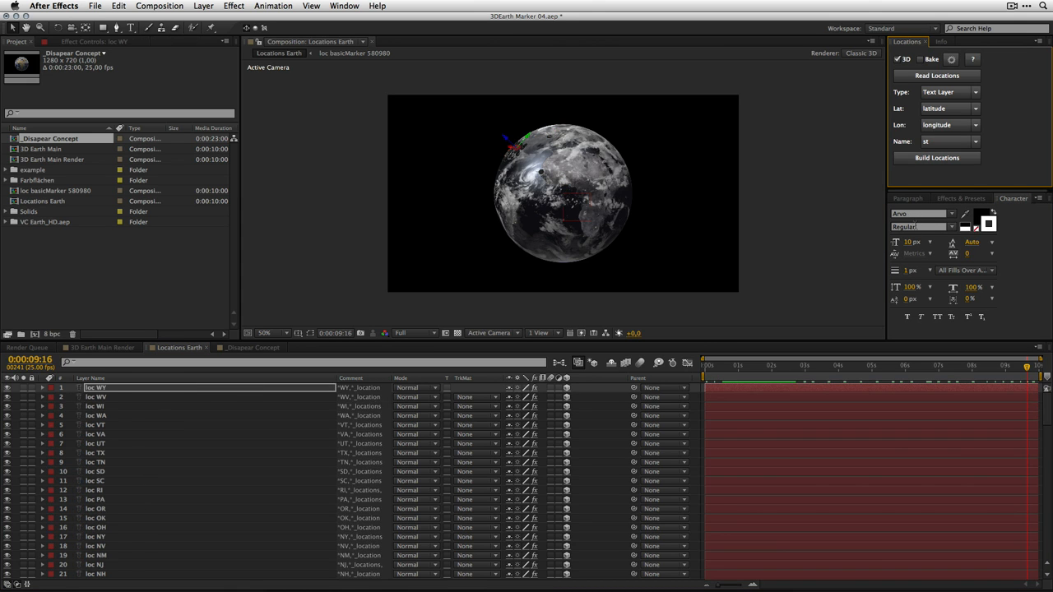
Step: Rename the new center null layer directly below the state text layers as center Text
{"action": "left_click_drag", "start_coordinate": [1047, 406], "coordinate": [1048, 463]}
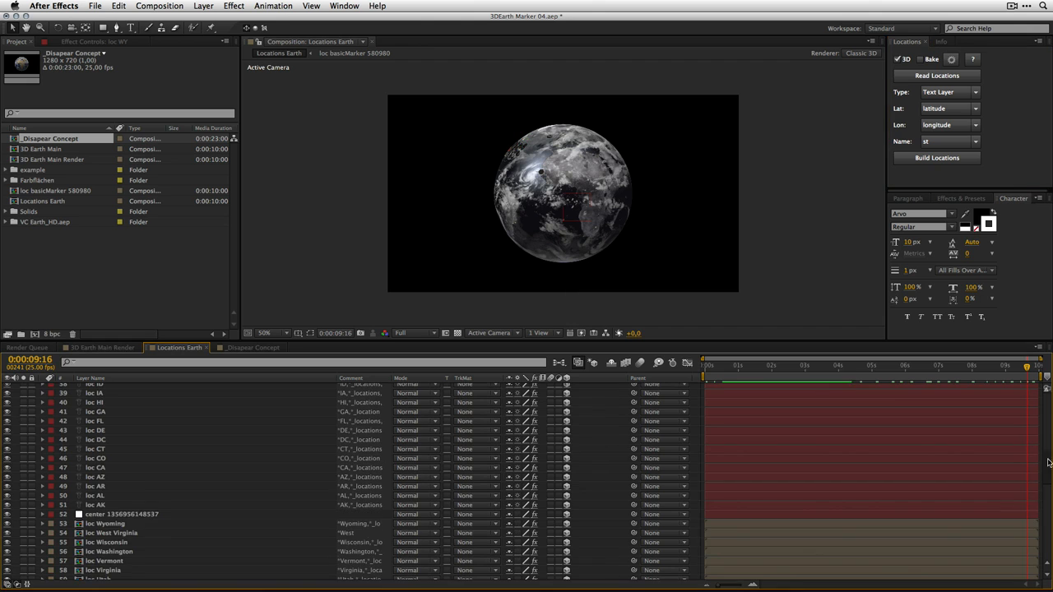
{"action": "left_click", "coordinate": [135, 513]}
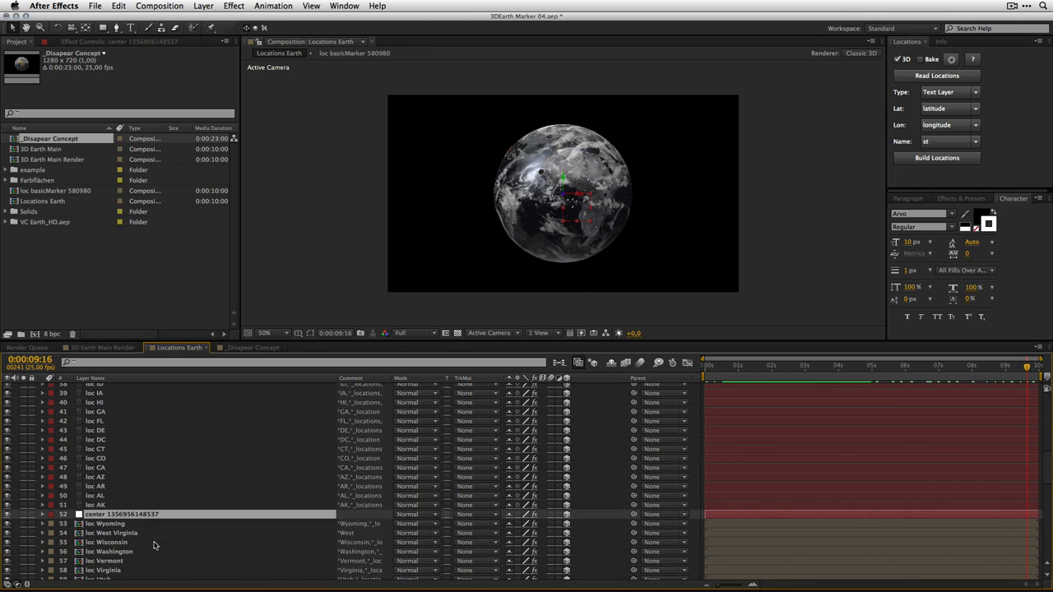
{"action": "key", "text": "Return"}
{"action": "left_click_drag", "start_coordinate": [109, 516], "coordinate": [308, 504]}
{"action": "type", "text": "Text"}
{"action": "key", "text": "Return"}
{"action": "scroll", "coordinate": [394, 477], "scroll_direction": "down", "scroll_amount": 15}
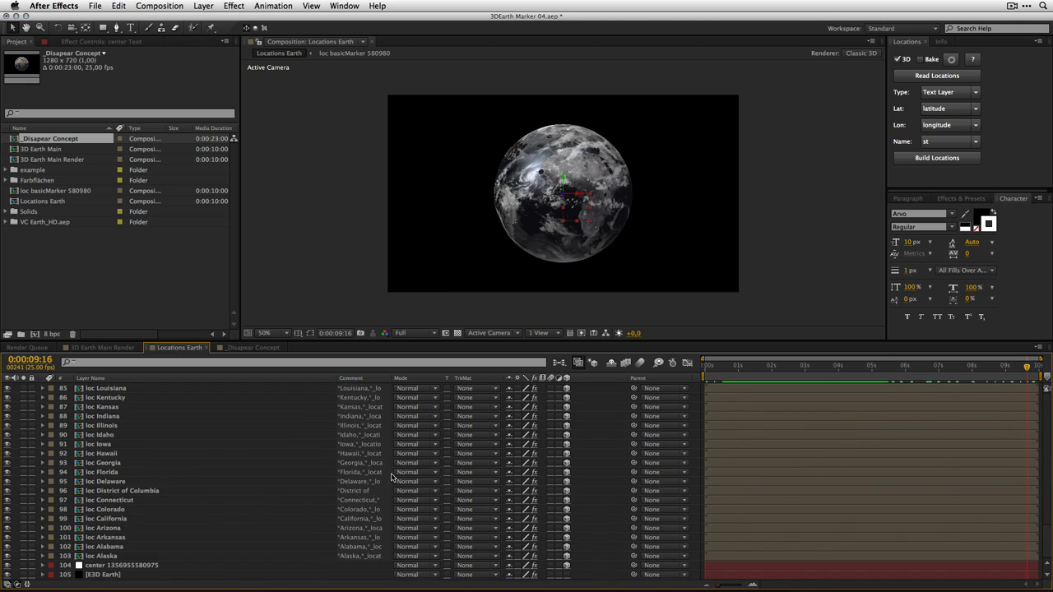
Step: Rename the center null layer below the state marker layers, just above the E3D Earth layer, as center Markers
{"action": "left_click", "coordinate": [112, 566]}
{"action": "key", "text": "Return"}
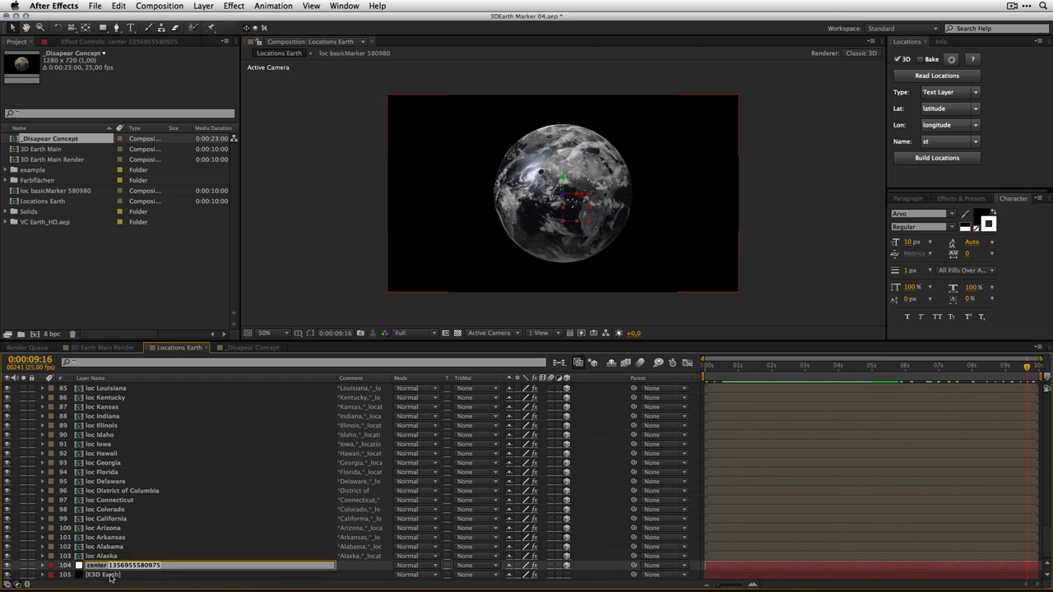
{"action": "type", "text": "Mar"}
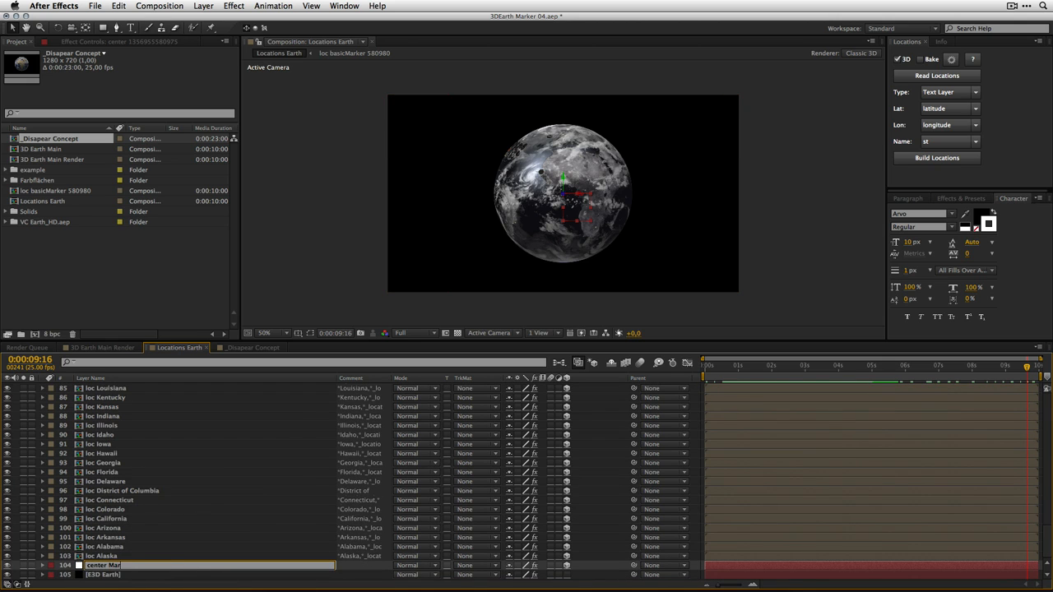
{"action": "key", "text": "Return"}
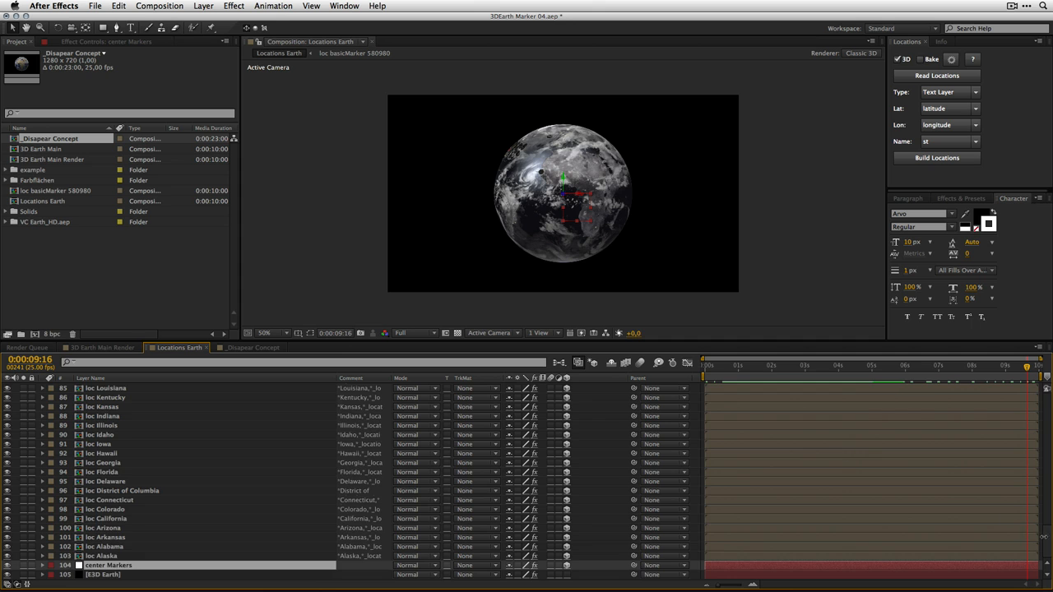
Step: Open Zorro-The Layer Tagger, dock it with the Locations script and switch it to Select mode
{"action": "key", "text": "super+a"}
{"action": "left_click", "coordinate": [335, 7]}
{"action": "scroll", "coordinate": [427, 329], "scroll_direction": "down", "scroll_amount": 10}
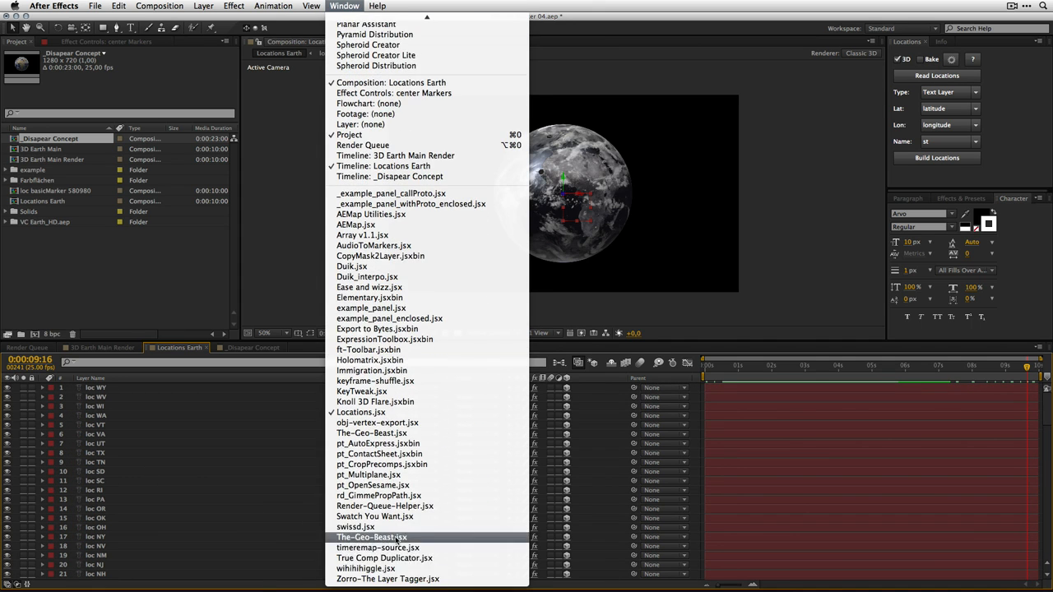
{"action": "left_click", "coordinate": [409, 579]}
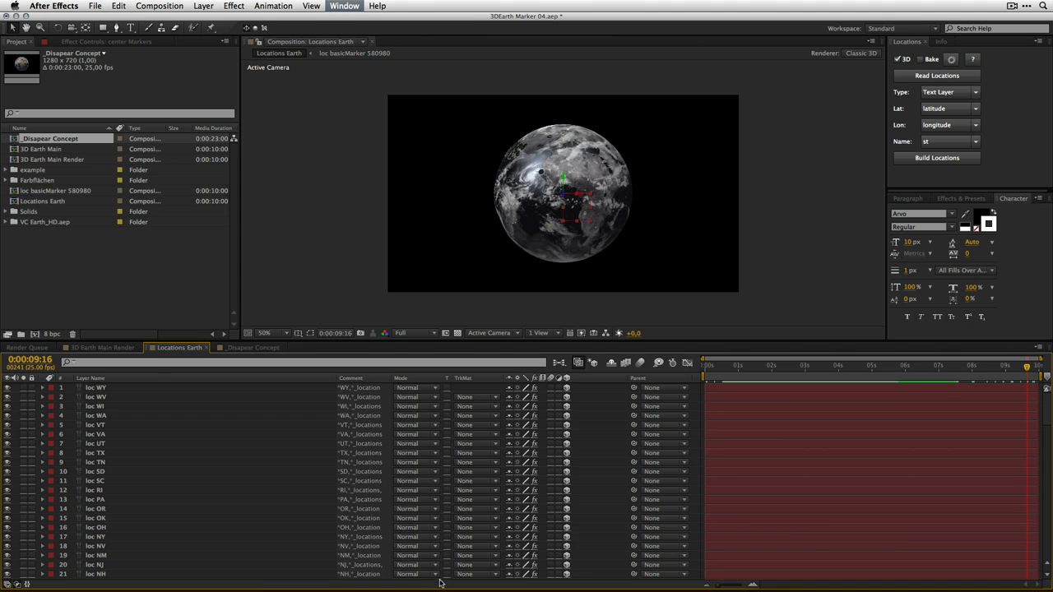
{"action": "left_click", "coordinate": [332, 380]}
{"action": "left_click", "coordinate": [930, 62]}
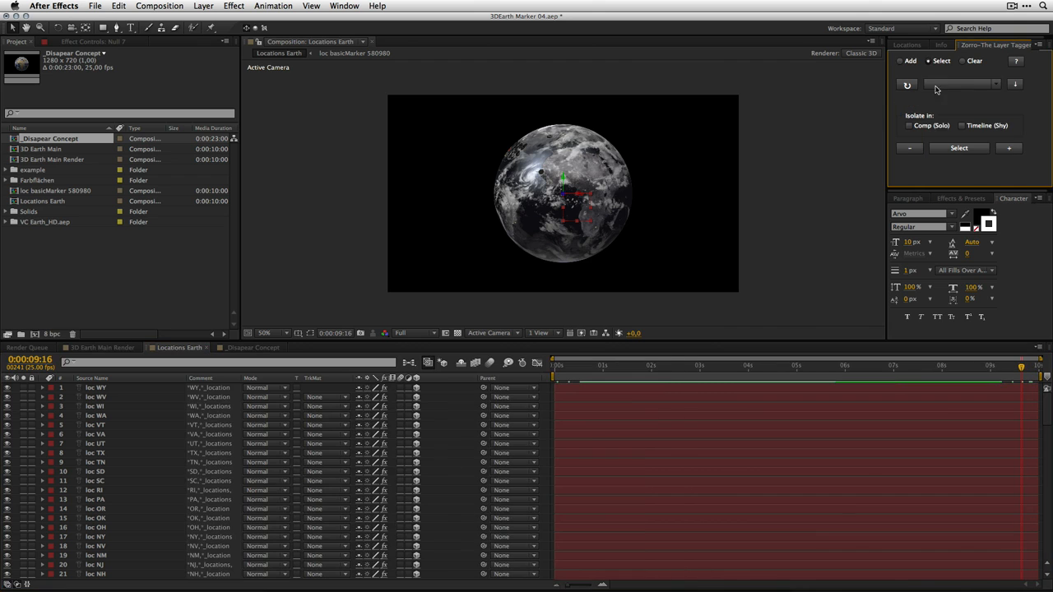
Step: Select all layers tagged import 3 and give them the Orange label colour
{"action": "left_click", "coordinate": [996, 85]}
{"action": "scroll", "coordinate": [997, 187], "scroll_direction": "down", "scroll_amount": 10}
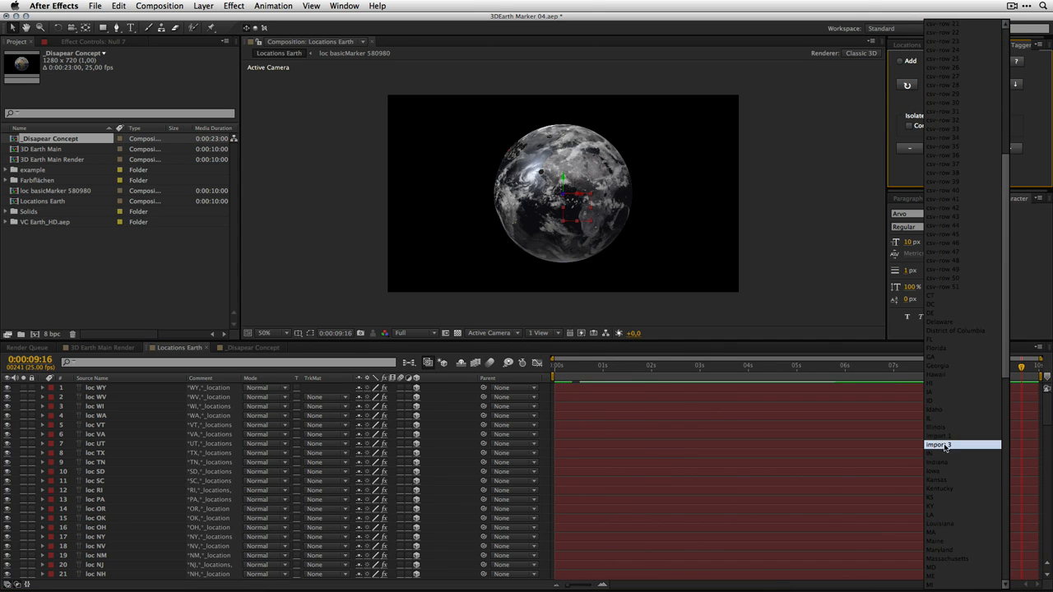
{"action": "left_click", "coordinate": [945, 447]}
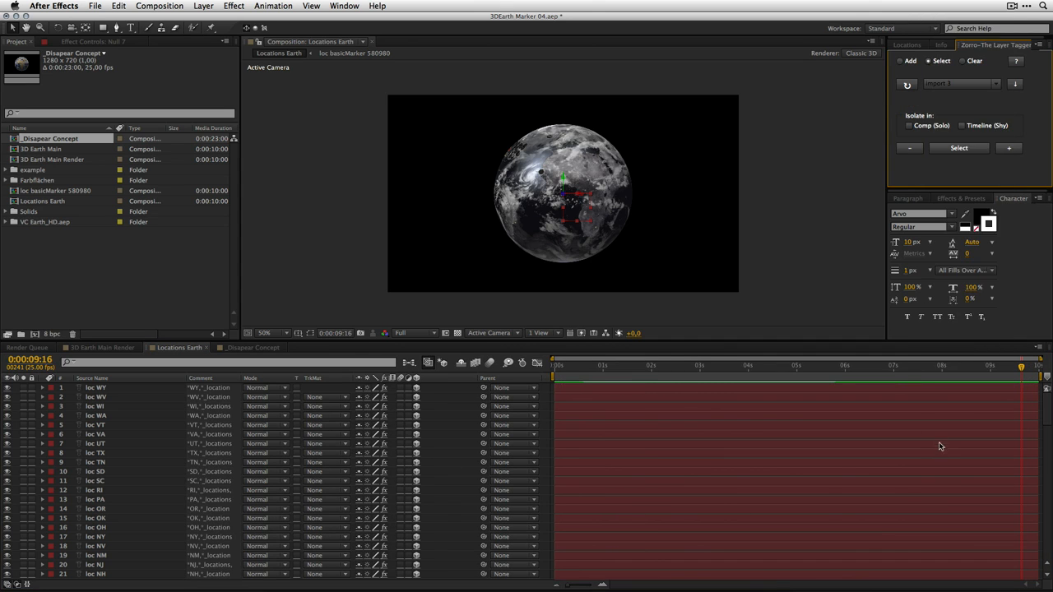
{"action": "left_click", "coordinate": [959, 149]}
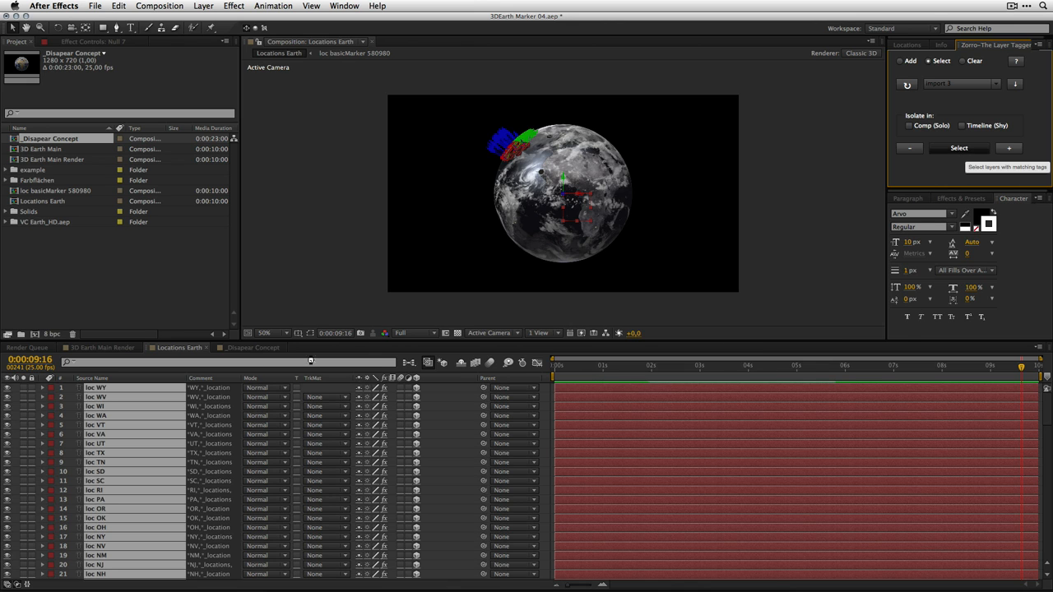
{"action": "left_click", "coordinate": [50, 405]}
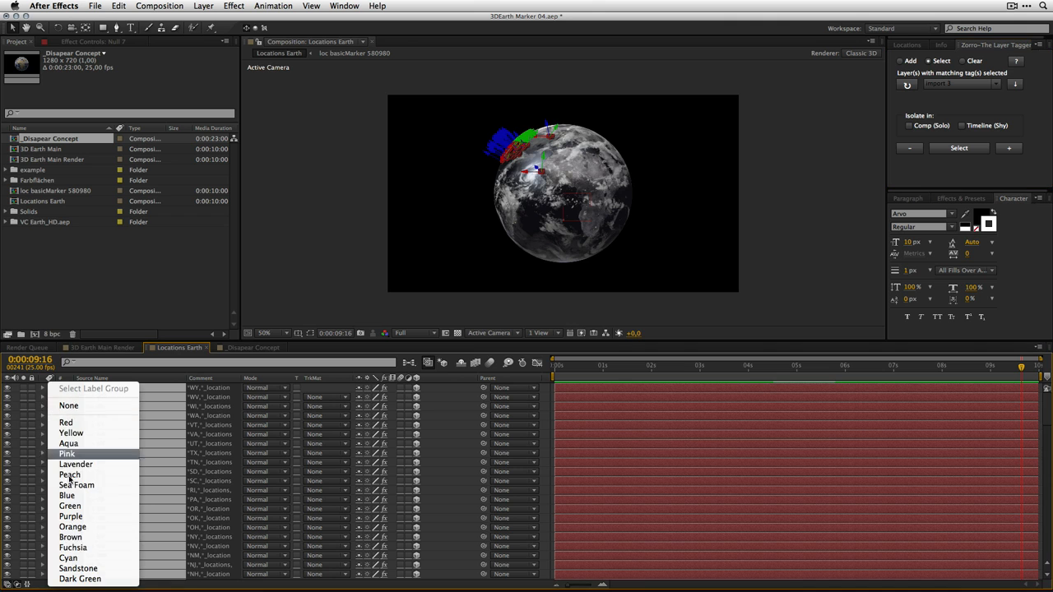
{"action": "left_click", "coordinate": [80, 527]}
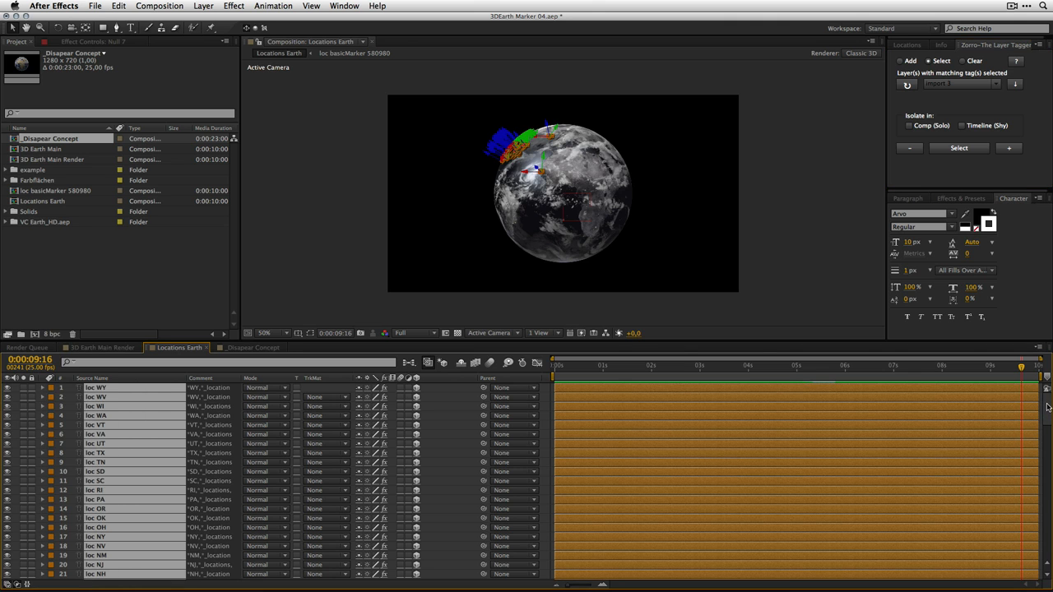
Step: Show layer names instead of source names and add the comment tag *Center to the center Text null
{"action": "scroll", "coordinate": [1047, 403], "scroll_direction": "down", "scroll_amount": 15}
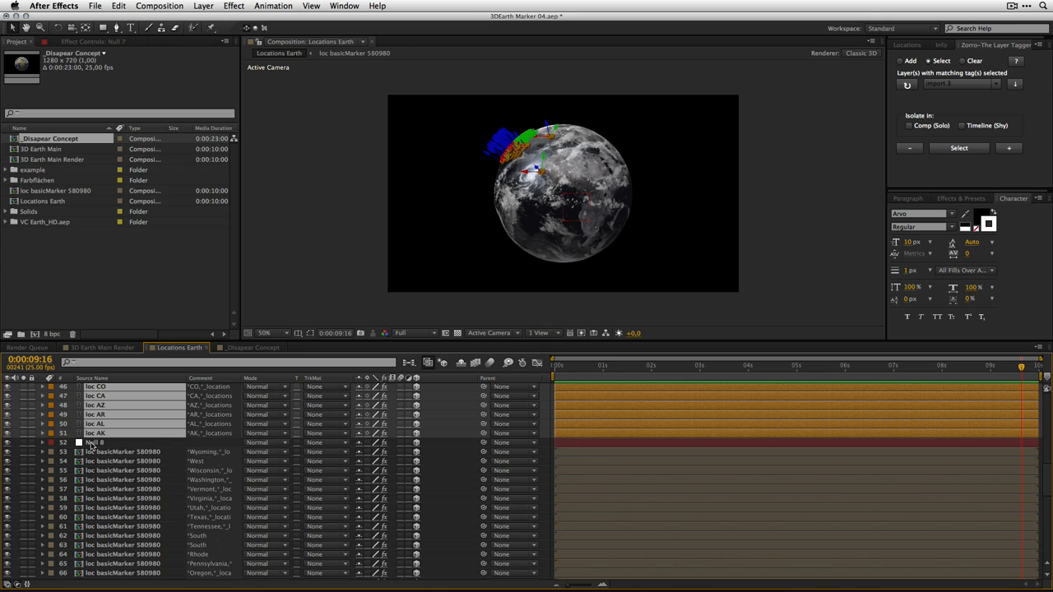
{"action": "left_click", "coordinate": [92, 443]}
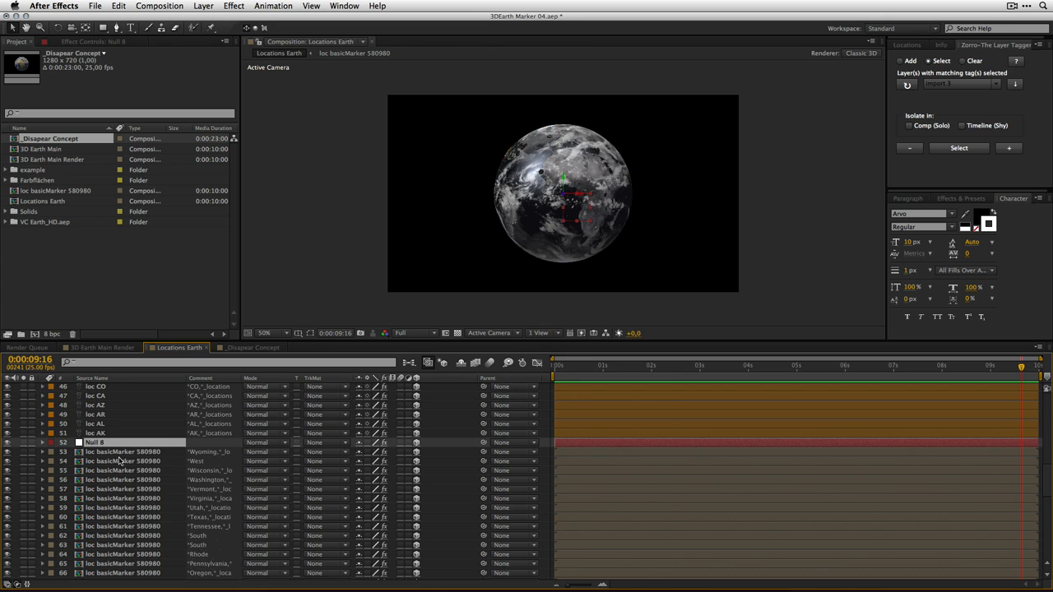
{"action": "left_click", "coordinate": [90, 378]}
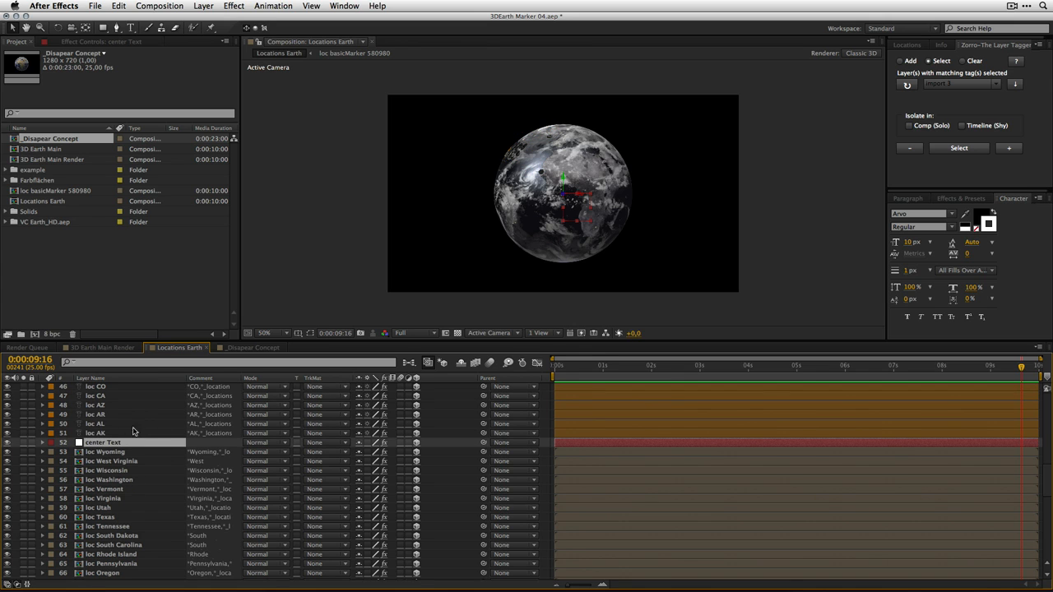
{"action": "left_click", "coordinate": [194, 445]}
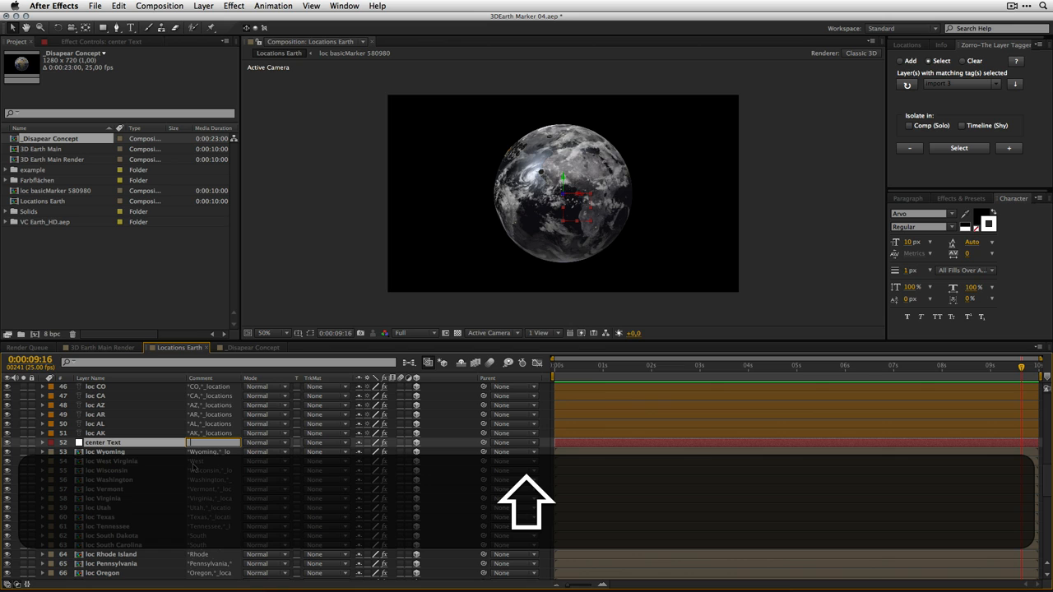
{"action": "type", "text": "\"Center"}
Step: Add the comment tag *Center to the center Markers null
{"action": "left_click_drag", "start_coordinate": [1048, 487], "coordinate": [1048, 563]}
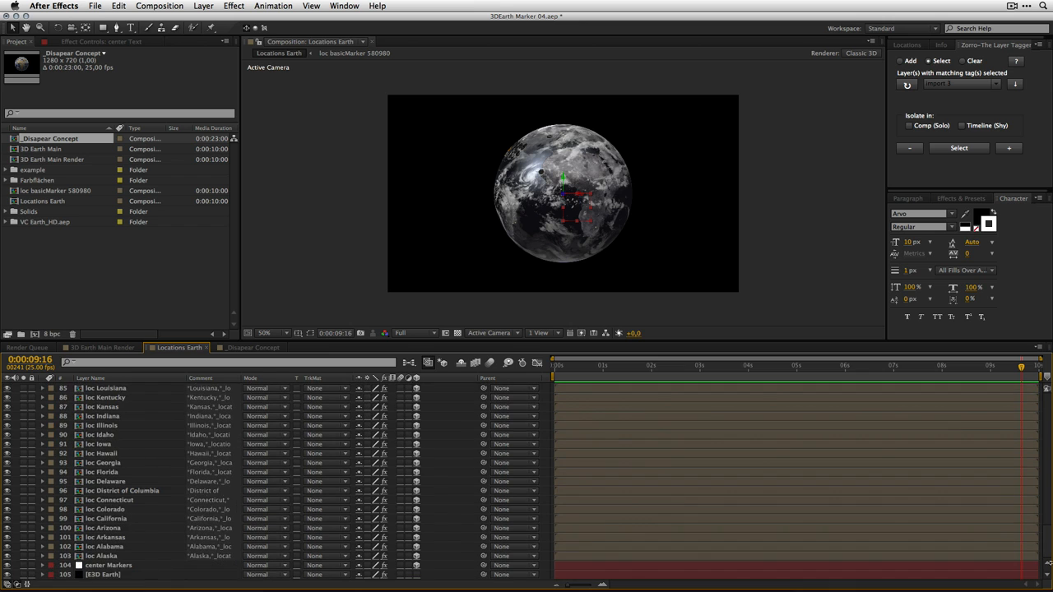
{"action": "left_click", "coordinate": [222, 566]}
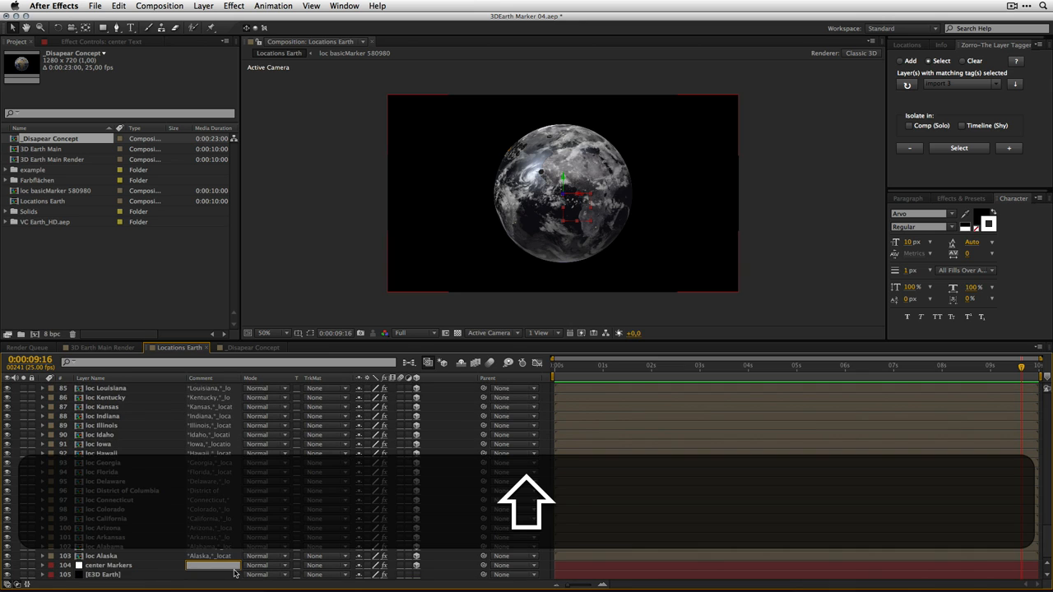
{"action": "type", "text": "\"Centr"}
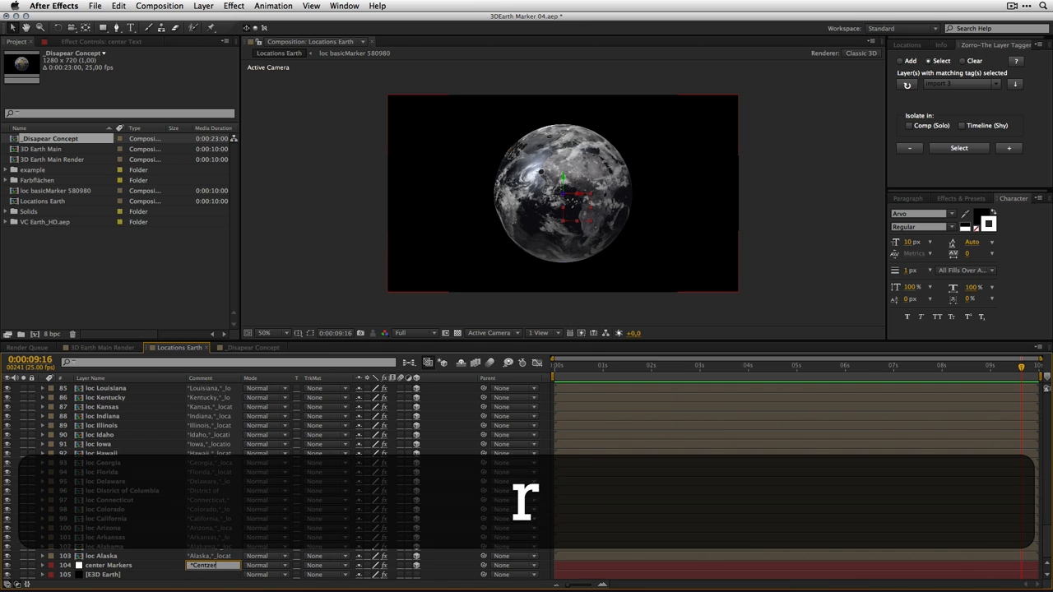
{"action": "key", "text": "BackSpace"}
{"action": "type", "text": "r"}
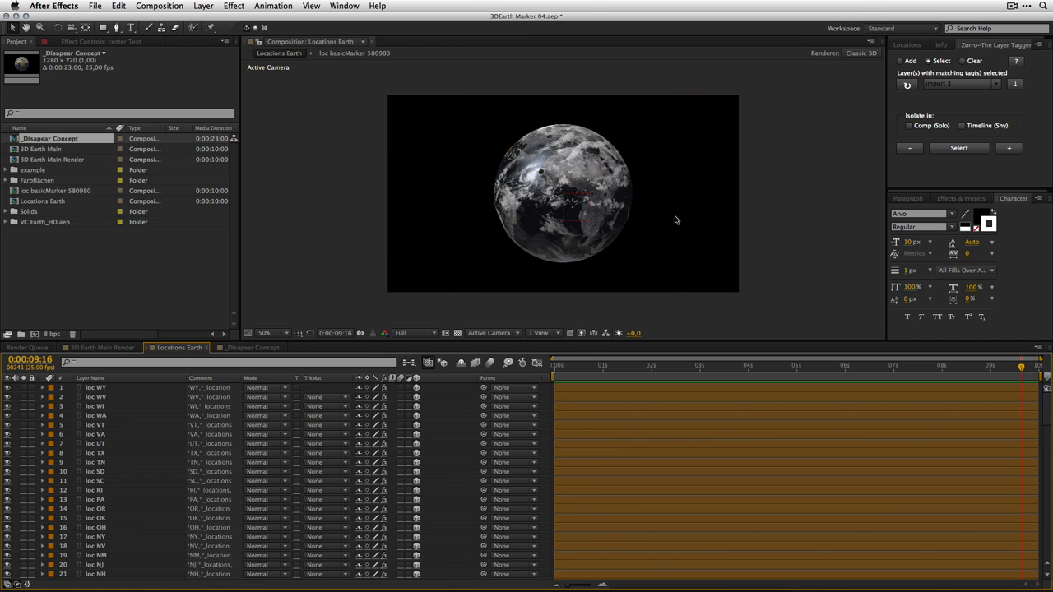
Step: Start a new two-node camera layer and choose the 35mm preset
{"action": "left_click", "coordinate": [205, 5]}
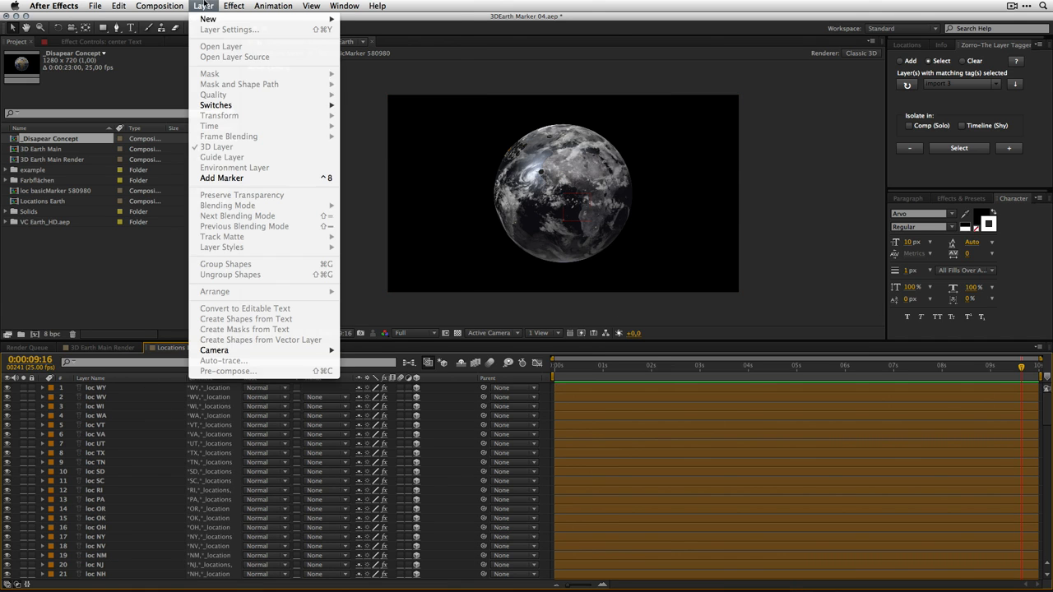
{"action": "mouse_move", "coordinate": [288, 20]}
{"action": "left_click", "coordinate": [362, 54]}
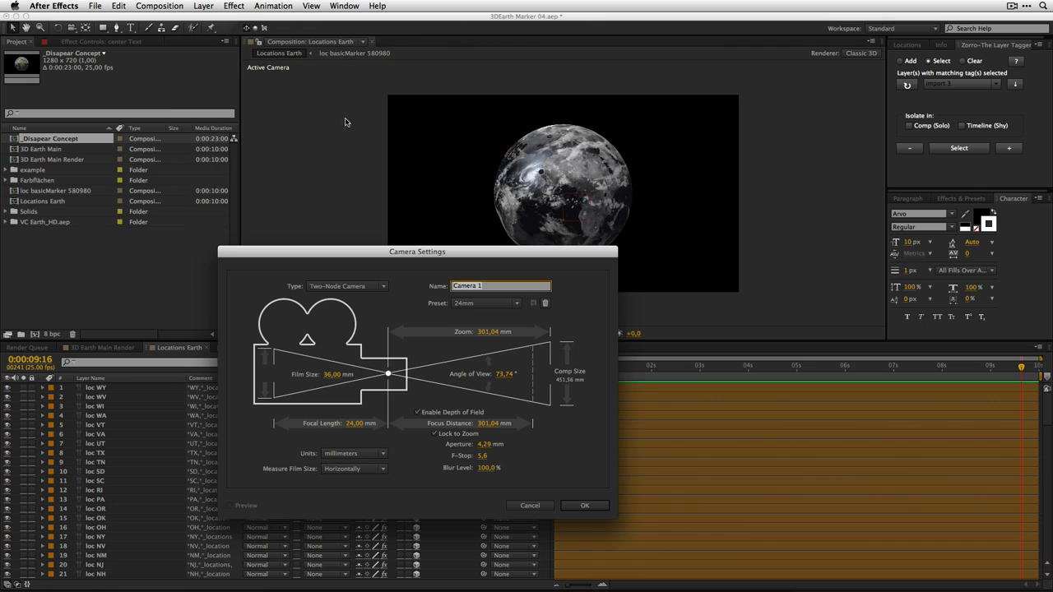
{"action": "left_click", "coordinate": [475, 304]}
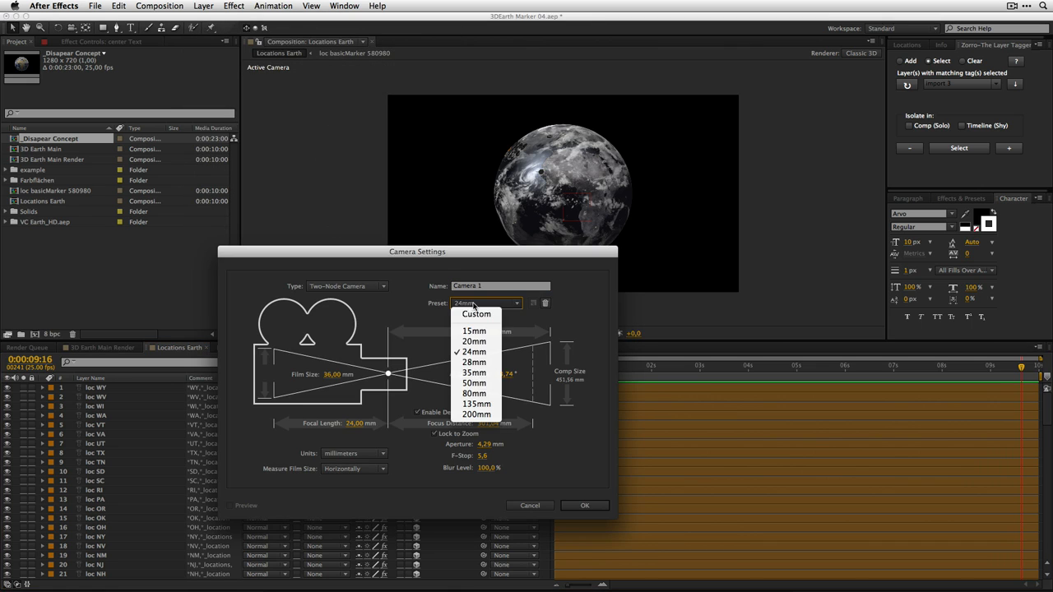
{"action": "left_click", "coordinate": [474, 374]}
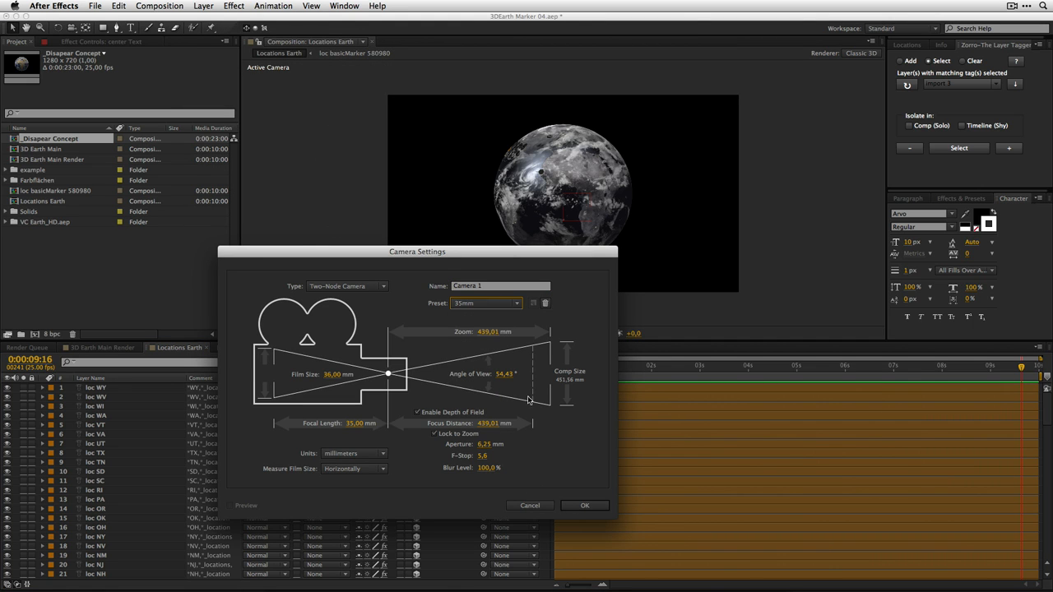
Step: Name the new camera Cam 1 and create it
{"action": "left_click", "coordinate": [489, 290]}
{"action": "key", "text": "Left"}
{"action": "key", "text": "Left"}
{"action": "key", "text": "BackSpace"}
{"action": "key", "text": "BackSpace"}
{"action": "key", "text": "BackSpace"}
{"action": "key", "text": "Return"}
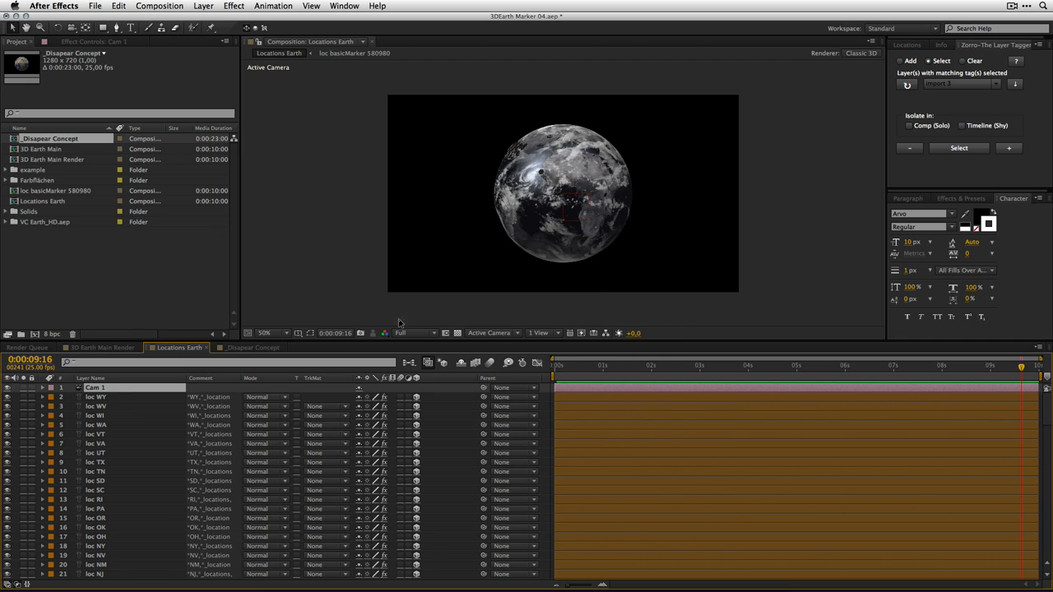
Step: Orbit the camera around the globe until the US state markers face the front
{"action": "key", "text": "c"}
{"action": "left_click_drag", "start_coordinate": [527, 182], "coordinate": [500, 211]}
{"action": "key", "text": "c"}
{"action": "key", "text": "c"}
{"action": "key", "text": "c"}
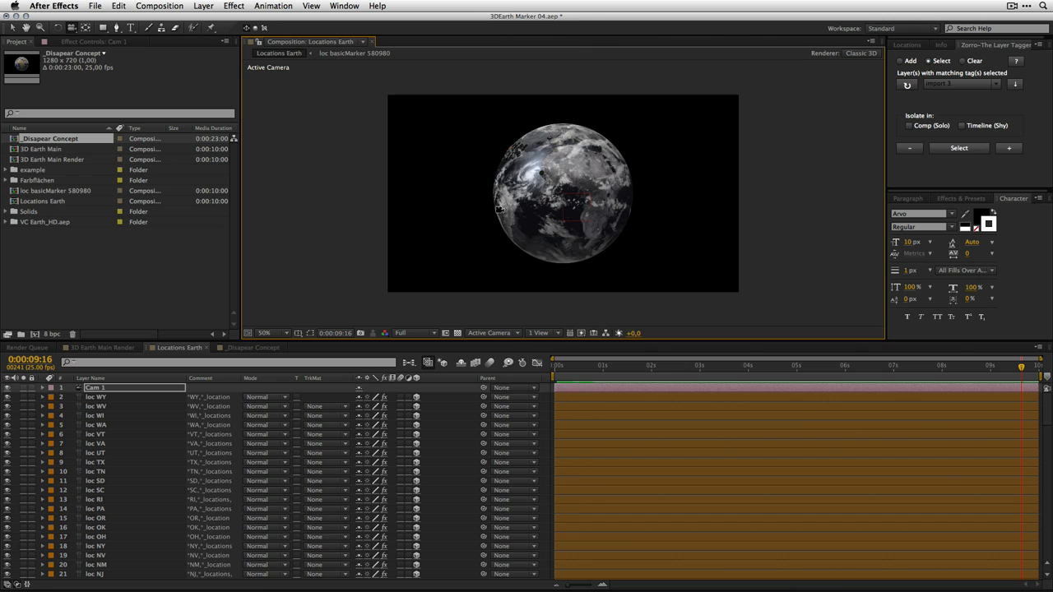
{"action": "left_click_drag", "start_coordinate": [533, 227], "coordinate": [598, 250]}
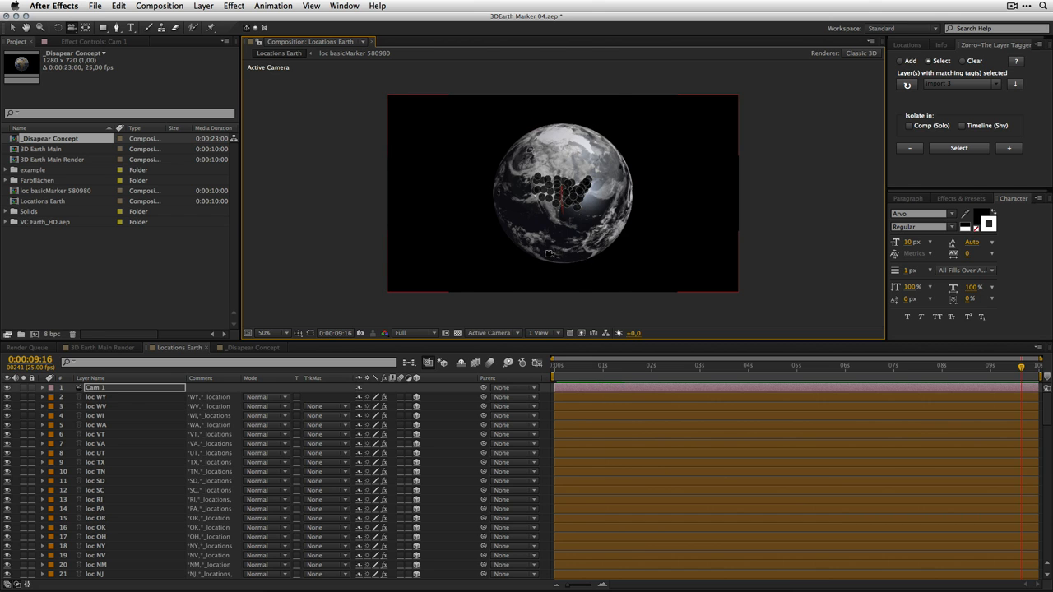
{"action": "key", "text": "period"}
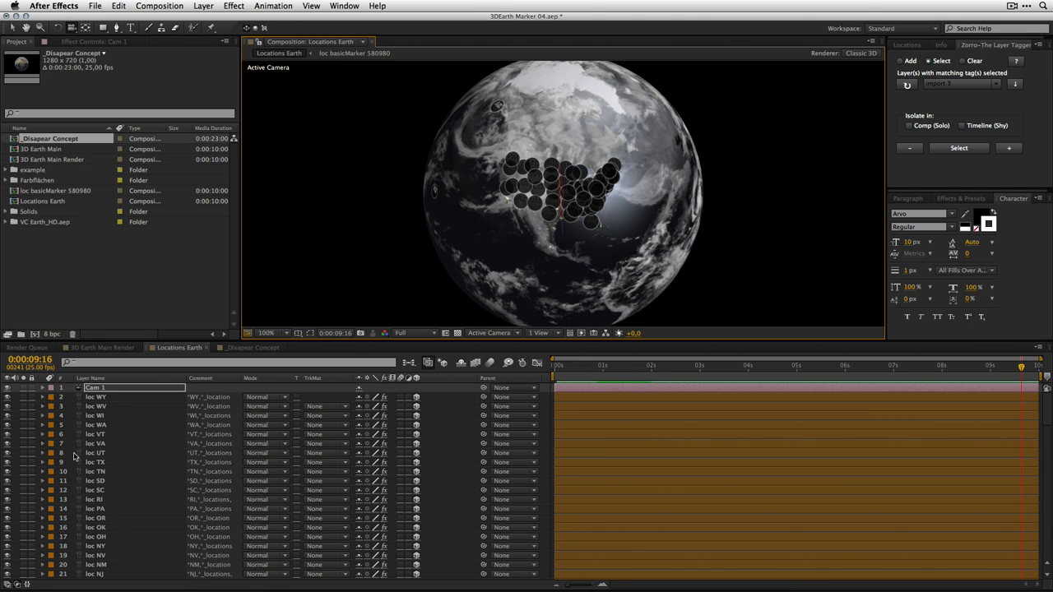
Step: Select all the state text layers and swap their colours to white fill and black stroke
{"action": "left_click", "coordinate": [95, 398]}
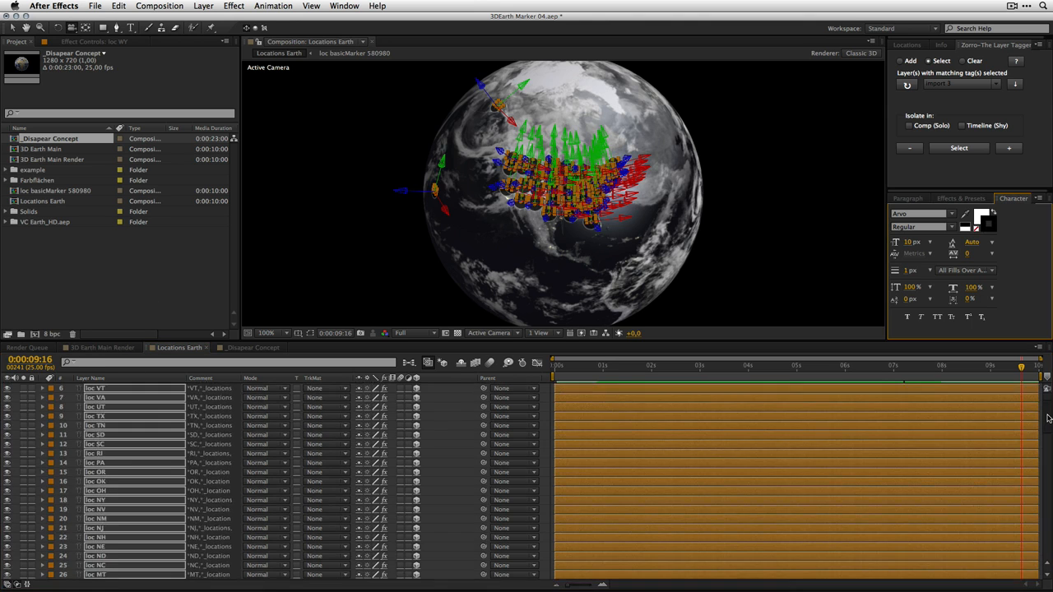
Step: Raise the radius slider of the center Text null to 578 and orbit the camera to bring the state labels into view
{"action": "left_click_drag", "start_coordinate": [1047, 416], "coordinate": [1045, 480]}
{"action": "left_click", "coordinate": [55, 427]}
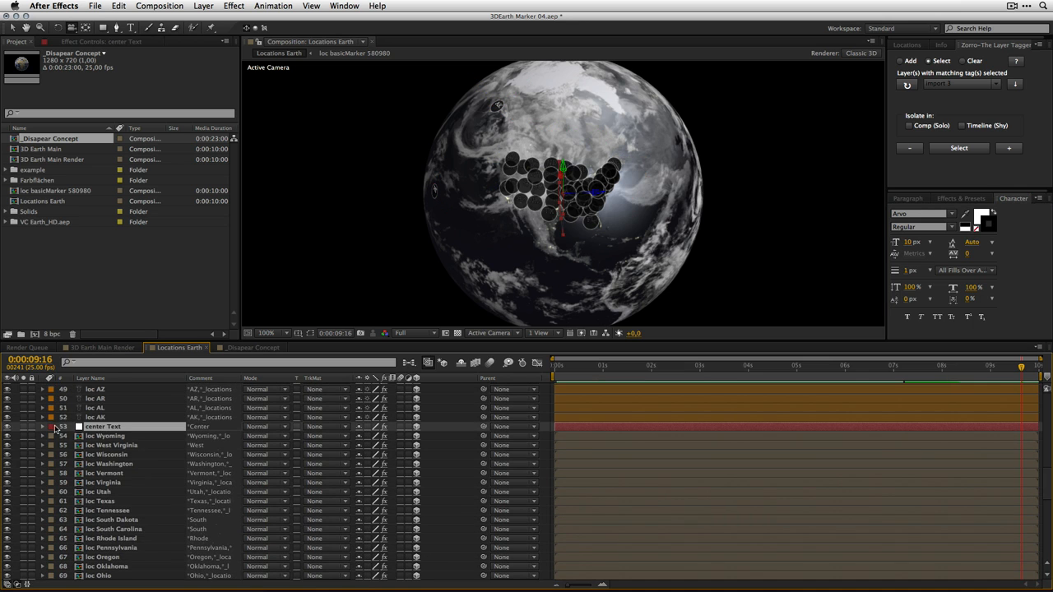
{"action": "left_click", "coordinate": [42, 441]}
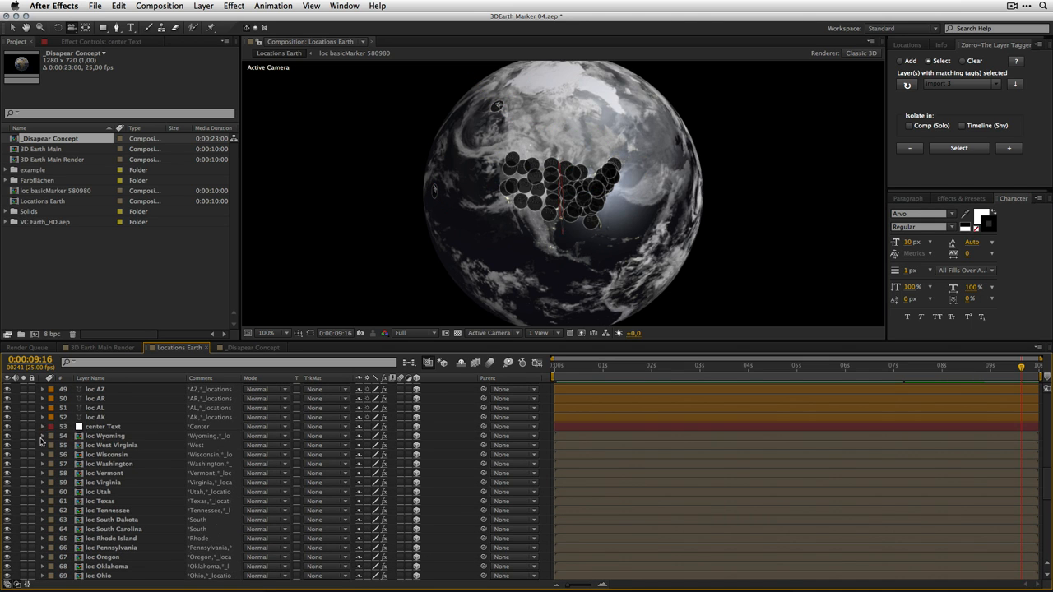
{"action": "left_click", "coordinate": [42, 427]}
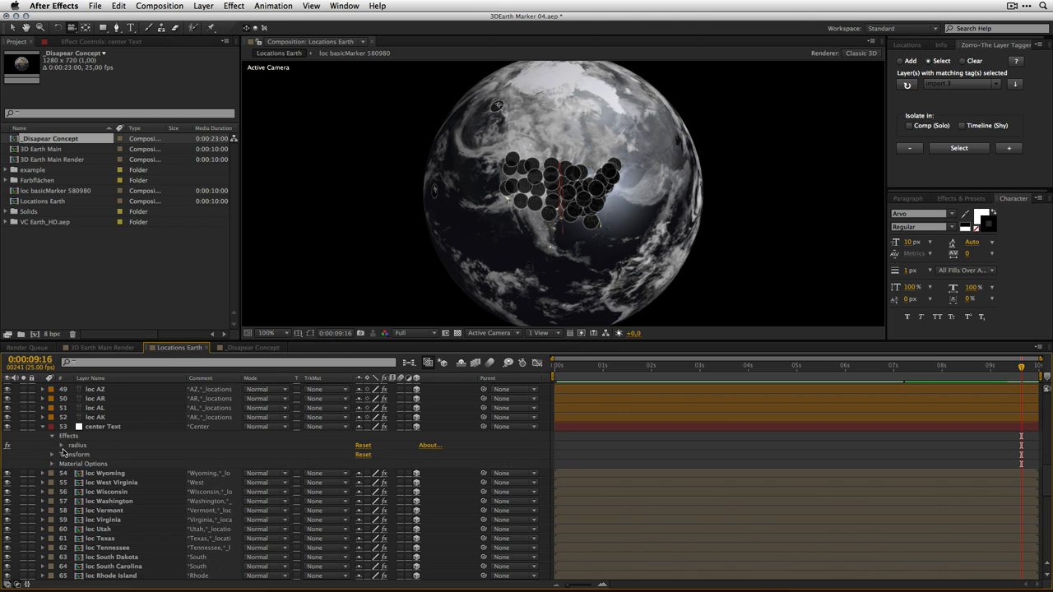
{"action": "left_click", "coordinate": [61, 445]}
{"action": "left_click_drag", "start_coordinate": [364, 455], "coordinate": [550, 456]}
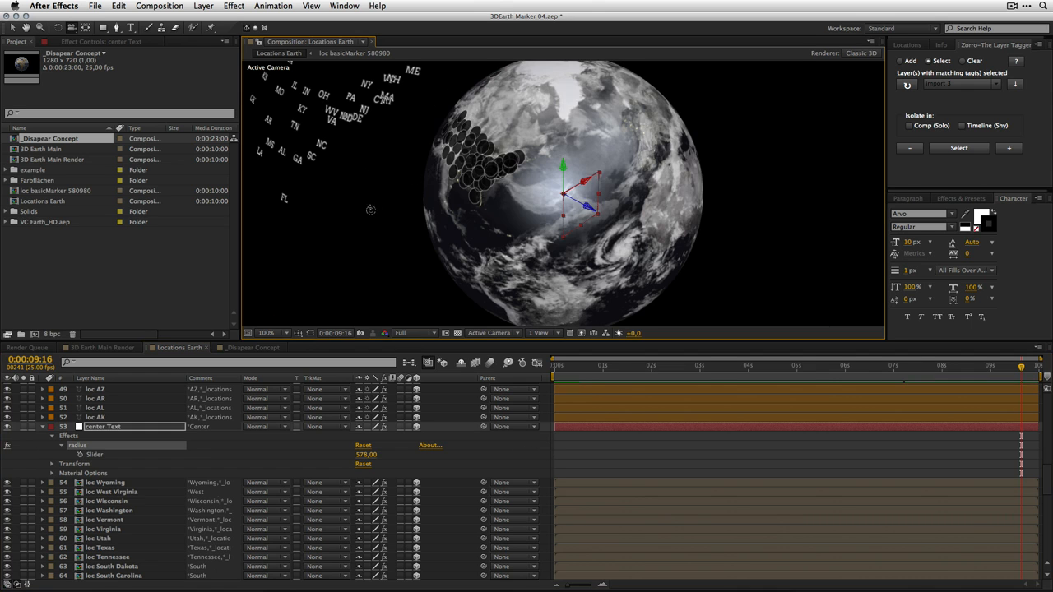
{"action": "mouse_move", "coordinate": [371, 210]}
{"action": "left_mouse_down"}
{"action": "mouse_move", "coordinate": [292, 198]}
{"action": "mouse_move", "coordinate": [321, 216]}
{"action": "mouse_move", "coordinate": [325, 191]}
{"action": "mouse_move", "coordinate": [303, 191]}
{"action": "mouse_move", "coordinate": [307, 182]}
{"action": "mouse_move", "coordinate": [373, 226]}
{"action": "mouse_move", "coordinate": [414, 235]}
{"action": "mouse_move", "coordinate": [452, 208]}
{"action": "mouse_move", "coordinate": [489, 199]}
{"action": "left_mouse_up"}
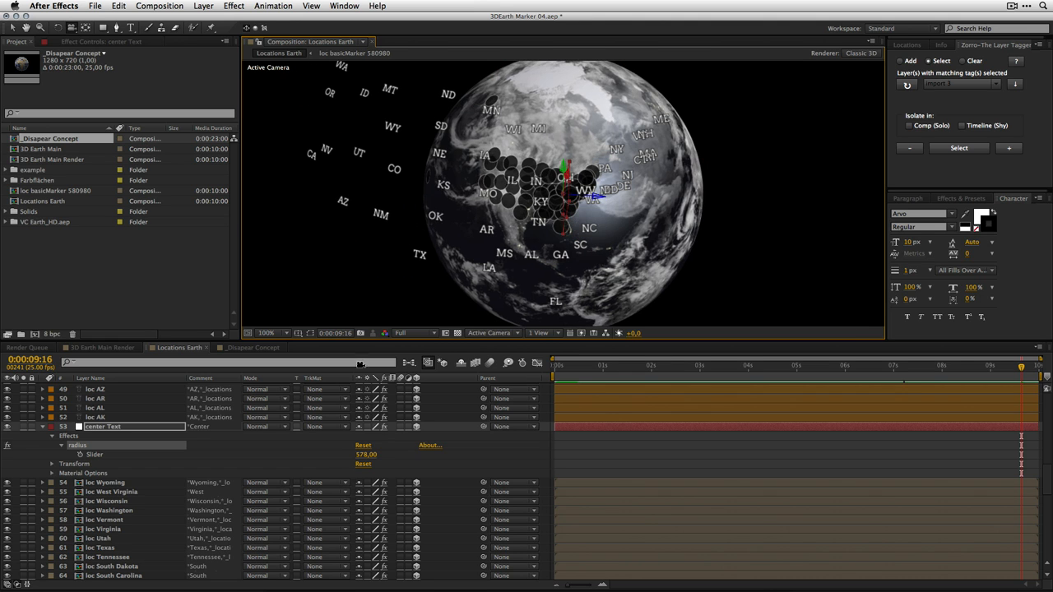
Step: Reduce the center Text radius to bring the labels closer to the globe and set the state labels' font size to 9 px
{"action": "left_click_drag", "start_coordinate": [361, 456], "coordinate": [330, 457]}
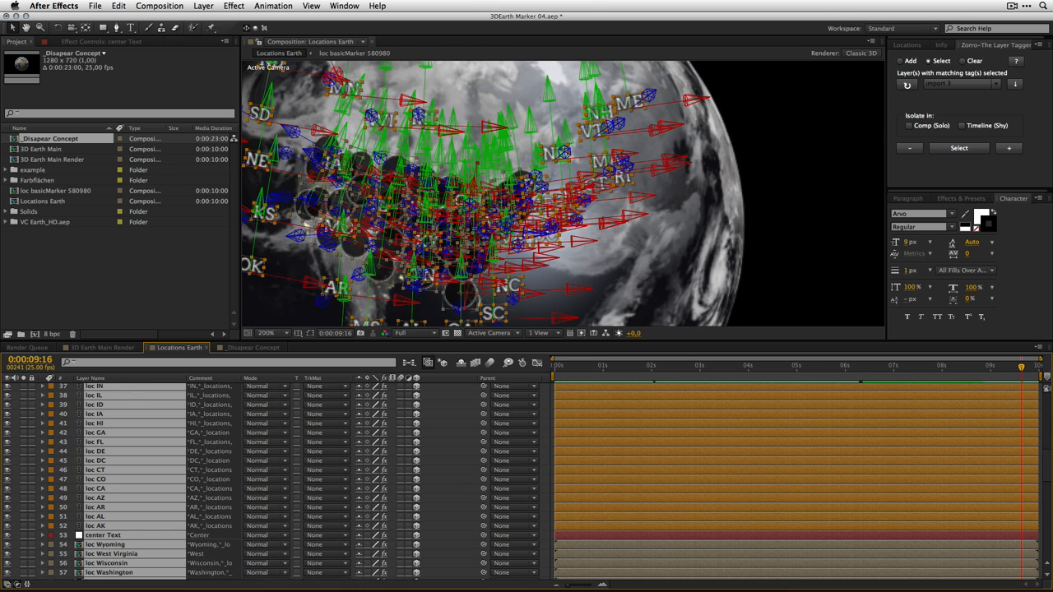
{"action": "left_click_drag", "start_coordinate": [1046, 462], "coordinate": [1047, 387]}
{"action": "key", "text": "super+shift+a"}
{"action": "key", "text": "comma"}
{"action": "key", "text": "comma"}
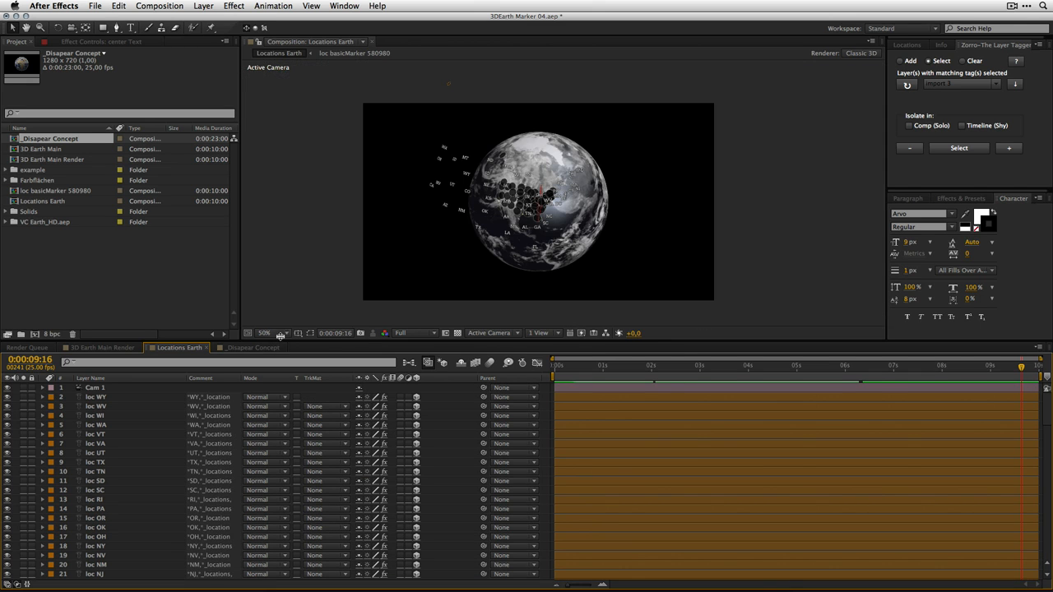
Step: Zoom the composition view to 100% and maximize the timeline of Locations Earth
{"action": "key", "text": "period"}
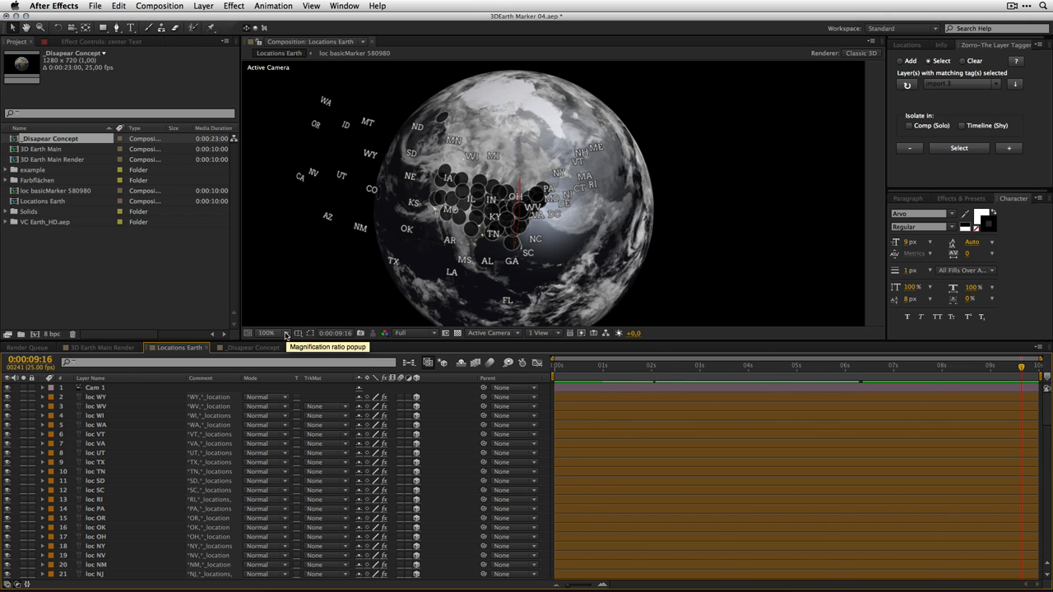
{"action": "left_click", "coordinate": [1040, 347]}
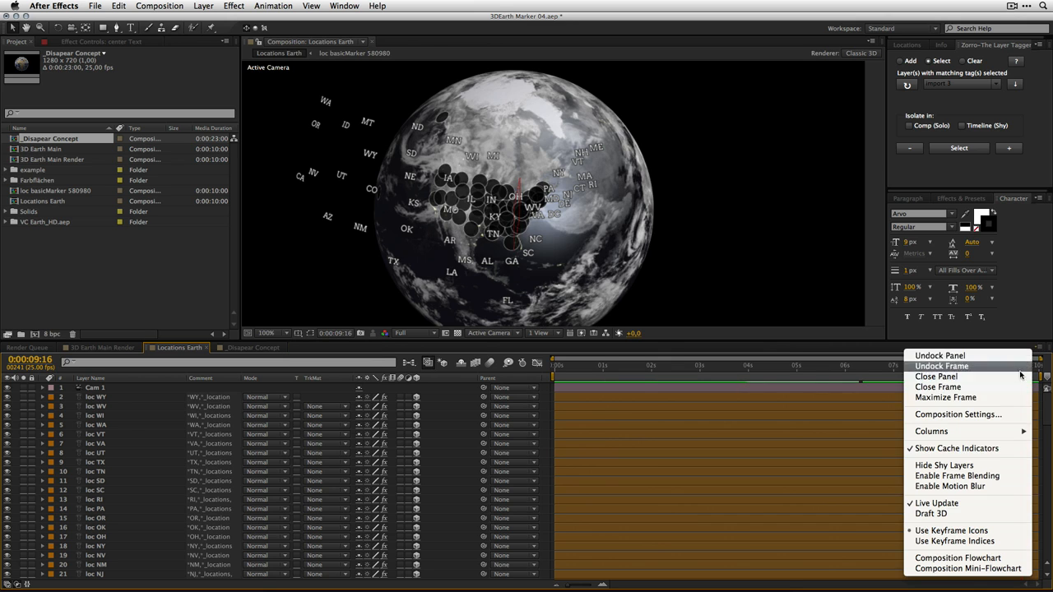
{"action": "left_click", "coordinate": [946, 397]}
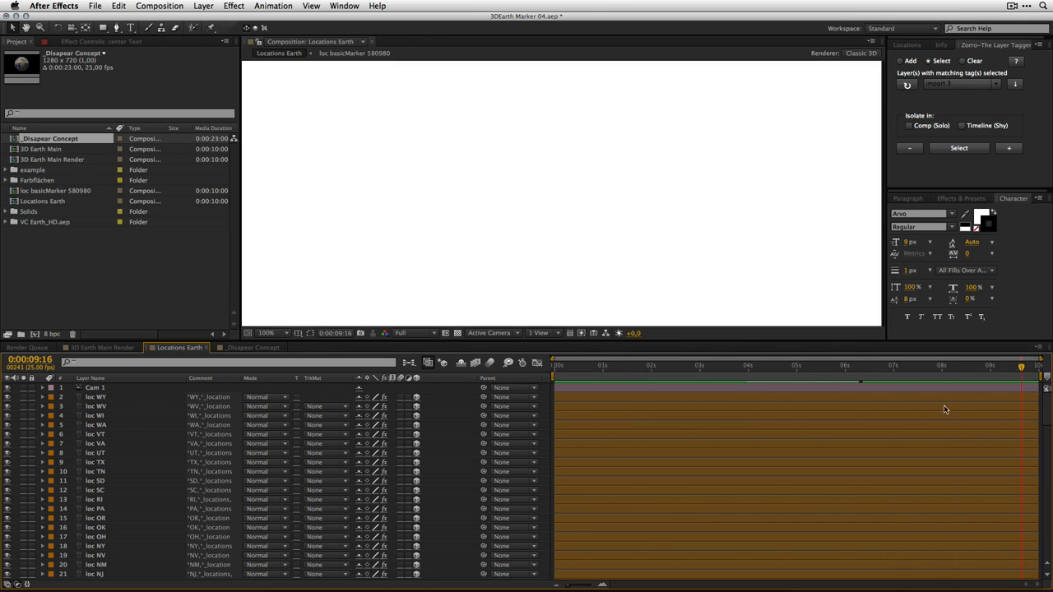
Step: Bake the Position and Orientation expressions of all text layers from loc WY to loc AK into static values via Convert Expression to Keyframes
{"action": "left_click", "coordinate": [97, 92]}
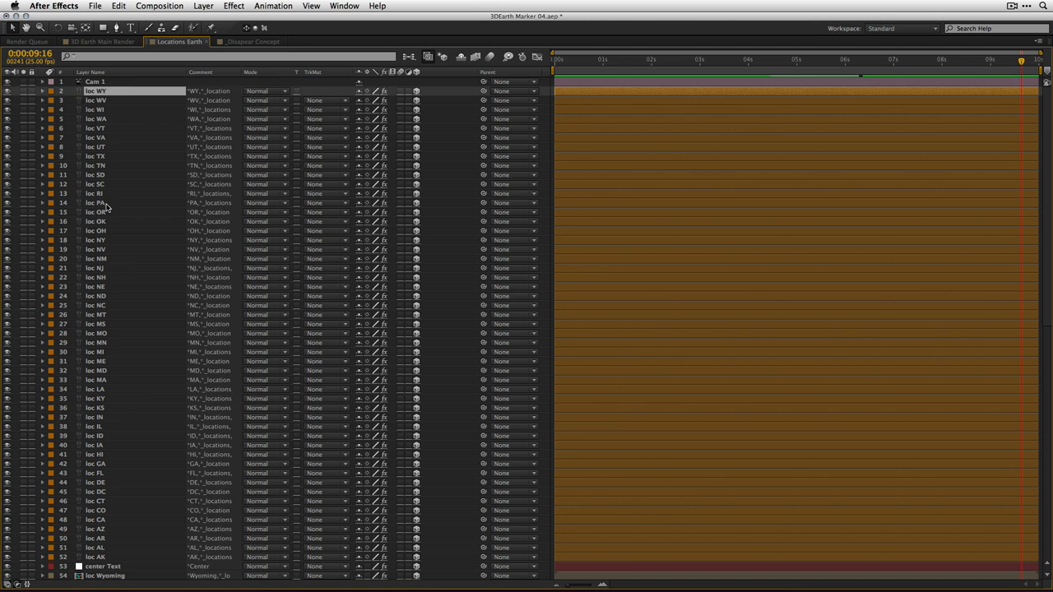
{"action": "left_click", "coordinate": [96, 558], "text": "shift"}
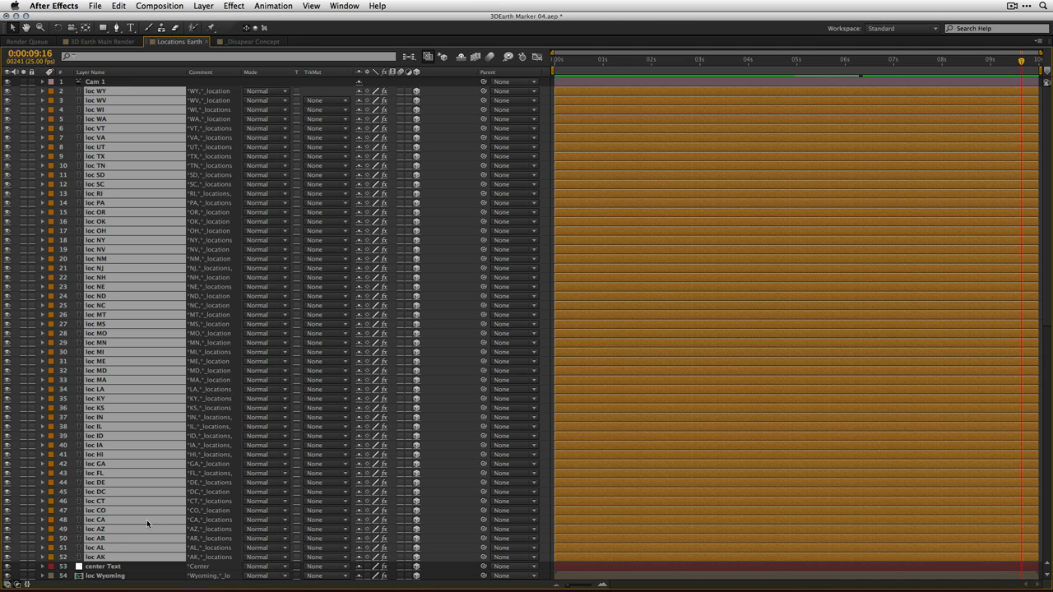
{"action": "key", "text": "e"}
{"action": "key", "text": "e"}
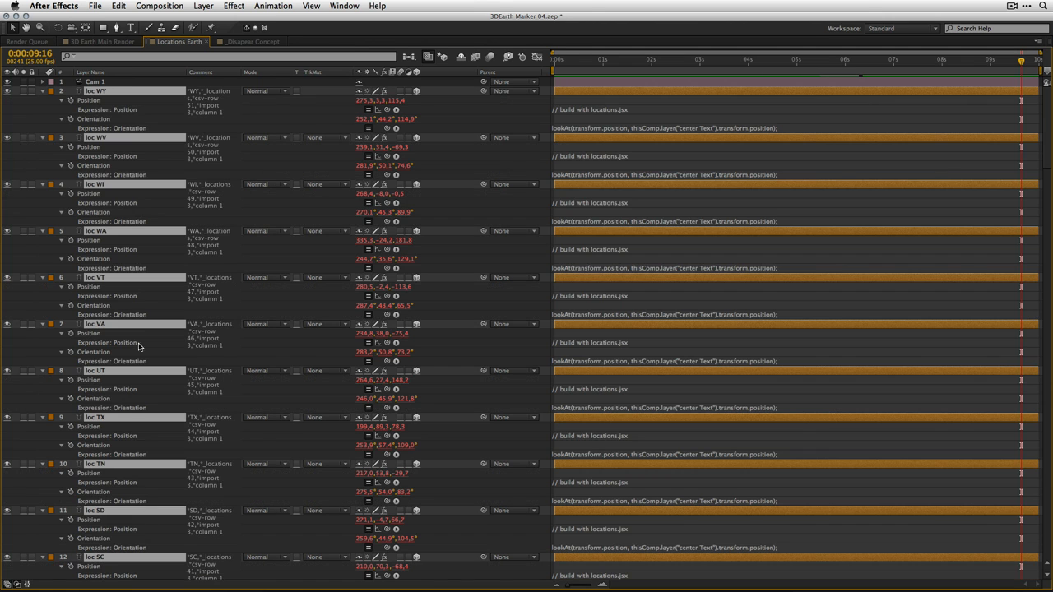
{"action": "left_click_drag", "start_coordinate": [51, 97], "coordinate": [260, 507]}
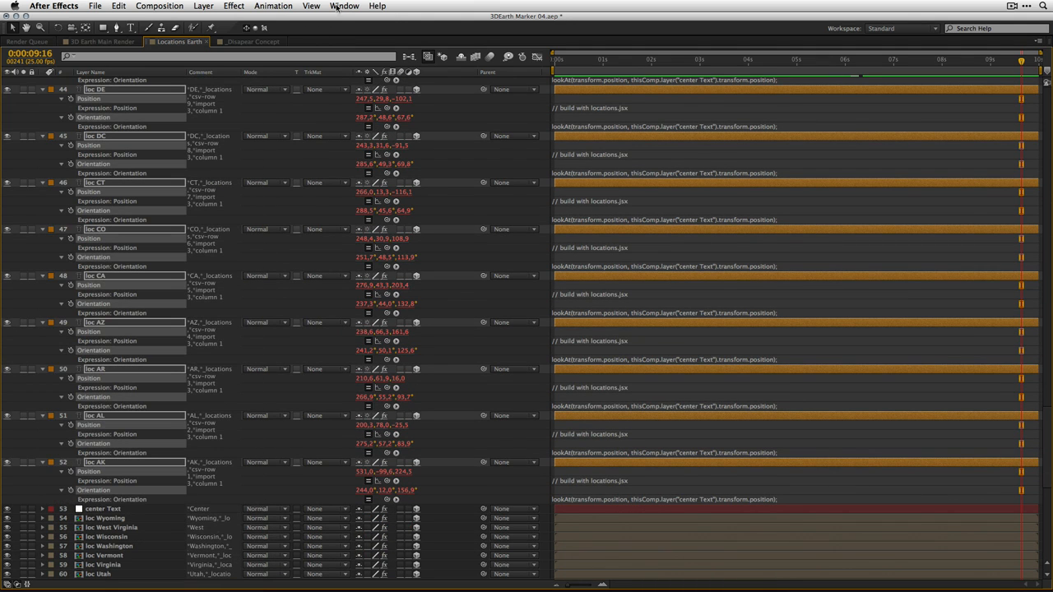
{"action": "left_click", "coordinate": [273, 6]}
{"action": "mouse_move", "coordinate": [305, 112]}
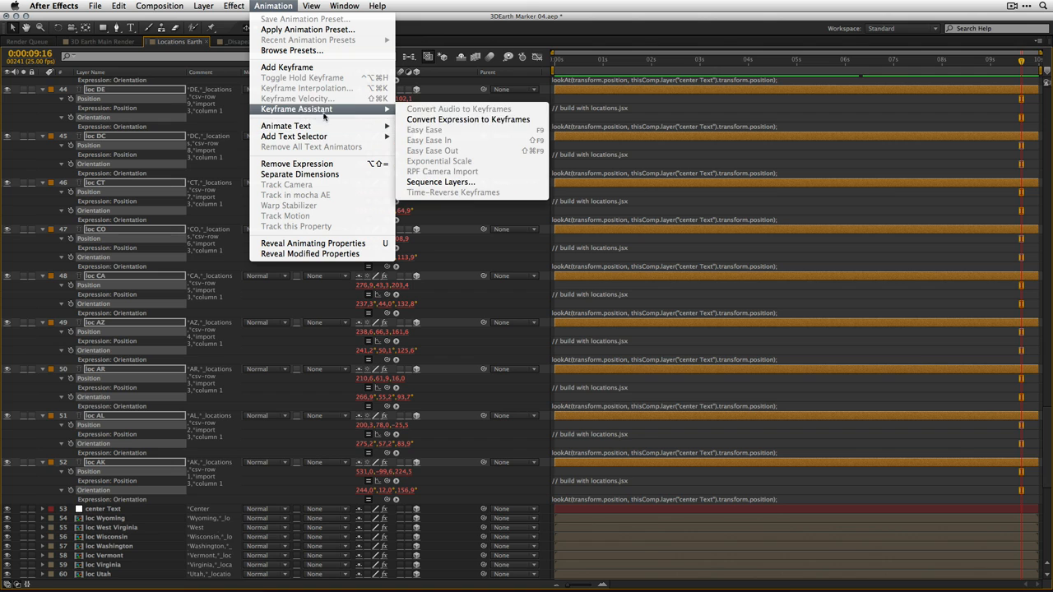
{"action": "left_click", "coordinate": [419, 121]}
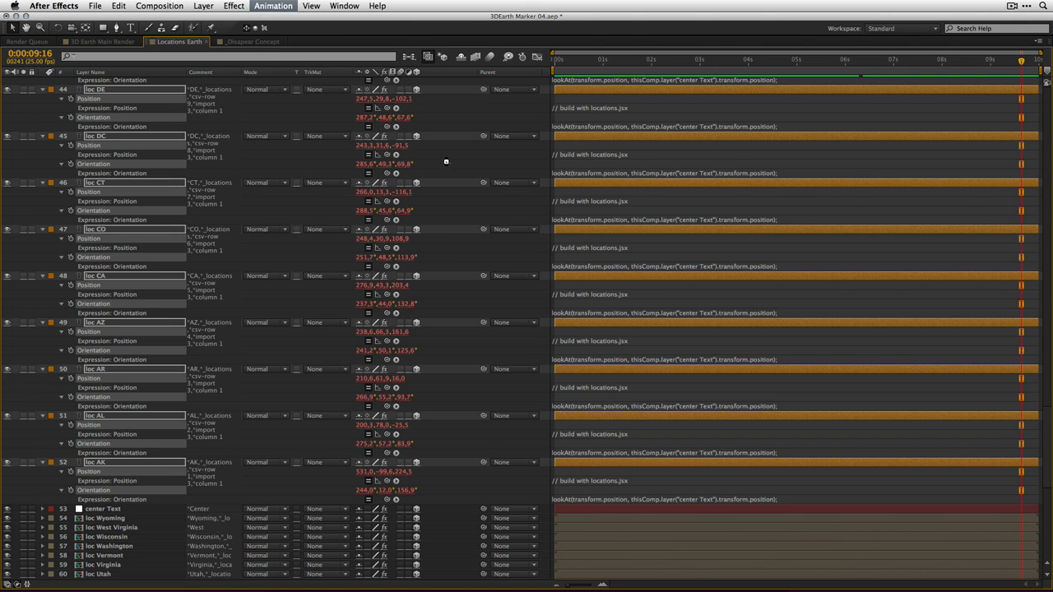
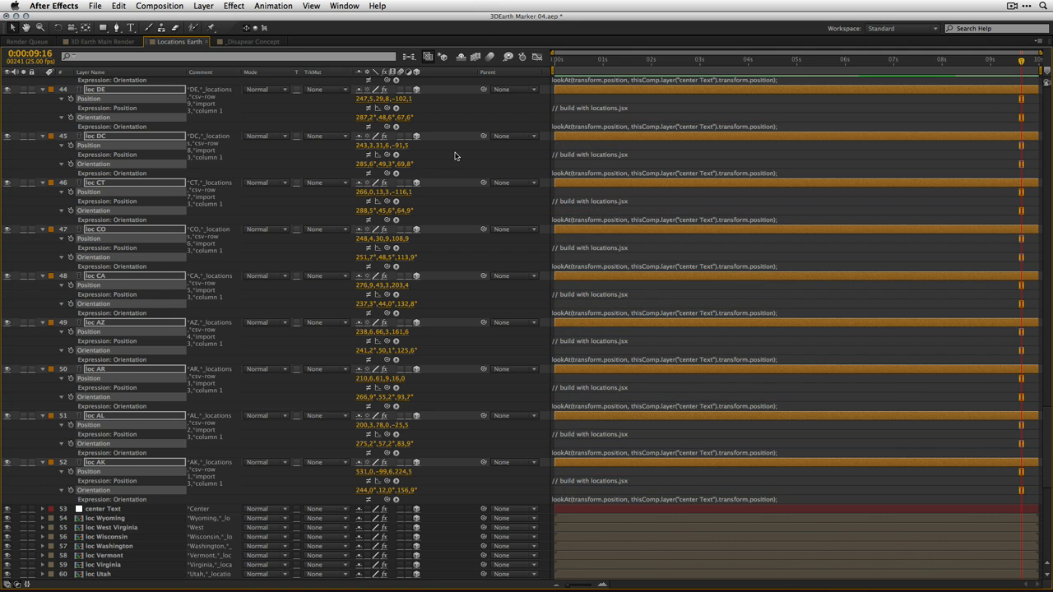
{"action": "key", "text": "u"}
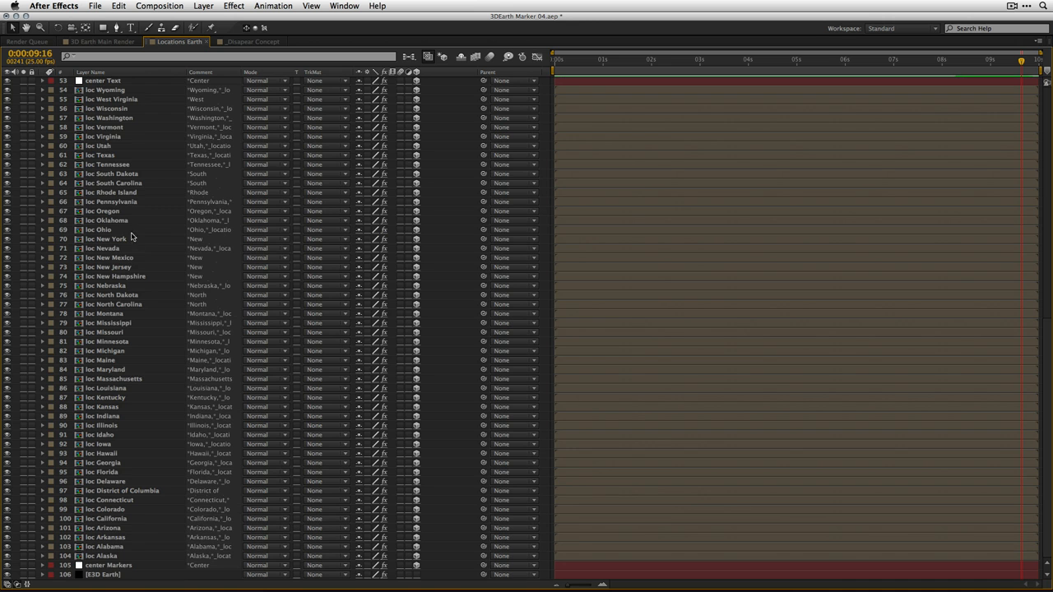
Step: Convert the Position and Orientation expressions of all markers from loc Wyoming to loc Alaska to keyframes, clear those keyframes, and collapse the layers
{"action": "left_click", "coordinate": [103, 90]}
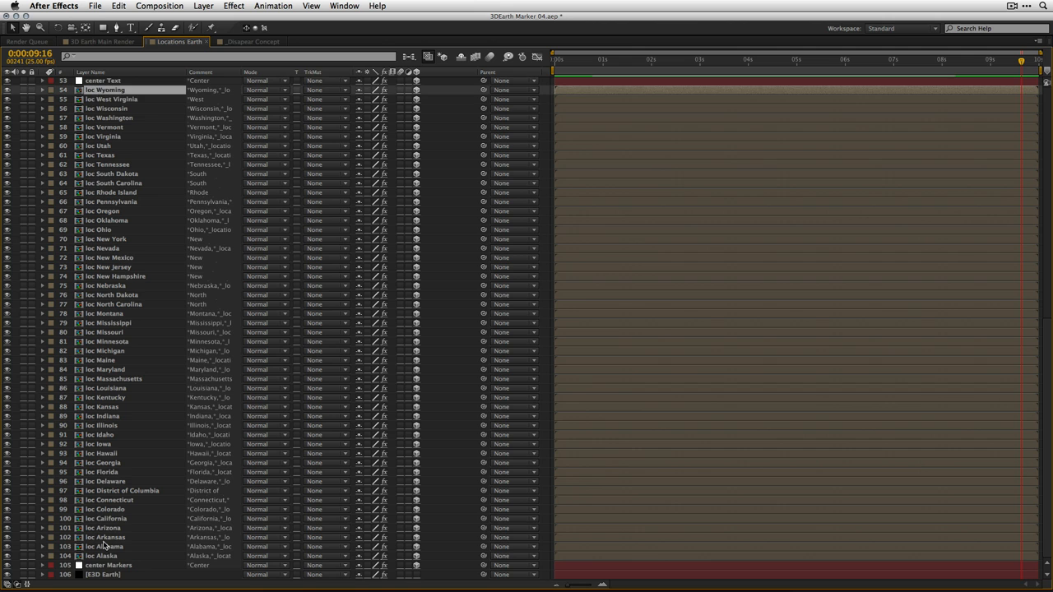
{"action": "left_click", "coordinate": [100, 556], "text": "shift"}
{"action": "key", "text": "e"}
{"action": "key", "text": "e"}
{"action": "left_click", "coordinate": [273, 5]}
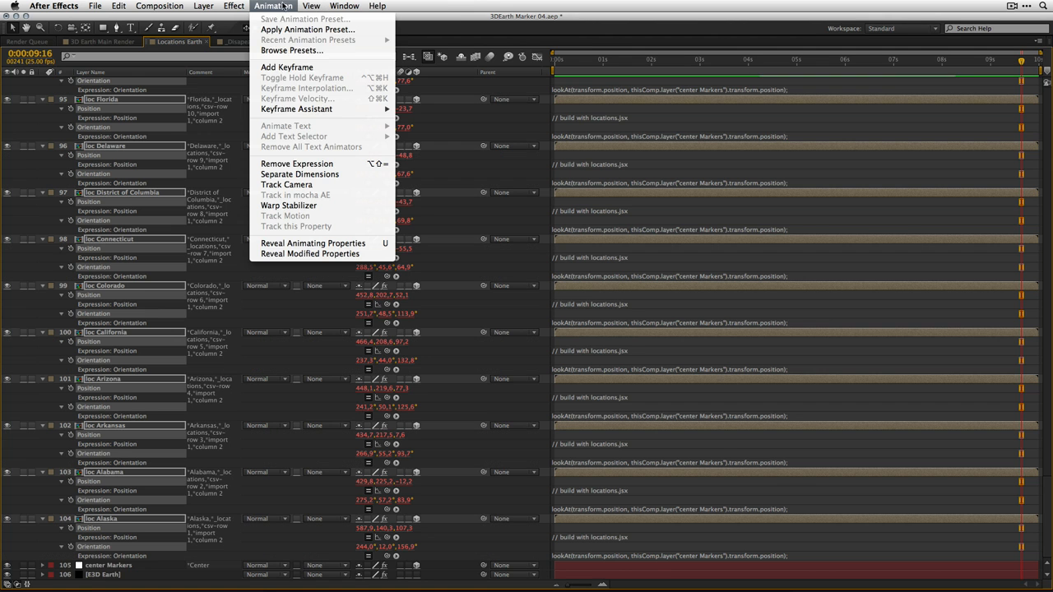
{"action": "mouse_move", "coordinate": [345, 109]}
{"action": "left_click", "coordinate": [420, 119]}
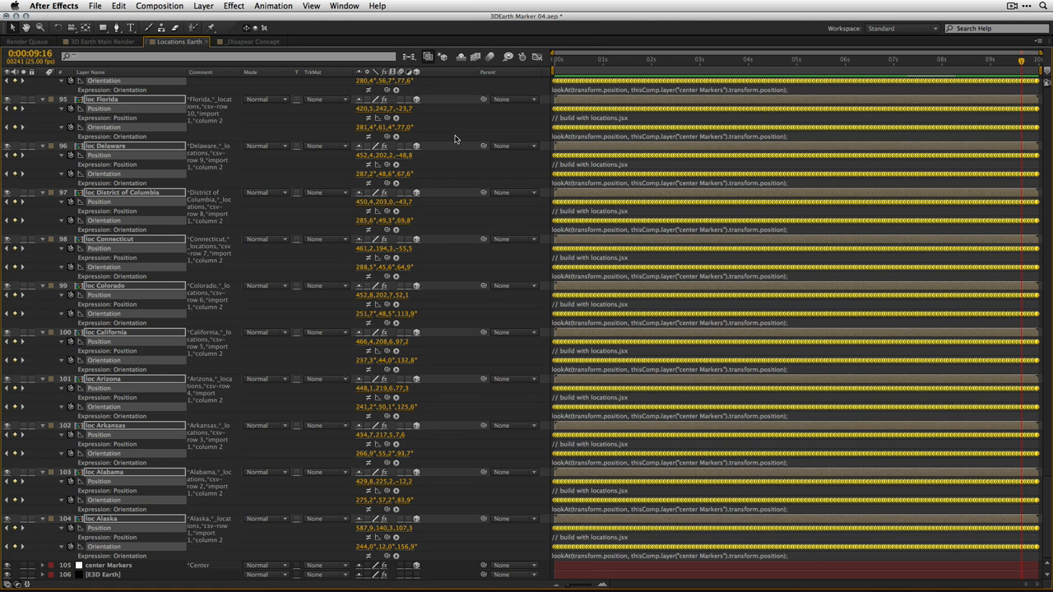
{"action": "key", "text": "ctrl+z"}
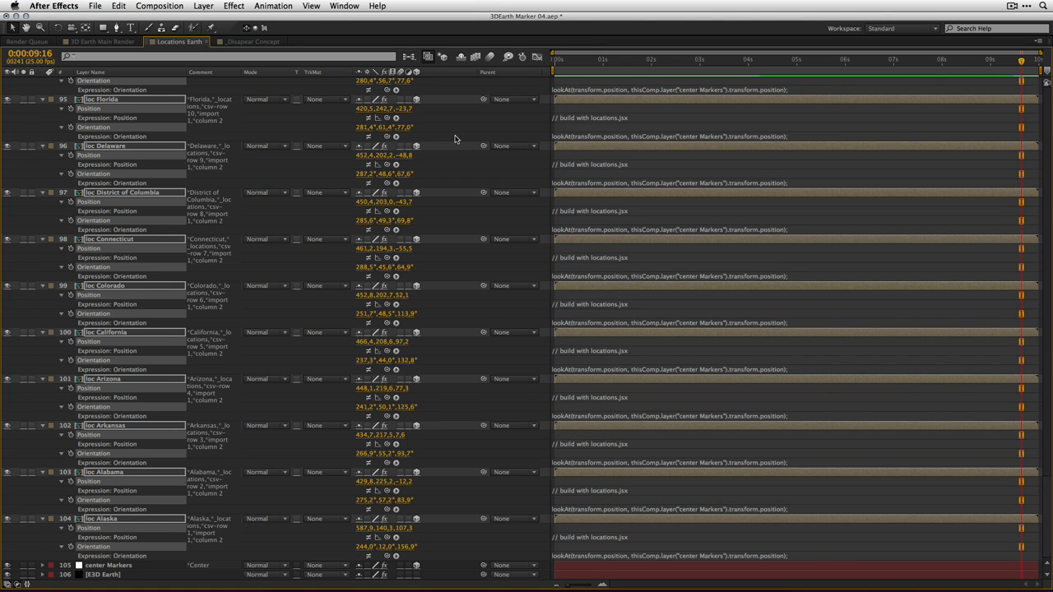
{"action": "left_click", "coordinate": [43, 100]}
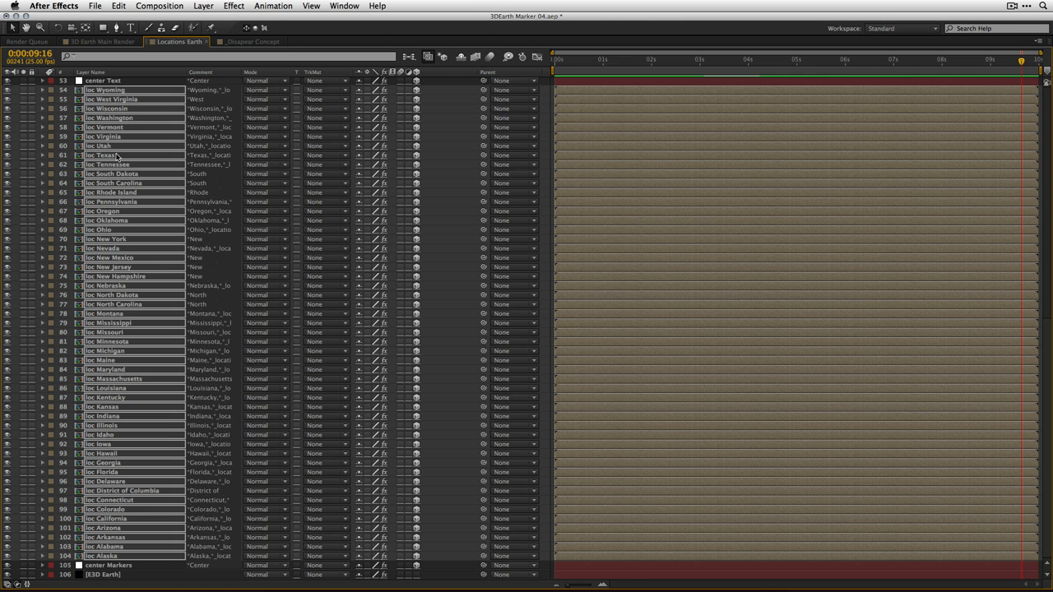
{"action": "left_click", "coordinate": [460, 197]}
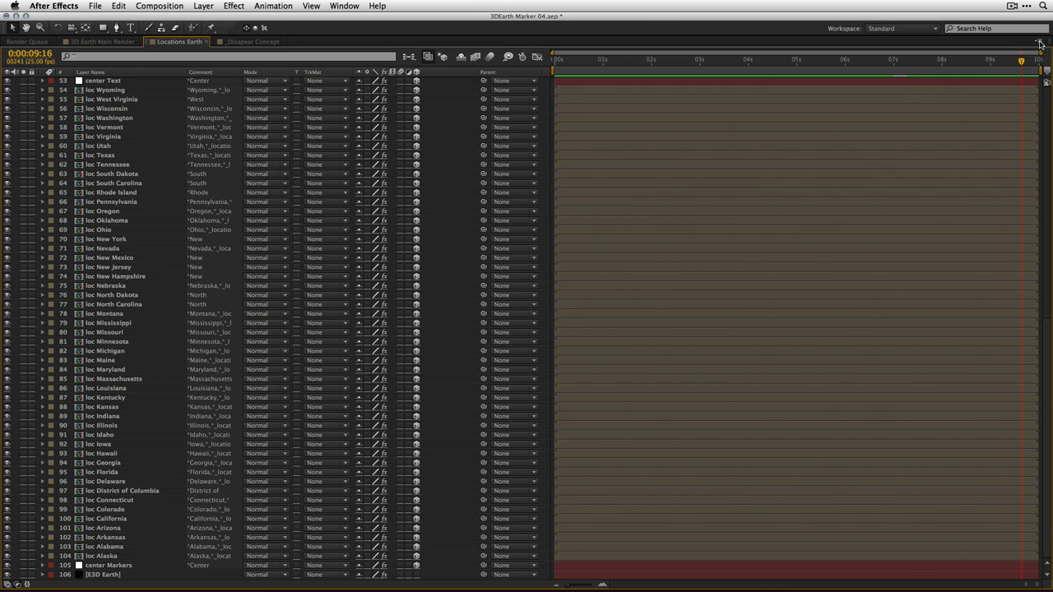
Step: Restore the timeline to its normal size and open the marker composition loc basicMarker 580980 from the loc Wyoming layer
{"action": "left_click", "coordinate": [1040, 41]}
{"action": "left_click", "coordinate": [950, 91]}
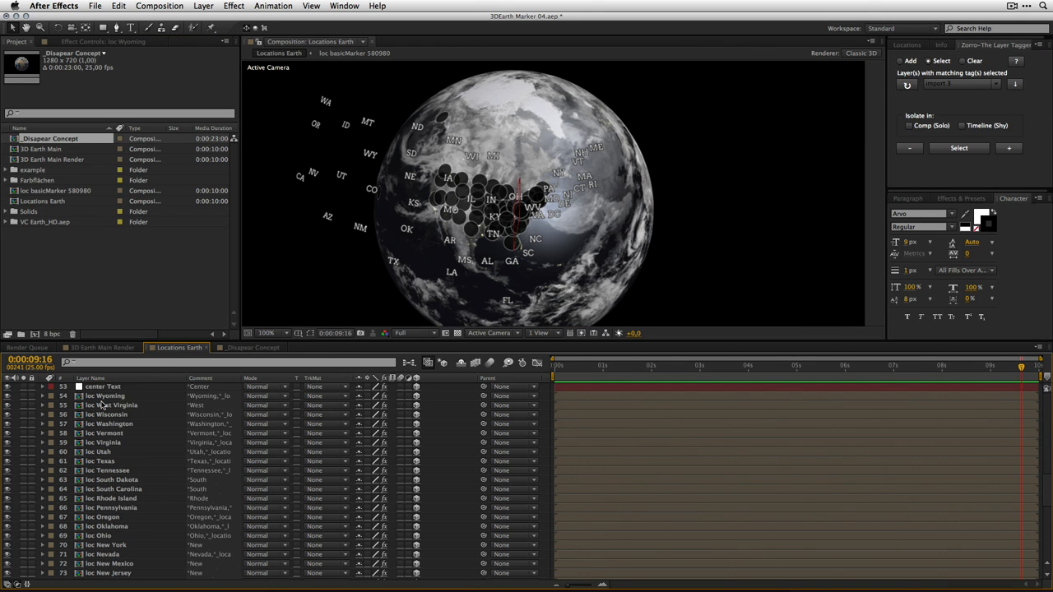
{"action": "left_click", "coordinate": [97, 398]}
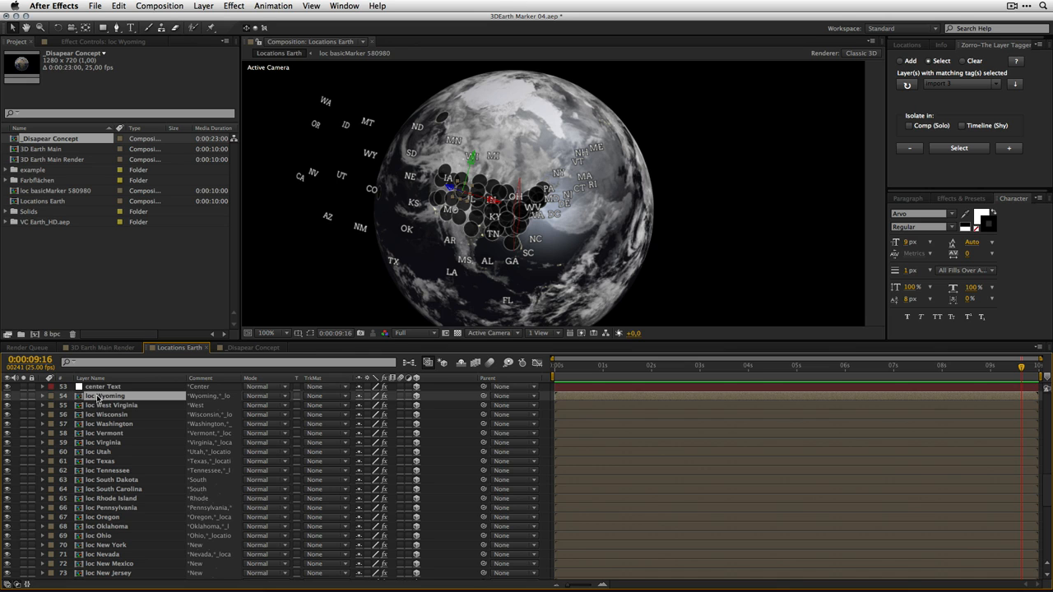
{"action": "double_click", "coordinate": [98, 398]}
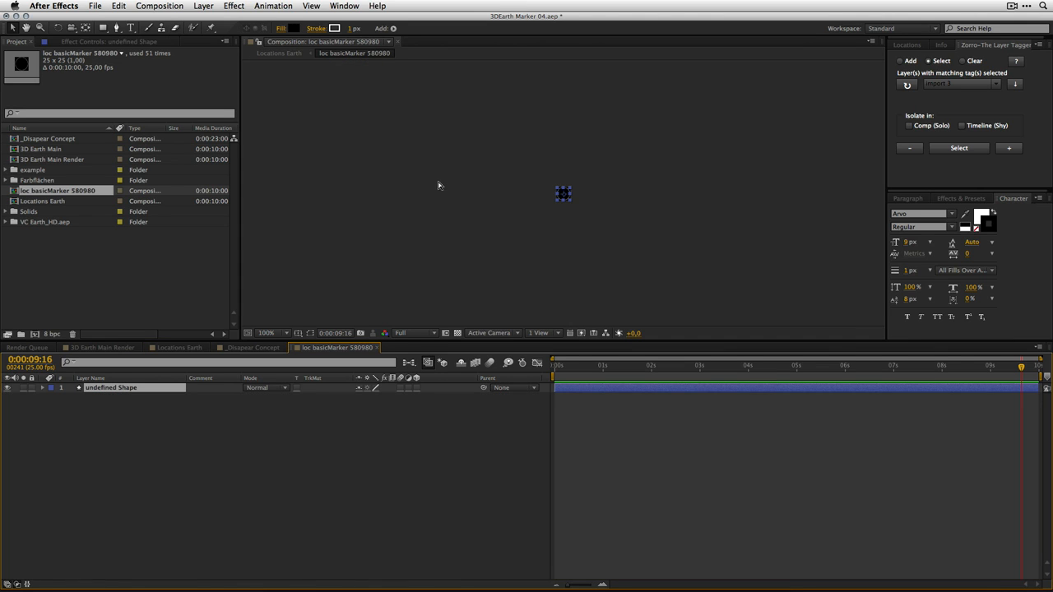
{"action": "left_click", "coordinate": [480, 255]}
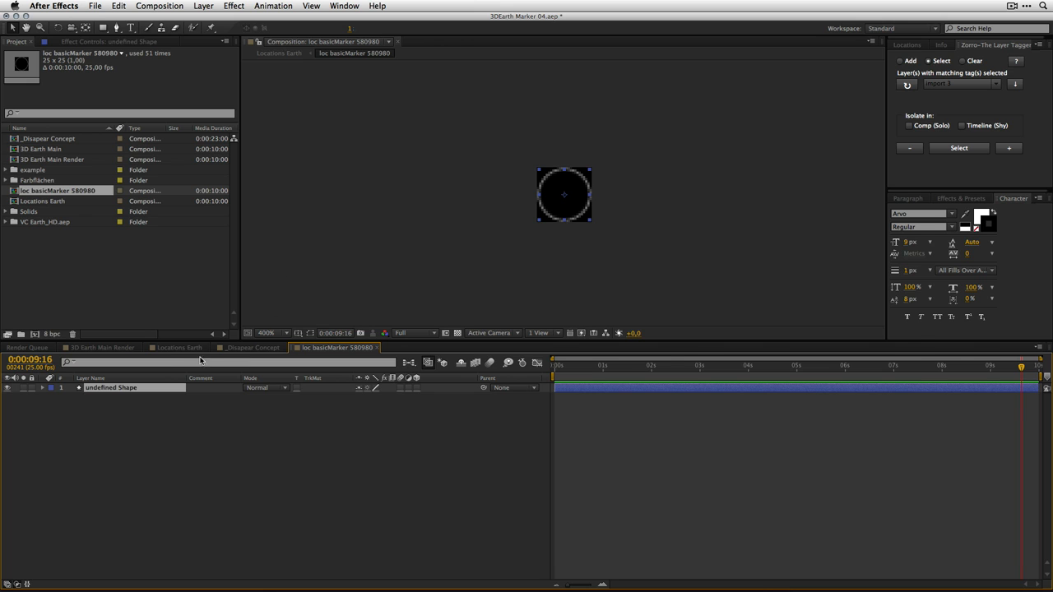
Step: Resize the marker composition to 50 x 50 px in its composition settings
{"action": "key", "text": "super+k"}
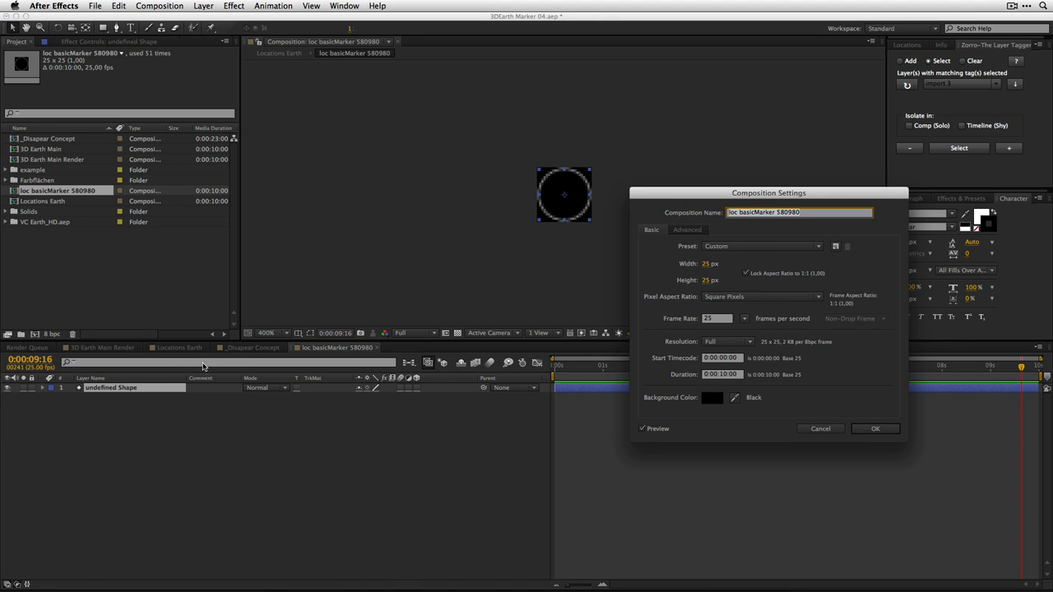
{"action": "key", "text": "Escape"}
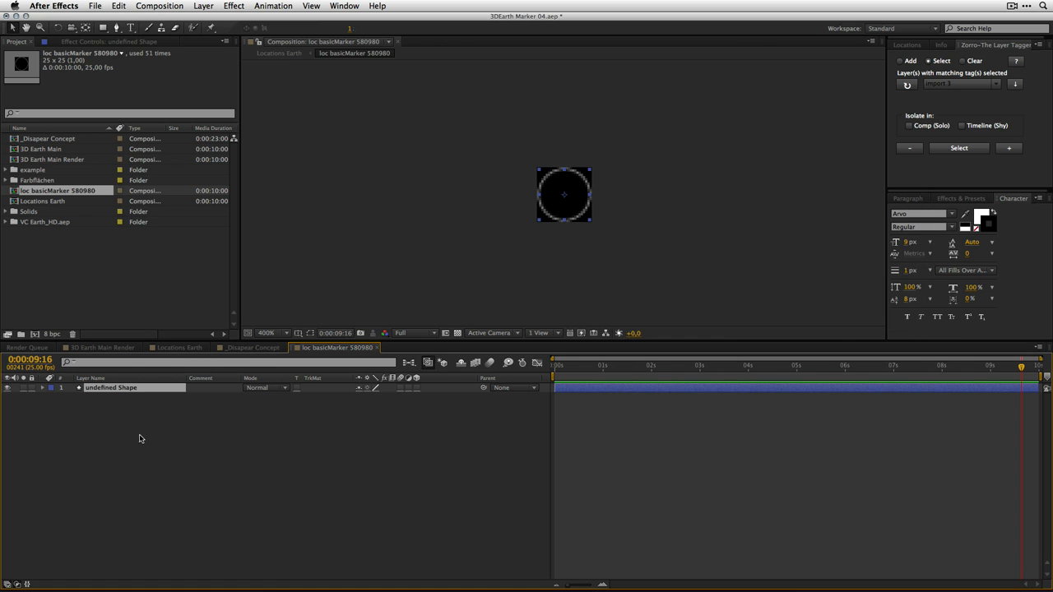
{"action": "key", "text": "super+k"}
{"action": "left_click", "coordinate": [709, 265]}
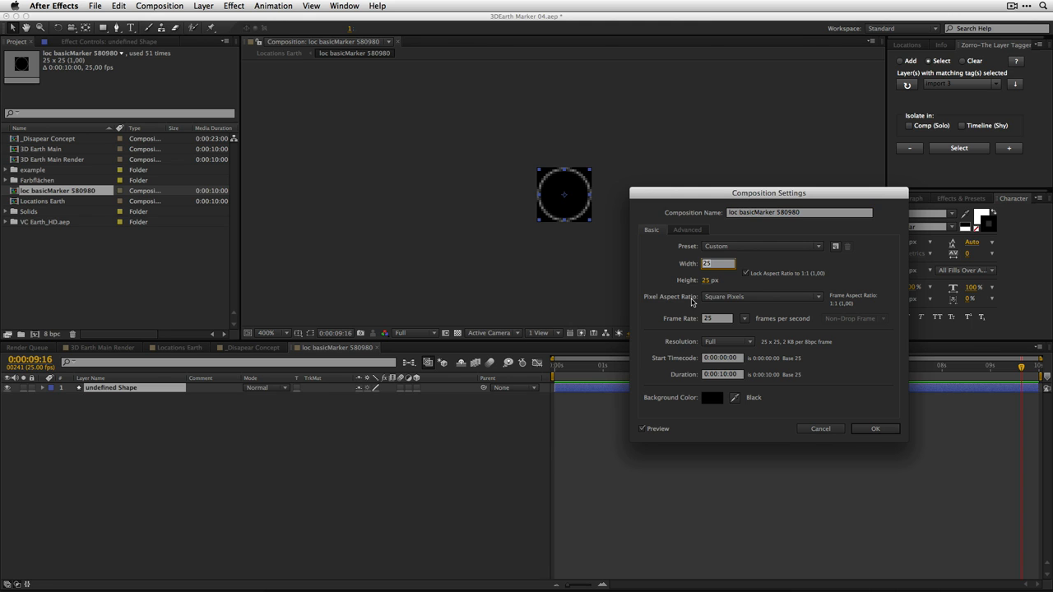
{"action": "type", "text": "50"}
{"action": "key", "text": "Return"}
Step: Enlarge the circle shape to nearly fill the marker composition and save the project
{"action": "left_click_drag", "start_coordinate": [538, 170], "coordinate": [519, 152]}
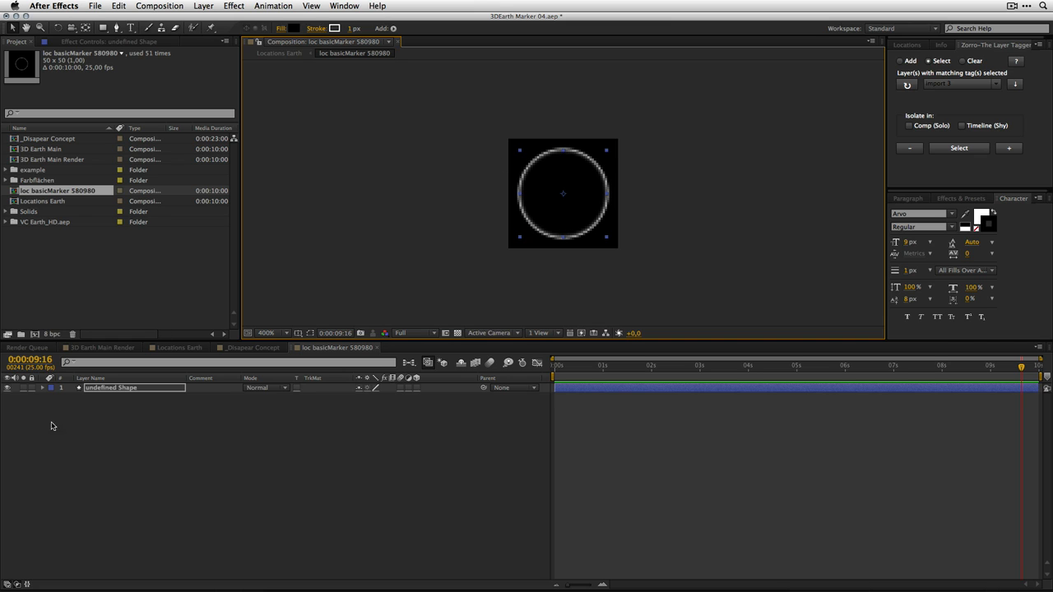
{"action": "left_click", "coordinate": [94, 398]}
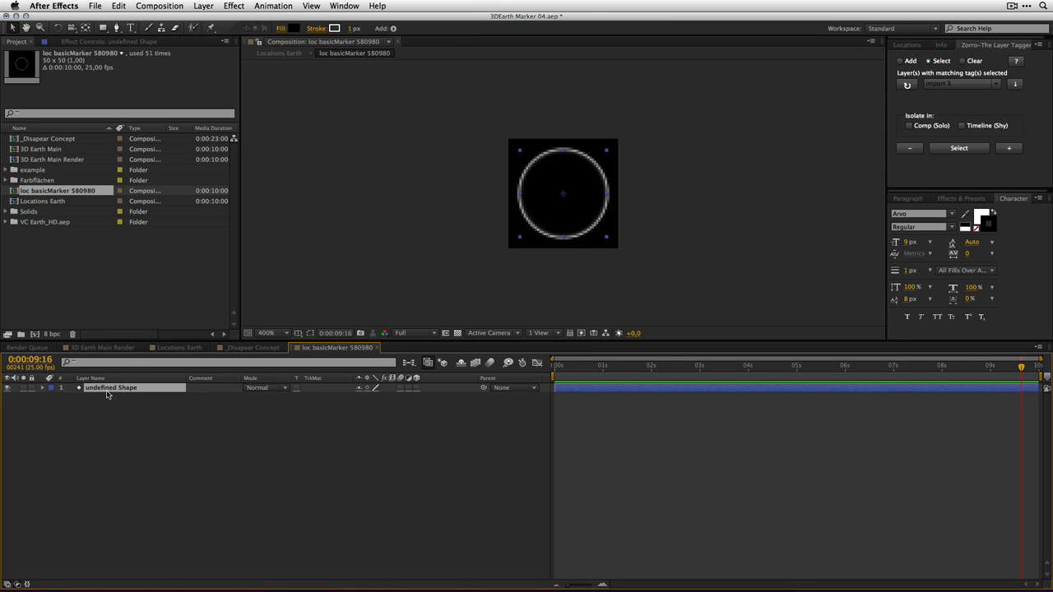
{"action": "key", "text": "super+s"}
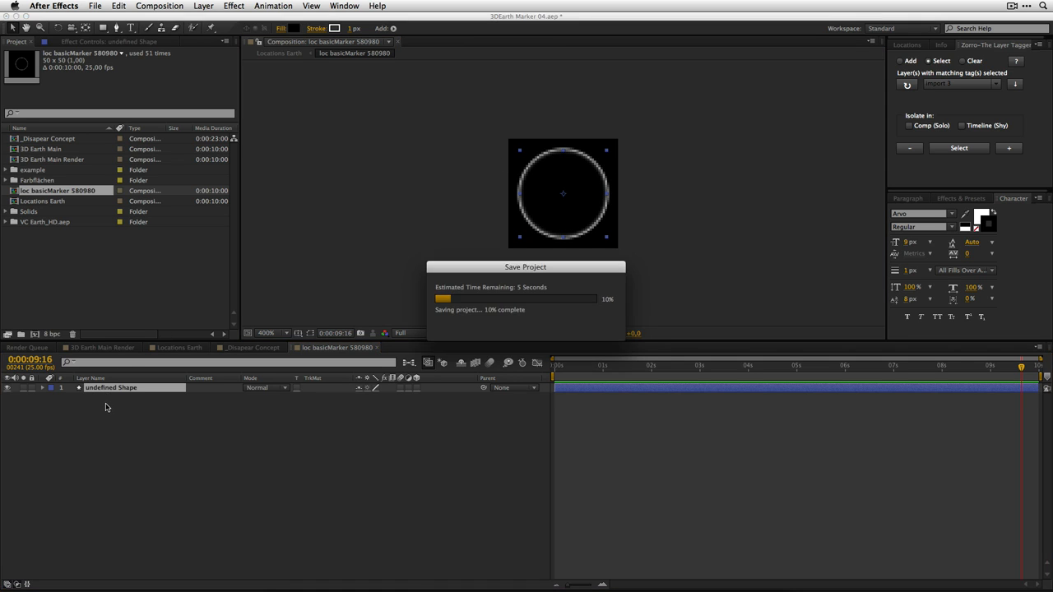
Step: Inspect the circle shape's Fill 1 properties, including its opacity, inside Group 1
{"action": "left_click", "coordinate": [43, 388]}
{"action": "left_click", "coordinate": [52, 398]}
{"action": "left_click", "coordinate": [60, 408]}
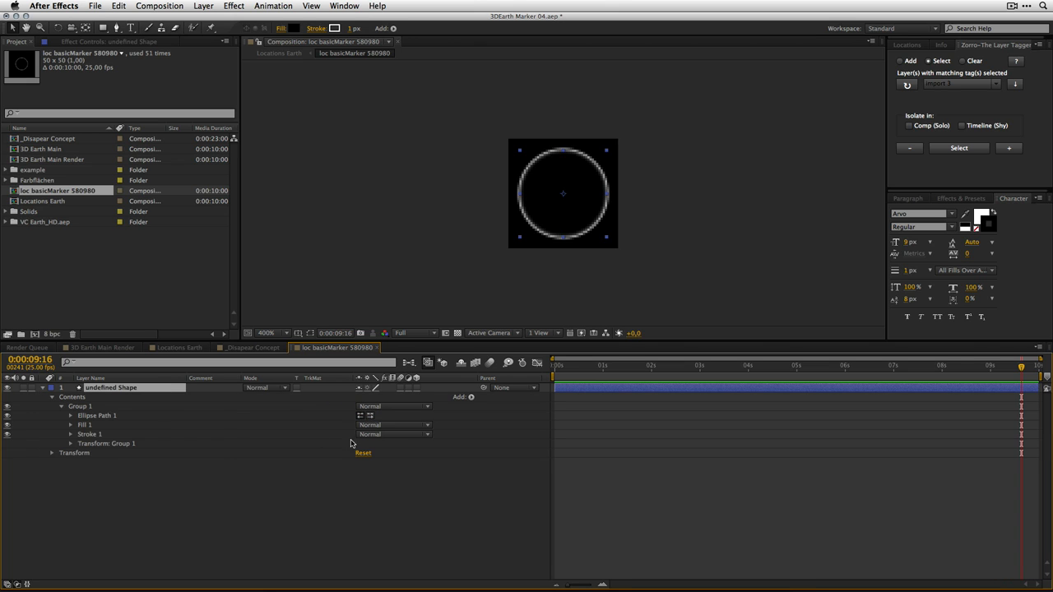
{"action": "left_click", "coordinate": [71, 424]}
{"action": "left_click", "coordinate": [359, 463]}
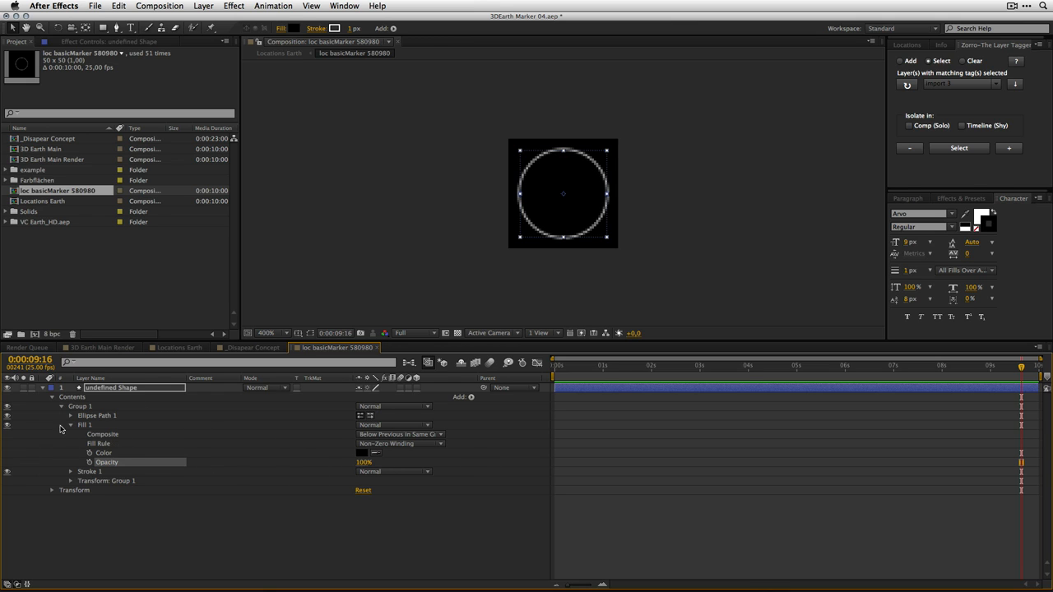
{"action": "left_click", "coordinate": [70, 426]}
Step: Turn the circle shape into a 3D layer and duplicate it
{"action": "left_click", "coordinate": [93, 389]}
{"action": "key", "text": "p"}
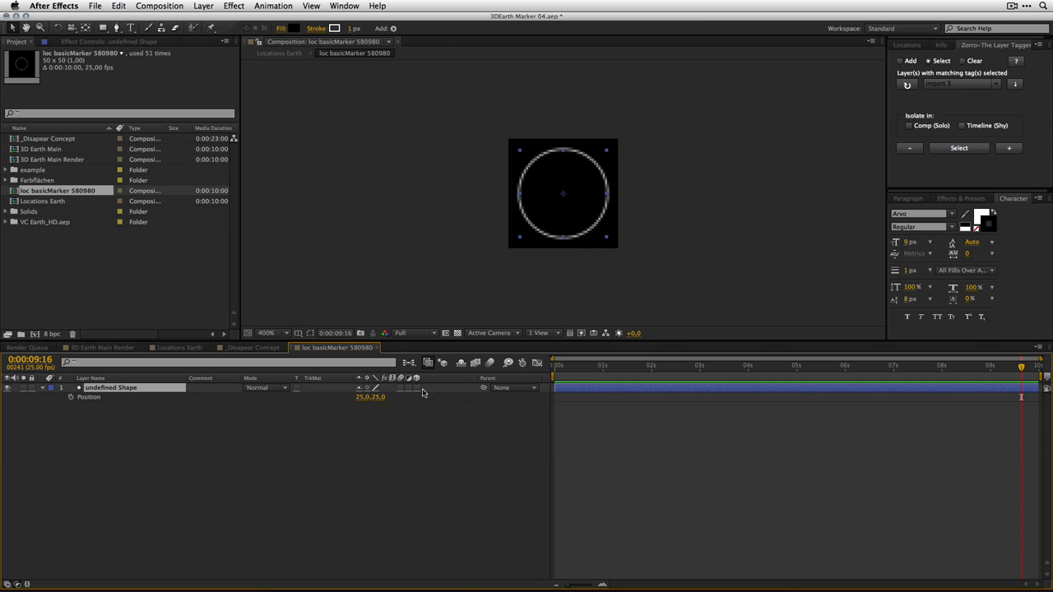
{"action": "left_click", "coordinate": [415, 388]}
{"action": "key", "text": "super+d"}
Step: Move the duplicated circle forward in depth by setting its Z position to -2
{"action": "left_click", "coordinate": [43, 397]}
{"action": "key", "text": "p"}
{"action": "left_click", "coordinate": [394, 397]}
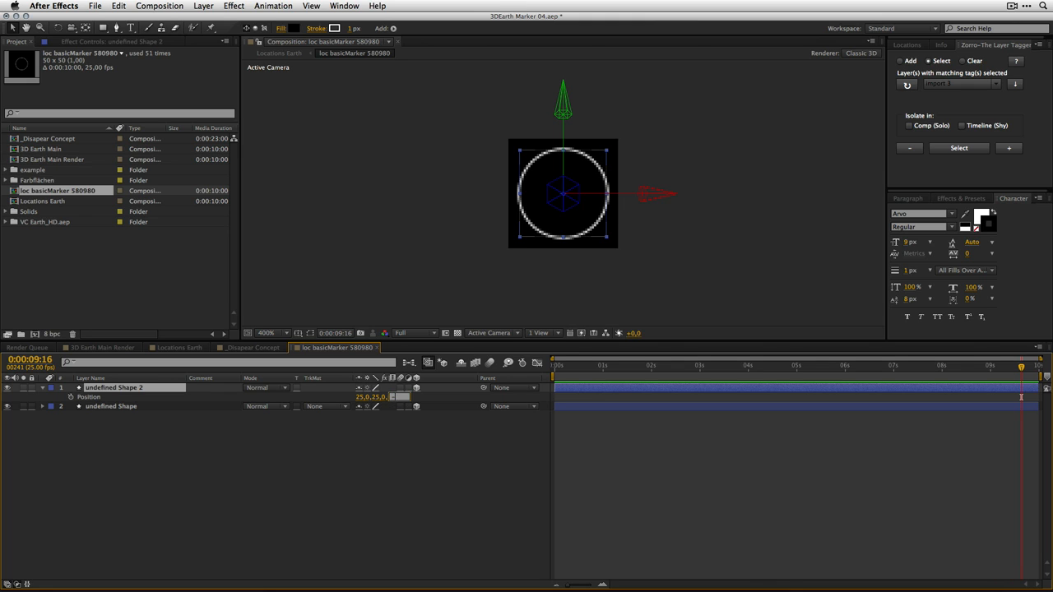
{"action": "key", "text": "Return"}
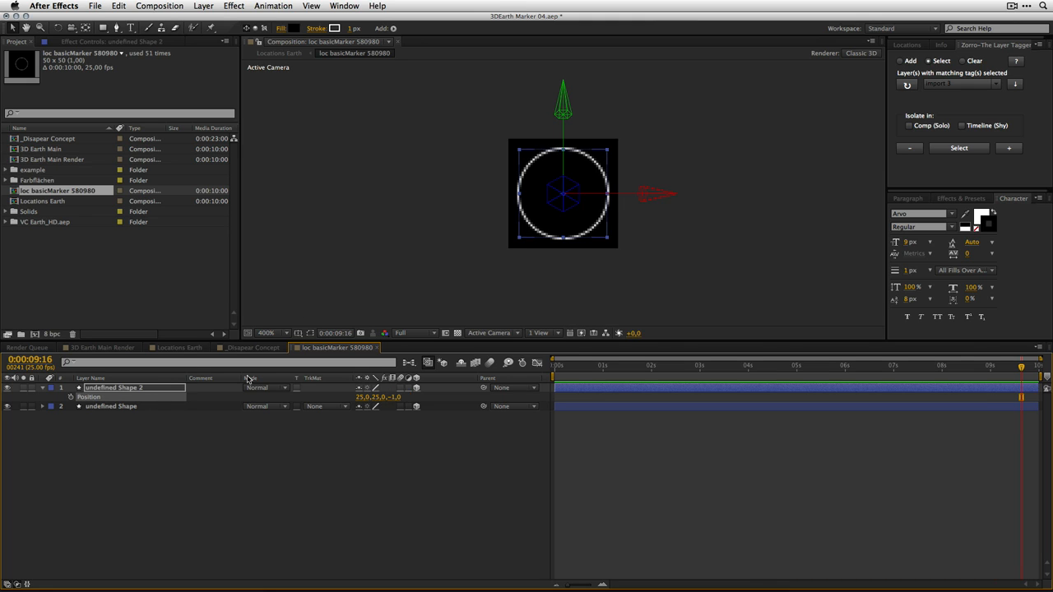
{"action": "left_click", "coordinate": [393, 398]}
{"action": "key", "text": "Return"}
Step: Scale the duplicated circle down to 113.7% to form an inner ring
{"action": "left_click", "coordinate": [99, 390]}
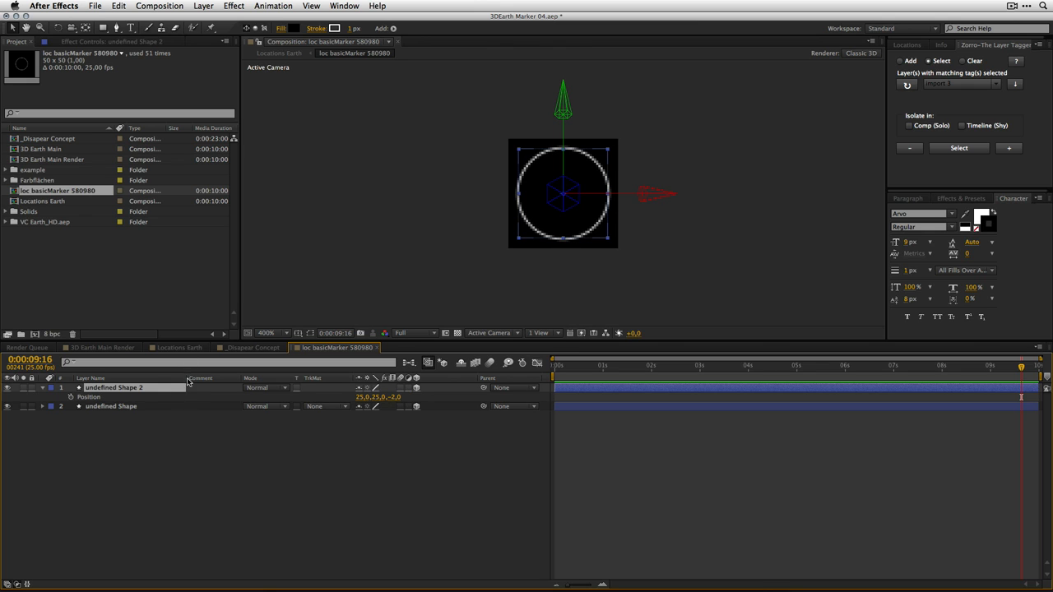
{"action": "key", "text": "s"}
{"action": "left_click_drag", "start_coordinate": [380, 396], "coordinate": [348, 404]}
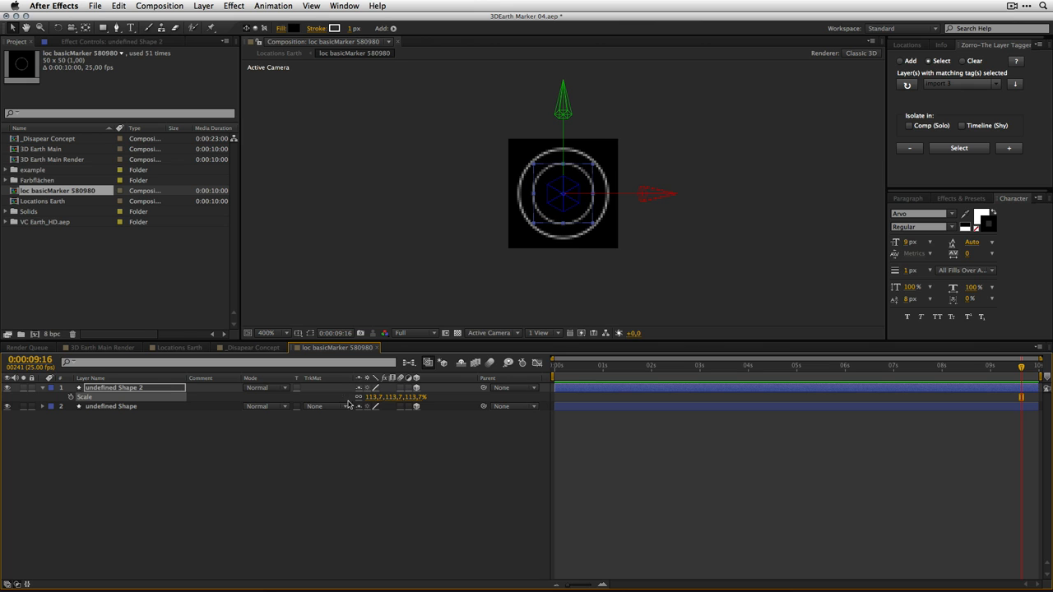
Step: Fill the duplicated inner circle with yellow, F5D500
{"action": "left_click", "coordinate": [293, 28]}
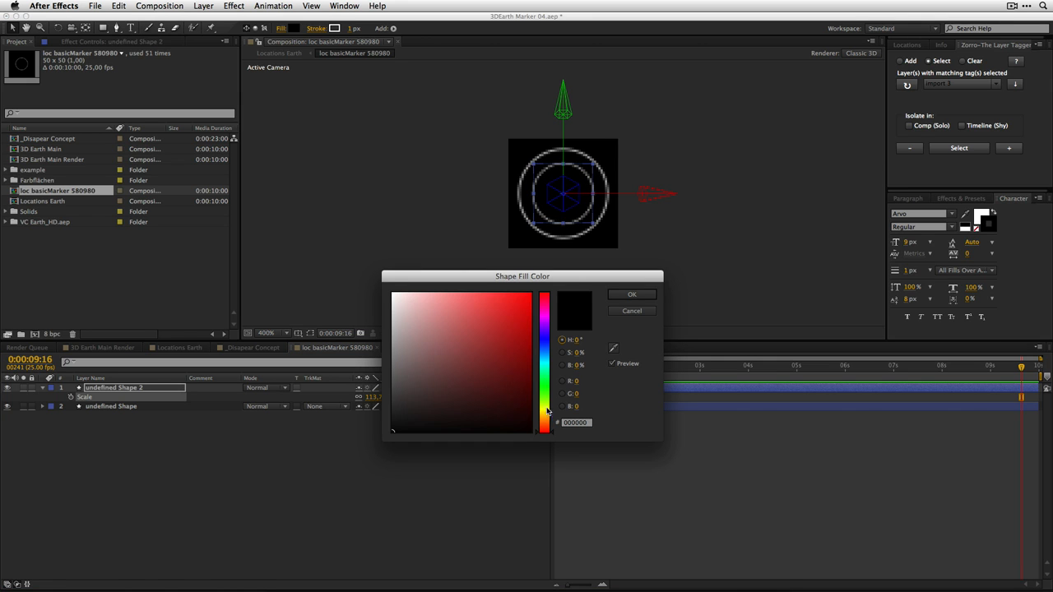
{"action": "left_click", "coordinate": [547, 412]}
{"action": "left_click", "coordinate": [530, 298]}
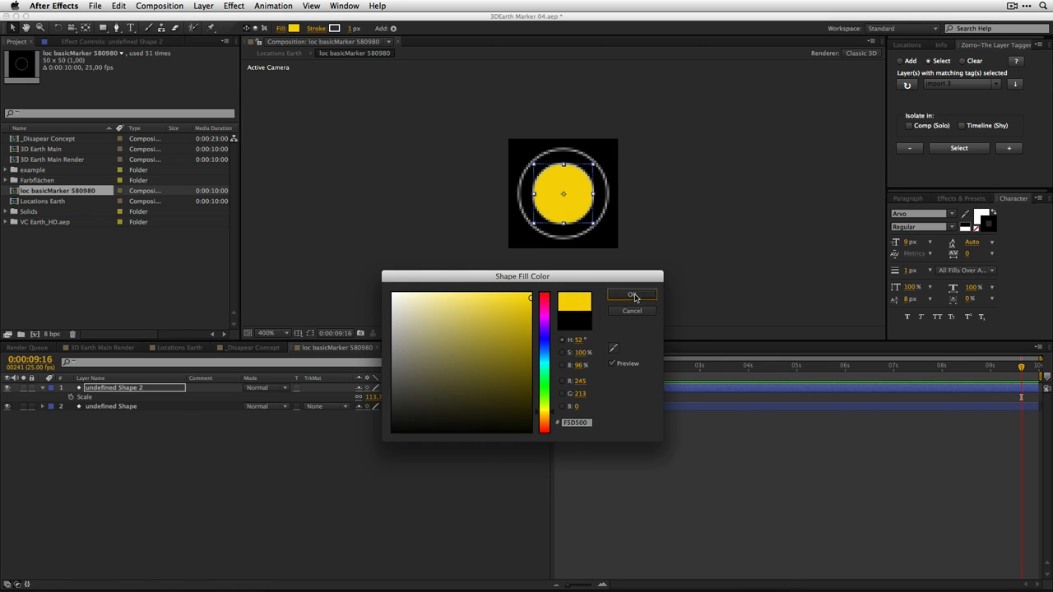
{"action": "left_click", "coordinate": [635, 297]}
{"action": "left_click", "coordinate": [287, 475]}
Step: Duplicate the yellow circle layer and set the copy's Z position to -4
{"action": "left_click", "coordinate": [92, 389]}
{"action": "key", "text": "super+d"}
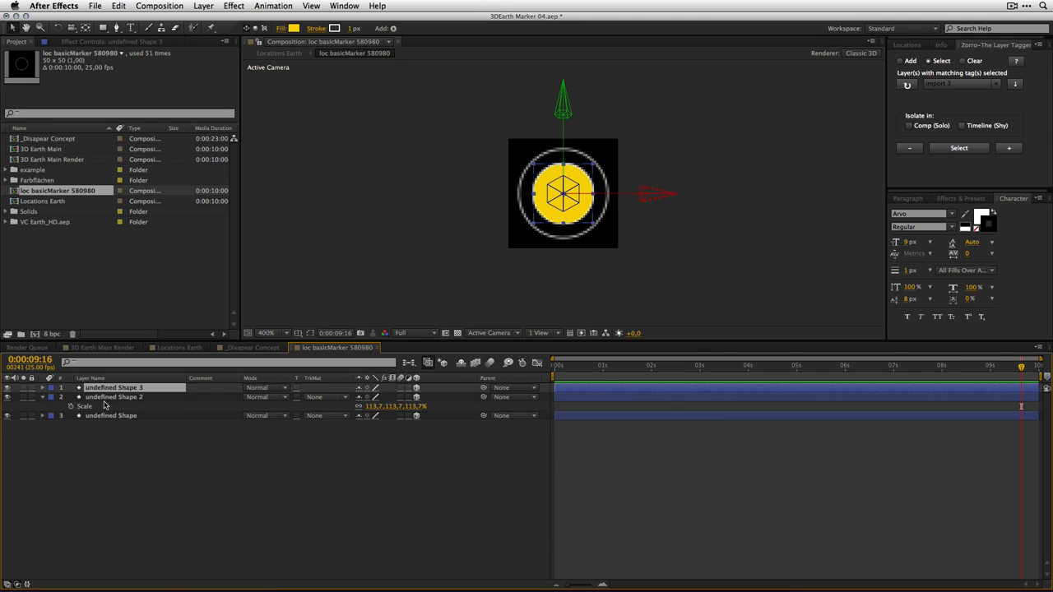
{"action": "key", "text": "p"}
{"action": "left_click", "coordinate": [396, 396]}
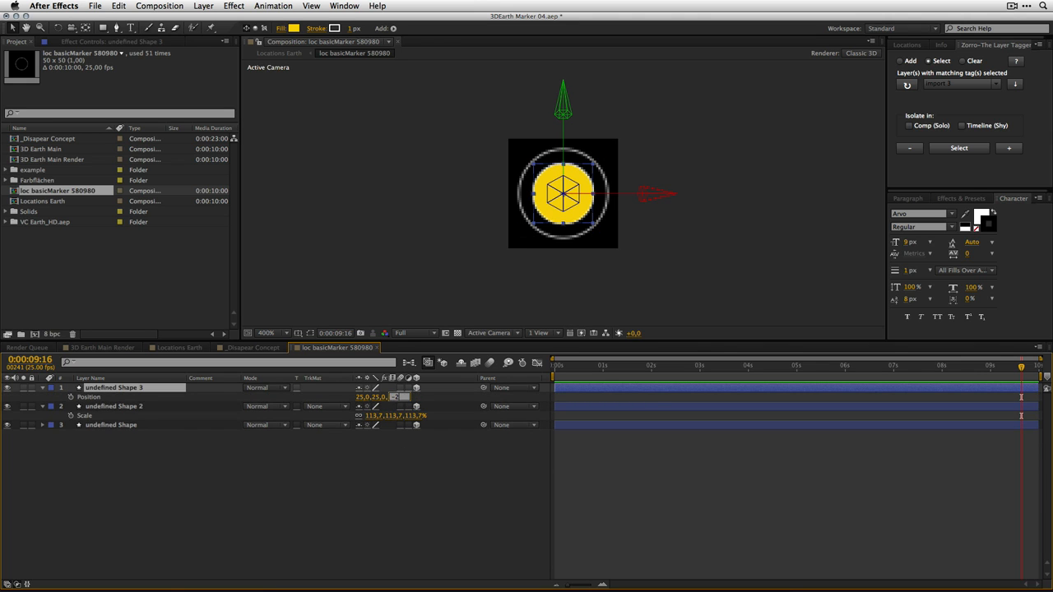
{"action": "key", "text": "Return"}
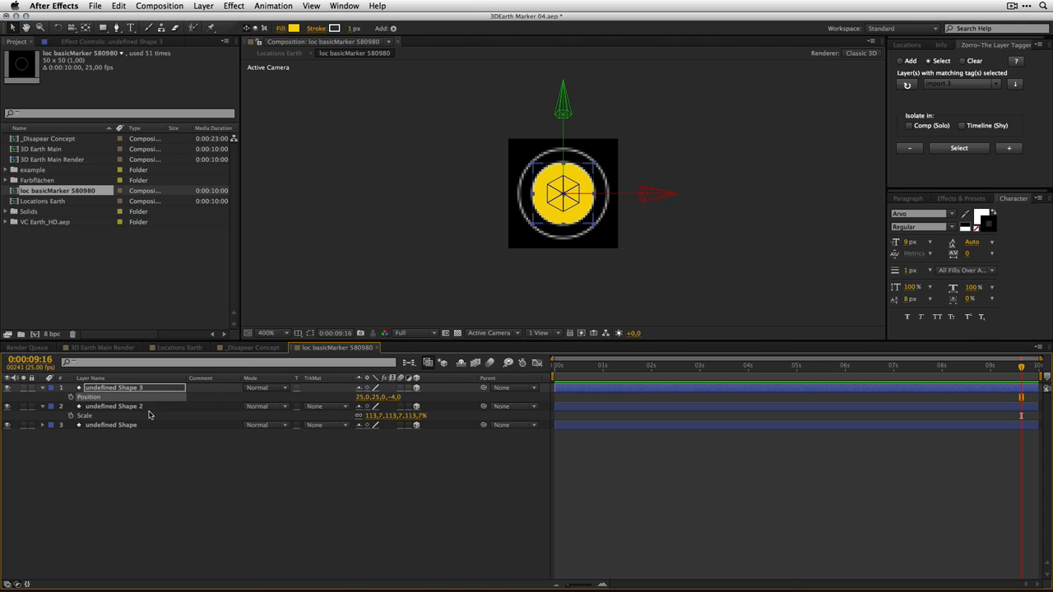
Step: Scale the topmost circle copy down to 62.7% to form the marker's centre
{"action": "key", "text": "s"}
{"action": "left_click_drag", "start_coordinate": [369, 398], "coordinate": [346, 401]}
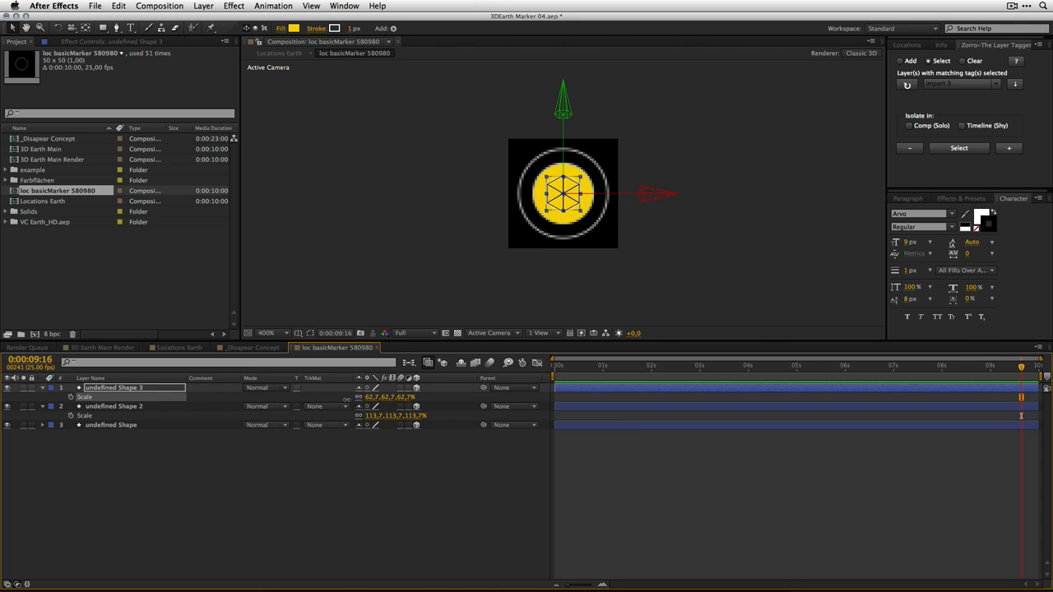
{"action": "key", "text": "p"}
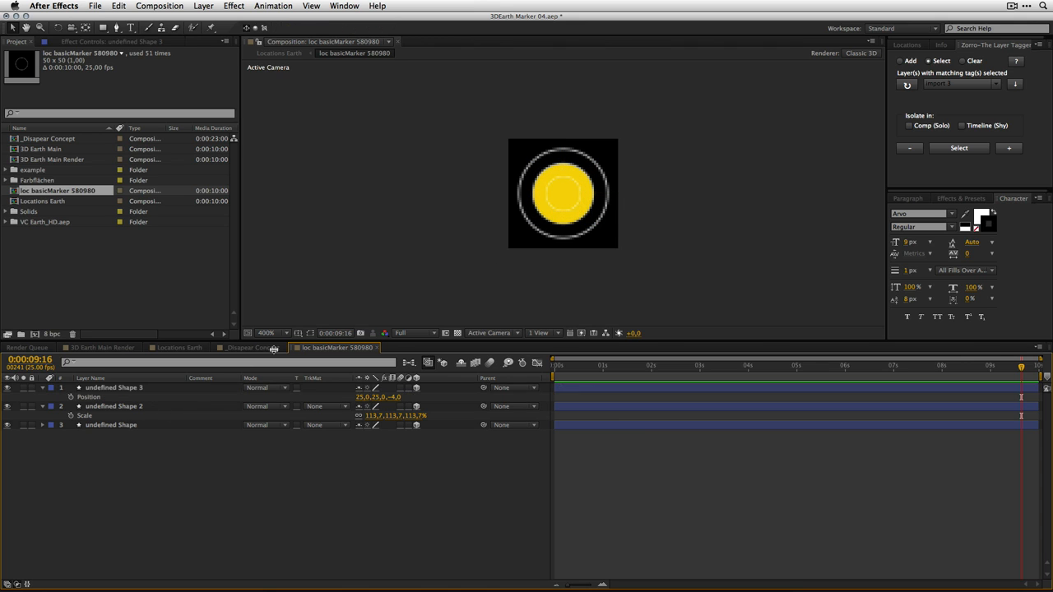
Step: Change the fill colour of the small centre circle to medium grey
{"action": "left_click", "coordinate": [98, 389]}
{"action": "left_click", "coordinate": [294, 29]}
{"action": "left_click_drag", "start_coordinate": [419, 367], "coordinate": [352, 351]}
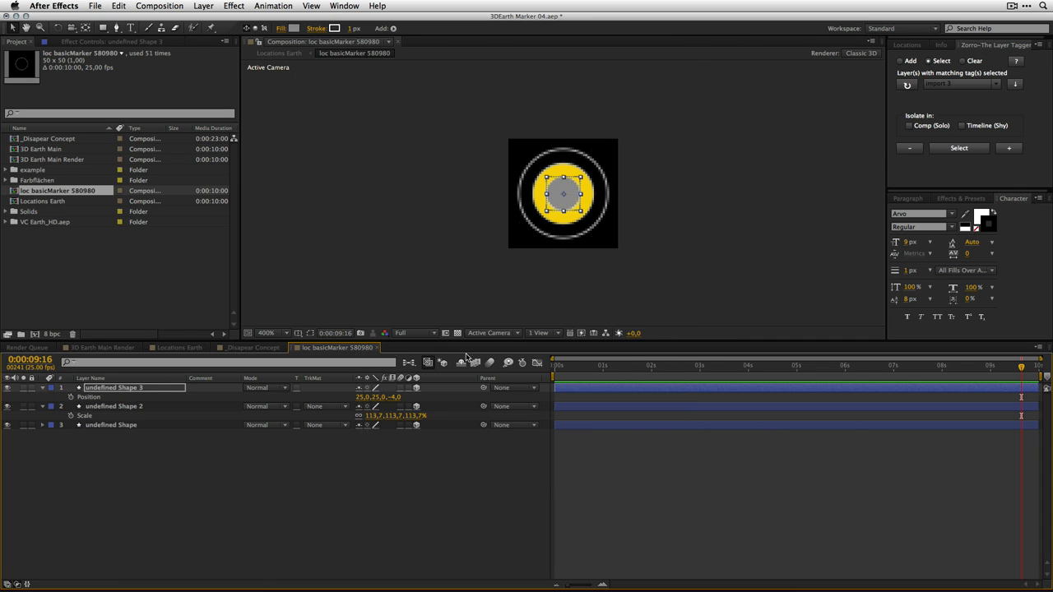
{"action": "left_click", "coordinate": [628, 294]}
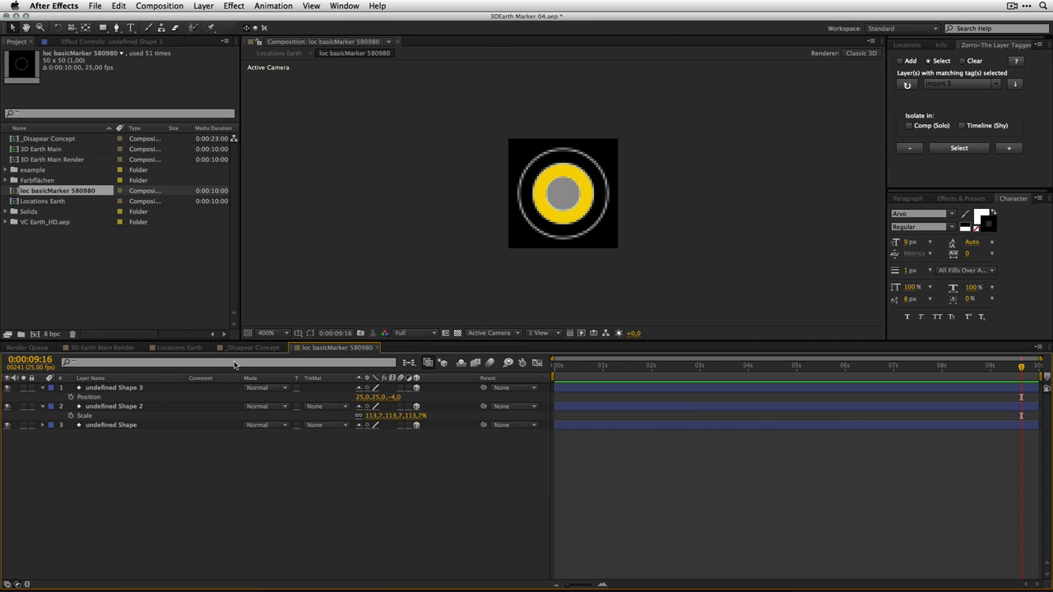
Step: Switch the composition to Custom View 1 and orbit around the marker to inspect its layered depth
{"action": "left_click", "coordinate": [489, 333]}
{"action": "left_click", "coordinate": [484, 425]}
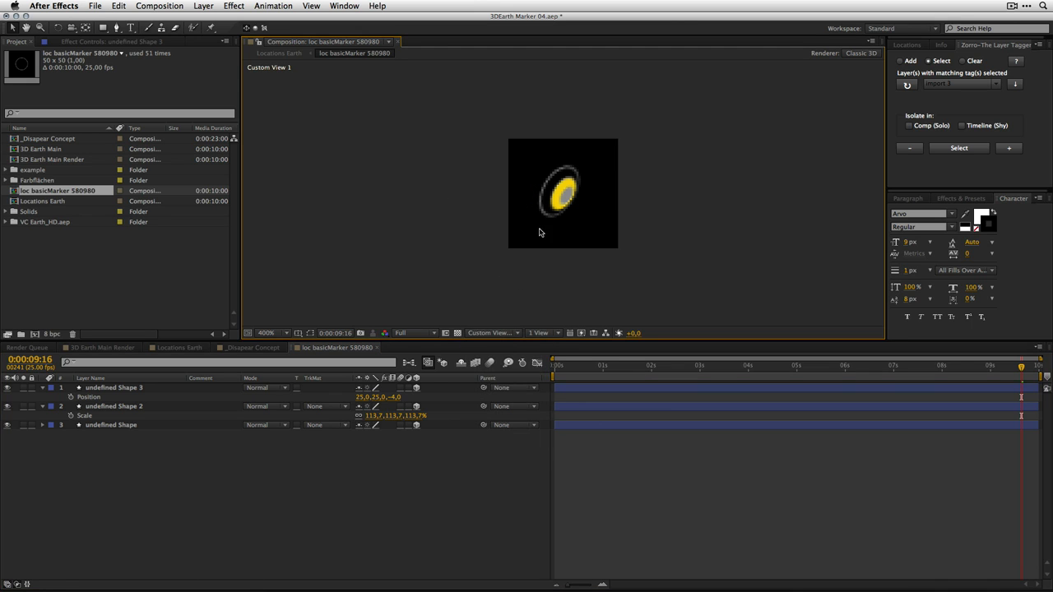
{"action": "key", "text": "c"}
{"action": "mouse_move", "coordinate": [565, 218]}
{"action": "left_mouse_down"}
{"action": "mouse_move", "coordinate": [439, 52]}
{"action": "mouse_move", "coordinate": [514, 83]}
{"action": "mouse_move", "coordinate": [524, 119]}
{"action": "mouse_move", "coordinate": [438, 290]}
{"action": "left_mouse_up"}
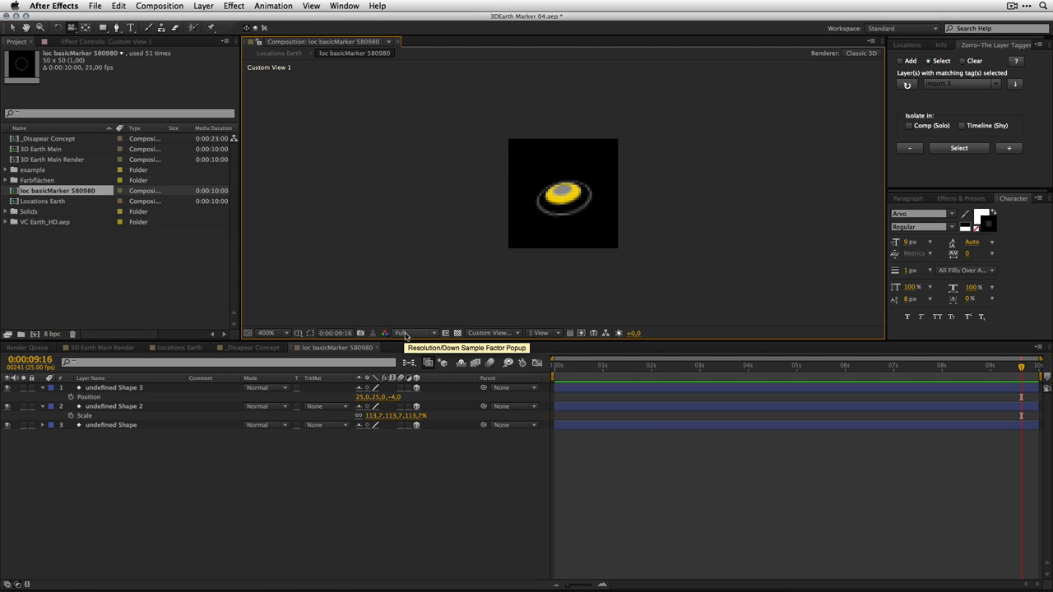
Step: Return to the Locations Earth composition and select all layers tagged "import 1"
{"action": "key", "text": "slash"}
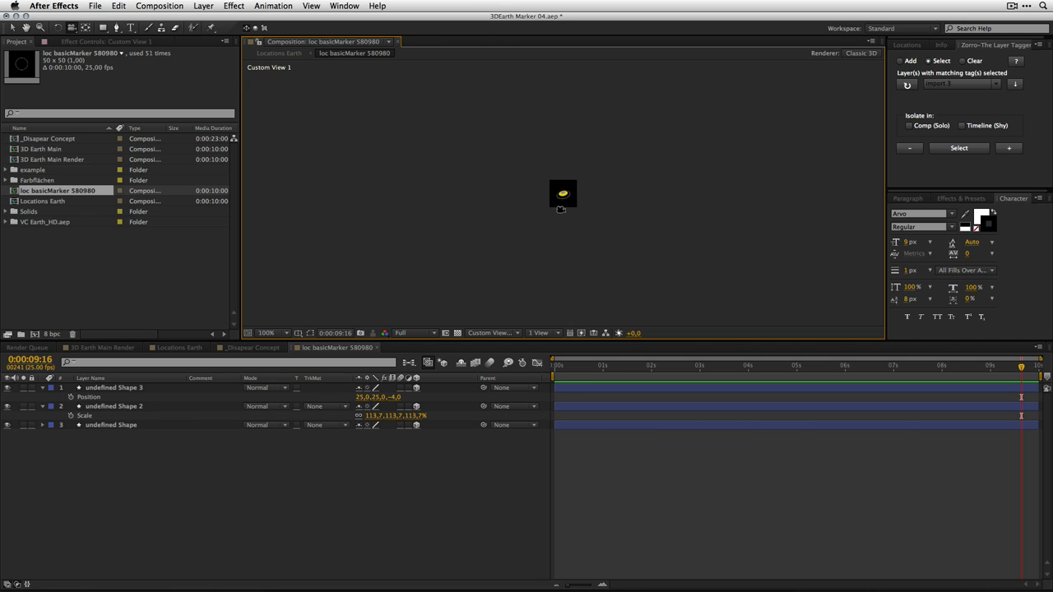
{"action": "key", "text": "Tab"}
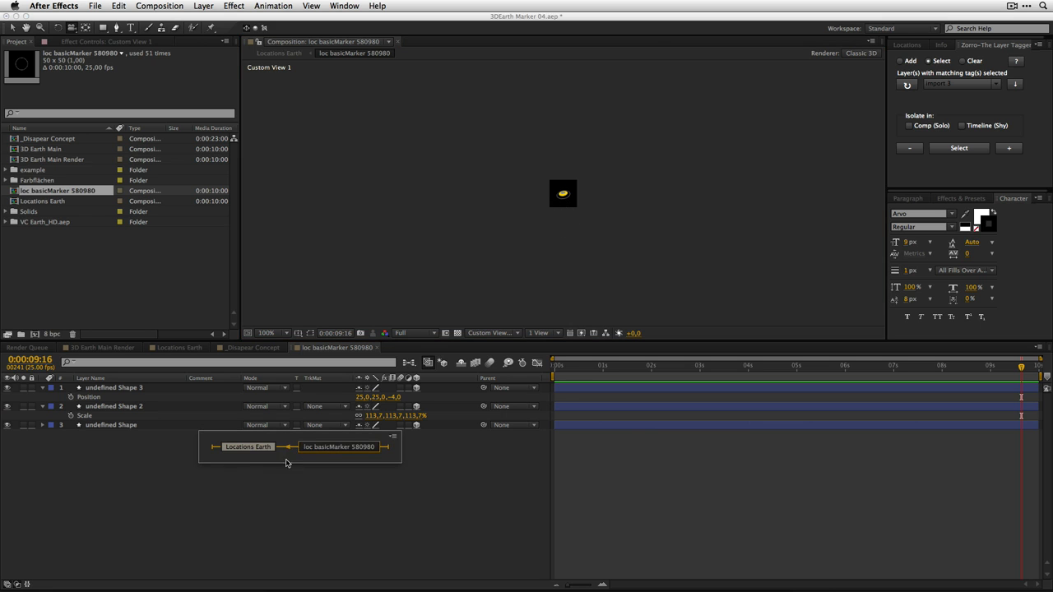
{"action": "left_click", "coordinate": [247, 446]}
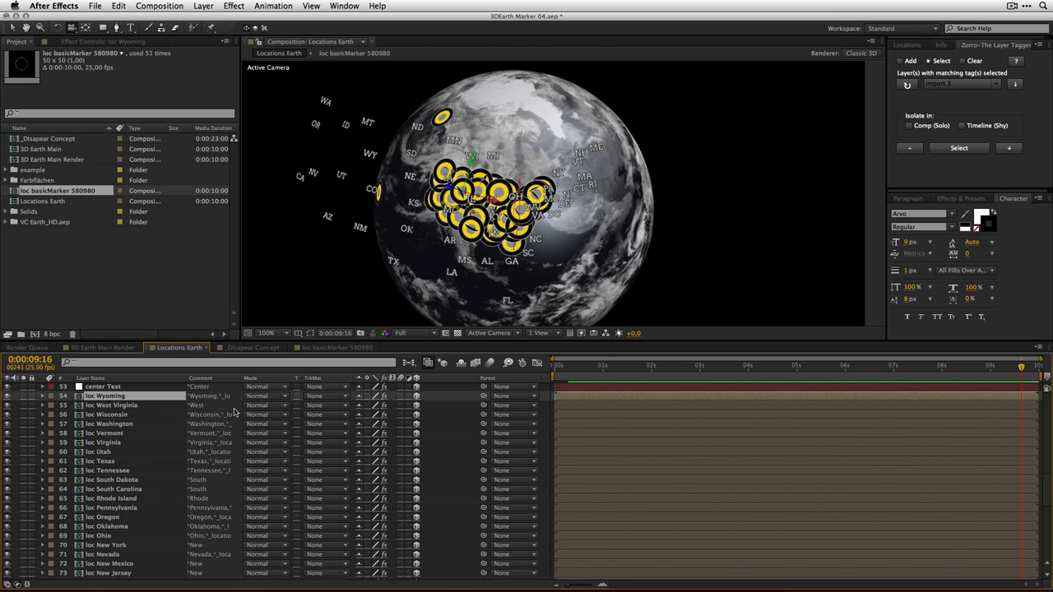
{"action": "left_click", "coordinate": [958, 84]}
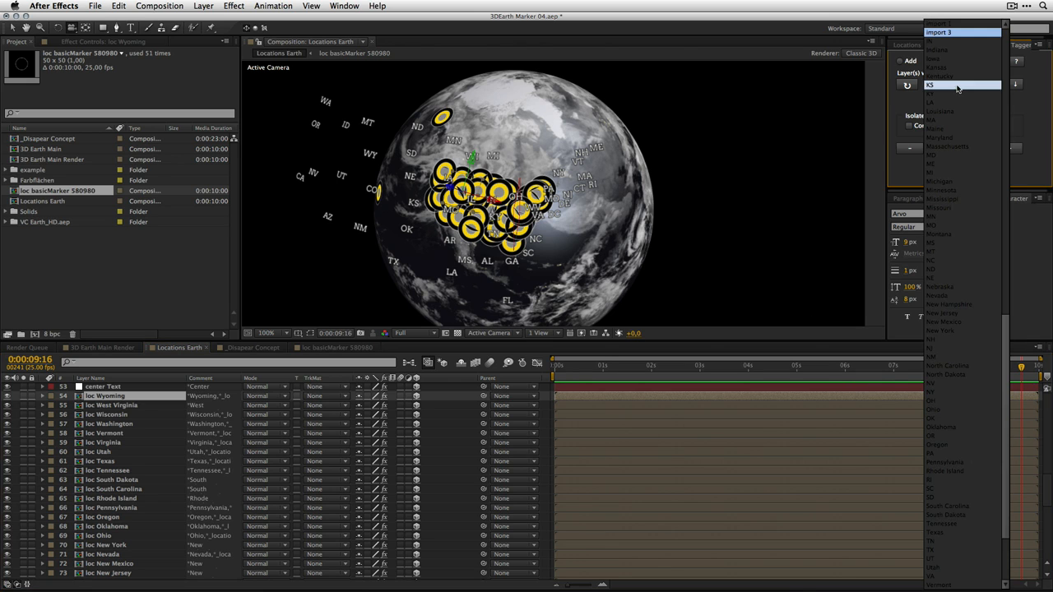
{"action": "left_click", "coordinate": [959, 31]}
{"action": "left_click", "coordinate": [961, 149]}
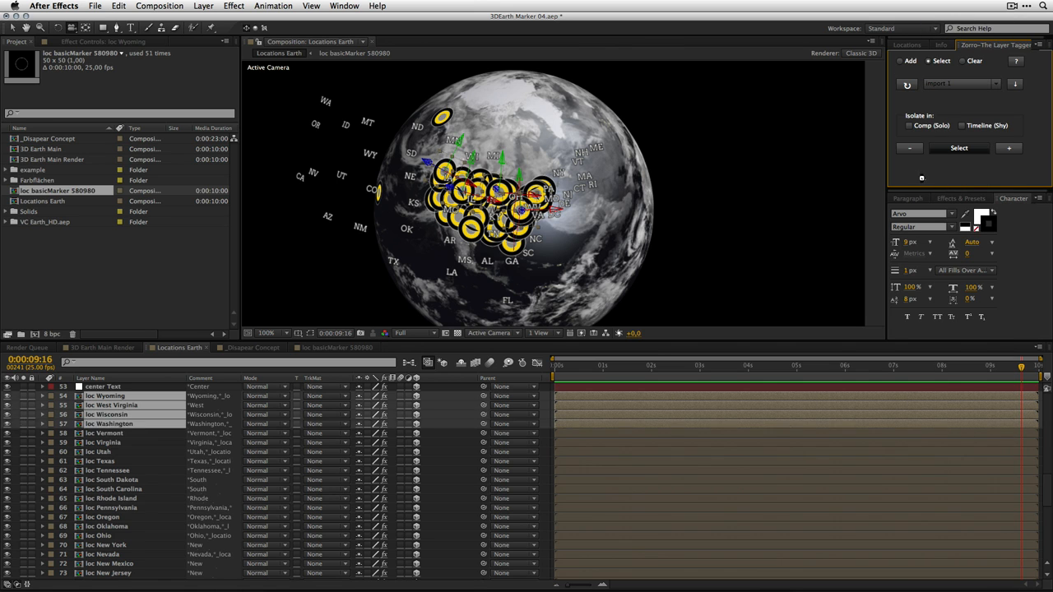
Step: Reveal the Scale property of the selected marker layers, reduce it to 29% and deselect the layers
{"action": "key", "text": "s"}
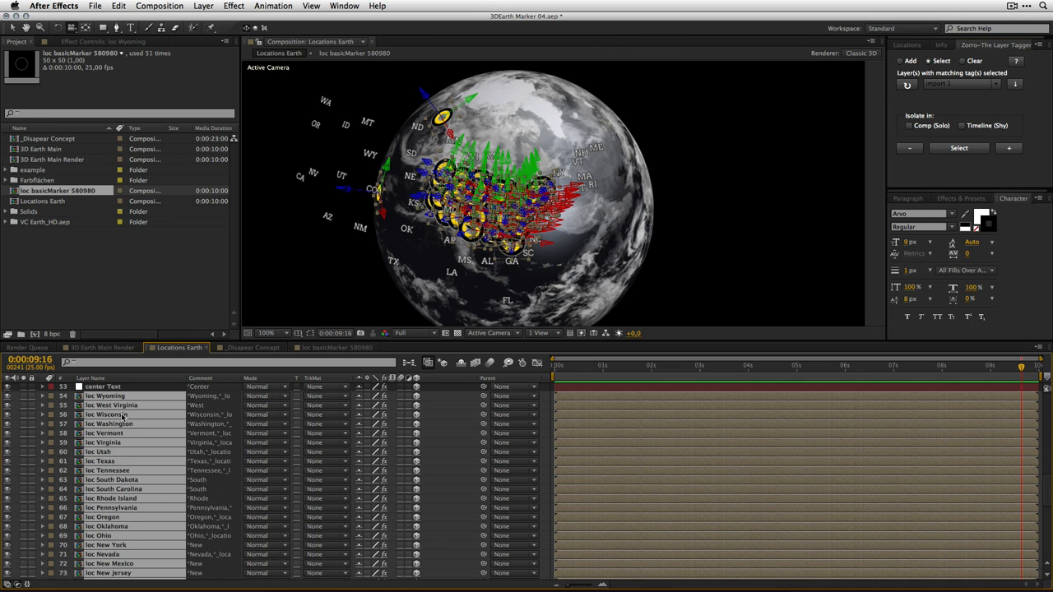
{"action": "left_click_drag", "start_coordinate": [374, 405], "coordinate": [326, 403]}
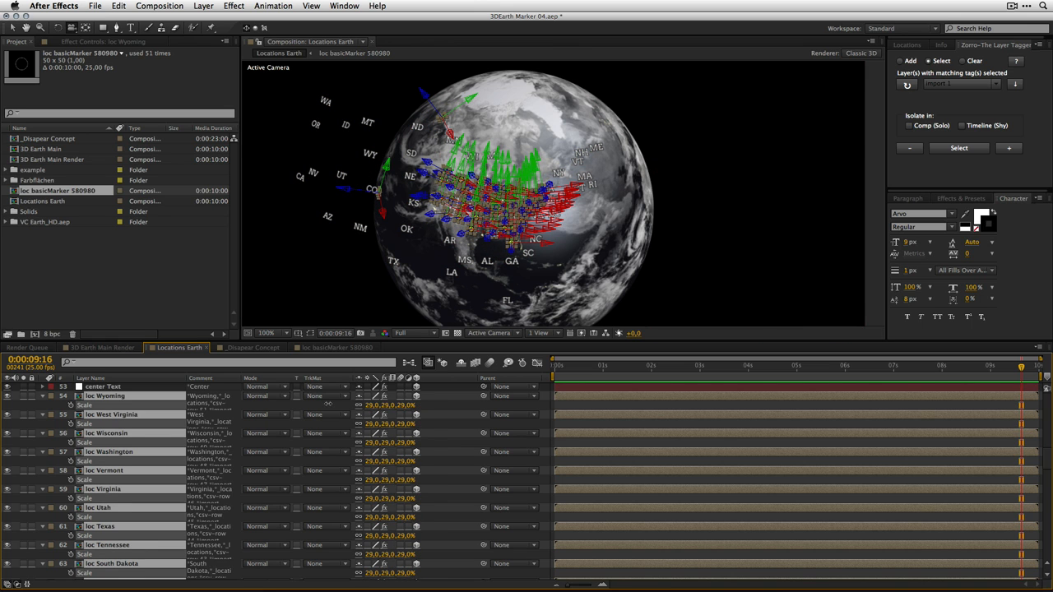
{"action": "left_click", "coordinate": [368, 396]}
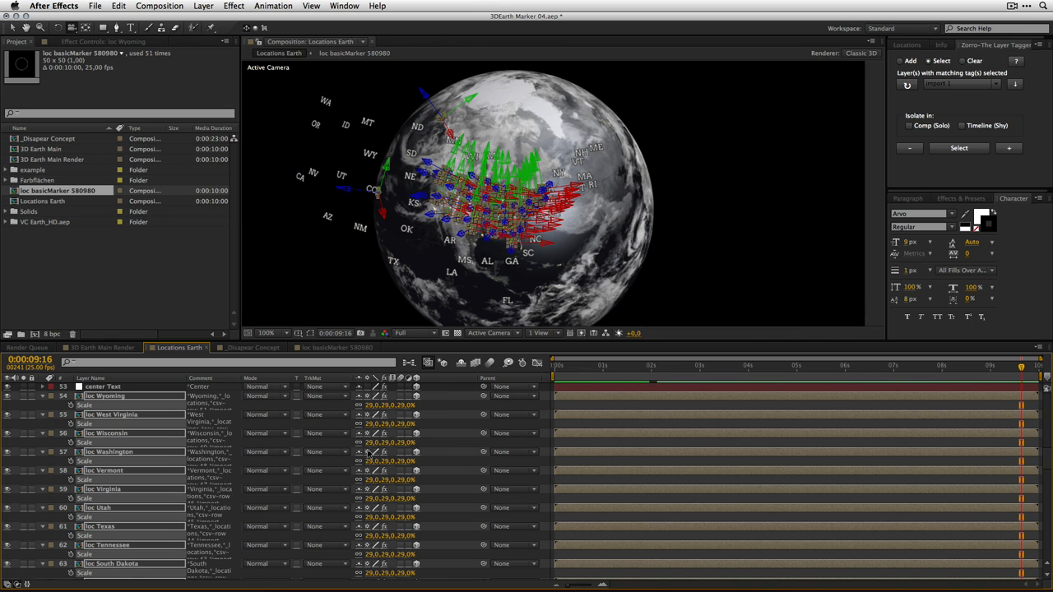
{"action": "key", "text": "F2"}
Step: Turn off Depth of Field in the Camera Options of the Cam 1 layer
{"action": "left_click_drag", "start_coordinate": [483, 192], "coordinate": [463, 163]}
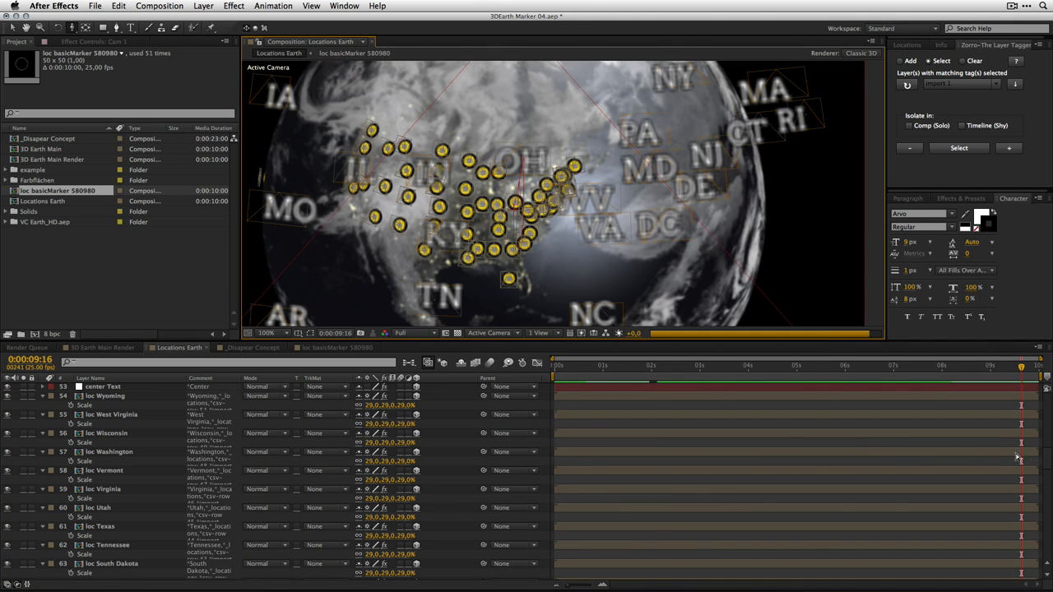
{"action": "left_click_drag", "start_coordinate": [1048, 459], "coordinate": [1047, 401]}
{"action": "left_click", "coordinate": [95, 388]}
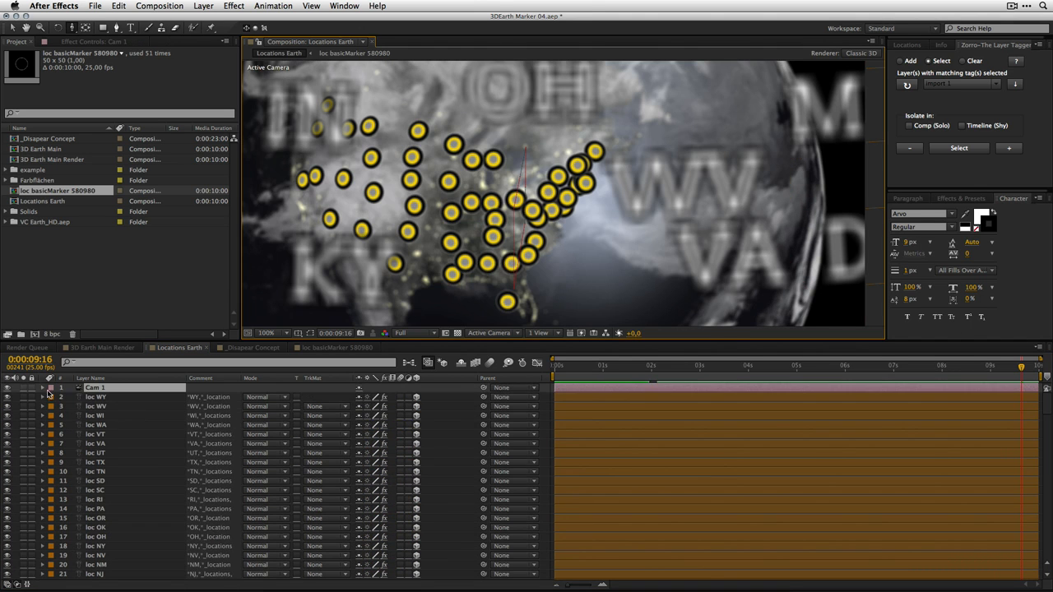
{"action": "left_click", "coordinate": [43, 388]}
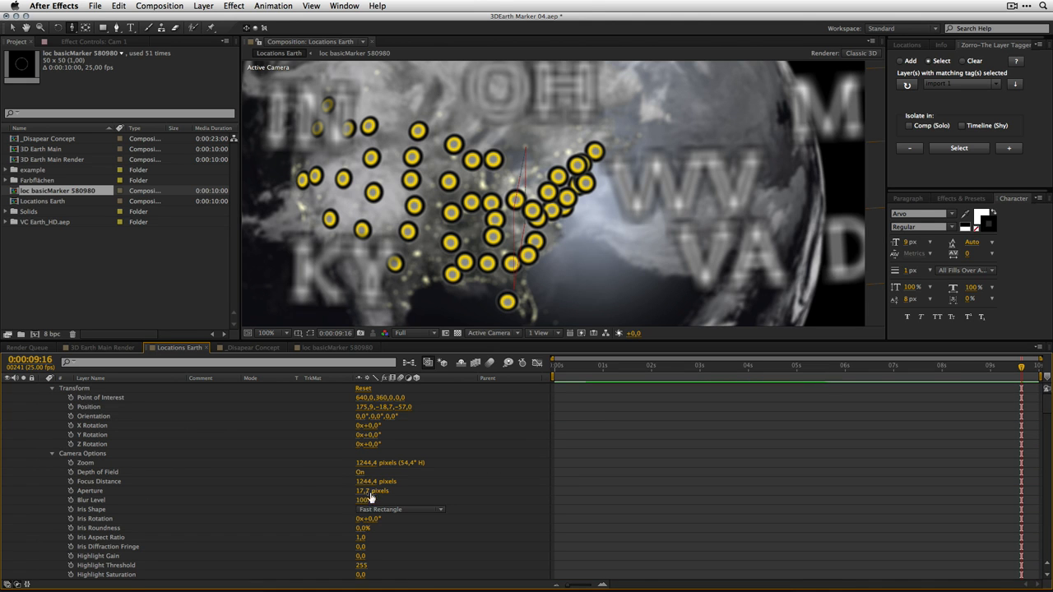
{"action": "left_click", "coordinate": [359, 473]}
{"action": "left_click_drag", "start_coordinate": [480, 247], "coordinate": [491, 195]}
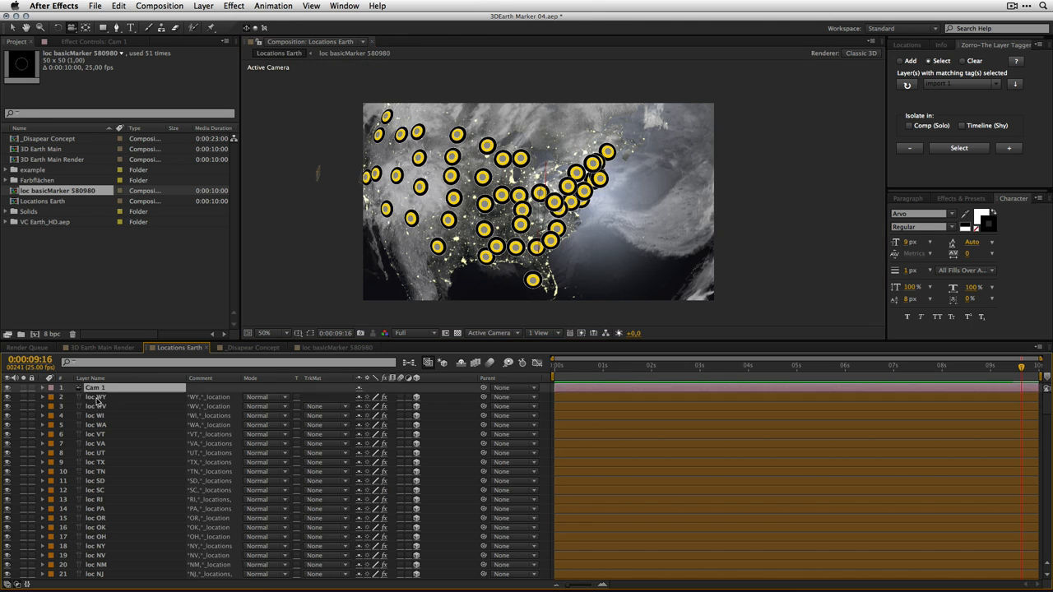
Step: Reselect all layers tagged "import 1" and reduce the markers' Scale to 20%, then further to 15%
{"action": "left_click", "coordinate": [96, 398]}
{"action": "left_click", "coordinate": [959, 148]}
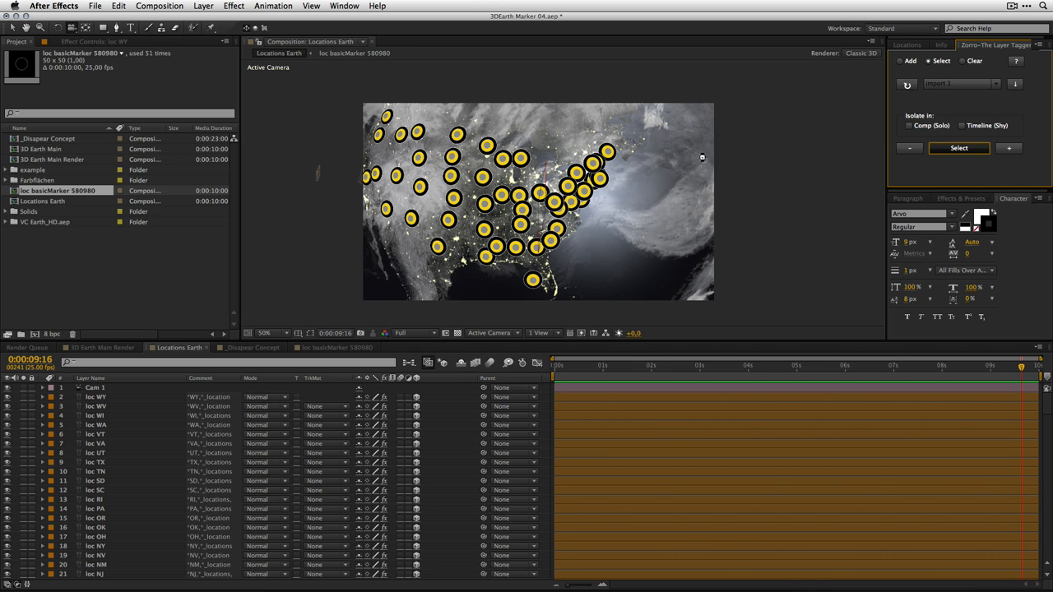
{"action": "scroll", "coordinate": [953, 448], "scroll_direction": "down", "scroll_amount": 5}
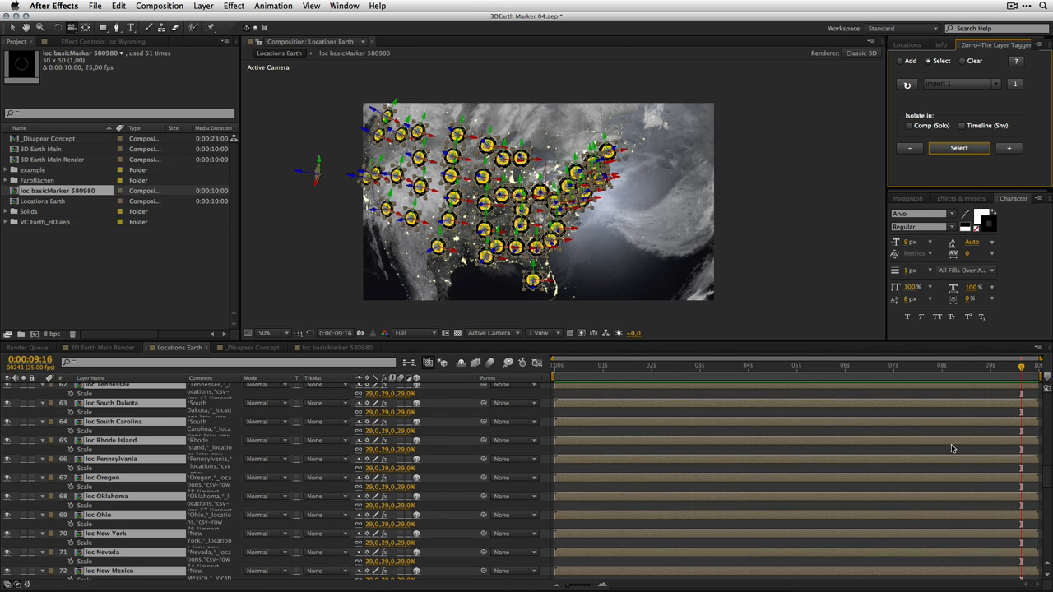
{"action": "left_click", "coordinate": [372, 413]}
{"action": "type", "text": "20"}
{"action": "key", "text": "Return"}
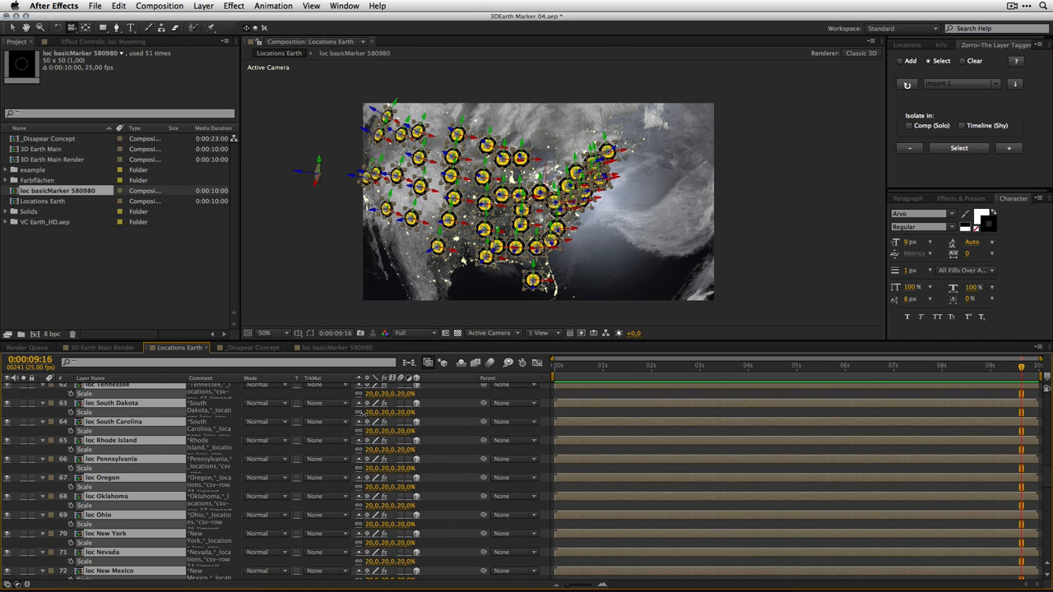
{"action": "left_click_drag", "start_coordinate": [362, 414], "coordinate": [359, 414]}
Step: Hide the layer controls in the composition view and set the selected markers' Scale to 13%
{"action": "left_click", "coordinate": [344, 6]}
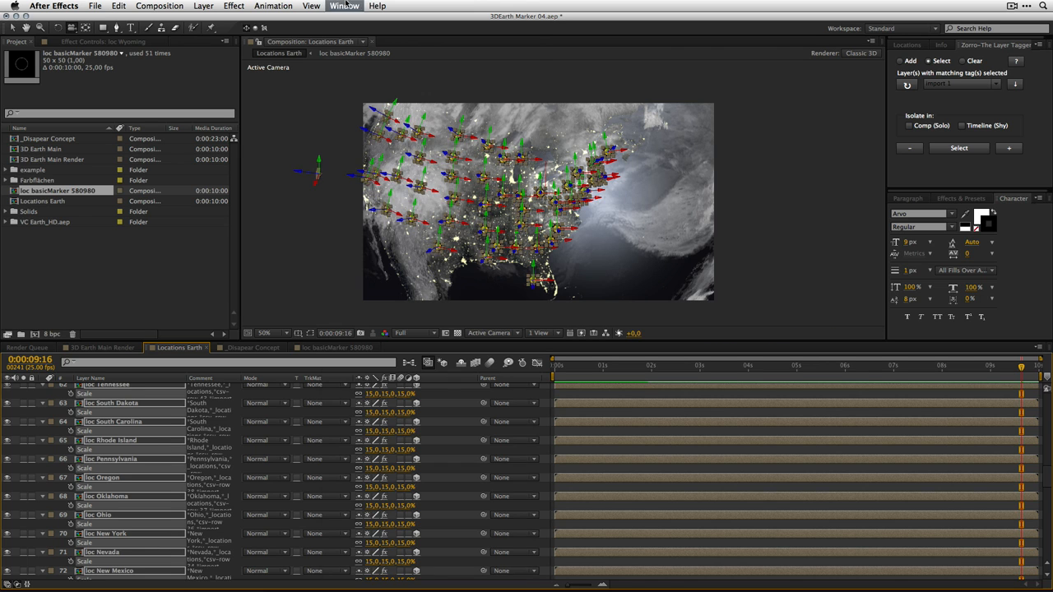
{"action": "mouse_move", "coordinate": [312, 5]}
{"action": "left_click", "coordinate": [332, 211]}
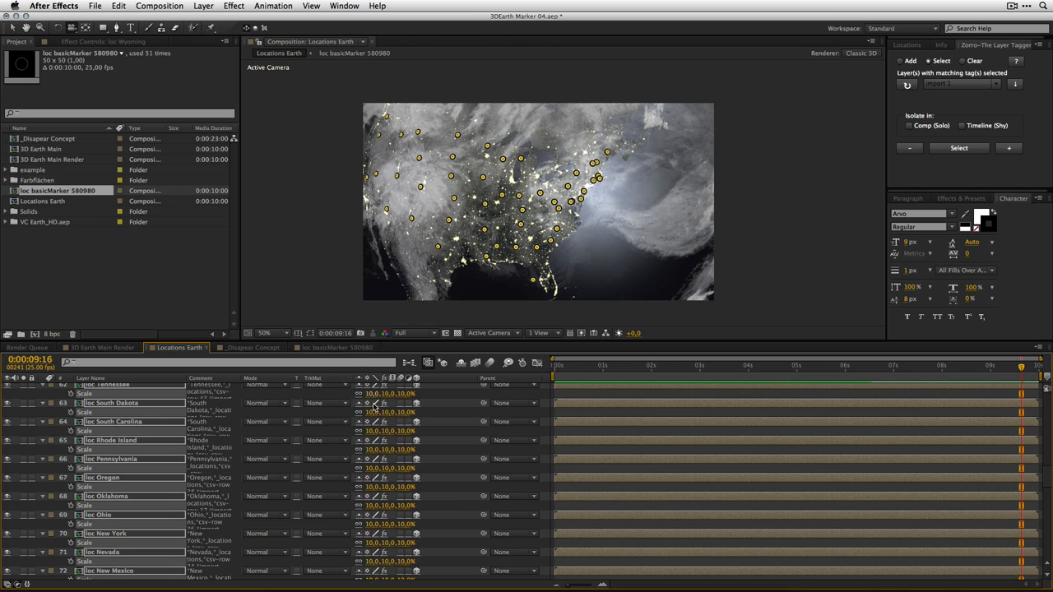
{"action": "left_click", "coordinate": [373, 394]}
{"action": "type", "text": "13"}
{"action": "key", "text": "Return"}
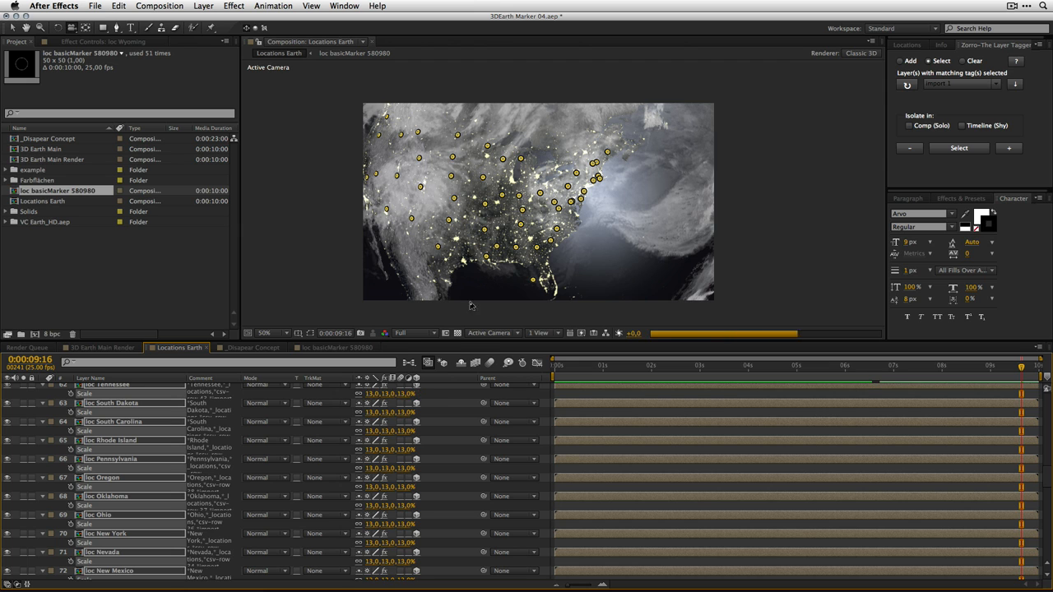
Step: Inspect the scaled markers close up and with the whole globe in frame, and review the layer stack
{"action": "left_click_drag", "start_coordinate": [457, 394], "coordinate": [536, 209]}
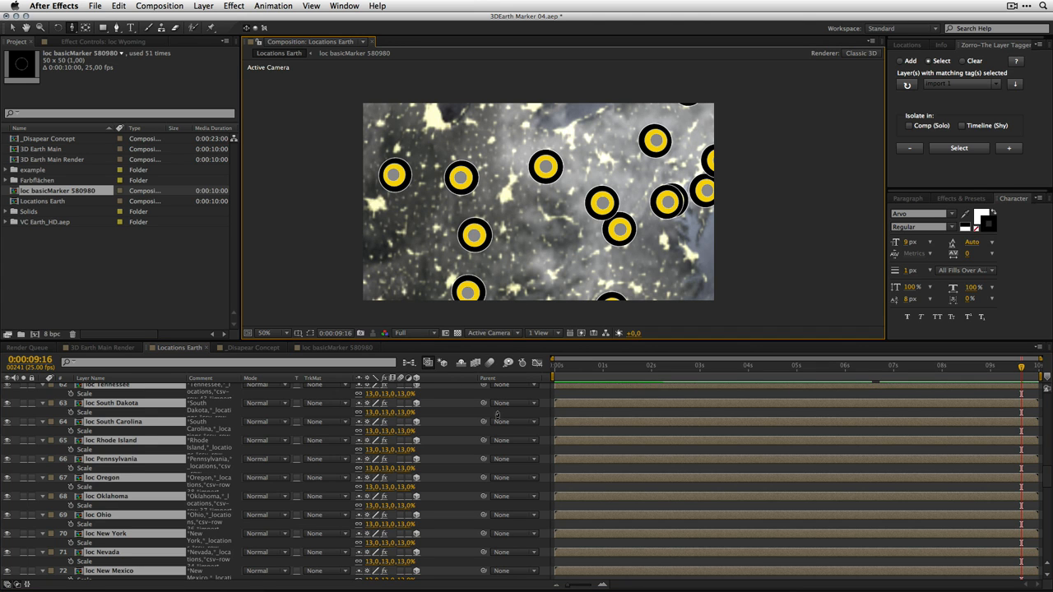
{"action": "left_click_drag", "start_coordinate": [499, 422], "coordinate": [544, 211]}
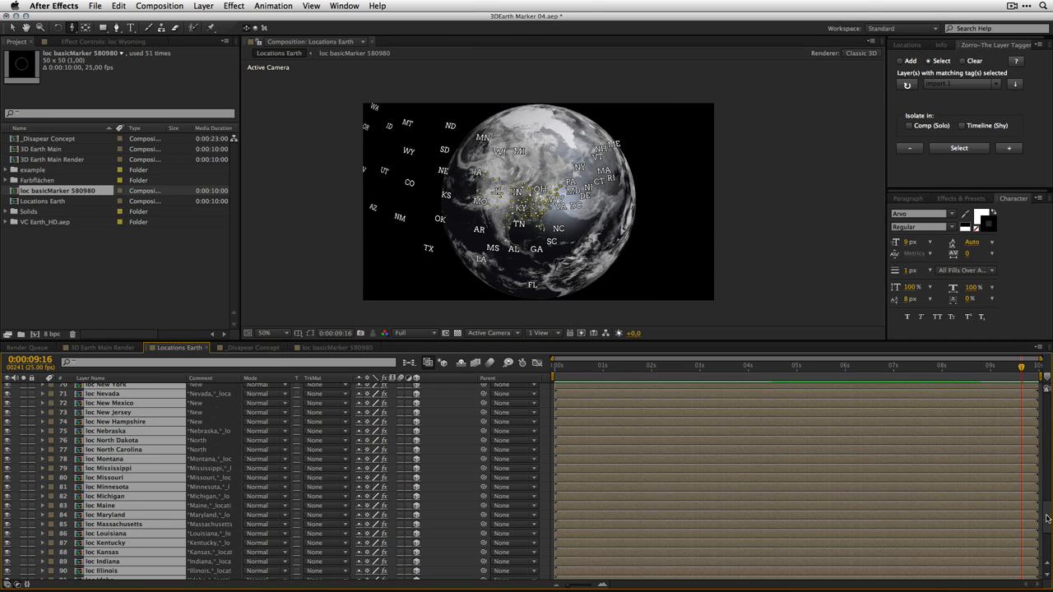
{"action": "left_click_drag", "start_coordinate": [1049, 518], "coordinate": [1048, 402]}
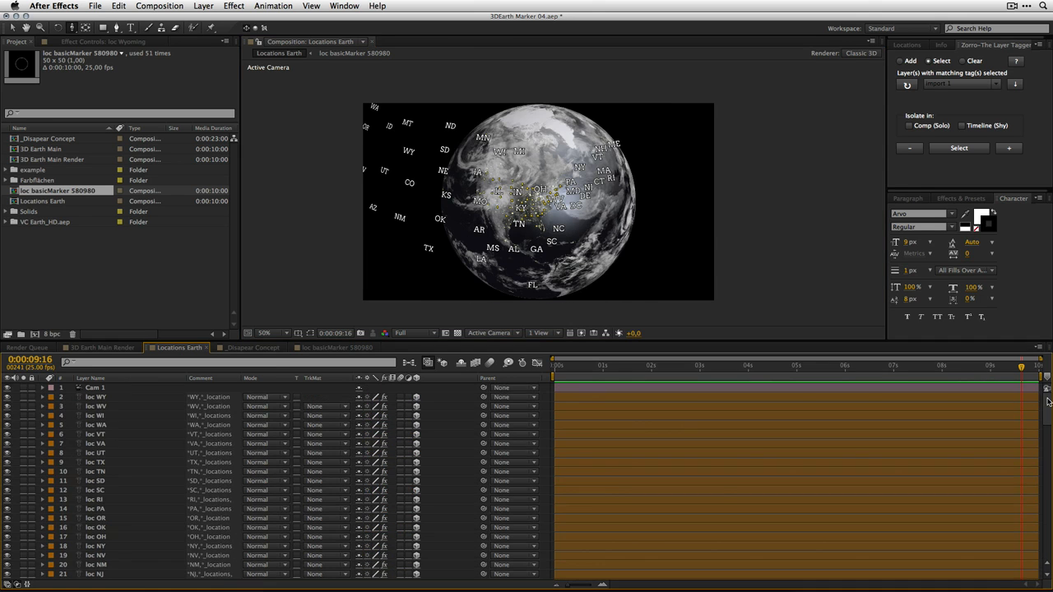
{"action": "left_click_drag", "start_coordinate": [1049, 419], "coordinate": [1049, 522]}
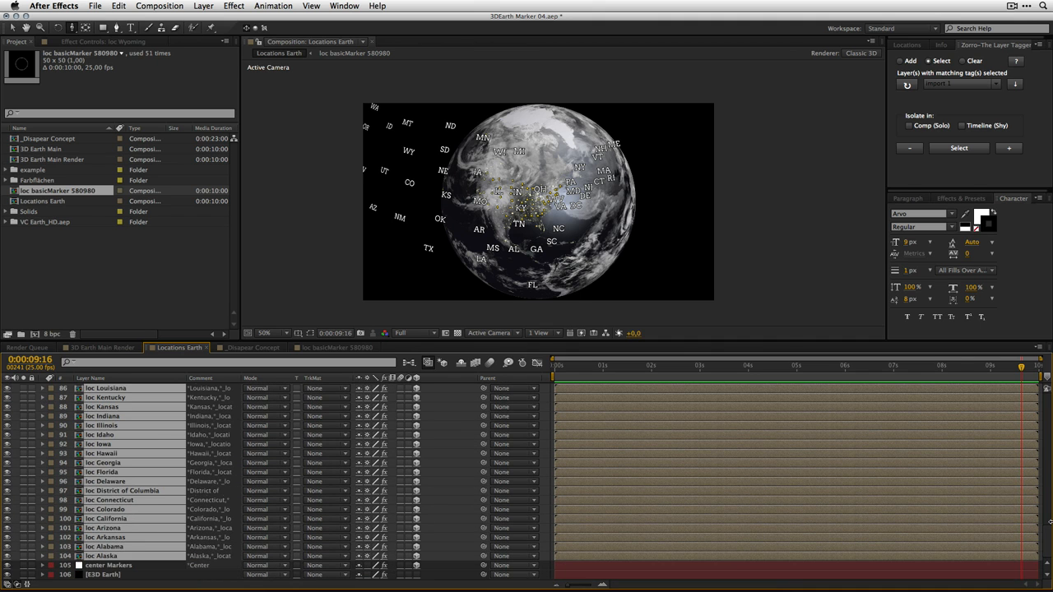
Step: Switch to the outline in Marked, open its Natural Earth link and look through the site's Extra Data page for the starfield backdrop
{"action": "key", "text": "super+Tab"}
{"action": "key", "text": "super+Tab"}
{"action": "key", "text": "super+Tab"}
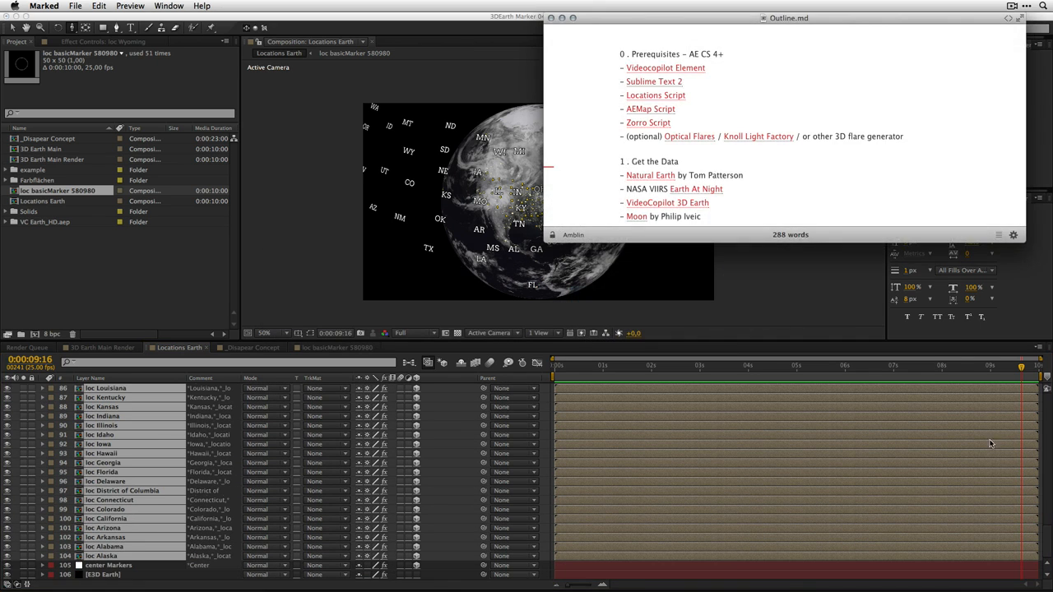
{"action": "left_click", "coordinate": [650, 176]}
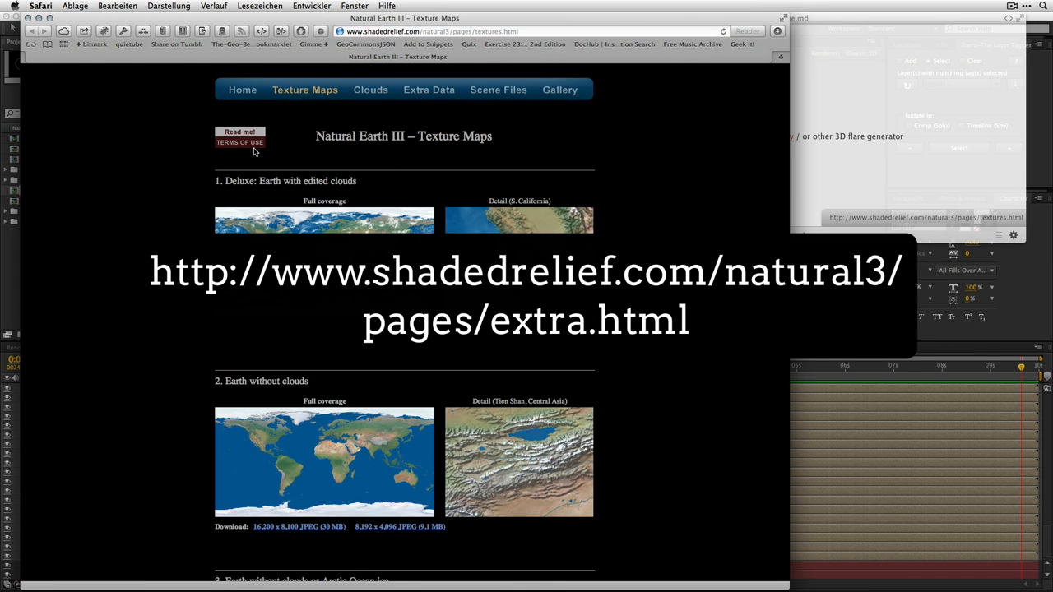
{"action": "left_click", "coordinate": [427, 92]}
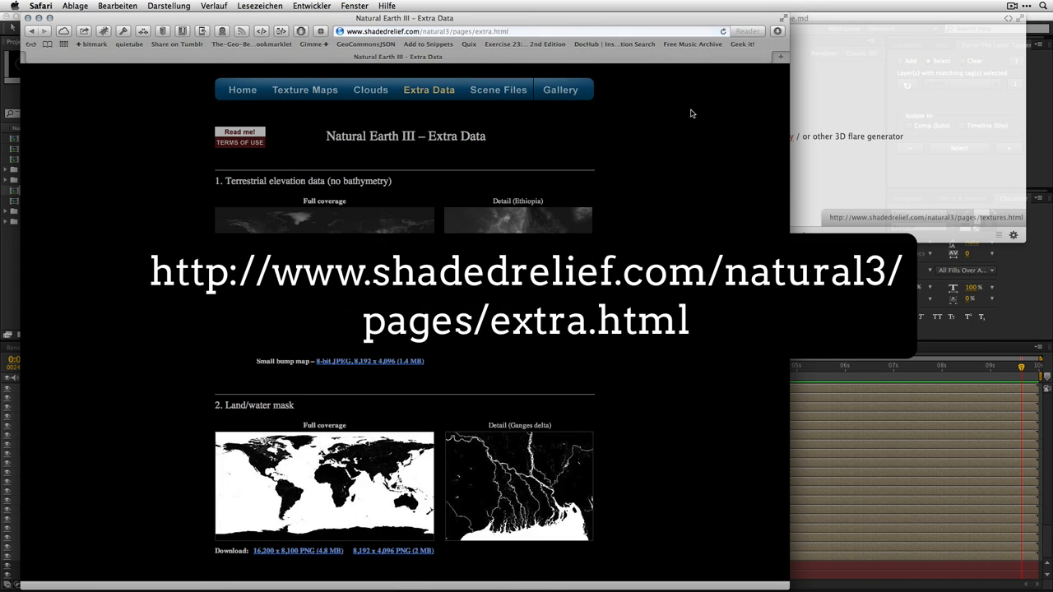
{"action": "scroll", "coordinate": [761, 201], "scroll_direction": "down", "scroll_amount": 3}
{"action": "scroll", "coordinate": [579, 286], "scroll_direction": "down", "scroll_amount": 10}
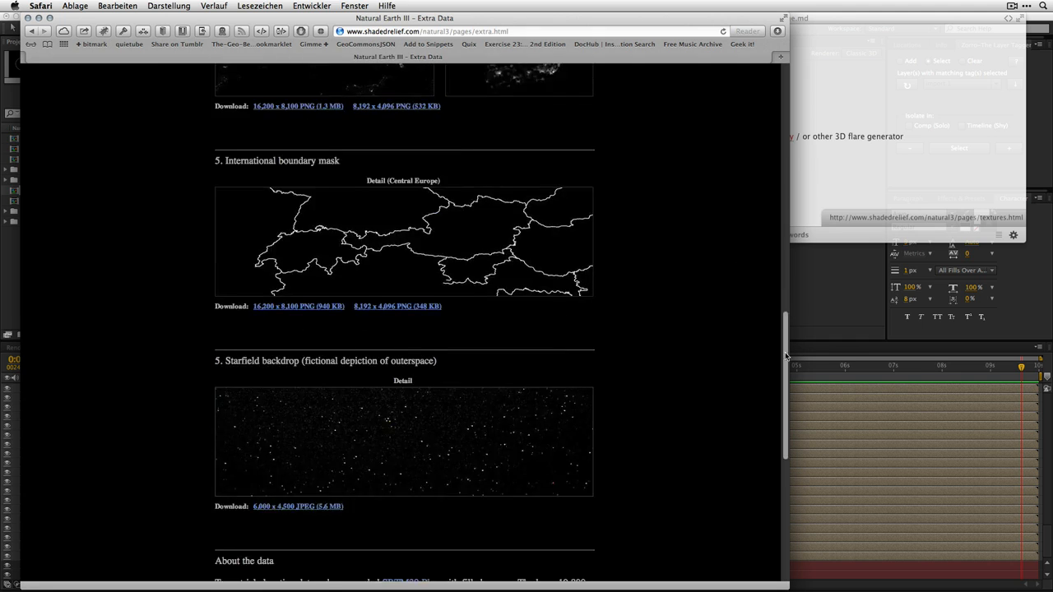
{"action": "left_click_drag", "start_coordinate": [785, 379], "coordinate": [762, 41]}
Step: Switch back to After Effects, search the project for "star" and create a new composition from starfield.jpg
{"action": "left_click", "coordinate": [808, 280]}
{"action": "left_click", "coordinate": [136, 257]}
{"action": "left_click", "coordinate": [35, 114]}
{"action": "type", "text": "sta"}
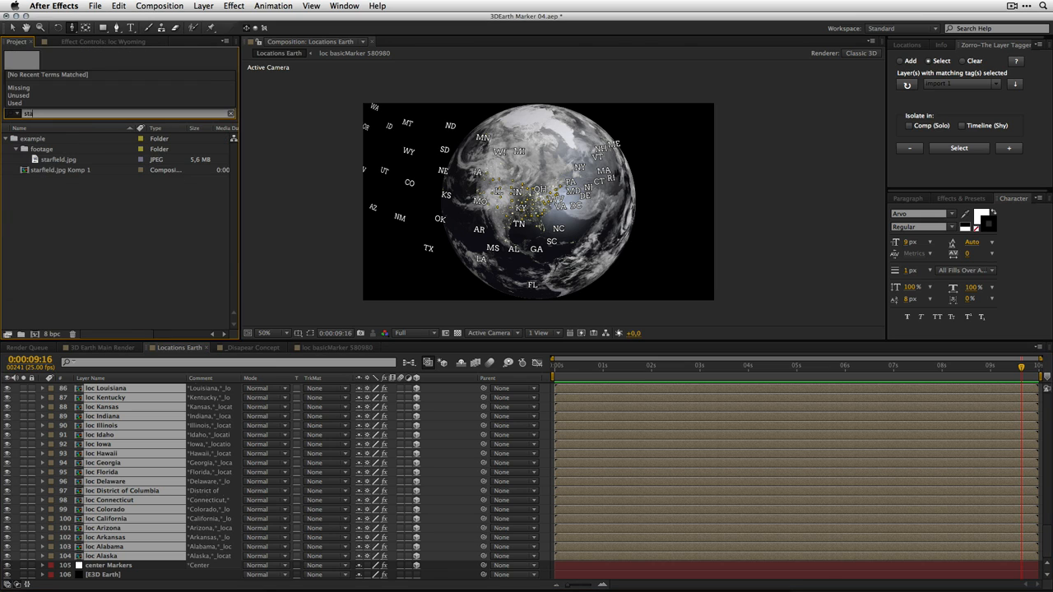
{"action": "type", "text": "r"}
{"action": "left_click", "coordinate": [16, 161]}
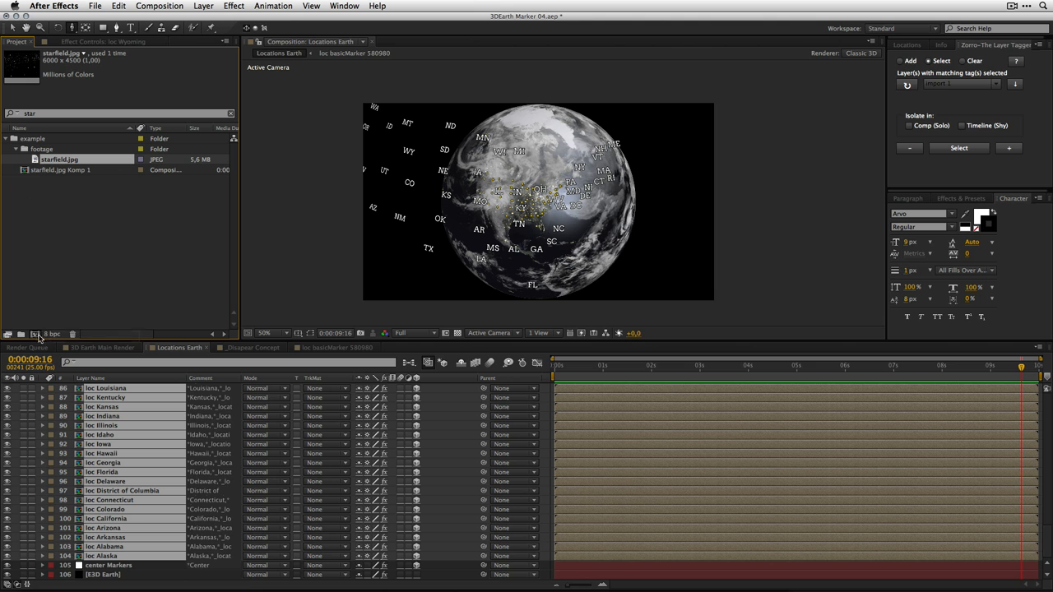
{"action": "left_click", "coordinate": [35, 335]}
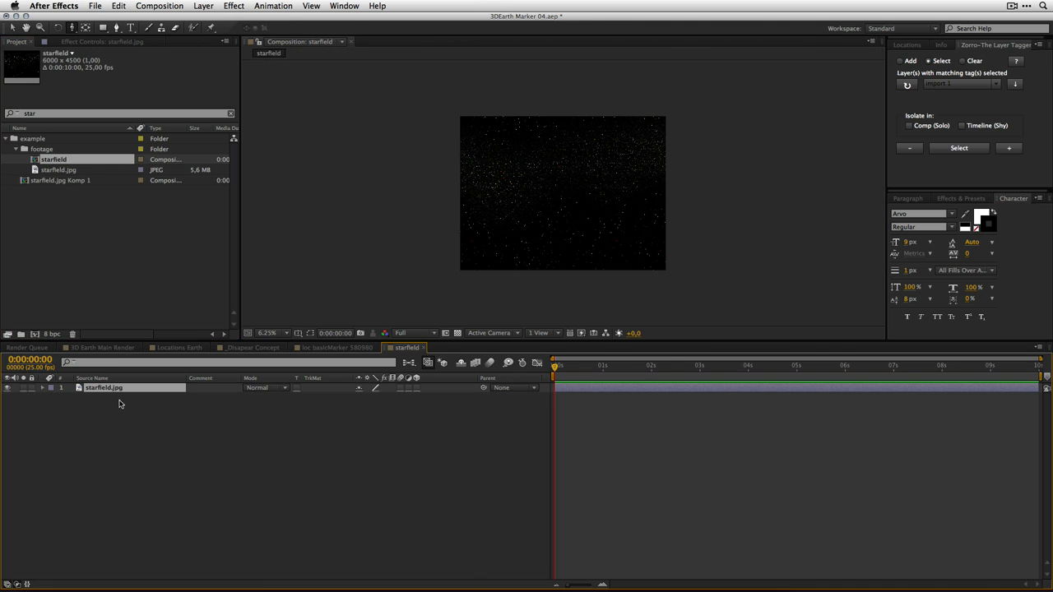
Step: Apply a Curves effect to the starfield.jpg layer and pull the RGB curve down to darken the background between the stars
{"action": "left_click", "coordinate": [234, 6]}
{"action": "mouse_move", "coordinate": [258, 373]}
{"action": "mouse_move", "coordinate": [283, 278]}
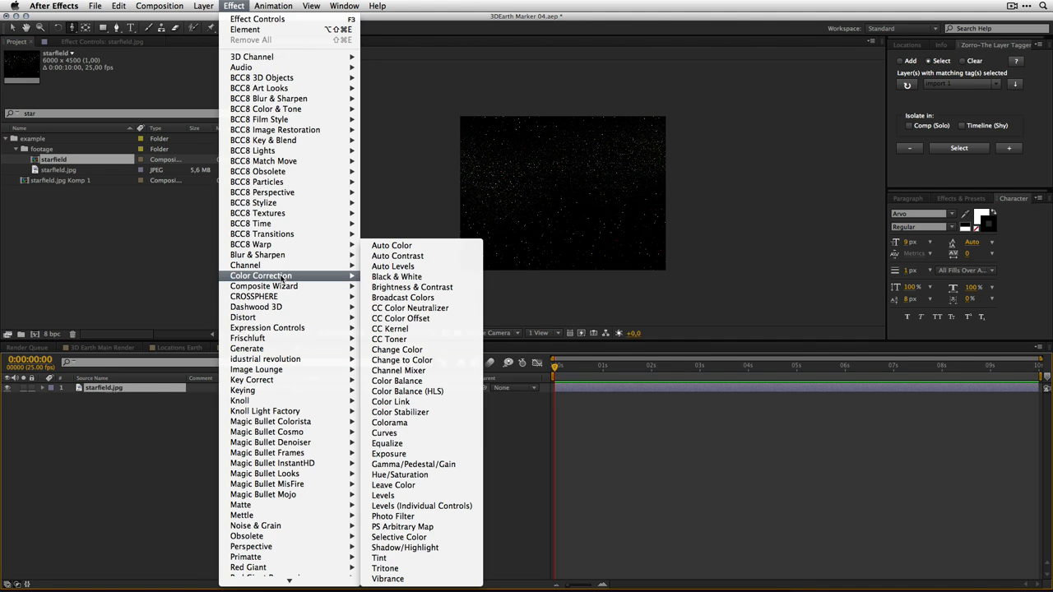
{"action": "left_click", "coordinate": [409, 435]}
{"action": "mouse_move", "coordinate": [84, 128]}
{"action": "left_mouse_down"}
{"action": "mouse_move", "coordinate": [76, 106]}
{"action": "mouse_move", "coordinate": [95, 137]}
{"action": "left_mouse_up"}
Step: Add a Hue/Saturation effect to the starfield.jpg layer and lower Master Saturation to -78
{"action": "left_click", "coordinate": [234, 6]}
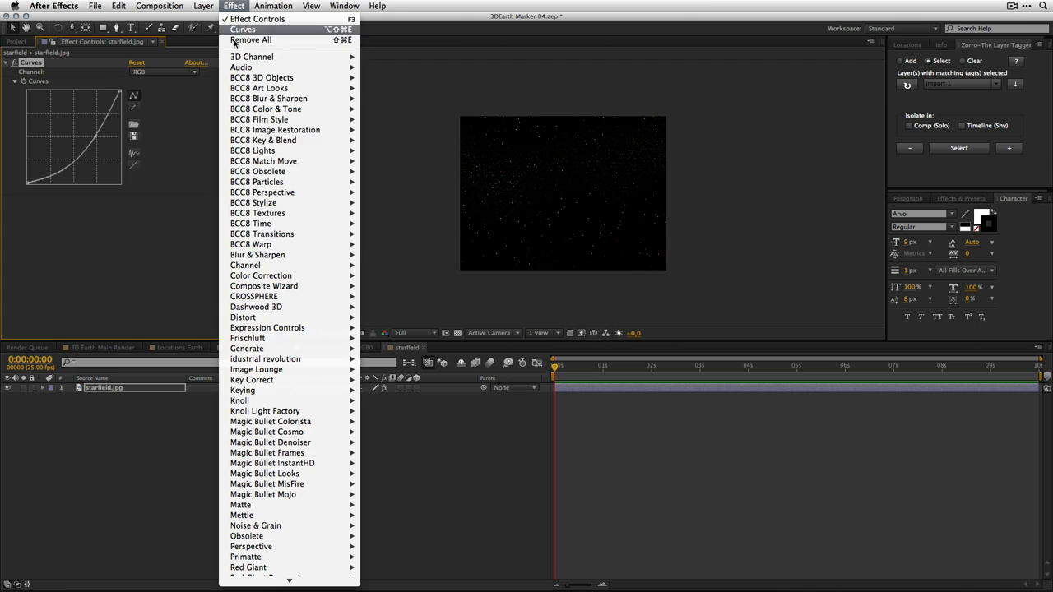
{"action": "mouse_move", "coordinate": [256, 277]}
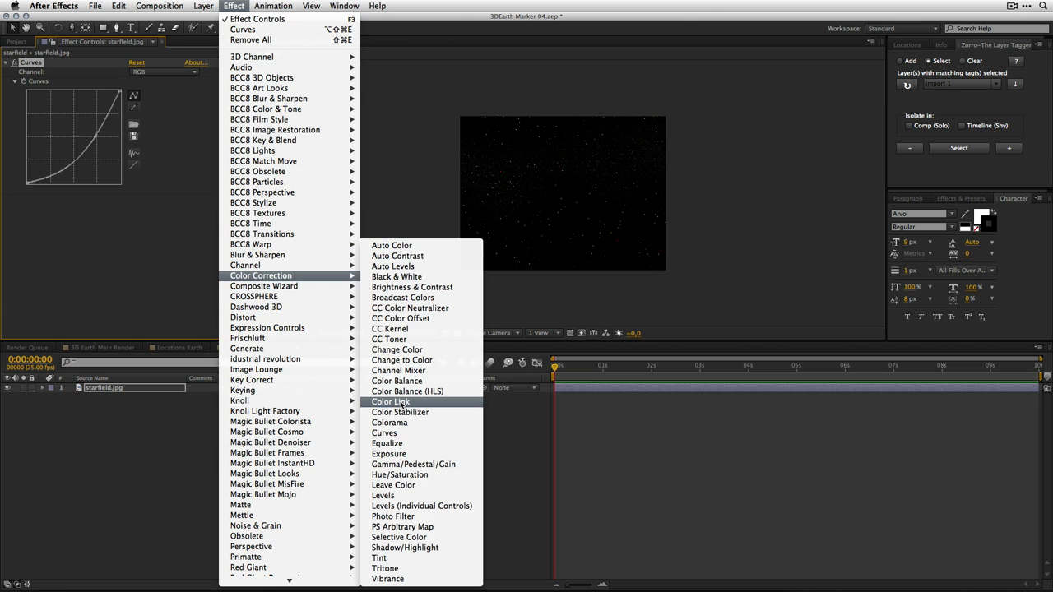
{"action": "left_click", "coordinate": [400, 475]}
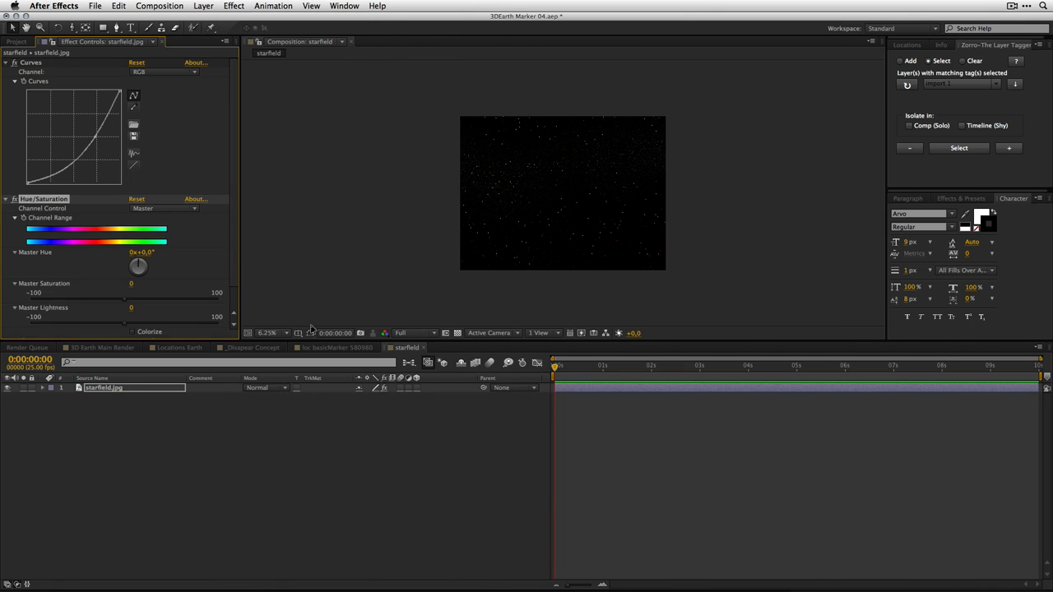
{"action": "left_click_drag", "start_coordinate": [69, 301], "coordinate": [60, 301]}
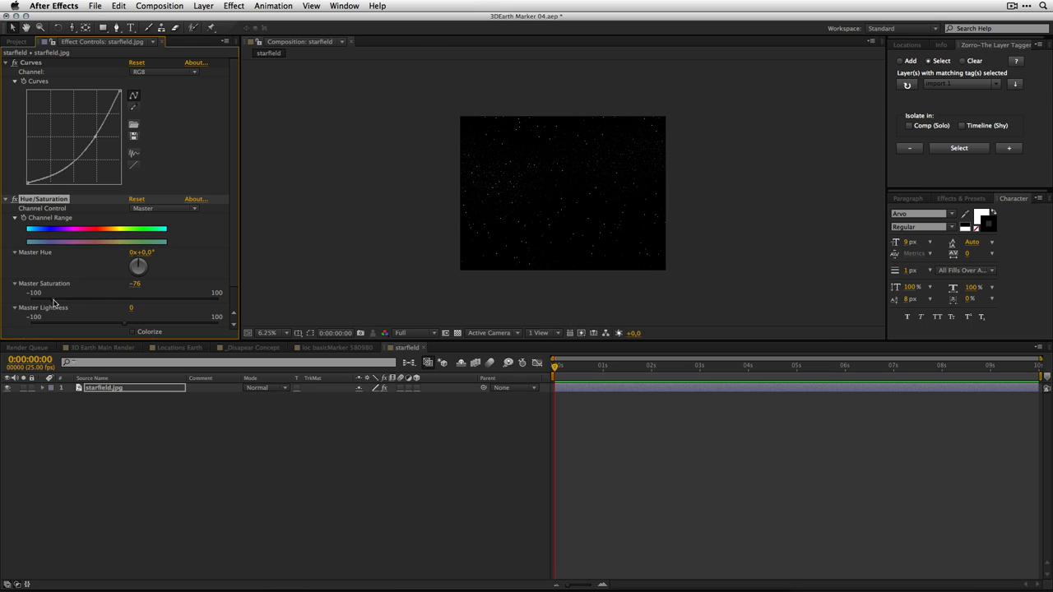
Step: Review the starfield composition's settings without changing them
{"action": "left_click", "coordinate": [305, 439]}
{"action": "key", "text": "super+k"}
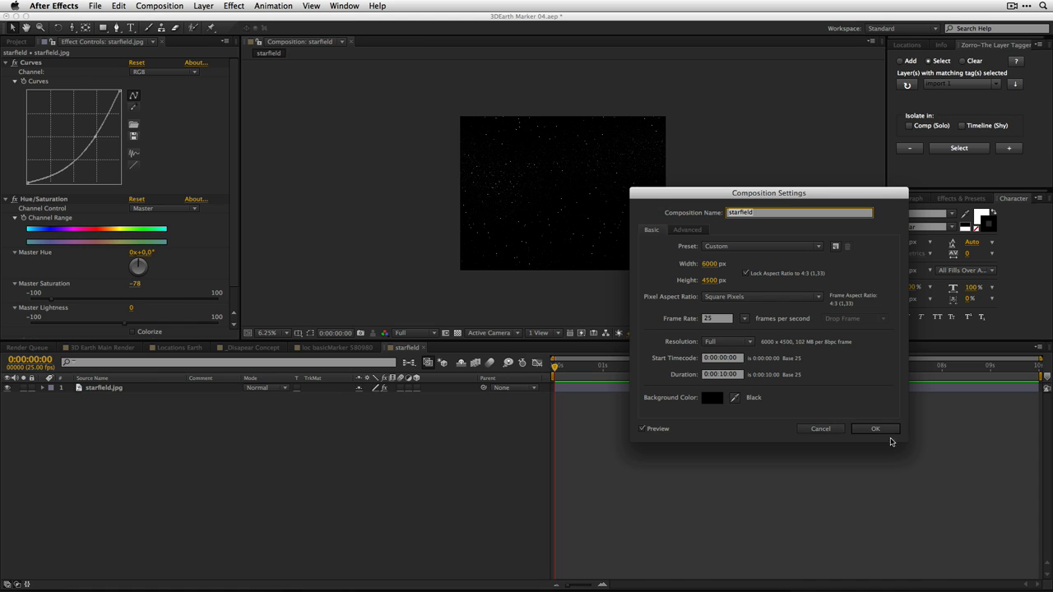
{"action": "left_click", "coordinate": [852, 429]}
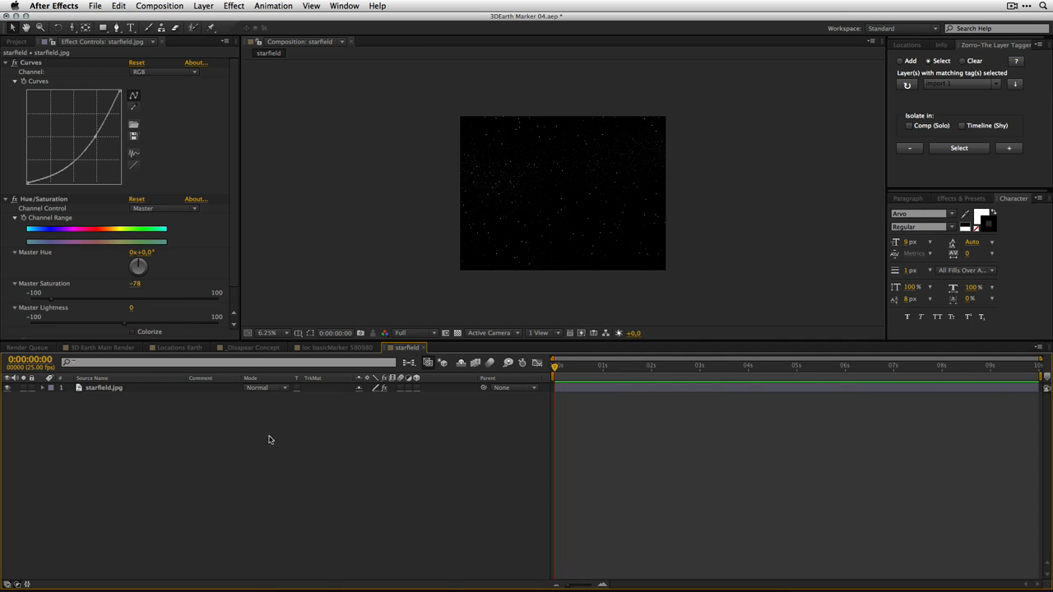
Step: Add a full-size elliptical mask to the starfield.jpg layer and show the transparency grid
{"action": "left_click", "coordinate": [107, 388]}
{"action": "left_click", "coordinate": [103, 27]}
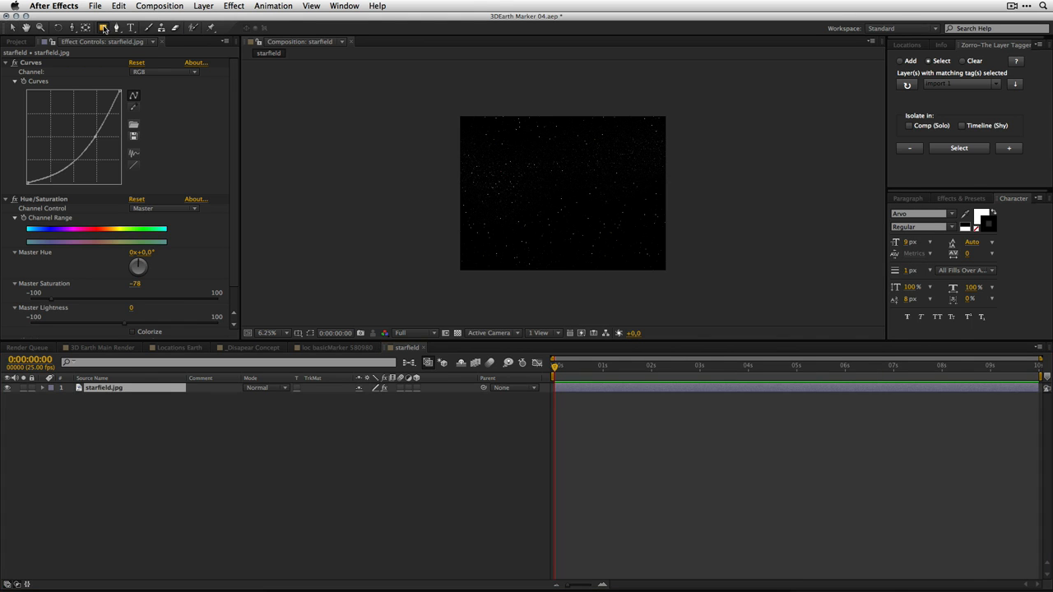
{"action": "left_click", "coordinate": [132, 53]}
{"action": "double_click", "coordinate": [102, 30]}
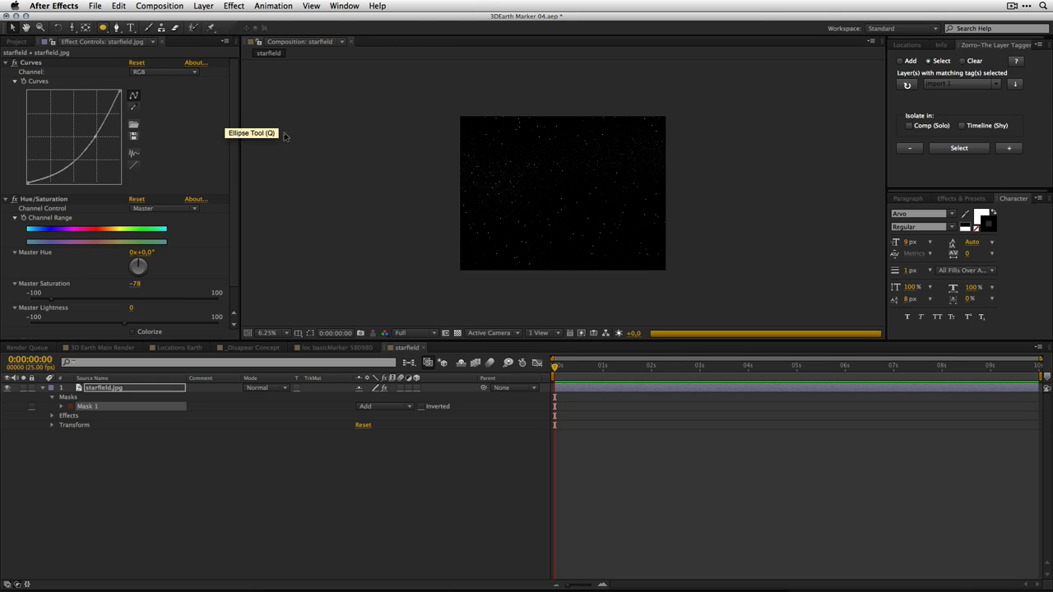
{"action": "left_click", "coordinate": [457, 334]}
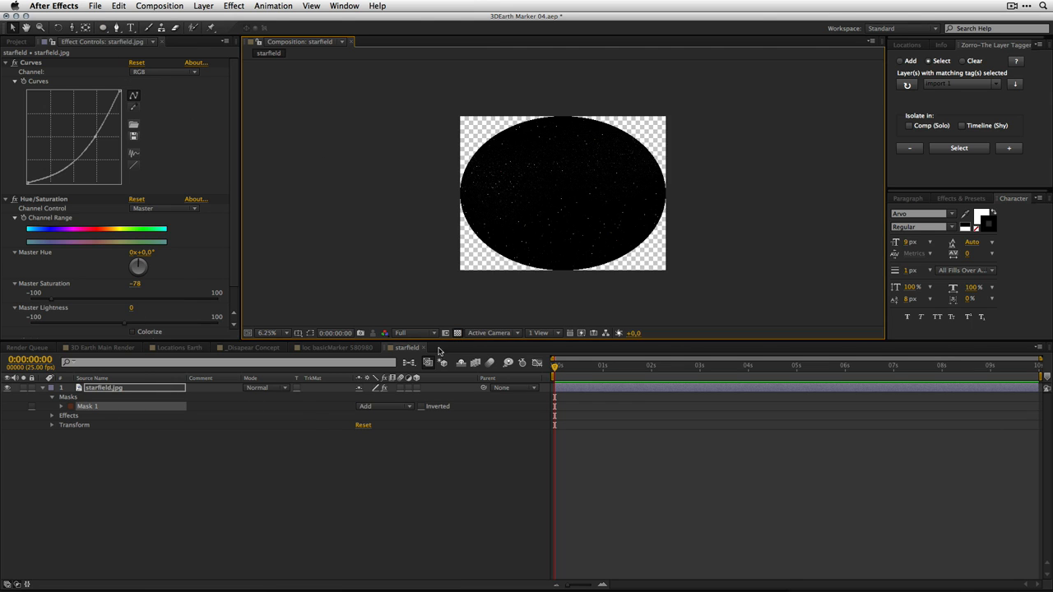
Step: Set the starfield.jpg mask's feather to 195 pixels and its expansion to -198 pixels
{"action": "left_click", "coordinate": [94, 393]}
{"action": "key", "text": "f"}
{"action": "left_click_drag", "start_coordinate": [375, 407], "coordinate": [415, 407]}
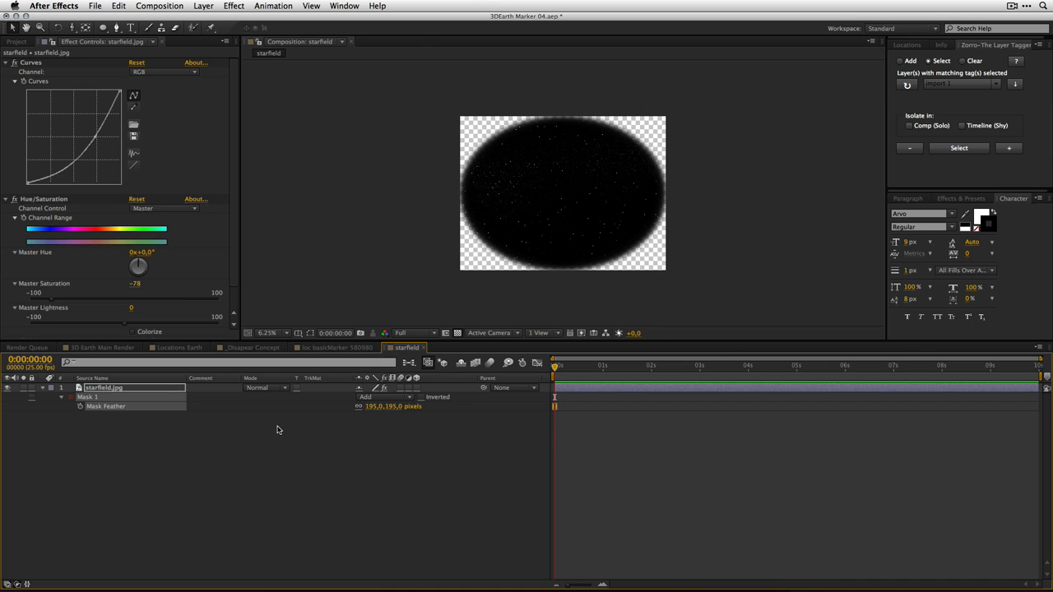
{"action": "key", "text": "m"}
{"action": "key", "text": "m"}
{"action": "left_click_drag", "start_coordinate": [351, 434], "coordinate": [259, 441]}
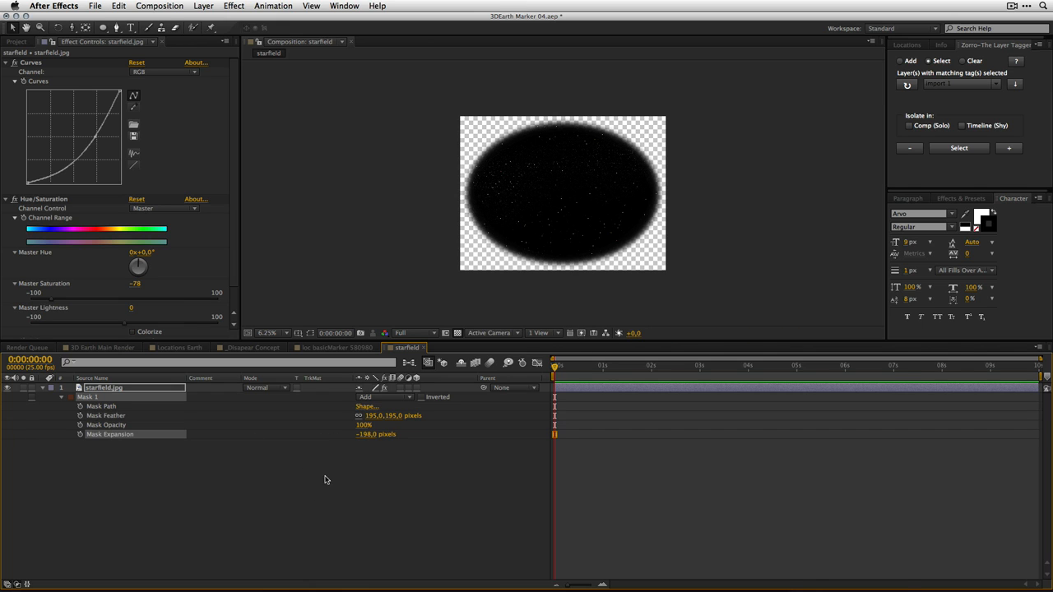
{"action": "left_click", "coordinate": [327, 480]}
Step: Move the starfield composition out of the footage folder to the project root, clear the search and rename it "new starfield"
{"action": "left_click", "coordinate": [15, 42]}
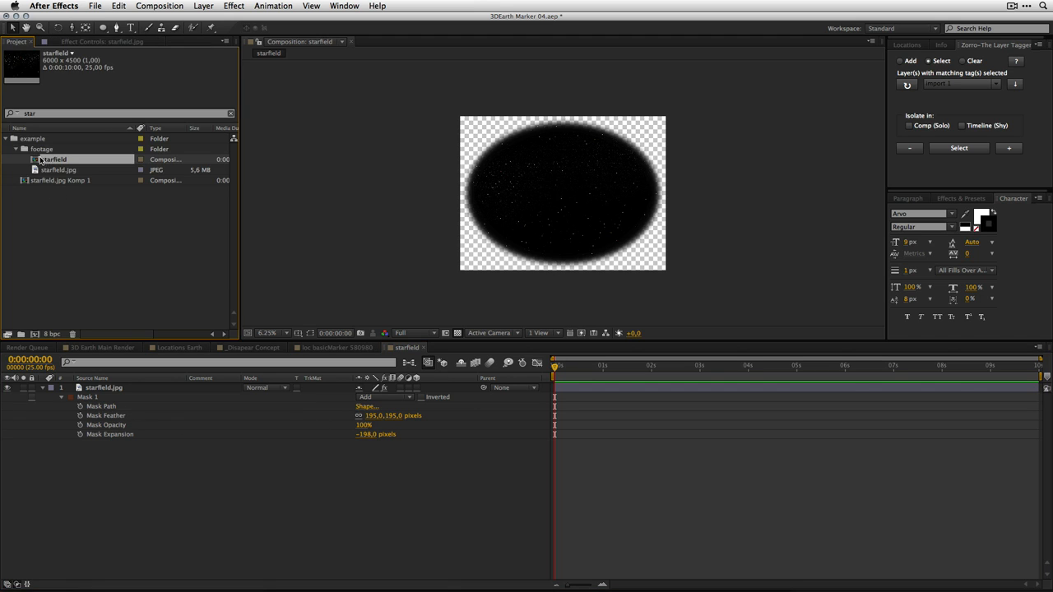
{"action": "left_click_drag", "start_coordinate": [19, 217], "coordinate": [21, 217]}
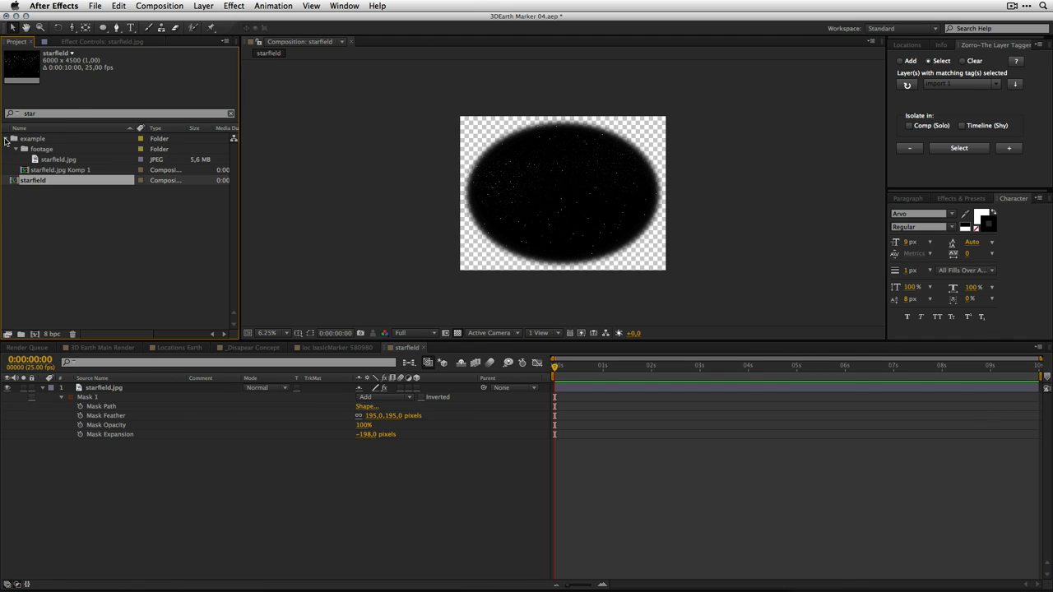
{"action": "left_click", "coordinate": [230, 113]}
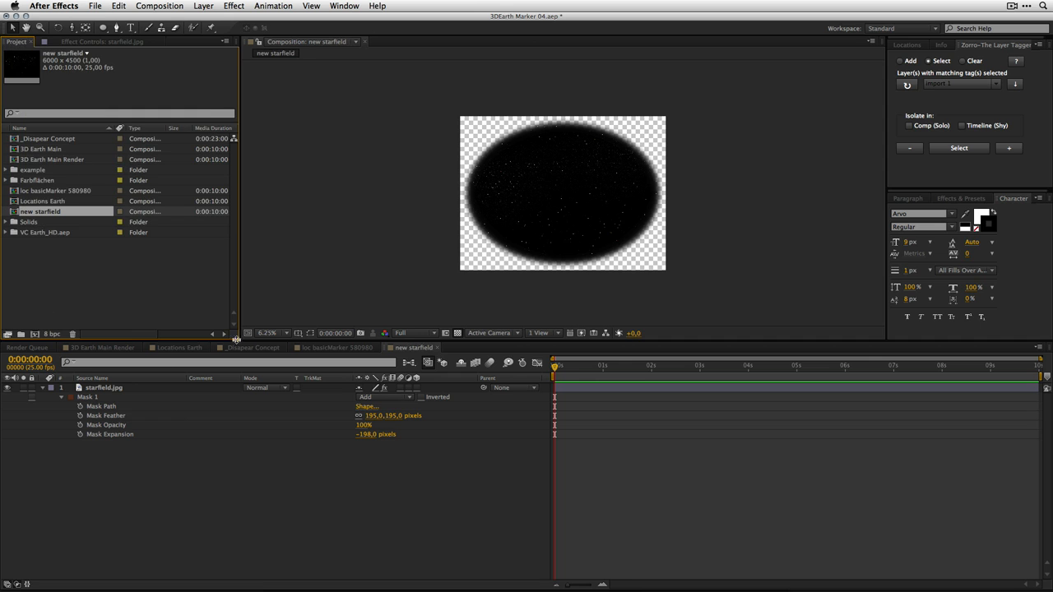
Step: In the Locations Earth composition, solo the E3D Earth layer and add new starfield as a soloed 3D layer beneath it
{"action": "left_click", "coordinate": [171, 350]}
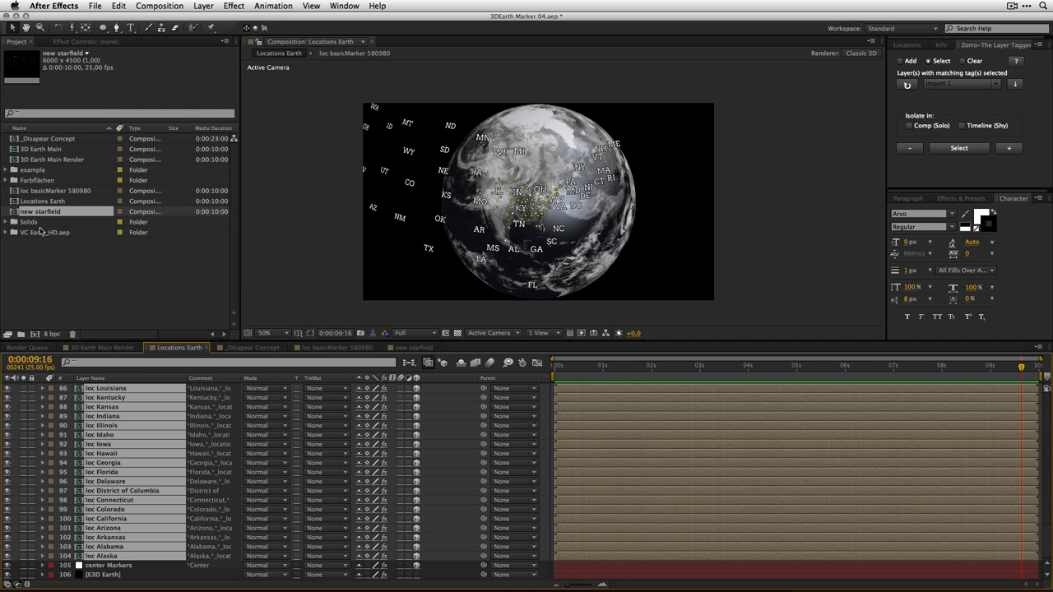
{"action": "left_click", "coordinate": [88, 576]}
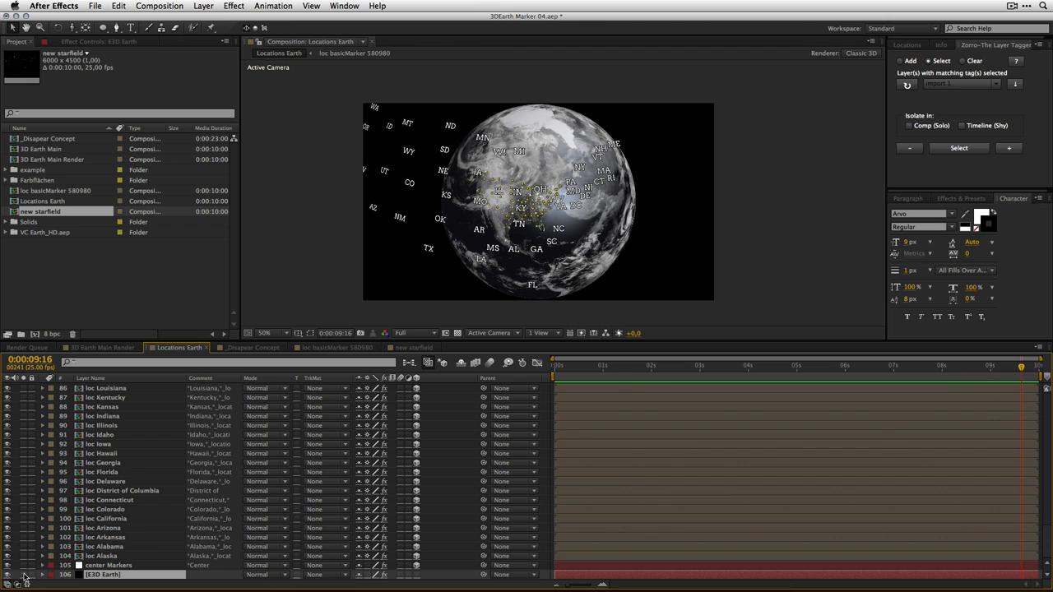
{"action": "left_click", "coordinate": [23, 576]}
{"action": "left_click_drag", "start_coordinate": [23, 215], "coordinate": [116, 581]}
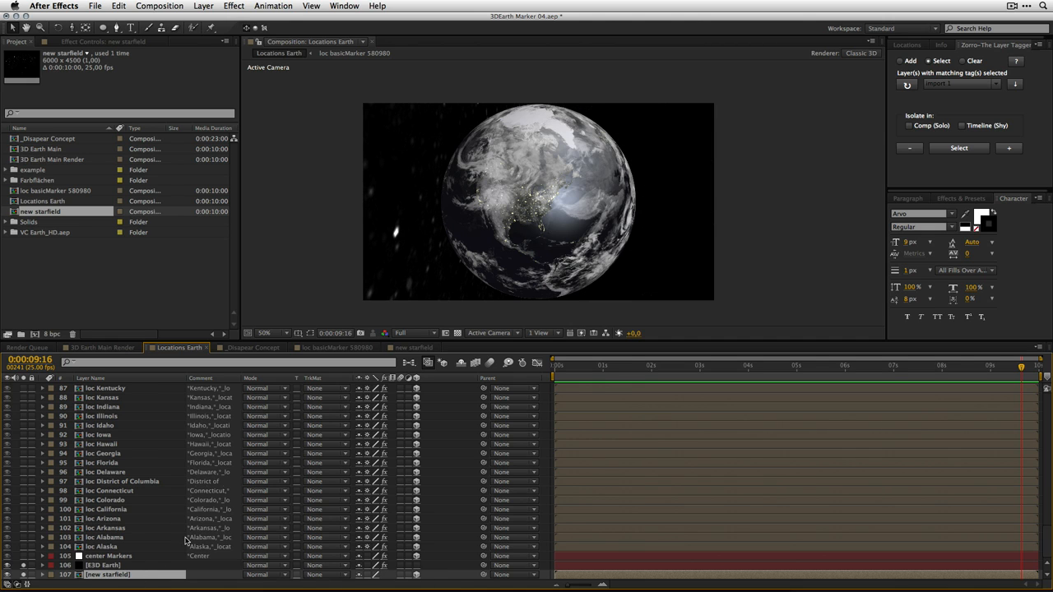
Step: Shift the new starfield layer along its X position to 3055
{"action": "key", "text": "p"}
{"action": "left_click_drag", "start_coordinate": [359, 576], "coordinate": [436, 573]}
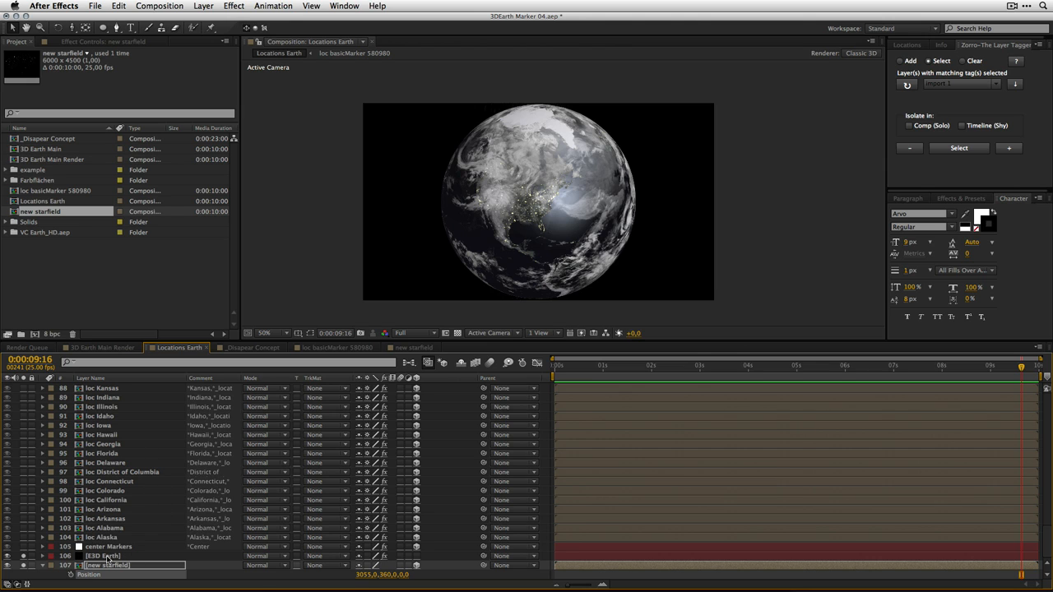
Step: Rotate the new starfield layer to -9° in X and 80° in Y, and scale it to 244%
{"action": "key", "text": "r"}
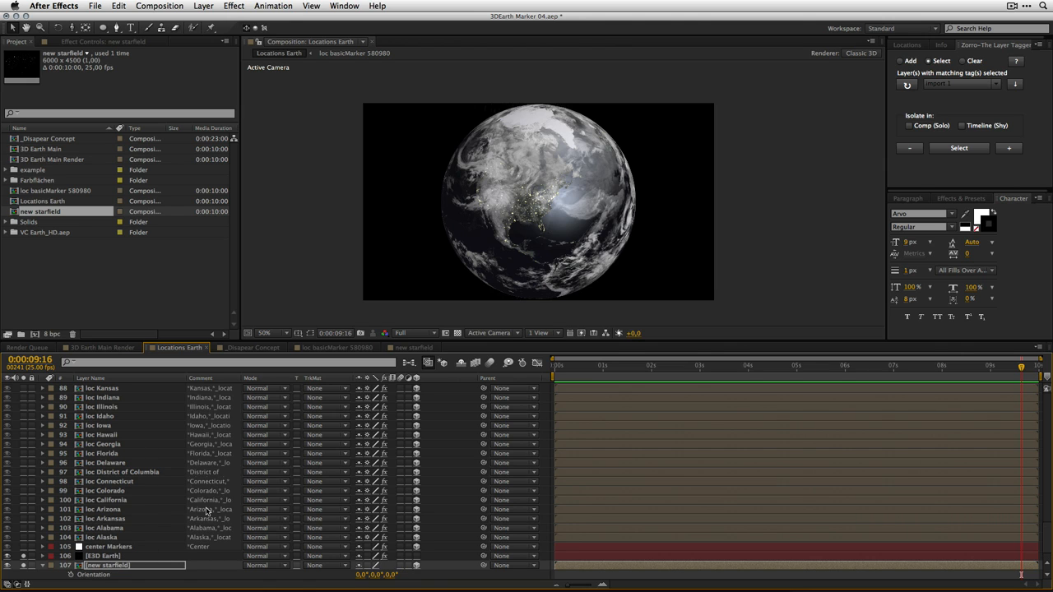
{"action": "scroll", "coordinate": [169, 497], "scroll_direction": "down", "scroll_amount": 1}
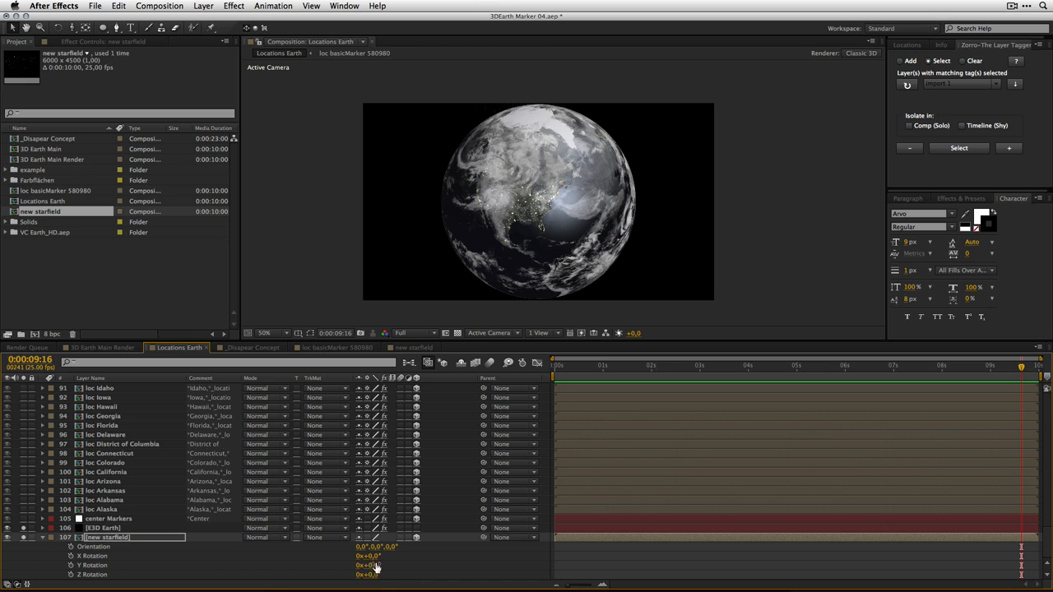
{"action": "left_click_drag", "start_coordinate": [374, 567], "coordinate": [392, 563]}
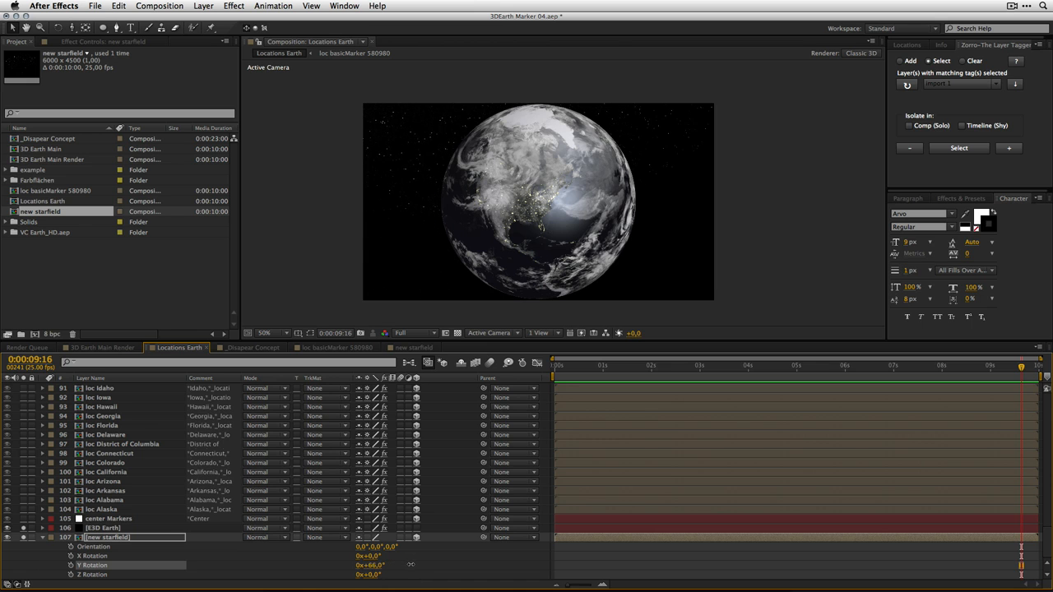
{"action": "left_click_drag", "start_coordinate": [366, 555], "coordinate": [381, 556]}
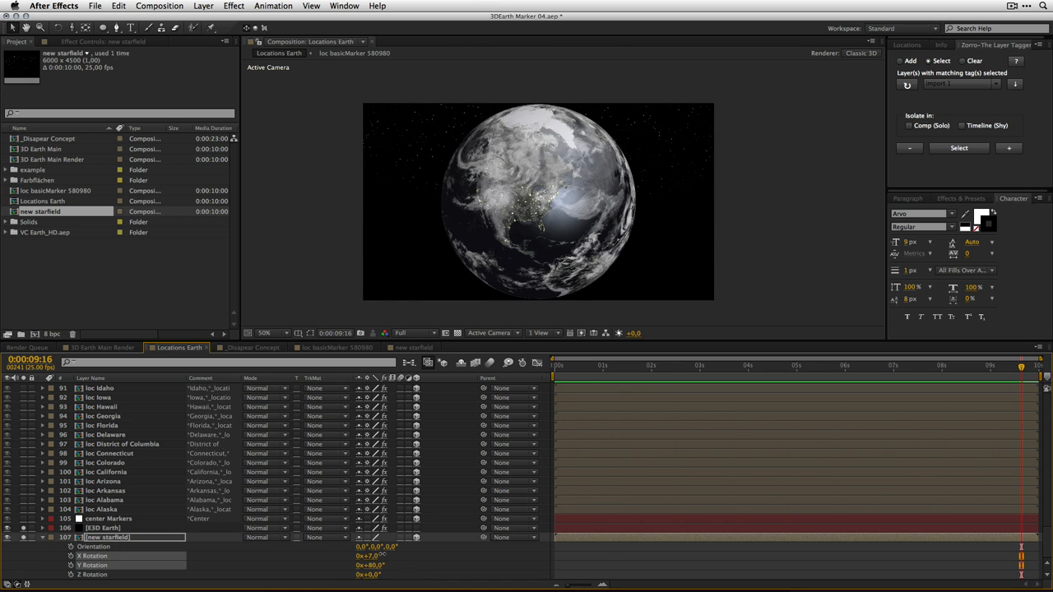
{"action": "left_click_drag", "start_coordinate": [383, 555], "coordinate": [385, 554]}
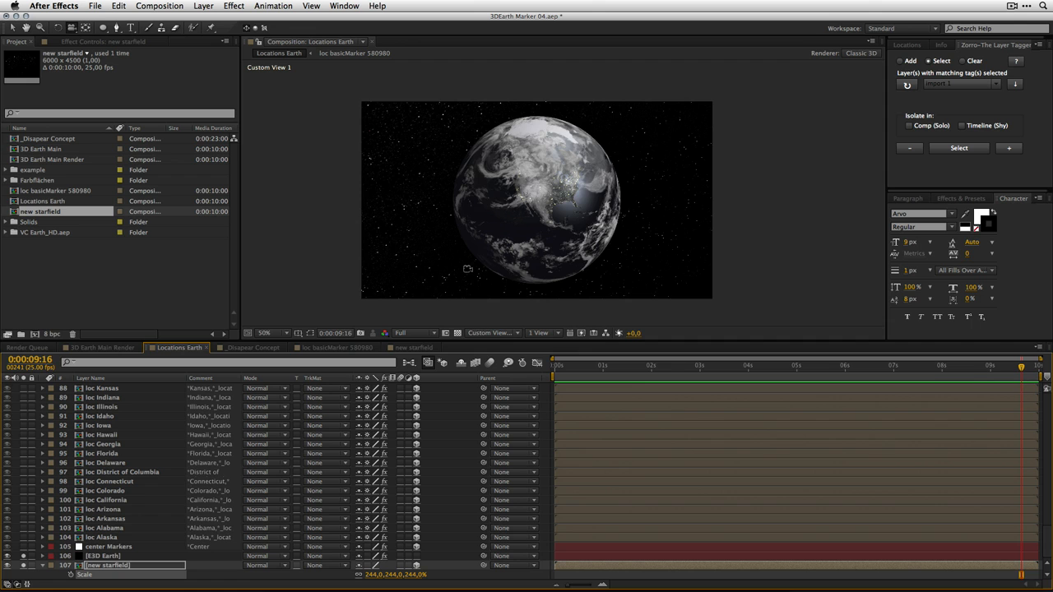
Step: Set the new starfield layer's auto-orientation to Orient Towards Camera
{"action": "left_click_drag", "start_coordinate": [468, 268], "coordinate": [479, 260]}
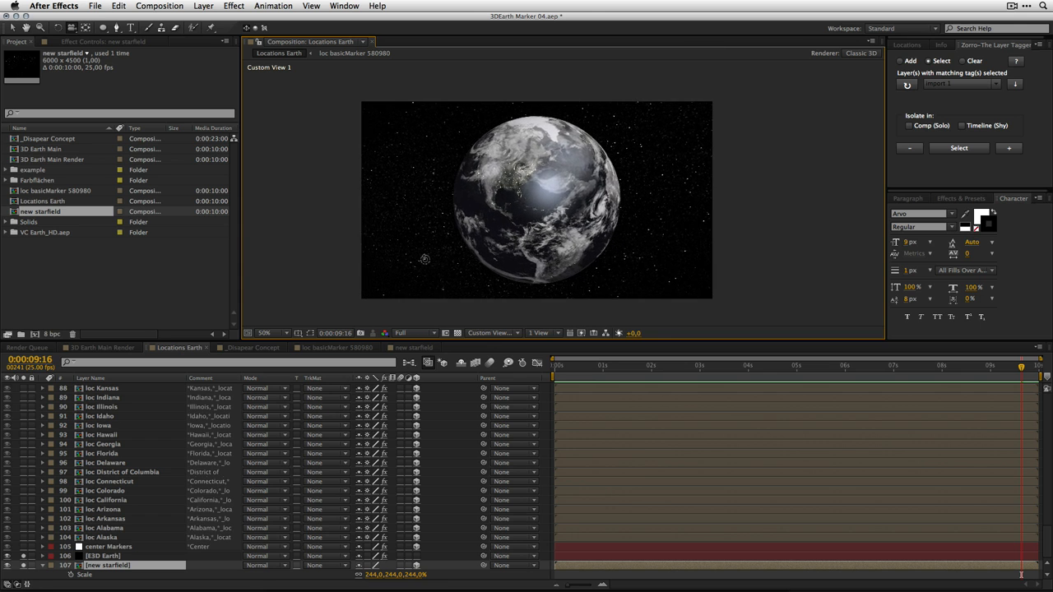
{"action": "left_click_drag", "start_coordinate": [430, 261], "coordinate": [481, 274]}
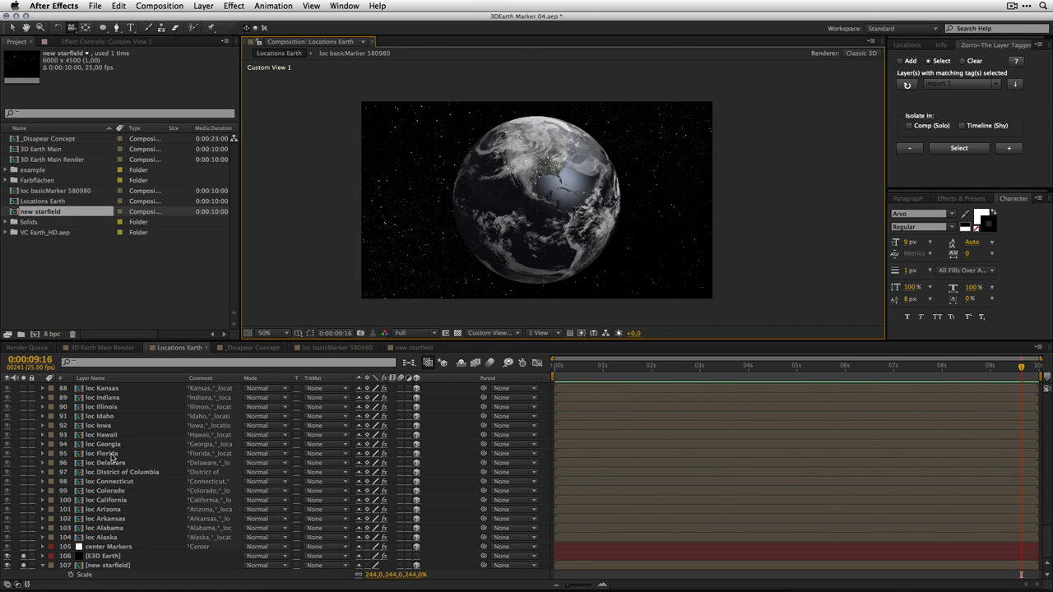
{"action": "left_click", "coordinate": [94, 566]}
{"action": "left_click", "coordinate": [284, 5]}
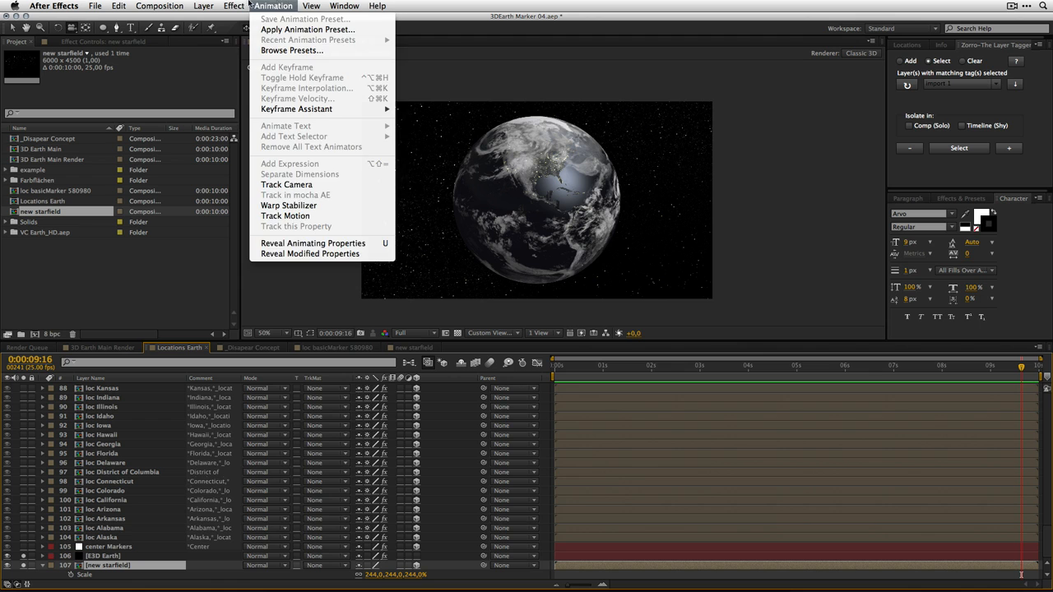
{"action": "mouse_move", "coordinate": [244, 5]}
{"action": "mouse_move", "coordinate": [207, 6]}
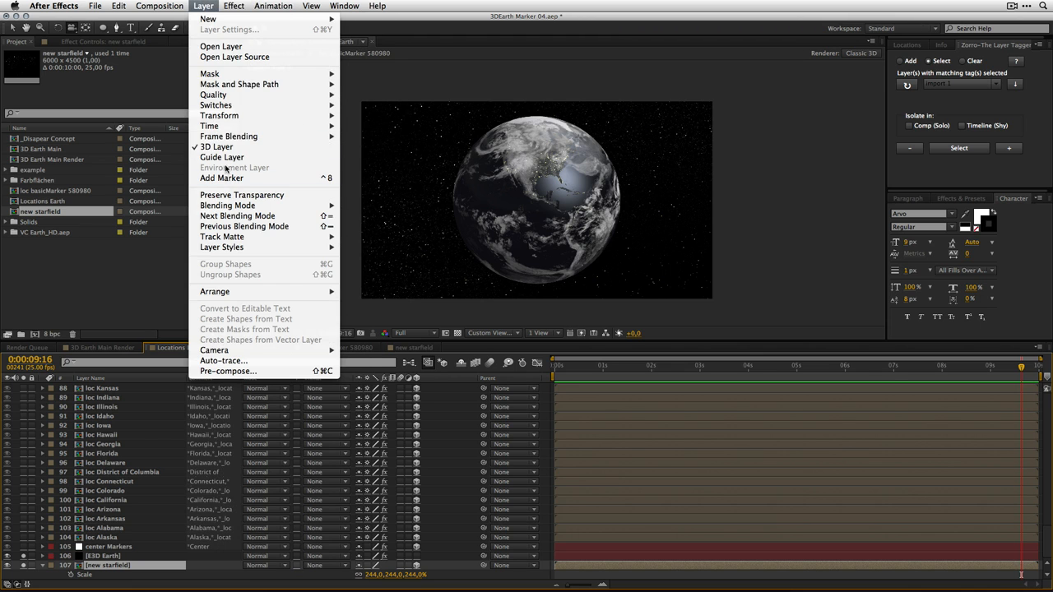
{"action": "mouse_move", "coordinate": [239, 120]}
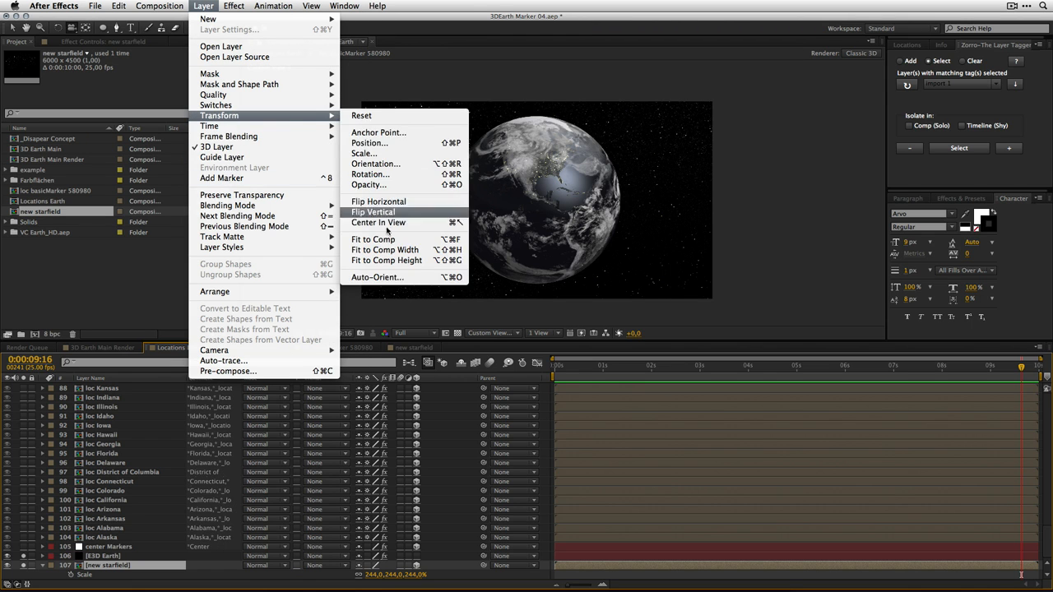
{"action": "left_click", "coordinate": [407, 281]}
{"action": "left_click", "coordinate": [459, 304]}
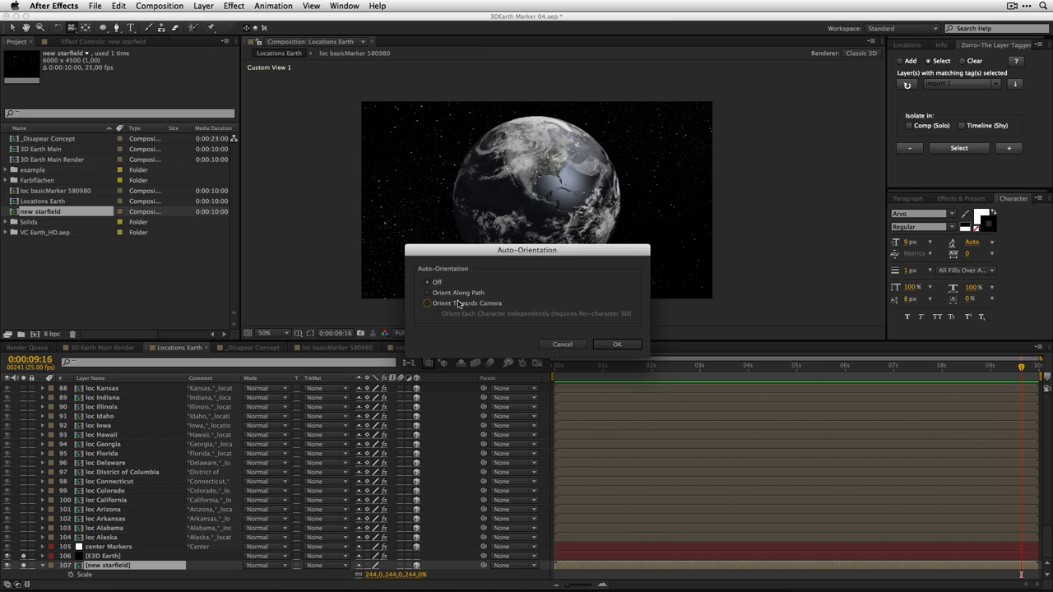
{"action": "left_click", "coordinate": [616, 345]}
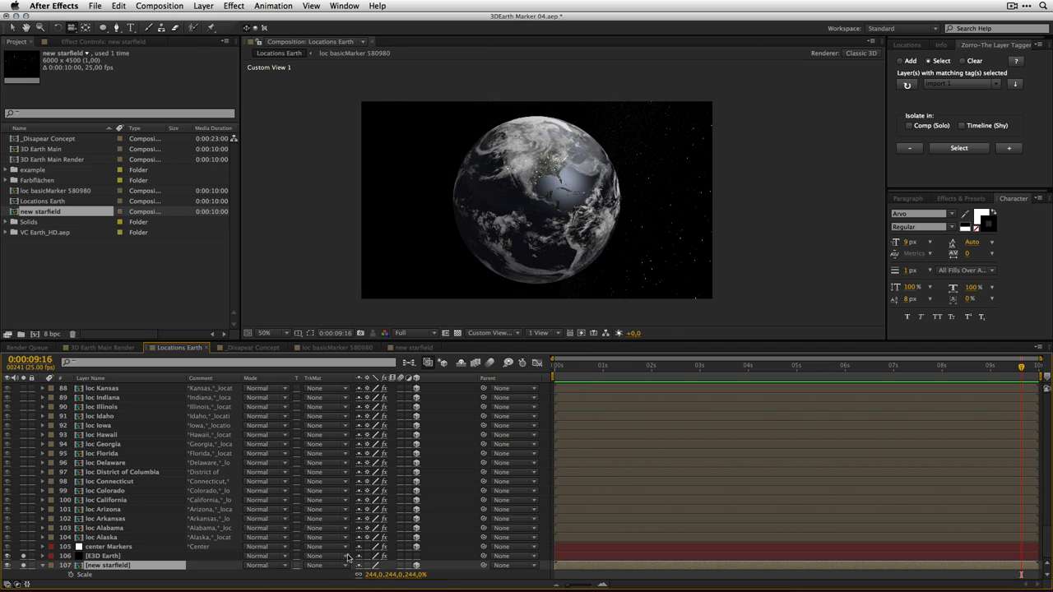
Step: Set the new starfield layer's Y Rotation to 0°
{"action": "key", "text": "r"}
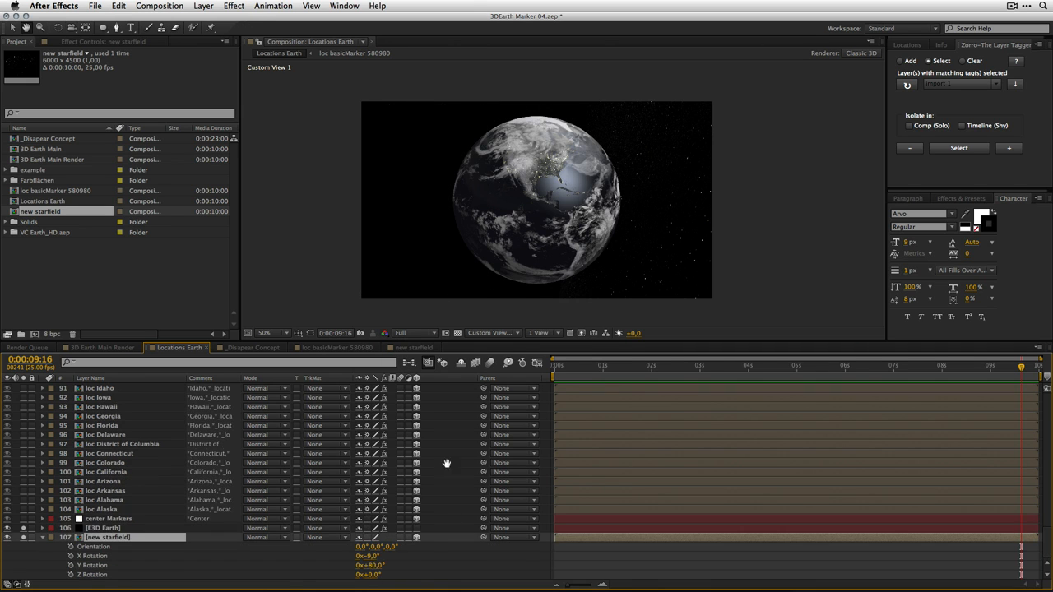
{"action": "left_click", "coordinate": [372, 566]}
{"action": "type", "text": "0"}
{"action": "key", "text": "Return"}
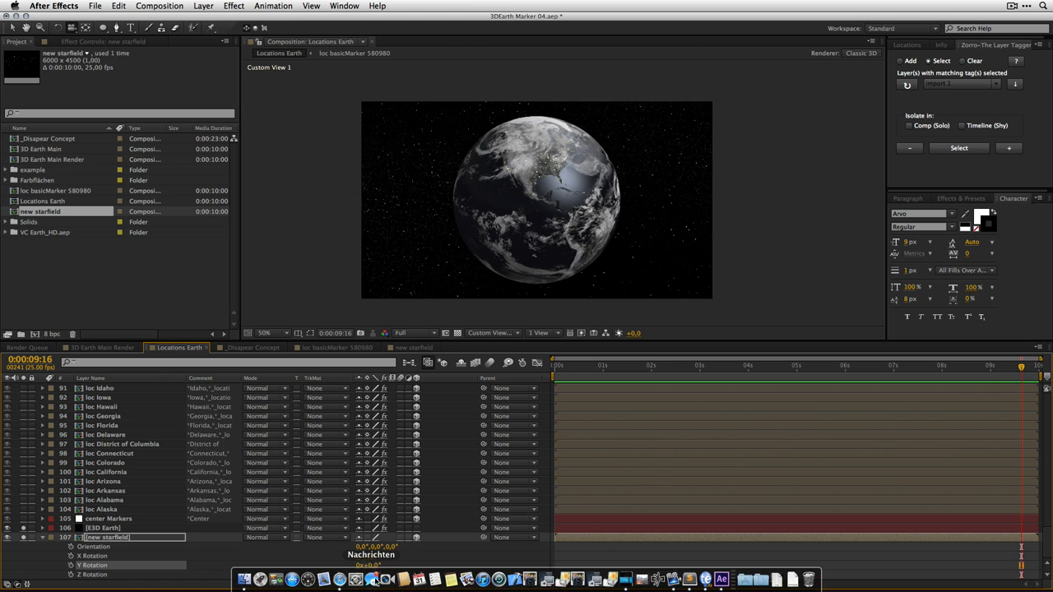
Step: Examine the starfield behind the Earth from different distances in Custom View 1 and in the Active Camera view
{"action": "left_click_drag", "start_coordinate": [459, 256], "coordinate": [475, 527]}
{"action": "key", "text": "c"}
{"action": "left_click_drag", "start_coordinate": [526, 208], "coordinate": [506, 541]}
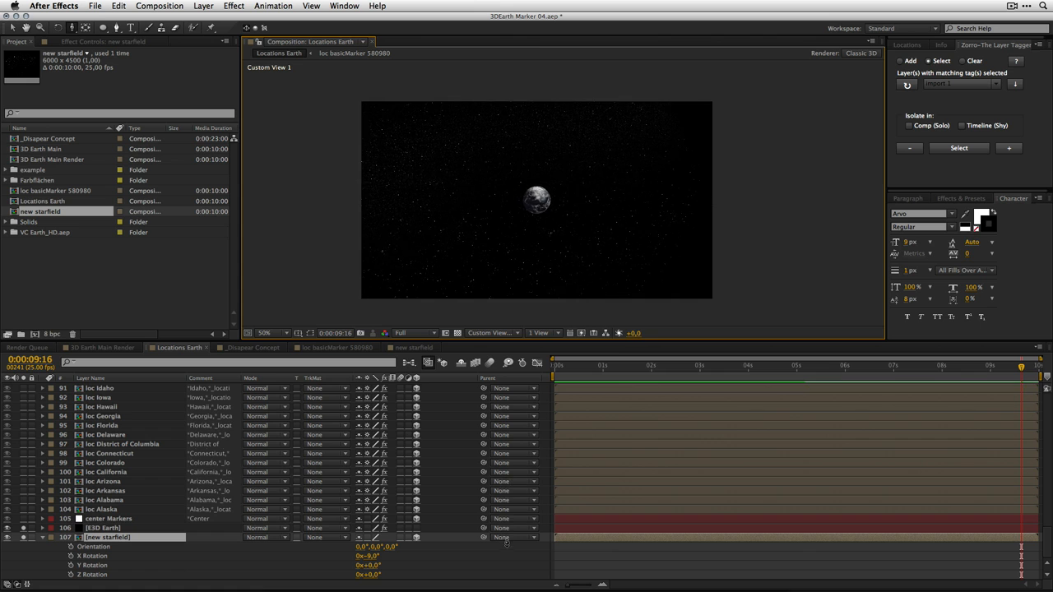
{"action": "left_click_drag", "start_coordinate": [527, 228], "coordinate": [531, 36]}
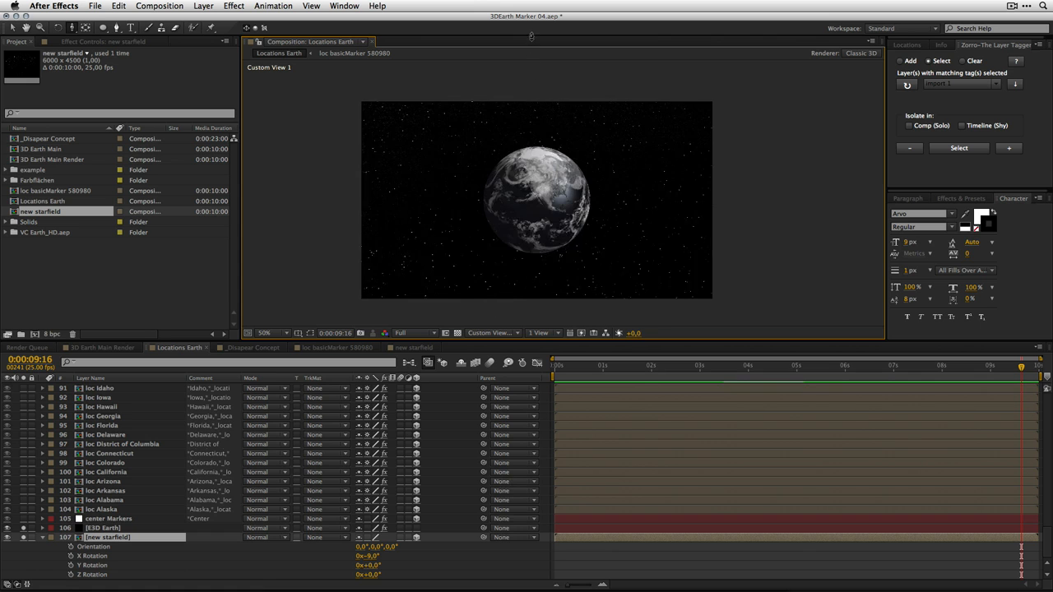
{"action": "left_click", "coordinate": [474, 333]}
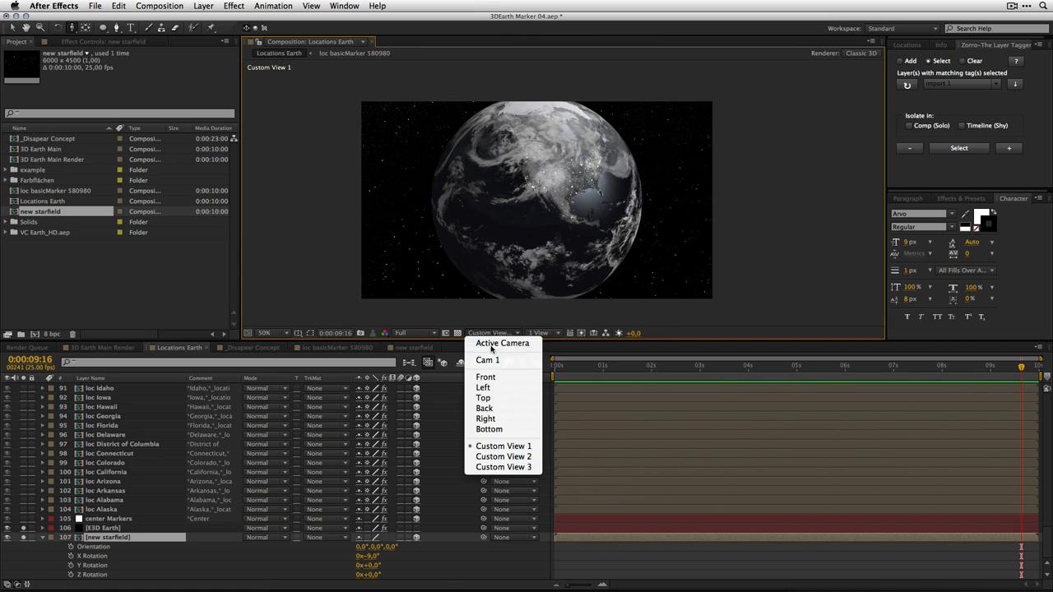
{"action": "left_click", "coordinate": [494, 344]}
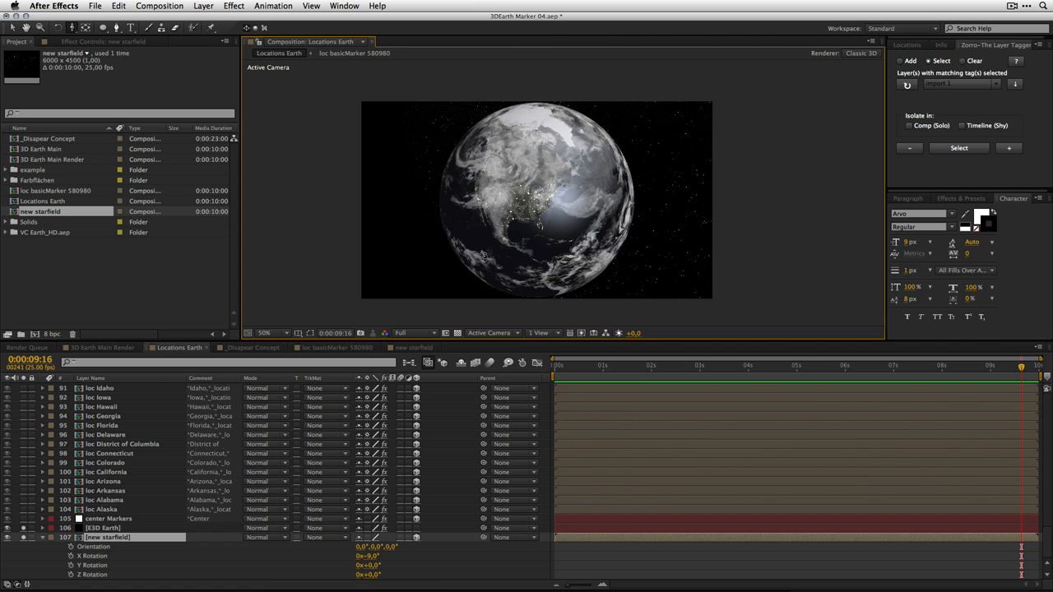
{"action": "key", "text": "c"}
{"action": "left_click_drag", "start_coordinate": [483, 257], "coordinate": [540, 239]}
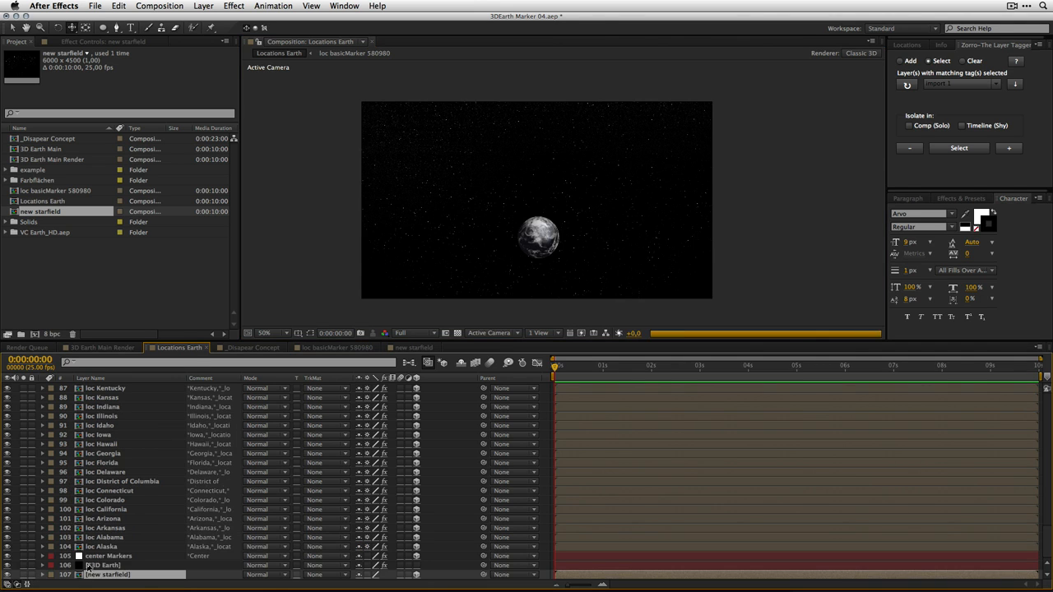
Step: Solo the E3D Earth layer and apply the Stylize Glow effect to it
{"action": "left_click", "coordinate": [88, 567]}
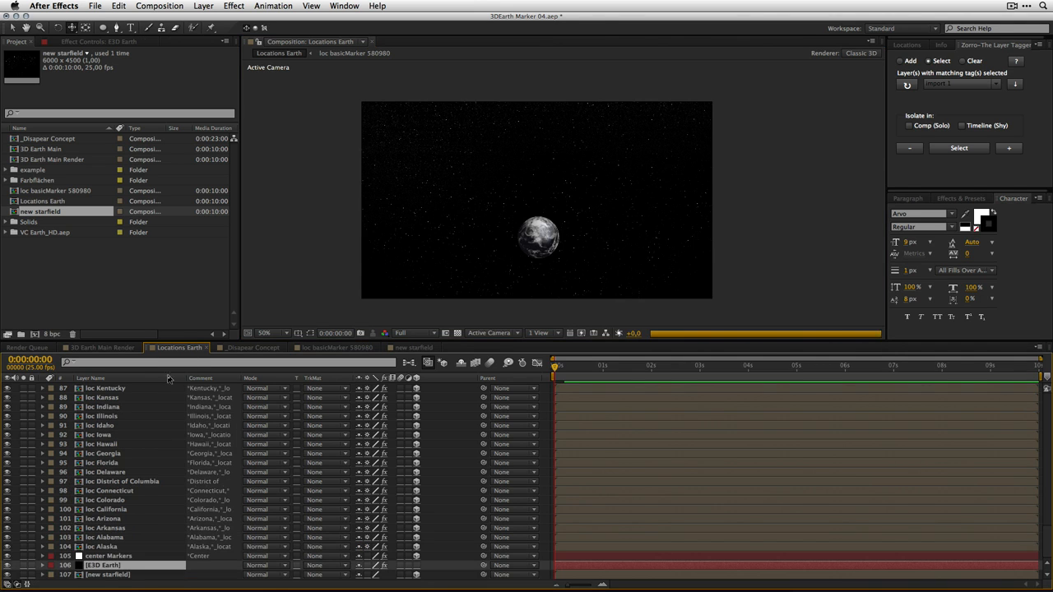
{"action": "left_click", "coordinate": [23, 566]}
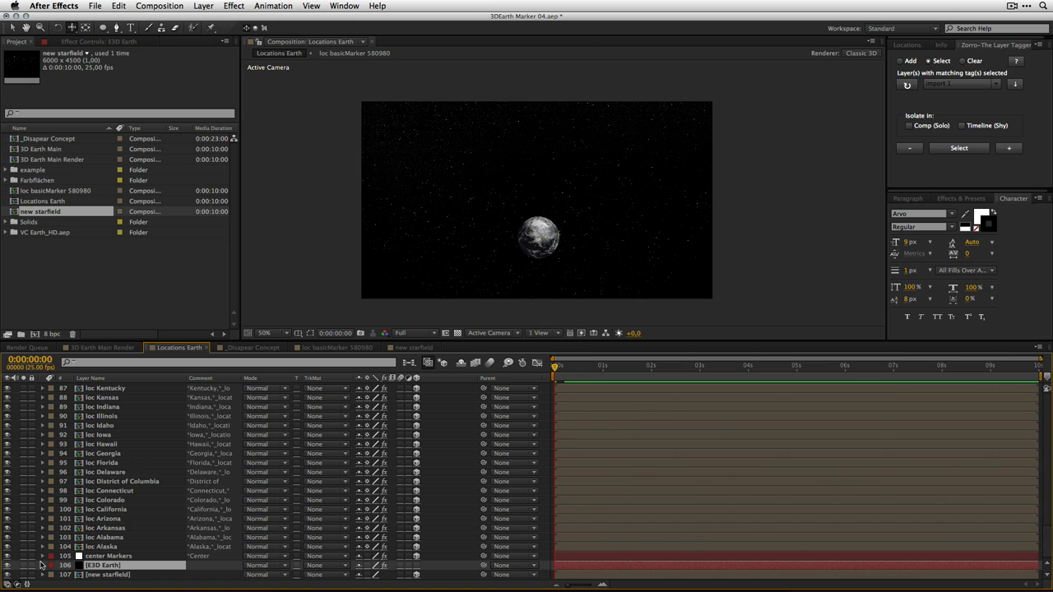
{"action": "left_click", "coordinate": [103, 42]}
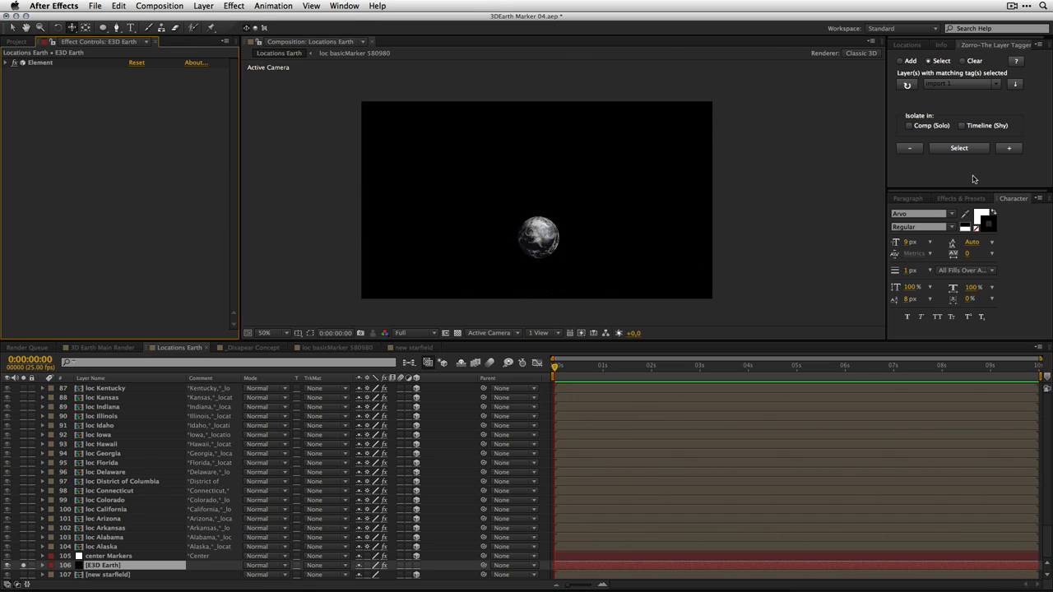
{"action": "left_click", "coordinate": [959, 199]}
{"action": "left_click", "coordinate": [936, 211]}
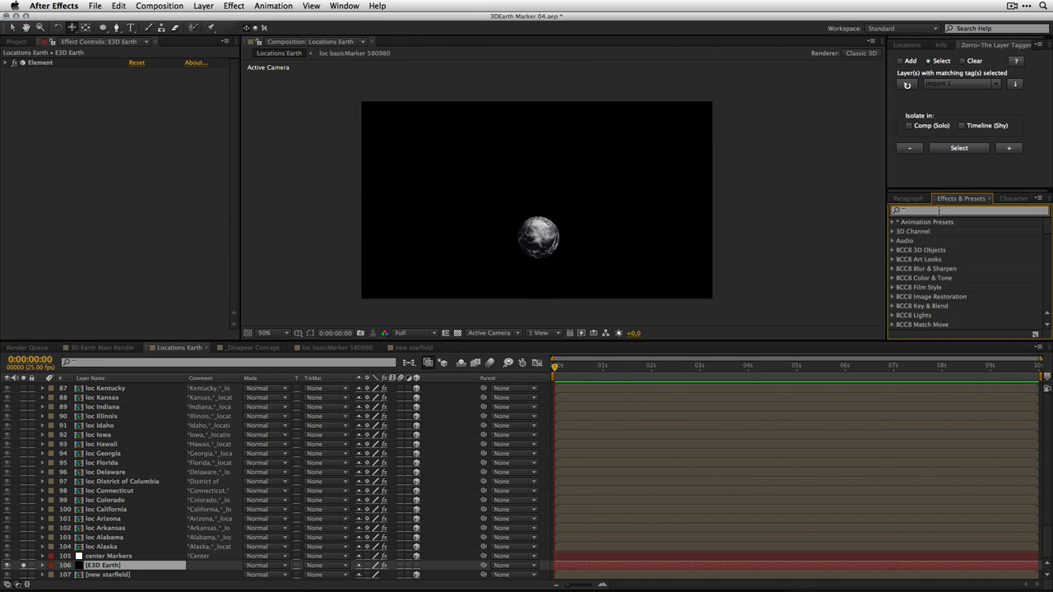
{"action": "type", "text": "glow"}
{"action": "left_click_drag", "start_coordinate": [1049, 233], "coordinate": [1049, 301]}
{"action": "left_click_drag", "start_coordinate": [922, 310], "coordinate": [658, 271]}
Step: Base the Earth's glow on the Alpha Channel and set its Color A to a saturated yellow
{"action": "left_click", "coordinate": [153, 82]}
{"action": "left_click", "coordinate": [161, 100]}
{"action": "left_click", "coordinate": [157, 83]}
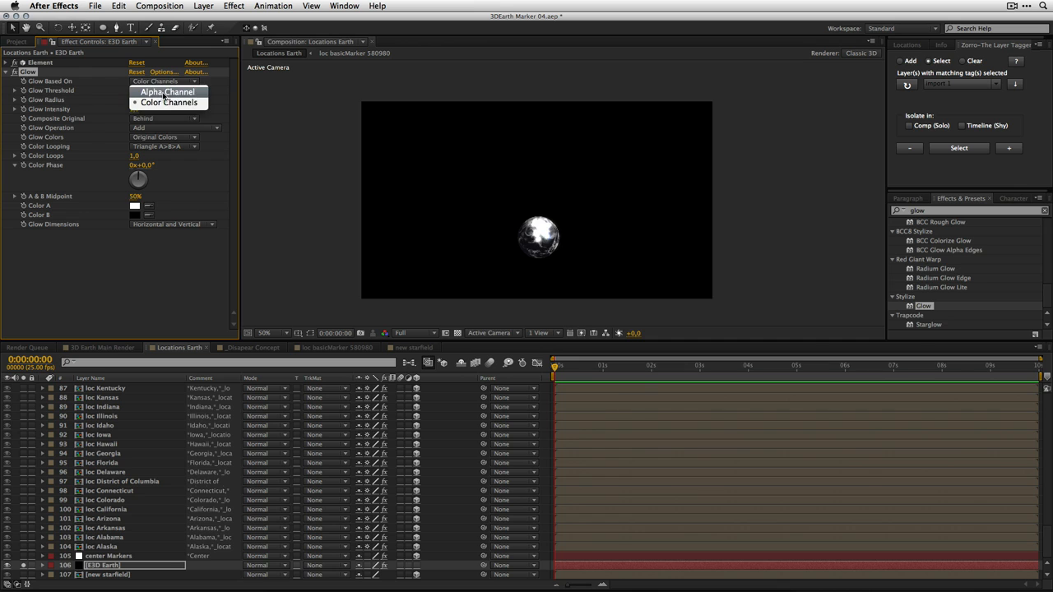
{"action": "left_click", "coordinate": [166, 96]}
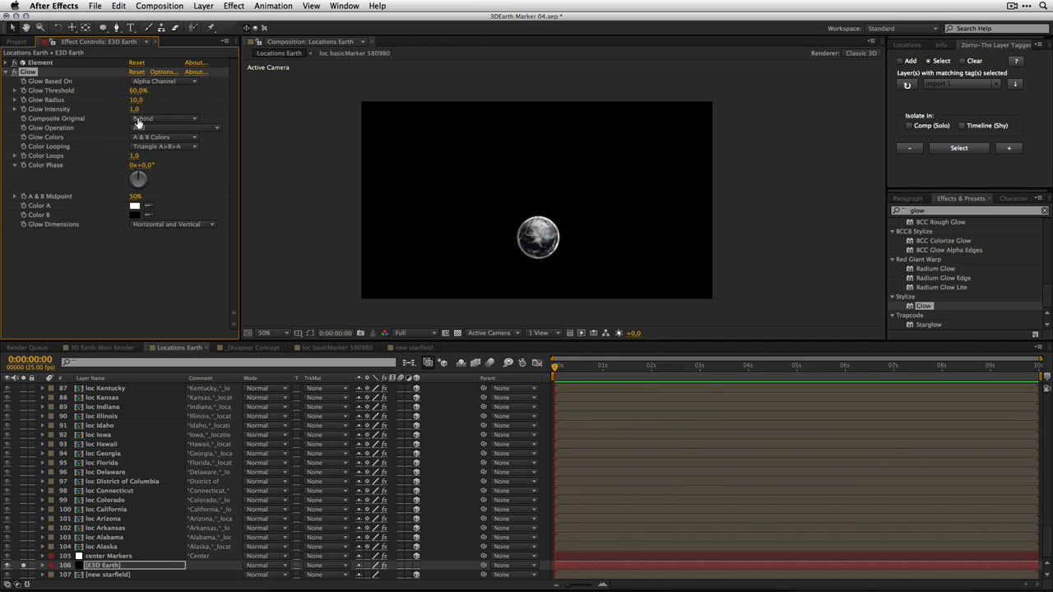
{"action": "left_click", "coordinate": [135, 207]}
{"action": "left_click_drag", "start_coordinate": [548, 393], "coordinate": [547, 411]}
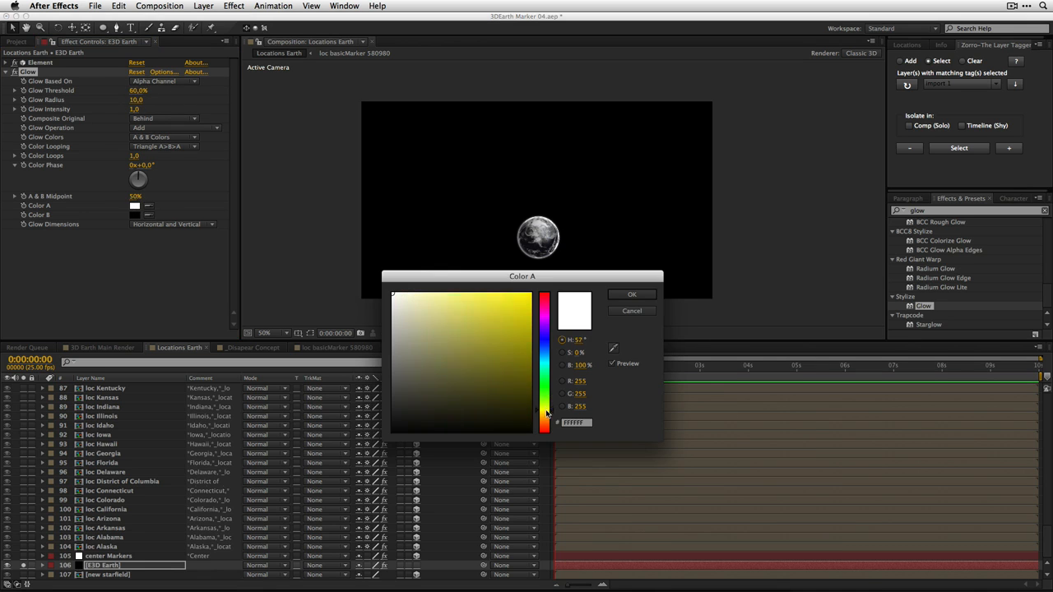
{"action": "left_click", "coordinate": [530, 309]}
{"action": "left_click", "coordinate": [632, 295]}
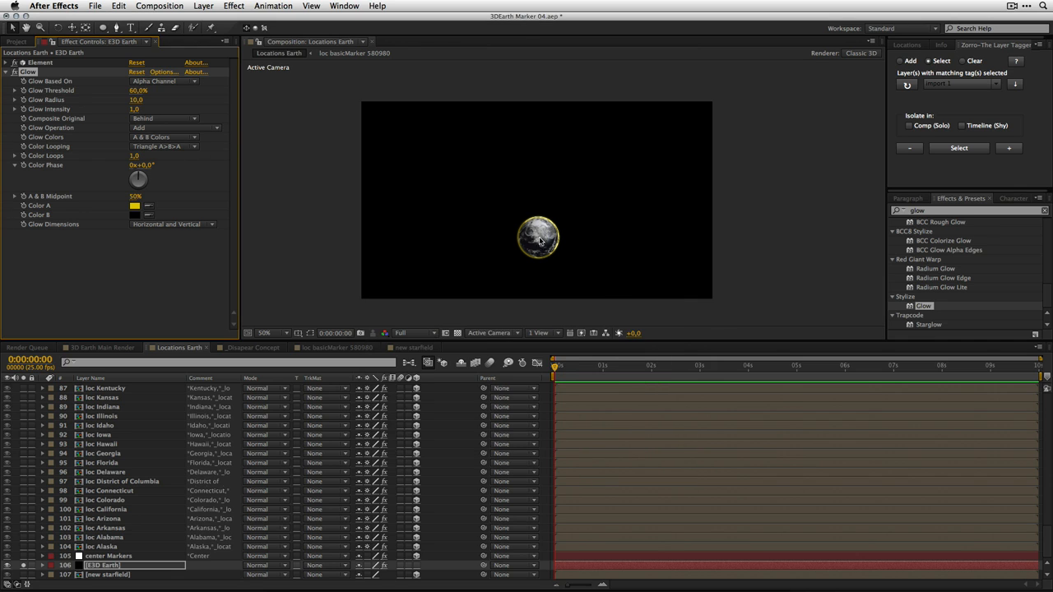
Step: Move the active camera closer to the Earth and reframe it so the whole globe is in view
{"action": "key", "text": "c"}
{"action": "left_click_drag", "start_coordinate": [530, 248], "coordinate": [534, 152]}
{"action": "key", "text": "c"}
{"action": "left_click_drag", "start_coordinate": [539, 273], "coordinate": [541, 281]}
{"action": "key", "text": "c"}
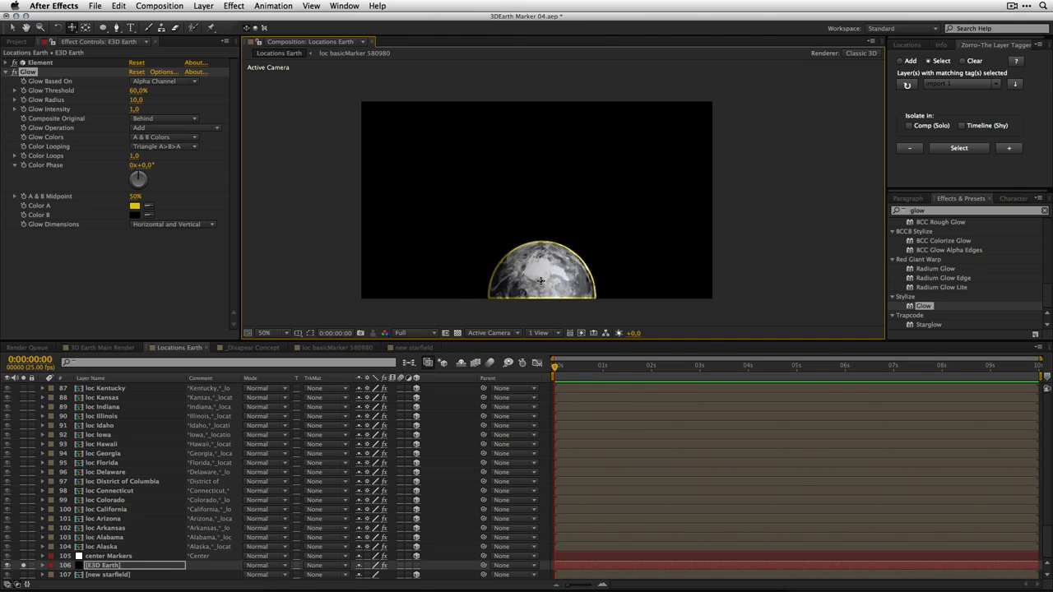
{"action": "left_click_drag", "start_coordinate": [542, 272], "coordinate": [537, 210]}
{"action": "key", "text": "c"}
{"action": "key", "text": "c"}
Step: Set the glow's A & B Midpoint to 47%, radius to 15, operation to Normal and Composite Original to None
{"action": "left_click_drag", "start_coordinate": [135, 196], "coordinate": [118, 196]}
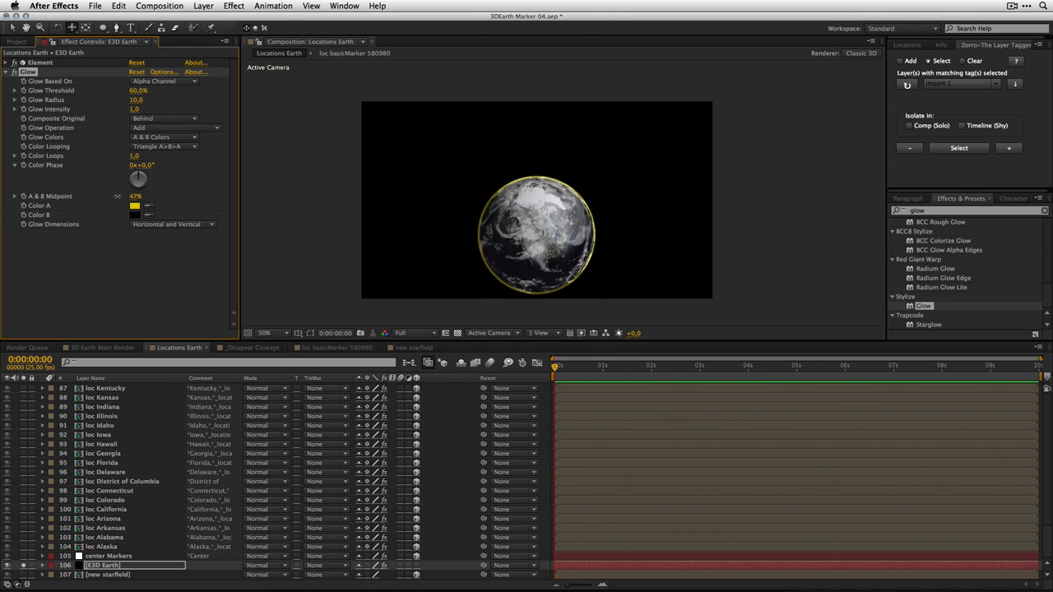
{"action": "left_click_drag", "start_coordinate": [136, 99], "coordinate": [141, 99]}
{"action": "left_click", "coordinate": [150, 128]}
{"action": "left_click", "coordinate": [150, 138]}
{"action": "left_click", "coordinate": [146, 118]}
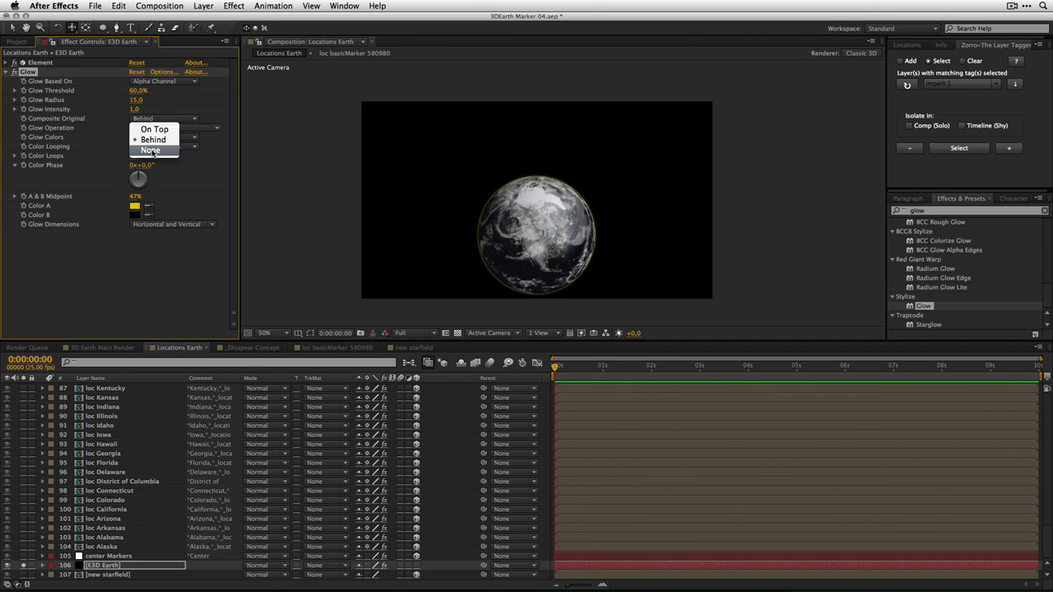
{"action": "left_click", "coordinate": [150, 151]}
Step: Set the glow's threshold to 53.7%, radius to 202, intensity to 1.7 and A & B Midpoint to 38%
{"action": "mouse_move", "coordinate": [135, 99]}
{"action": "left_mouse_down"}
{"action": "mouse_move", "coordinate": [194, 101]}
{"action": "mouse_move", "coordinate": [139, 109]}
{"action": "mouse_move", "coordinate": [150, 110]}
{"action": "left_mouse_up"}
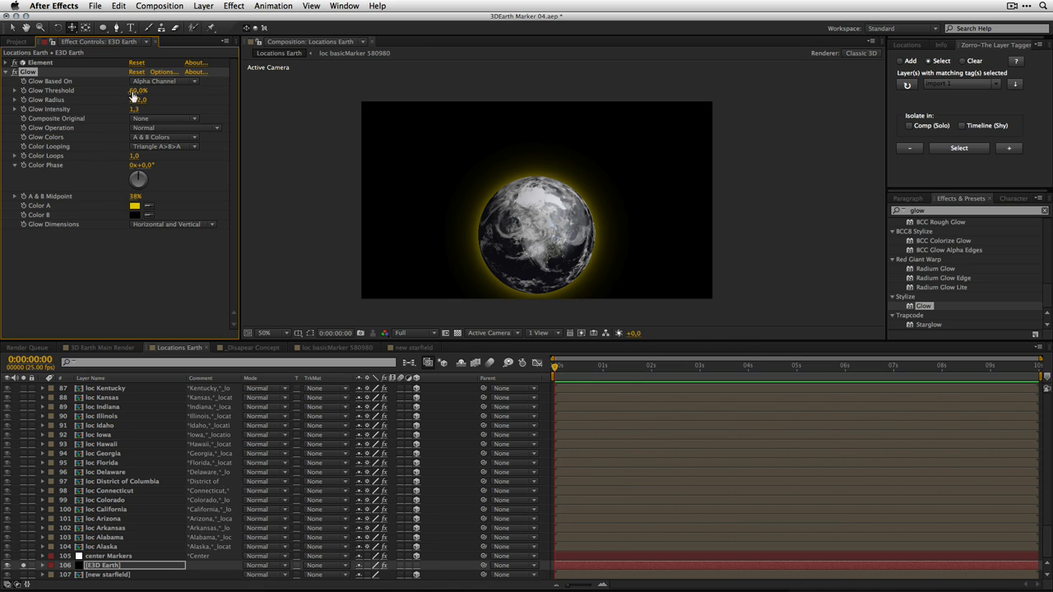
{"action": "mouse_move", "coordinate": [149, 90]}
{"action": "left_mouse_down"}
{"action": "mouse_move", "coordinate": [88, 93]}
{"action": "mouse_move", "coordinate": [132, 91]}
{"action": "mouse_move", "coordinate": [146, 107]}
{"action": "left_mouse_up"}
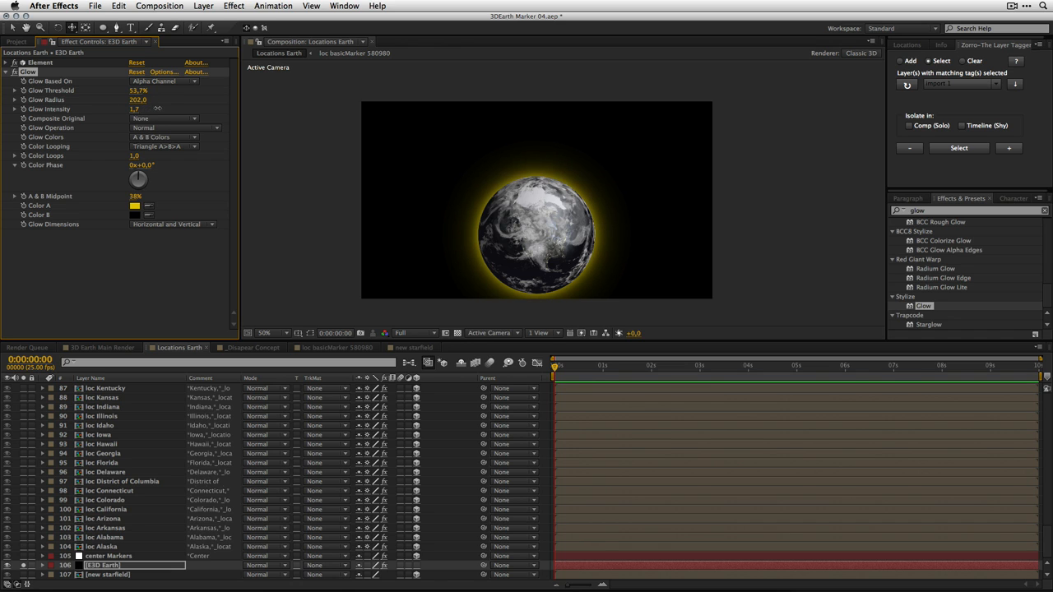
Step: Unsolo the E3D Earth layer and set the composition's preview resolution to Quarter
{"action": "left_click", "coordinate": [25, 565]}
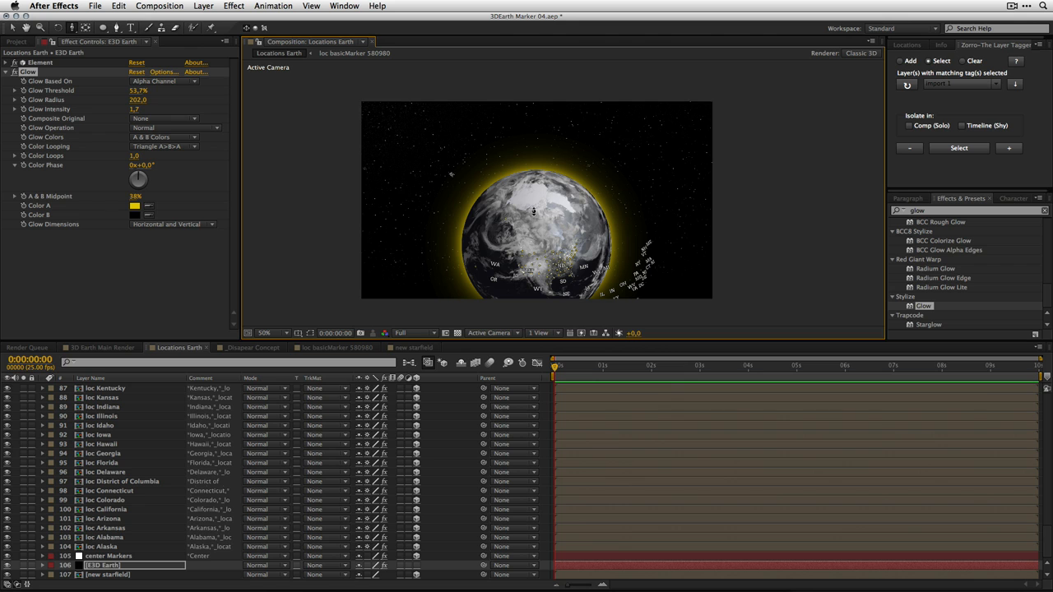
{"action": "left_click_drag", "start_coordinate": [525, 259], "coordinate": [534, 257]}
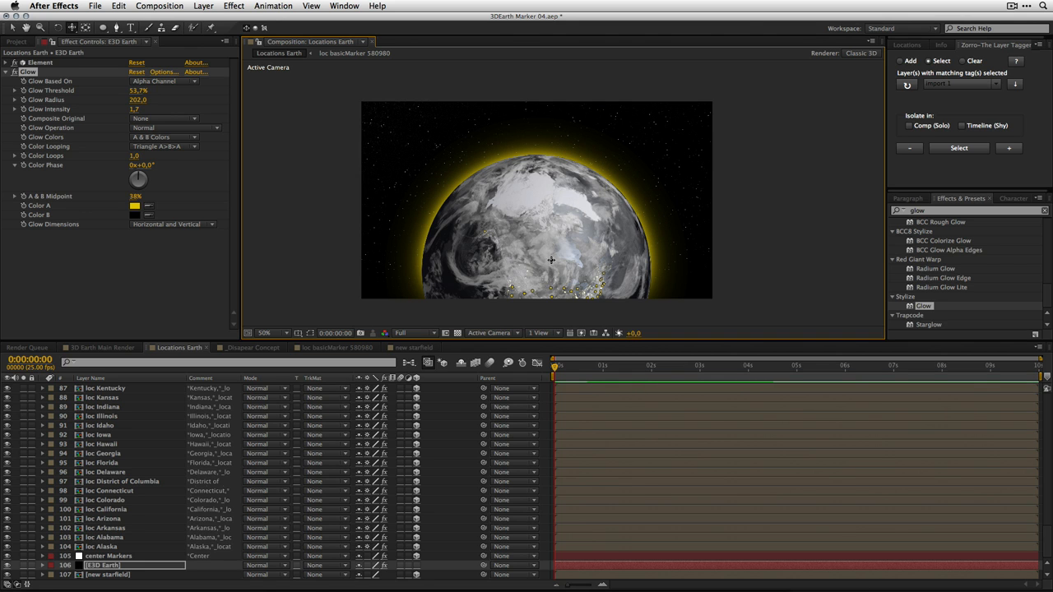
{"action": "left_click", "coordinate": [408, 333]}
{"action": "left_click", "coordinate": [417, 392]}
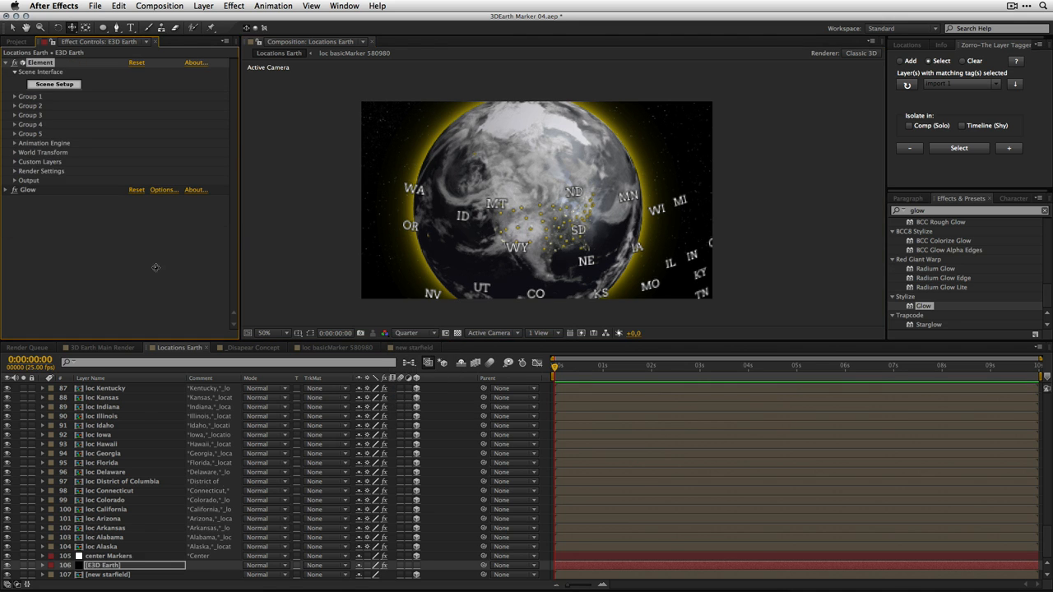
Step: Open the AEMap script beside the project files and set the map scale to 40
{"action": "left_click", "coordinate": [16, 42]}
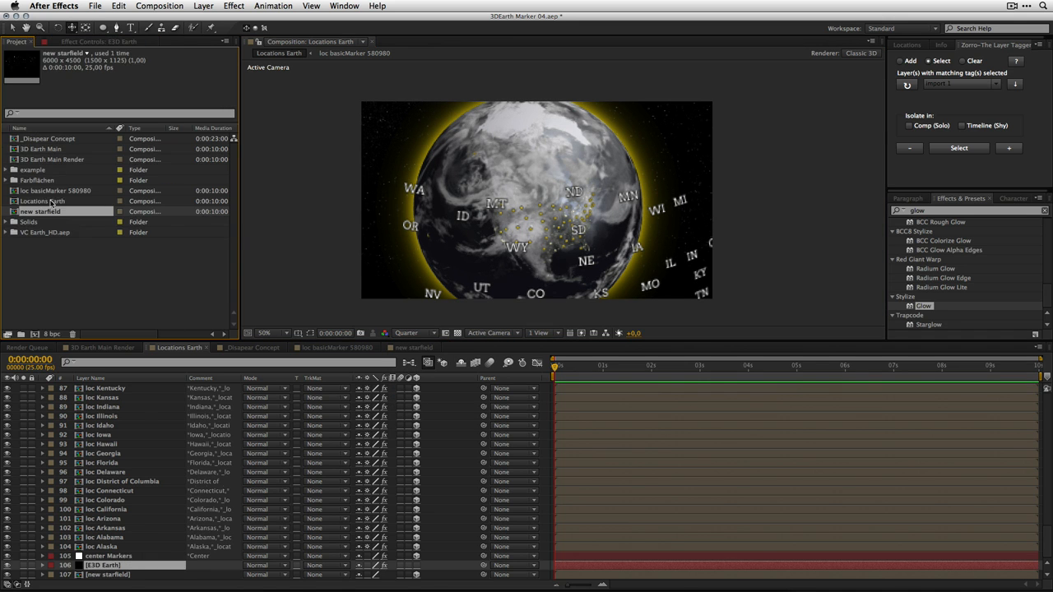
{"action": "left_click", "coordinate": [61, 270]}
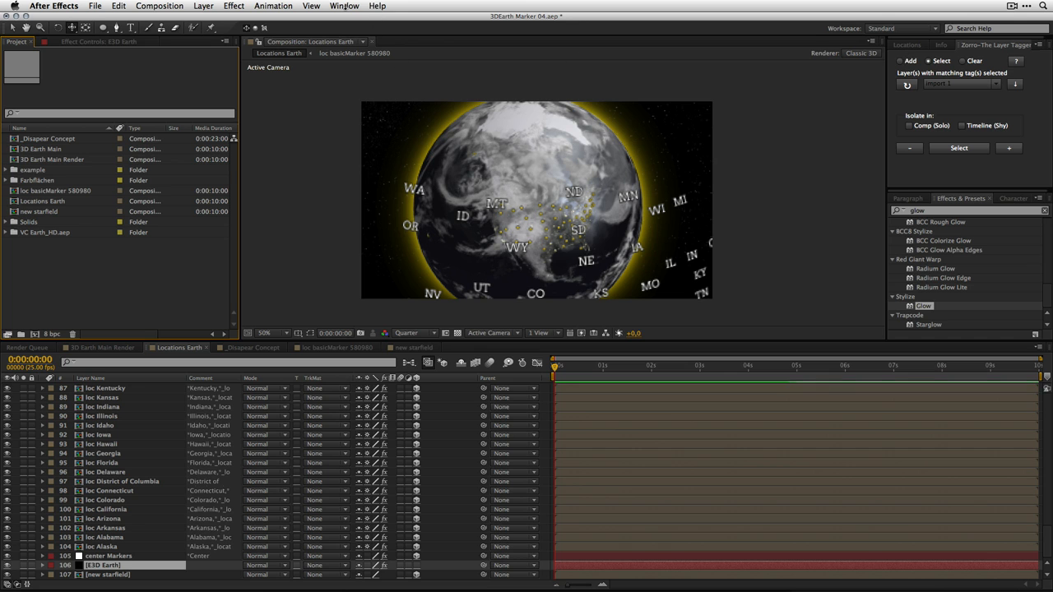
{"action": "left_click", "coordinate": [345, 6]}
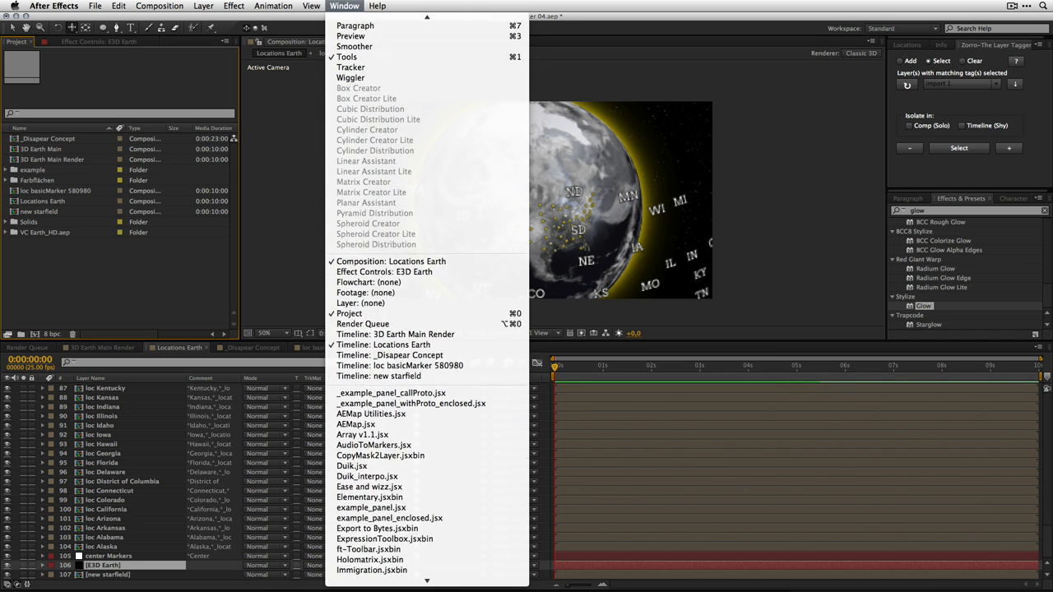
{"action": "left_click", "coordinate": [388, 360]}
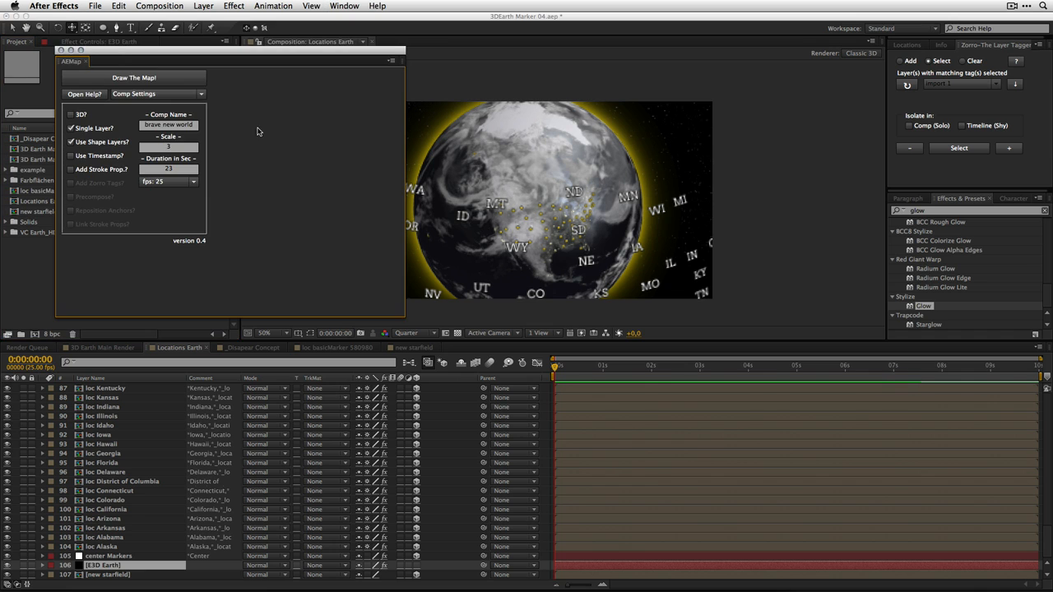
{"action": "left_click_drag", "start_coordinate": [110, 52], "coordinate": [577, 50]}
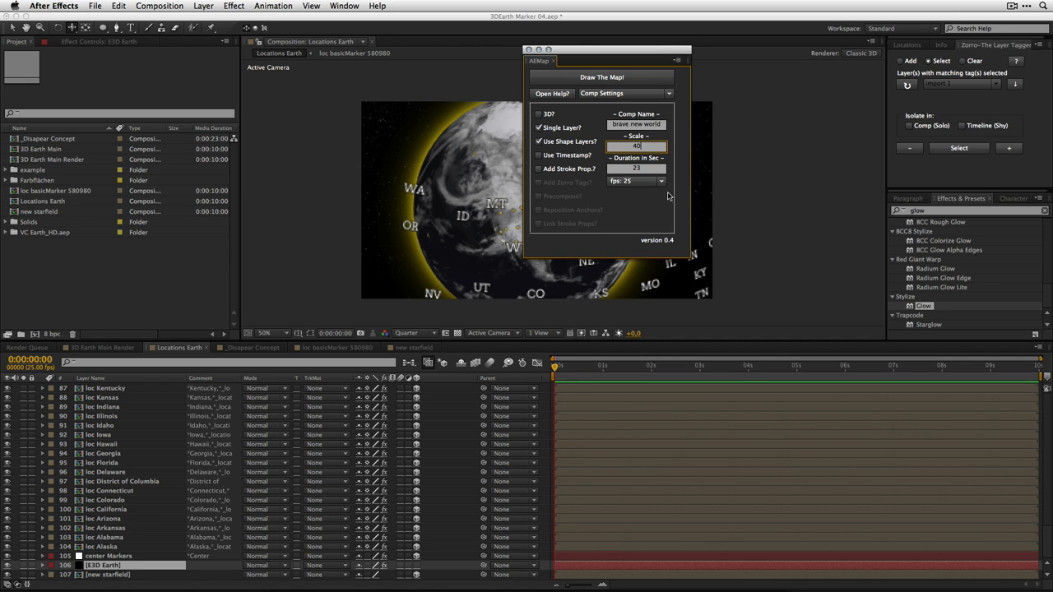
Step: Switch to the calculator for a calculation with the map scale of 40, and close it again
{"action": "key", "text": "super+space"}
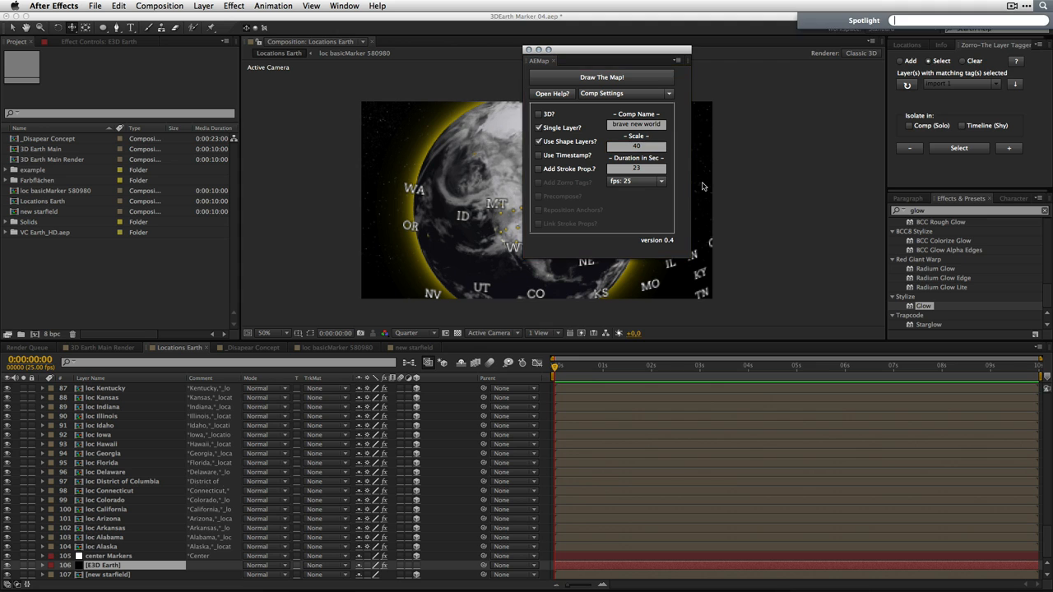
{"action": "type", "text": "calc"}
{"action": "key", "text": "Return"}
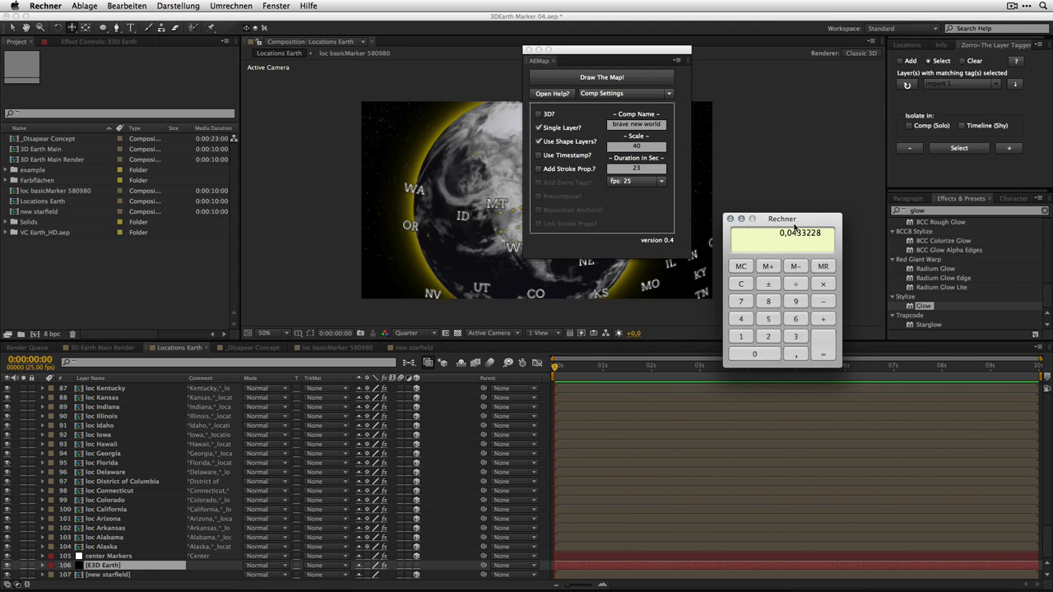
{"action": "key", "text": "Escape"}
{"action": "type", "text": "40"}
{"action": "key", "text": "Return"}
{"action": "left_click", "coordinate": [729, 220]}
Step: Enable the added stroke property for the map and name its composition "graphic world map"
{"action": "mouse_move", "coordinate": [633, 54]}
{"action": "left_mouse_down"}
{"action": "mouse_move", "coordinate": [729, 78]}
{"action": "mouse_move", "coordinate": [791, 68]}
{"action": "left_mouse_up"}
{"action": "left_click", "coordinate": [720, 180]}
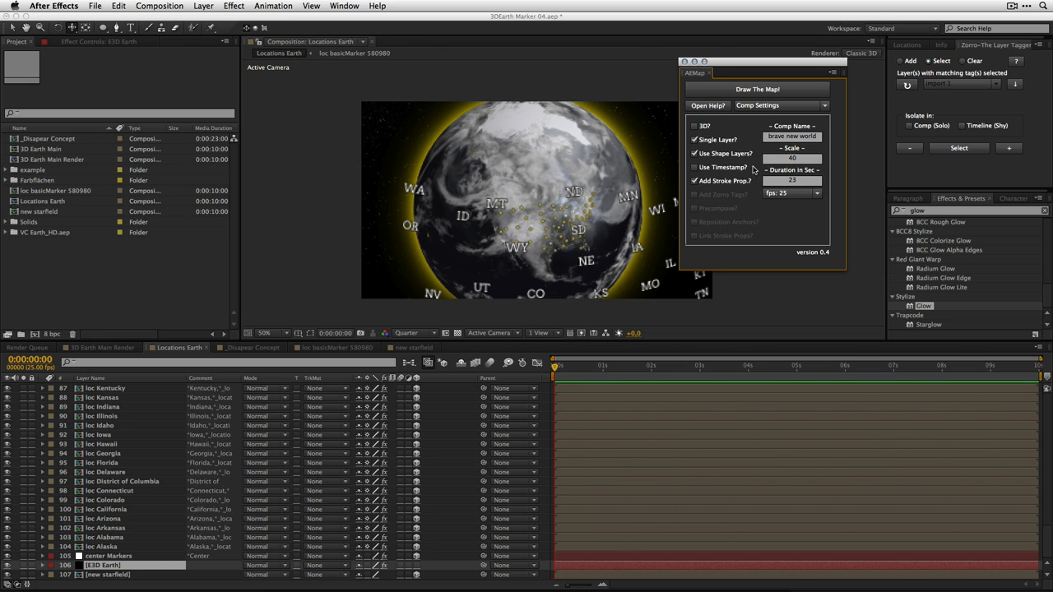
{"action": "left_click_drag", "start_coordinate": [789, 140], "coordinate": [735, 142]}
{"action": "type", "text": "graphic"}
{"action": "key", "text": "BackSpace"}
{"action": "key", "text": "BackSpace"}
{"action": "key", "text": "BackSpace"}
{"action": "key", "text": "BackSpace"}
{"action": "type", "text": "world"}
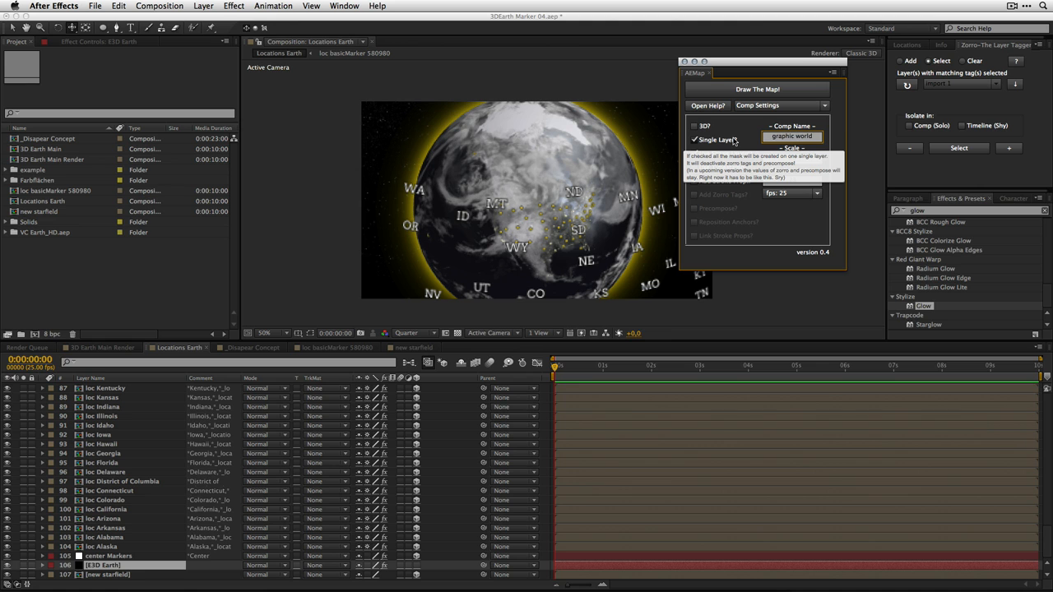
{"action": "type", "text": " map"}
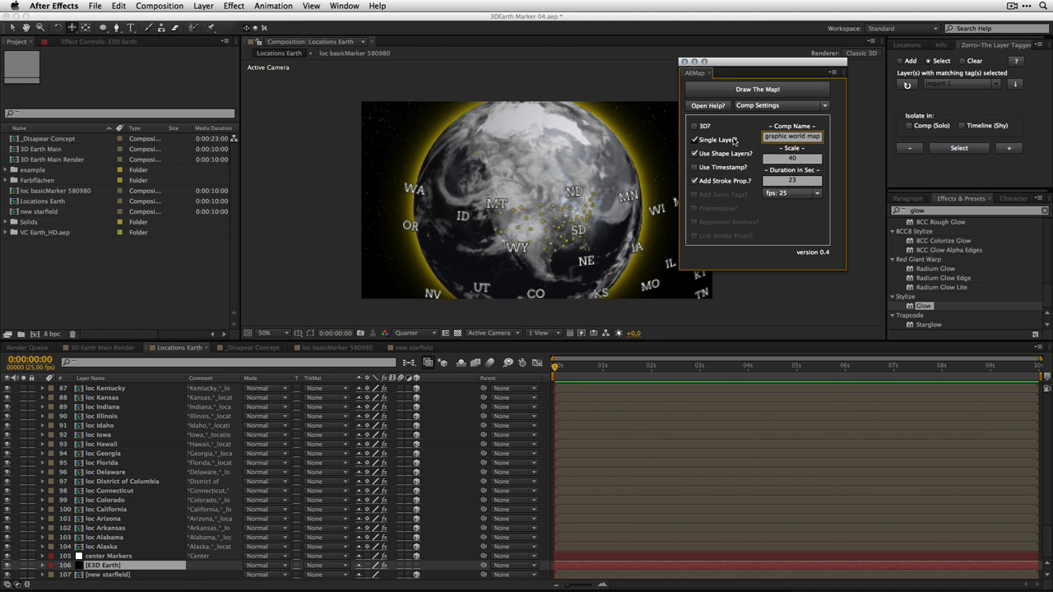
Step: Draw the world map as a single shape layer with AEMap and close the script window
{"action": "left_click", "coordinate": [766, 88]}
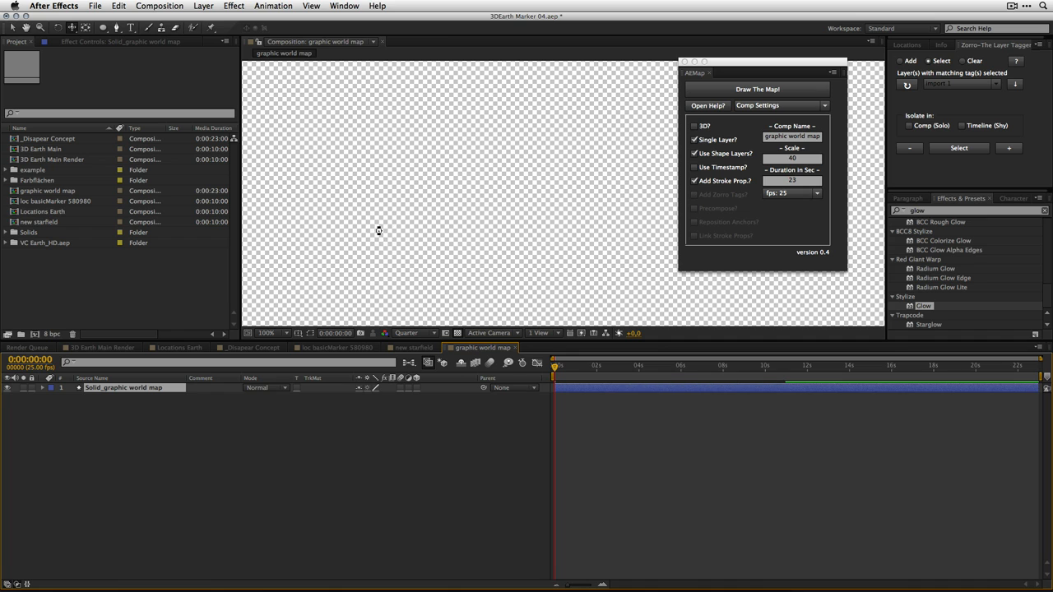
{"action": "left_click", "coordinate": [606, 206]}
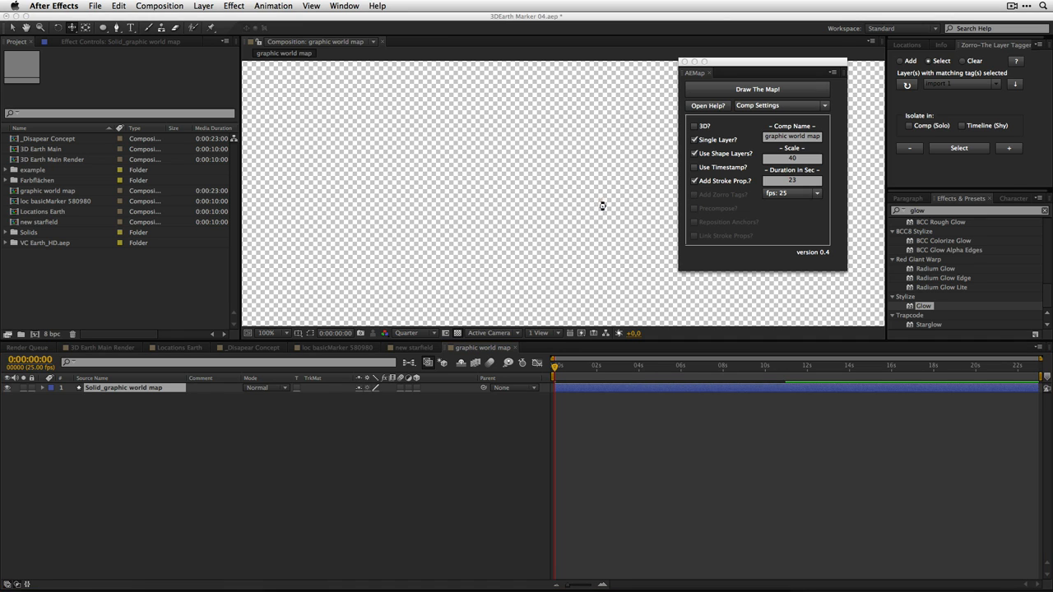
{"action": "left_click", "coordinate": [390, 235]}
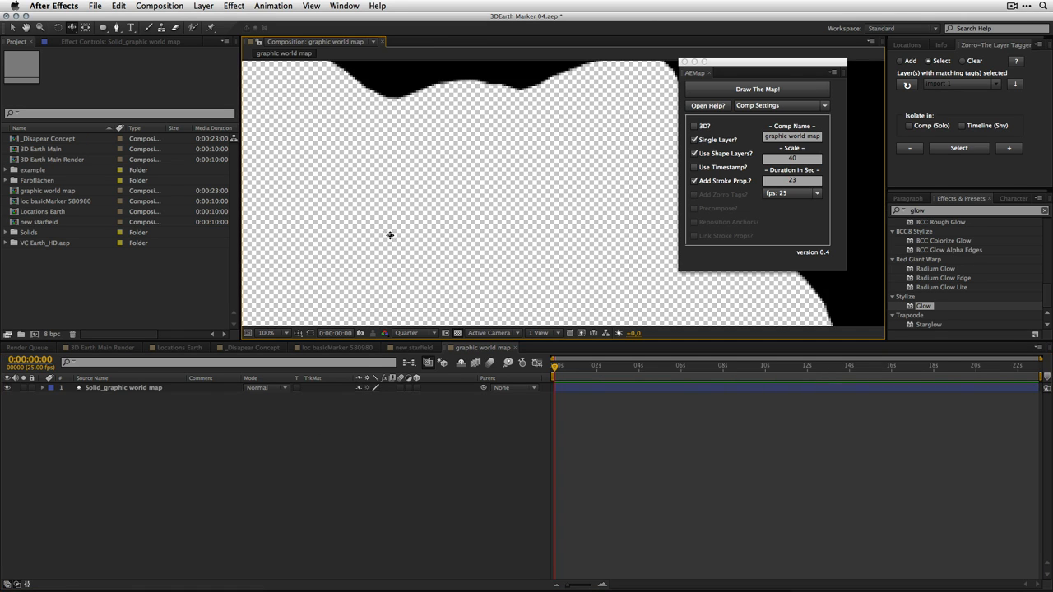
{"action": "key", "text": "v"}
{"action": "left_click", "coordinate": [683, 61]}
{"action": "left_click", "coordinate": [569, 165]}
Step: Set the world map shape layer's stroke to composite Above Previous in Same Group
{"action": "key", "text": "comma"}
{"action": "key", "text": "comma"}
{"action": "key", "text": "comma"}
{"action": "key", "text": "comma"}
{"action": "key", "text": "comma"}
{"action": "key", "text": "comma"}
{"action": "key", "text": "comma"}
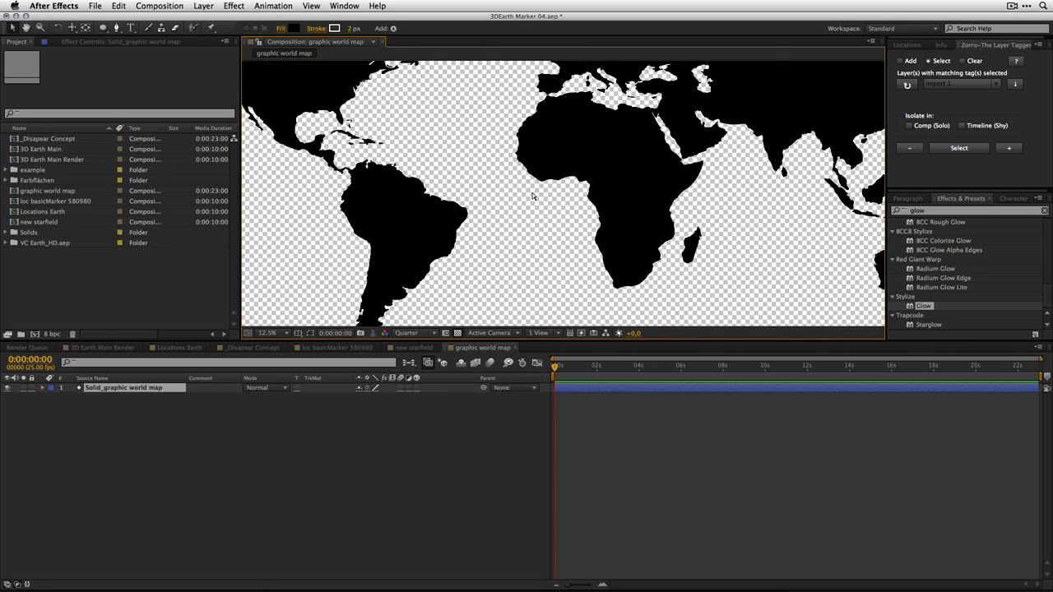
{"action": "left_click_drag", "start_coordinate": [1048, 413], "coordinate": [1049, 560]}
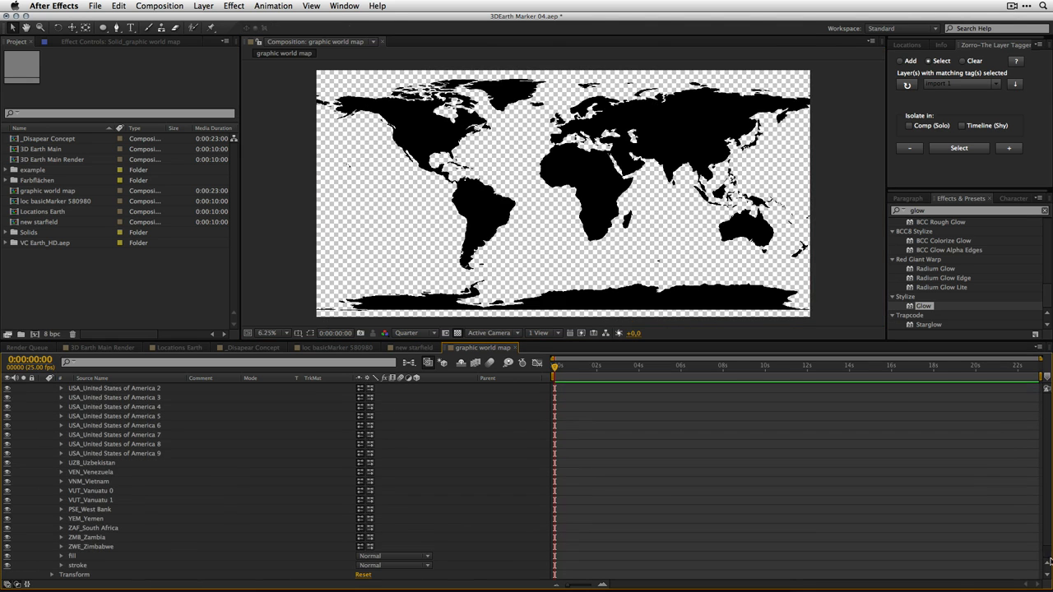
{"action": "left_click", "coordinate": [64, 566]}
{"action": "left_click", "coordinate": [387, 509]}
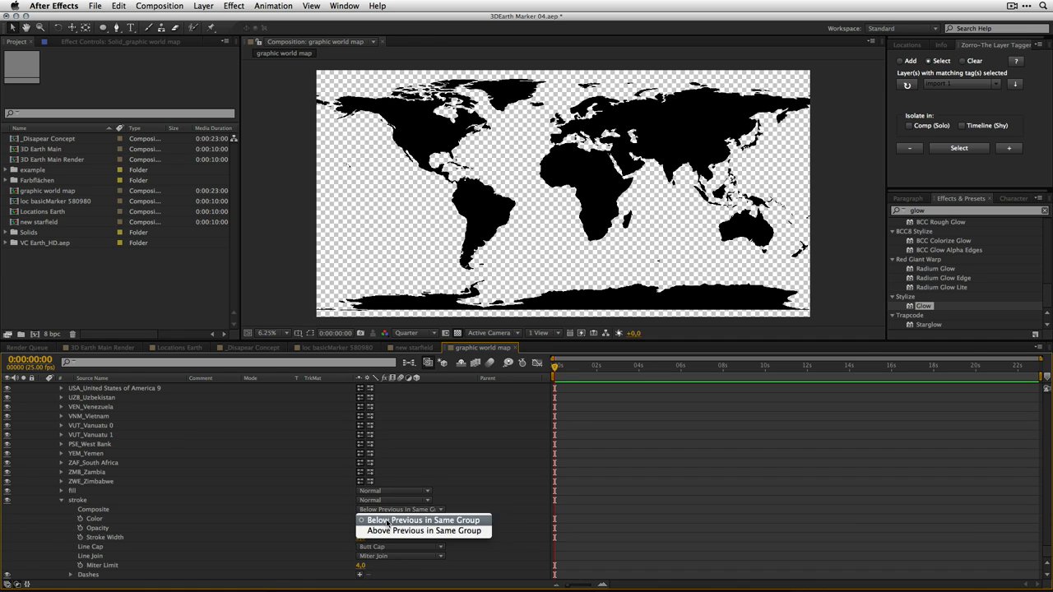
{"action": "left_click", "coordinate": [395, 525]}
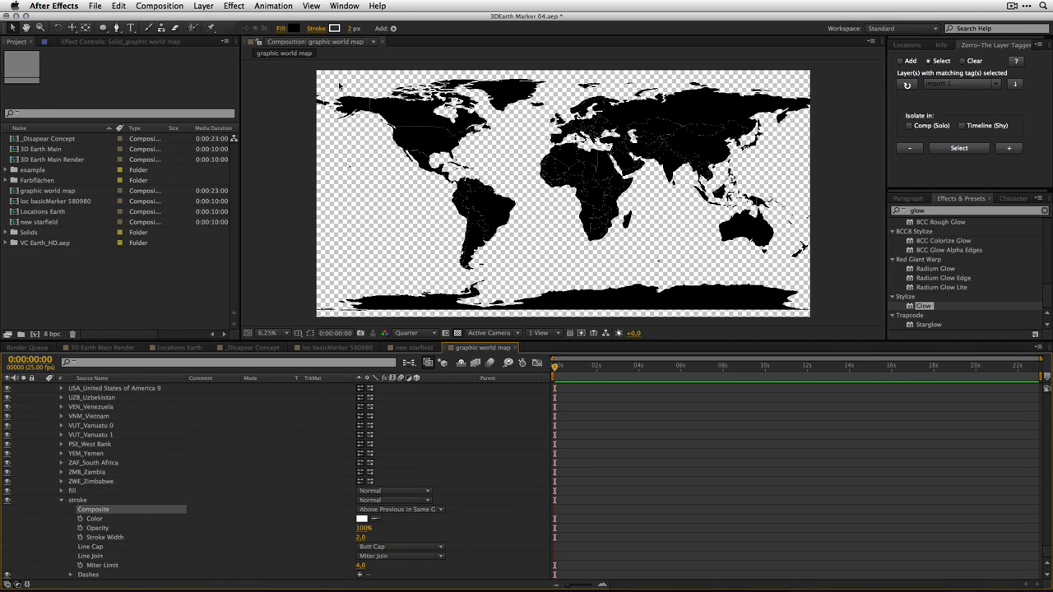
{"action": "left_click", "coordinate": [62, 501]}
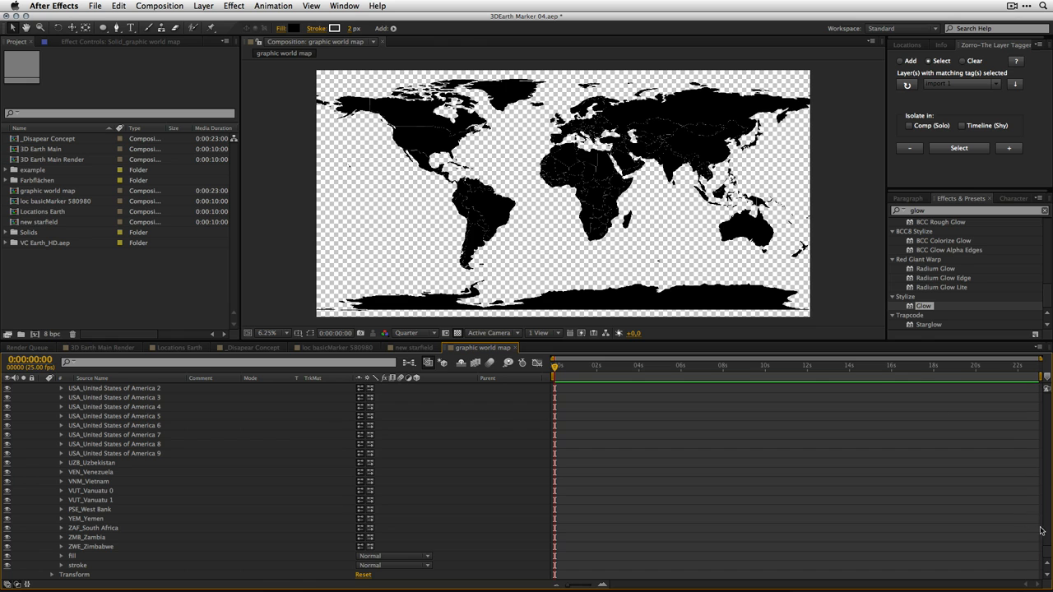
{"action": "left_click_drag", "start_coordinate": [1046, 552], "coordinate": [1047, 394]}
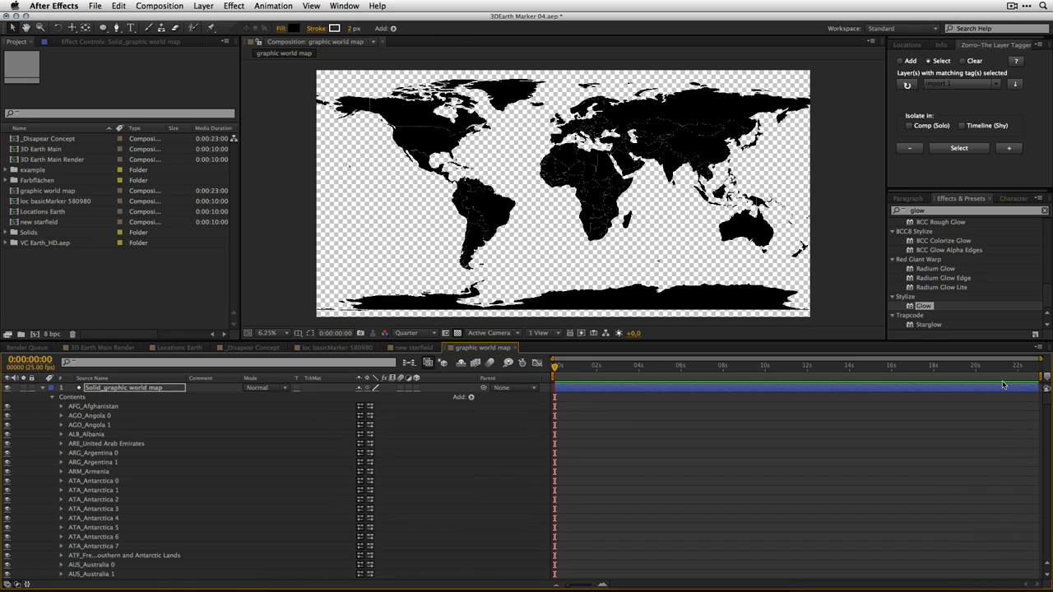
Step: Hide the shape groups ATA_Antarctica 0 to 7 in the Solid_graphic world map layer
{"action": "left_click", "coordinate": [43, 388]}
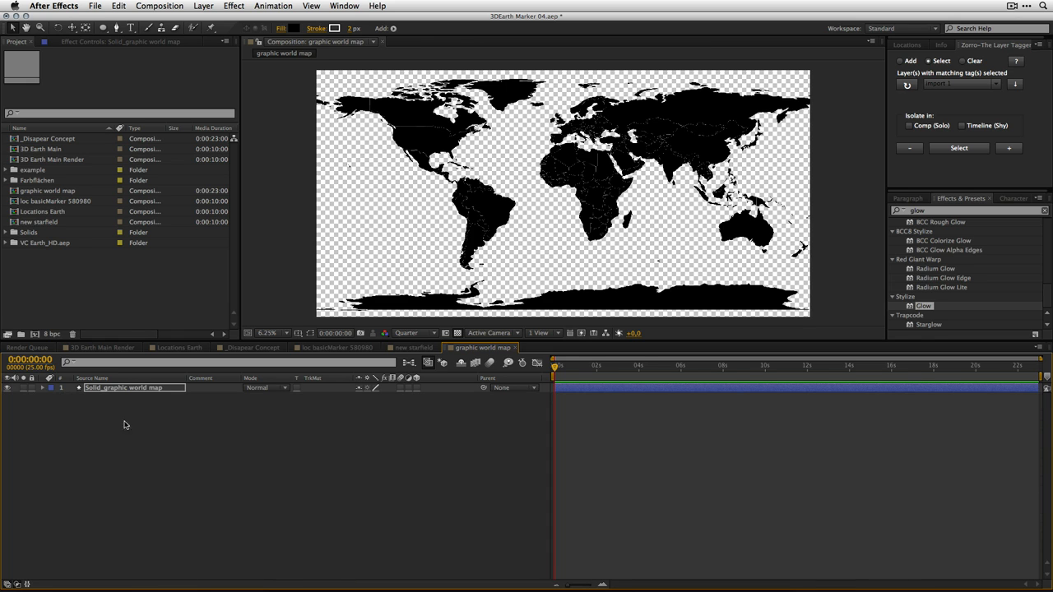
{"action": "left_click", "coordinate": [43, 387]}
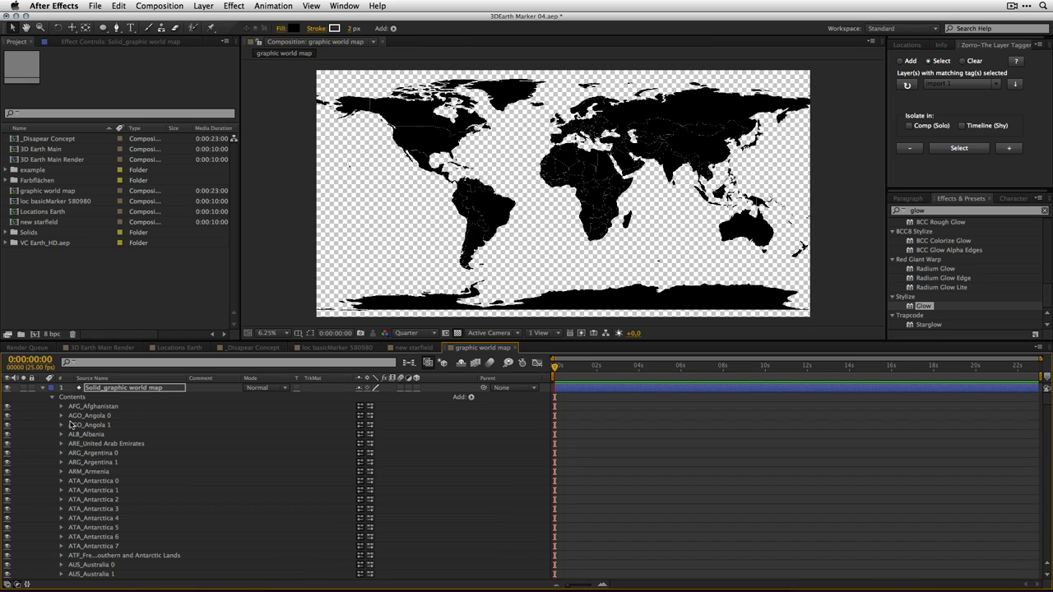
{"action": "left_click", "coordinate": [107, 482]}
{"action": "left_click", "coordinate": [105, 545], "text": "shift"}
{"action": "left_click", "coordinate": [8, 481]}
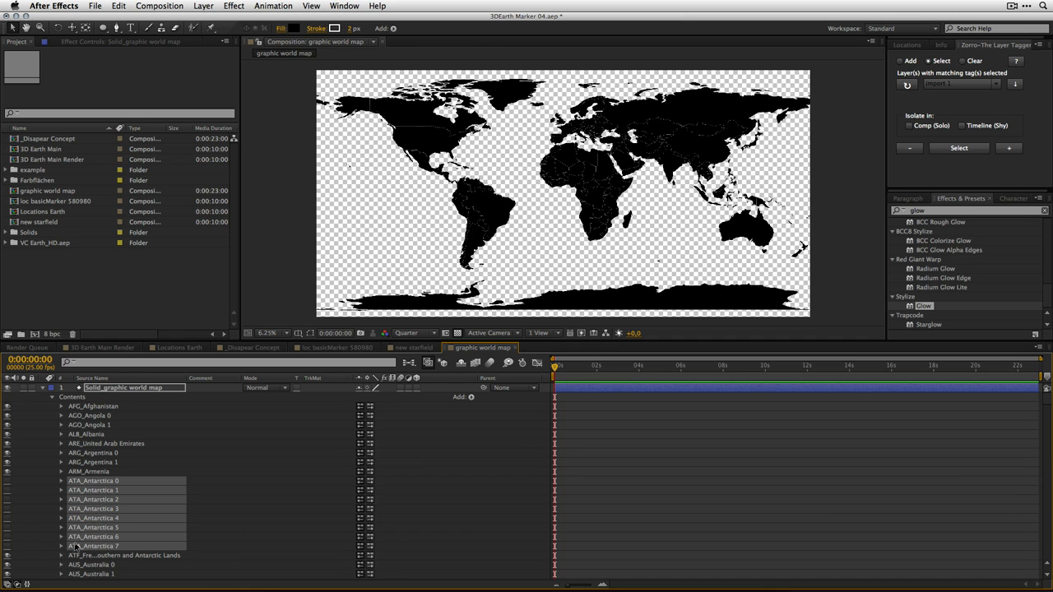
{"action": "left_click", "coordinate": [42, 388]}
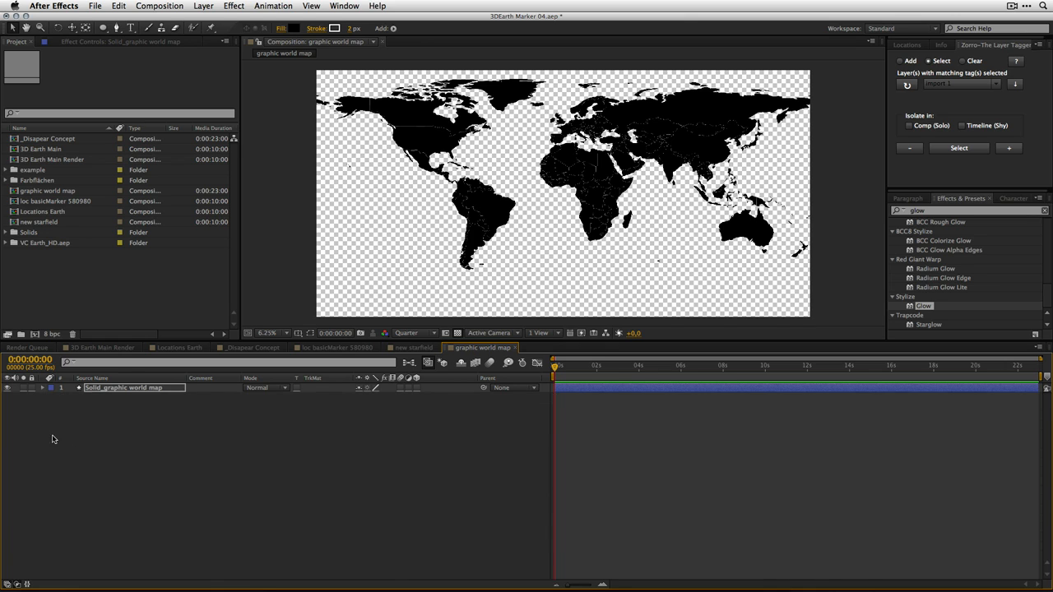
Step: Create a comp-sized dark gray solid with colour 424242 and place it below the world map layer
{"action": "left_click", "coordinate": [119, 447]}
{"action": "key", "text": "super+shift+y"}
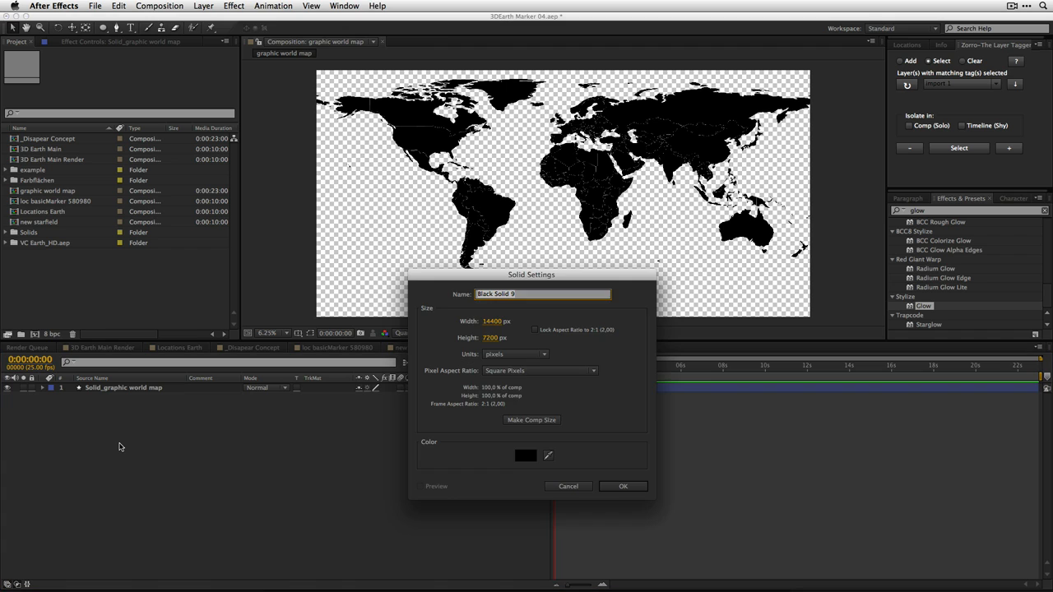
{"action": "left_click", "coordinate": [527, 455]}
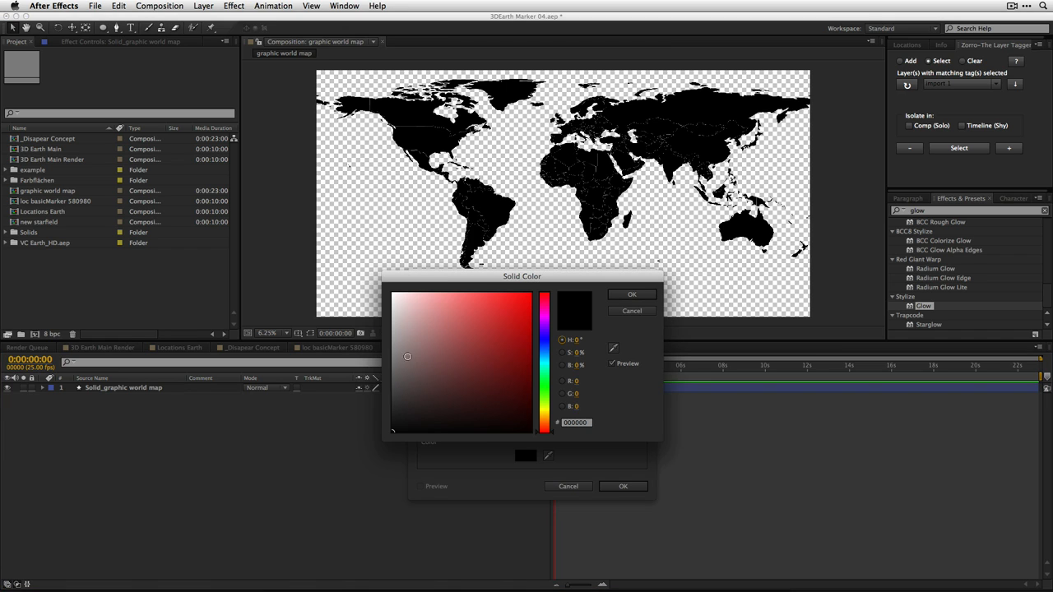
{"action": "left_click_drag", "start_coordinate": [399, 363], "coordinate": [355, 394]}
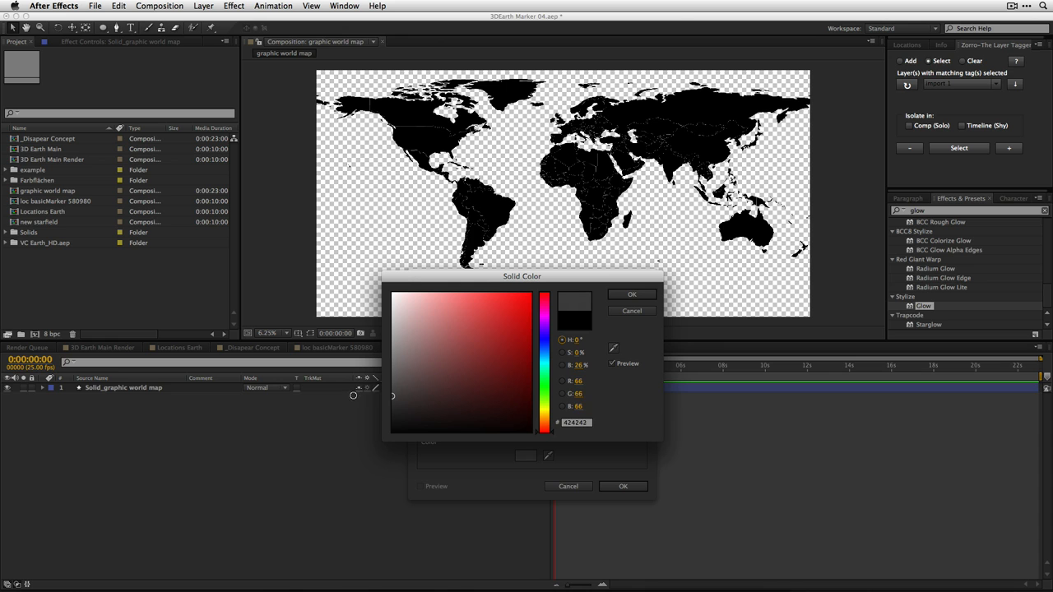
{"action": "left_click", "coordinate": [632, 294]}
{"action": "left_click", "coordinate": [623, 487]}
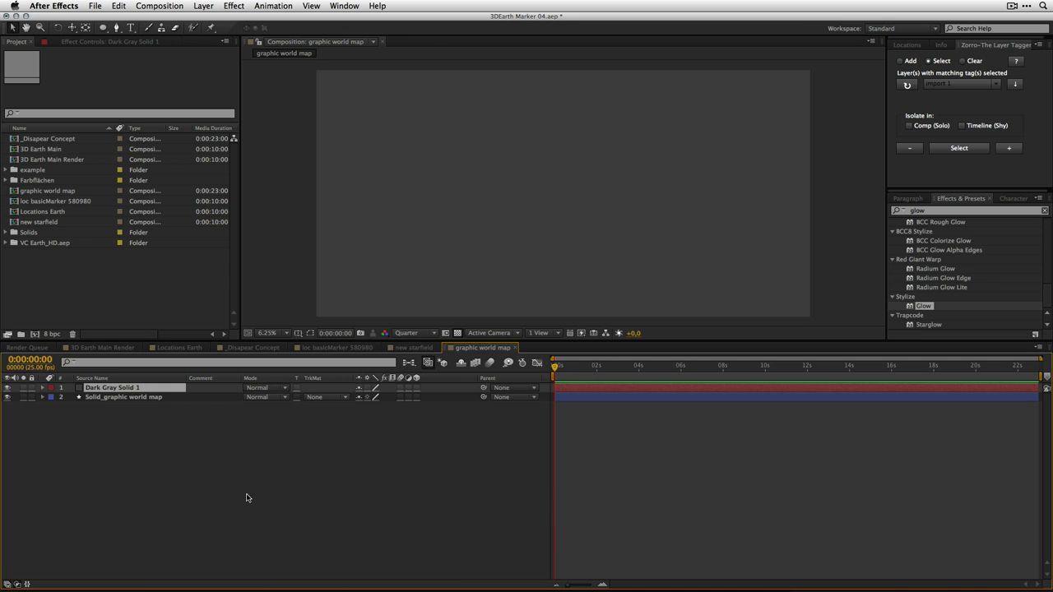
{"action": "key", "text": "super+bracketleft"}
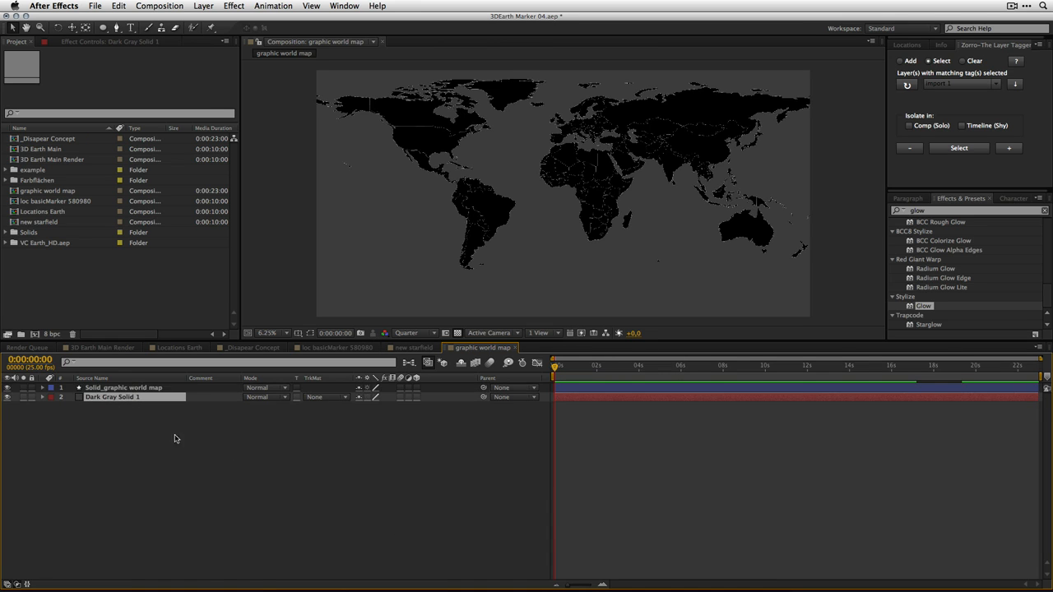
Step: Apply the Ramp effect to the dark gray solid and set its shape to Radial Ramp
{"action": "left_click", "coordinate": [118, 389]}
{"action": "left_click", "coordinate": [114, 397]}
{"action": "key", "text": "super+5"}
{"action": "type", "text": "ramp"}
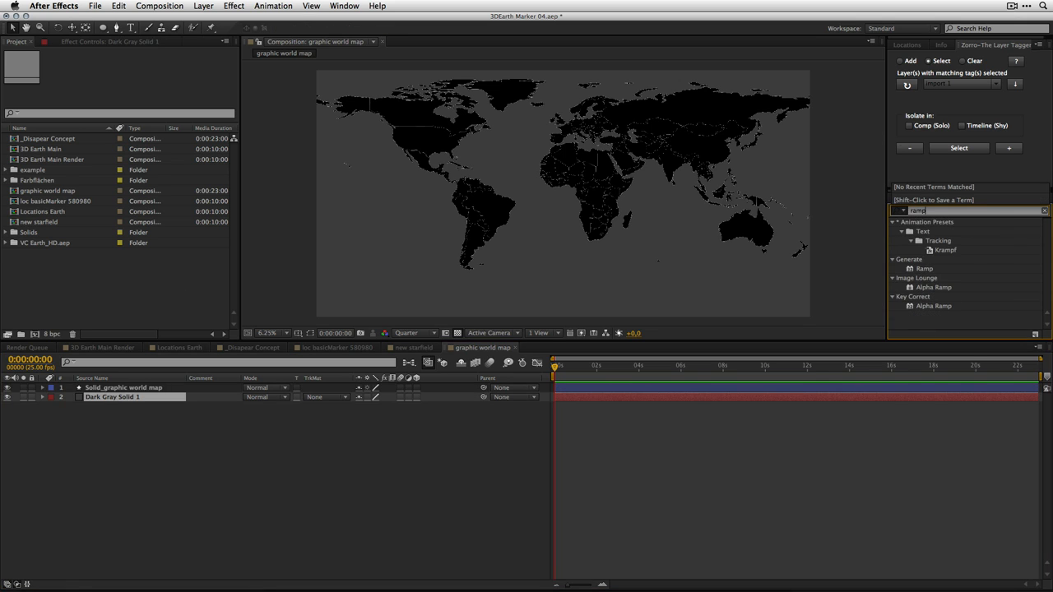
{"action": "left_click_drag", "start_coordinate": [924, 271], "coordinate": [568, 400]}
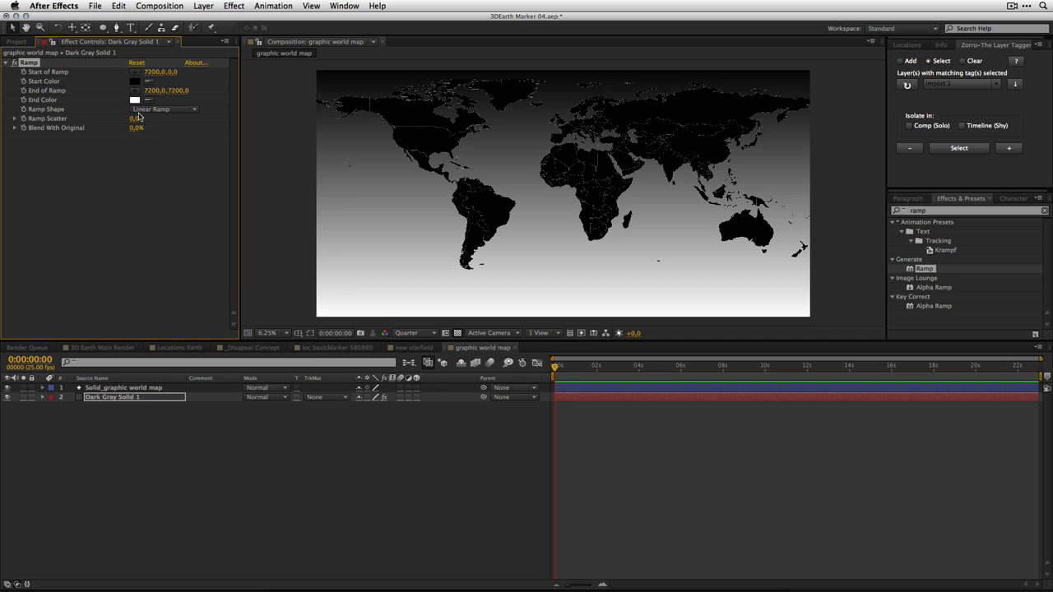
{"action": "left_click", "coordinate": [158, 109]}
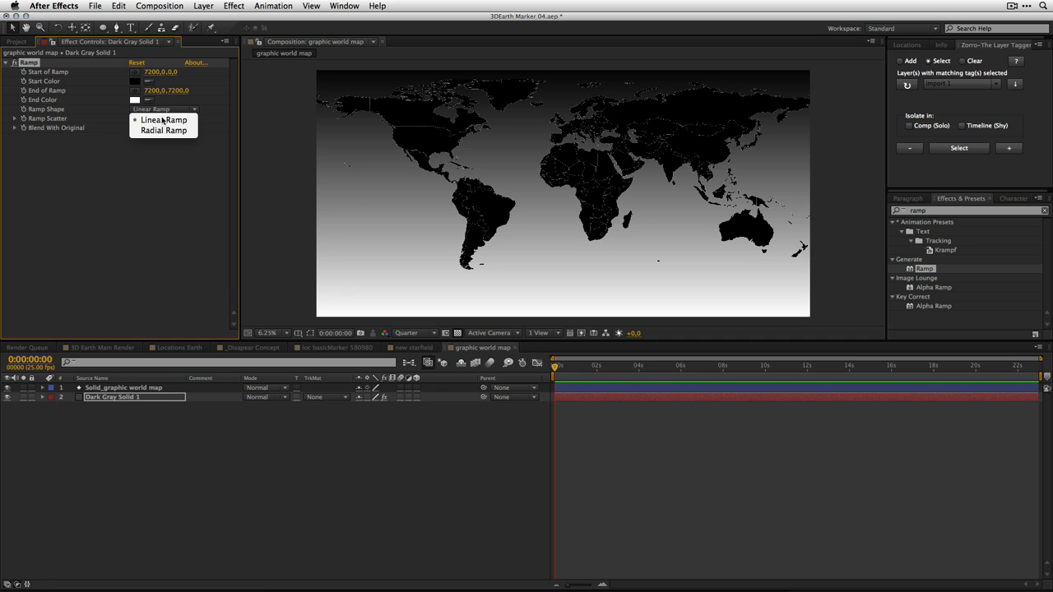
{"action": "left_click", "coordinate": [163, 130]}
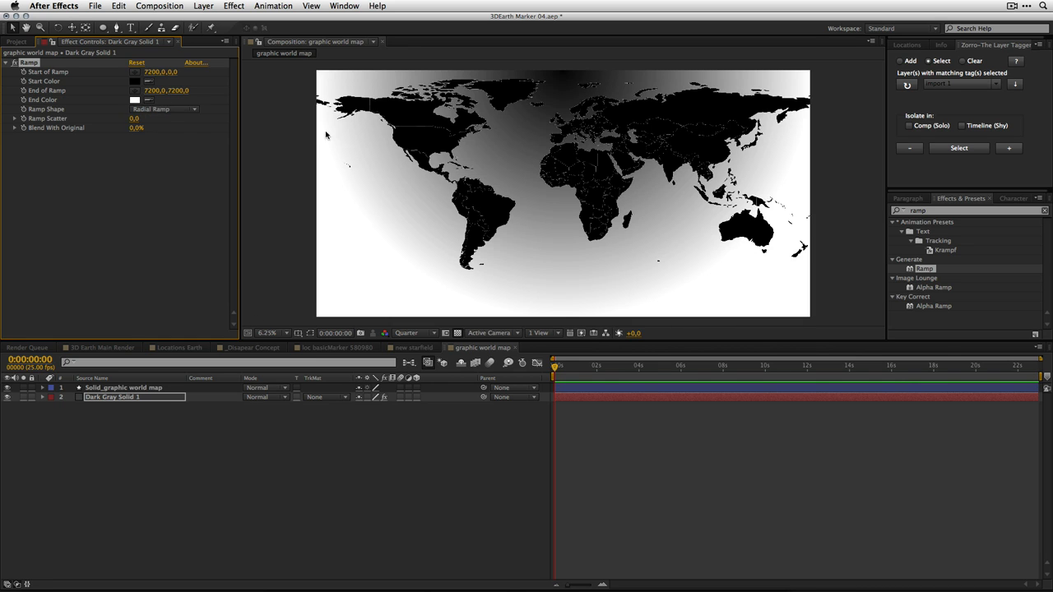
Step: Try a Start of Ramp of 7200, 7200 with the End of Ramp at about 7600, 3392
{"action": "left_click", "coordinate": [173, 71]}
{"action": "key", "text": "Return"}
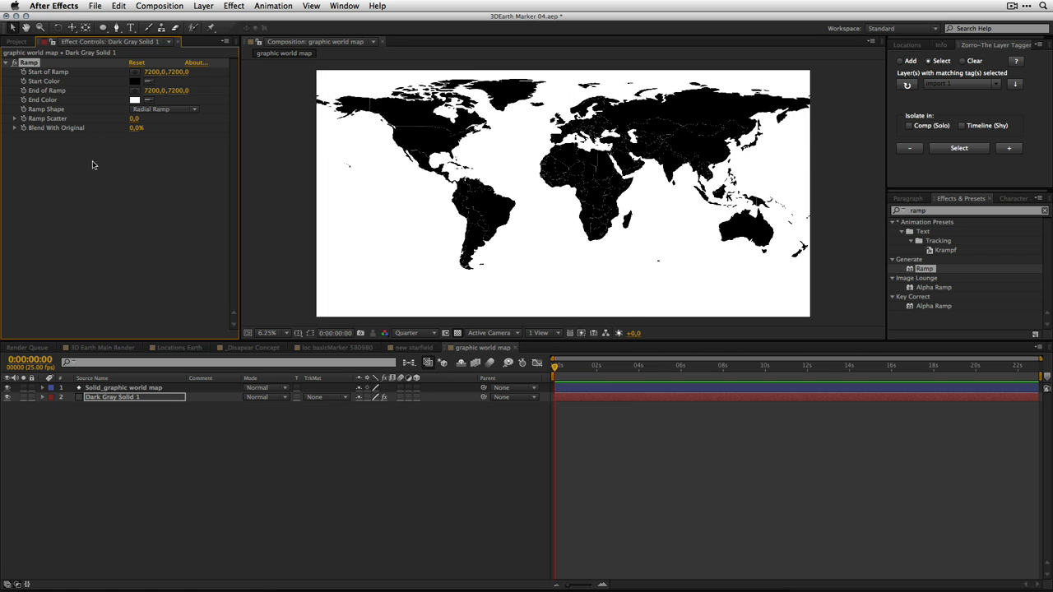
{"action": "left_click_drag", "start_coordinate": [179, 92], "coordinate": [845, 263]}
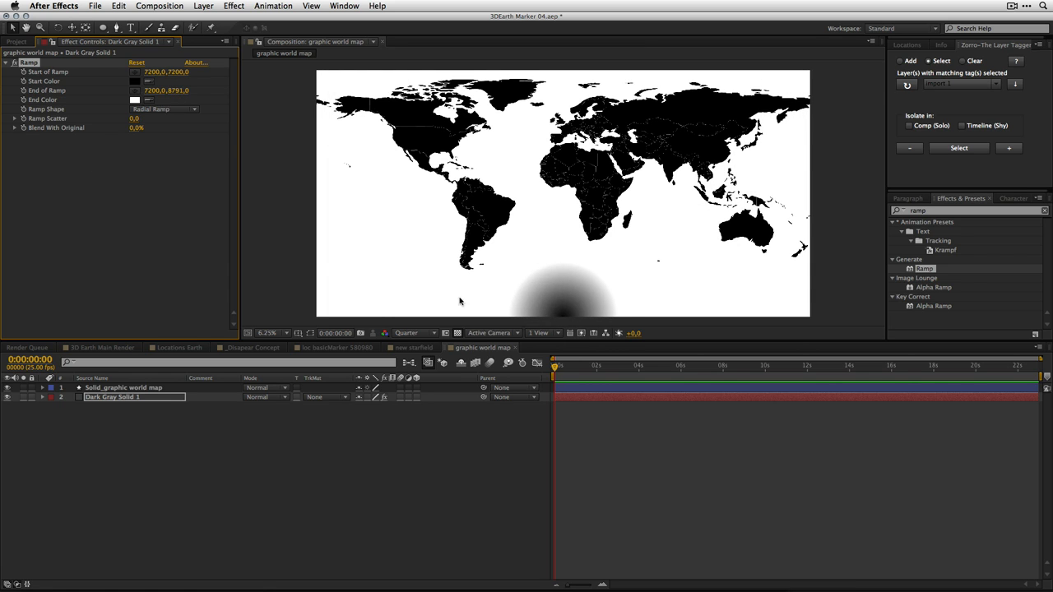
{"action": "left_click_drag", "start_coordinate": [173, 95], "coordinate": [865, 250]}
{"action": "left_click_drag", "start_coordinate": [145, 97], "coordinate": [177, 96]}
Step: Show the layer controls and place the ramp's start point near the map's centre, at about 7232, 3600
{"action": "left_click", "coordinate": [311, 5]}
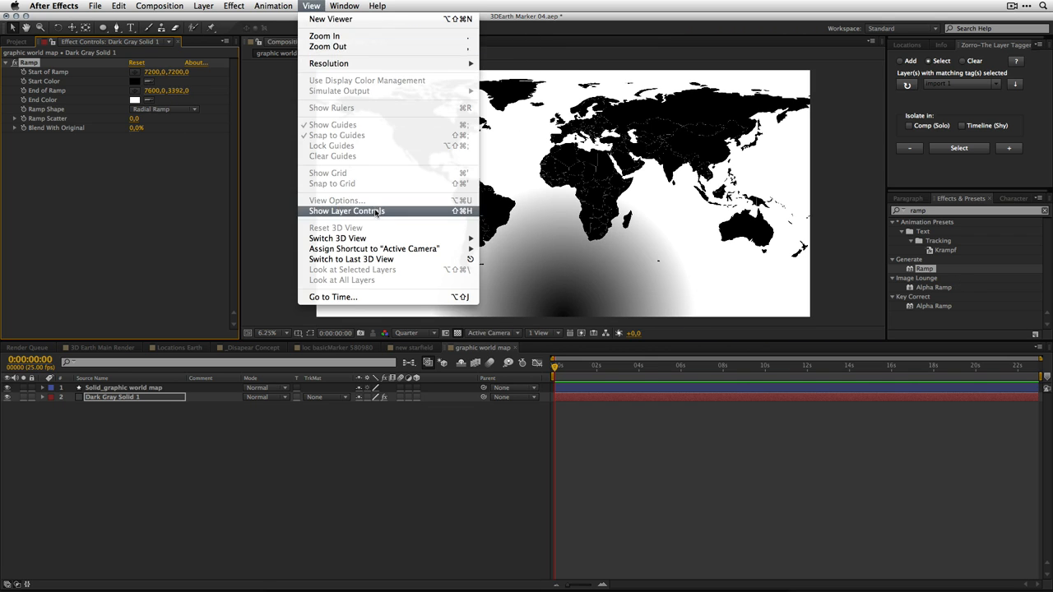
{"action": "left_click", "coordinate": [375, 213]}
{"action": "left_click_drag", "start_coordinate": [579, 187], "coordinate": [545, 109]}
{"action": "left_click_drag", "start_coordinate": [564, 321], "coordinate": [564, 197]}
{"action": "left_click_drag", "start_coordinate": [550, 99], "coordinate": [536, 341]}
Step: Set the End of Ramp to 7200, 7200
{"action": "left_click", "coordinate": [155, 90]}
{"action": "type", "text": "72"}
{"action": "key", "text": "Tab"}
{"action": "type", "text": "3"}
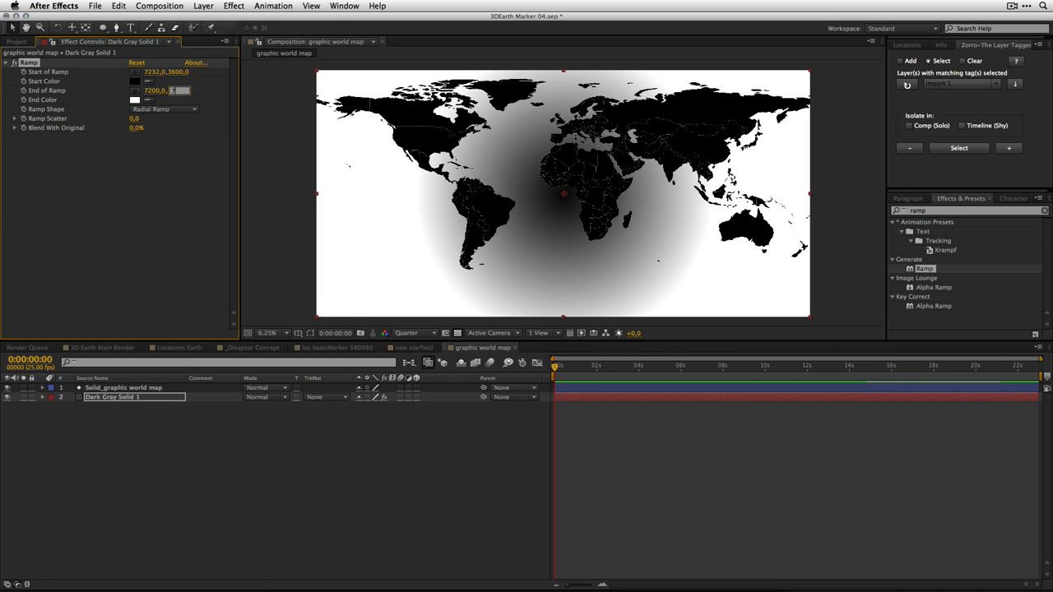
{"action": "type", "text": "200"}
{"action": "key", "text": "Return"}
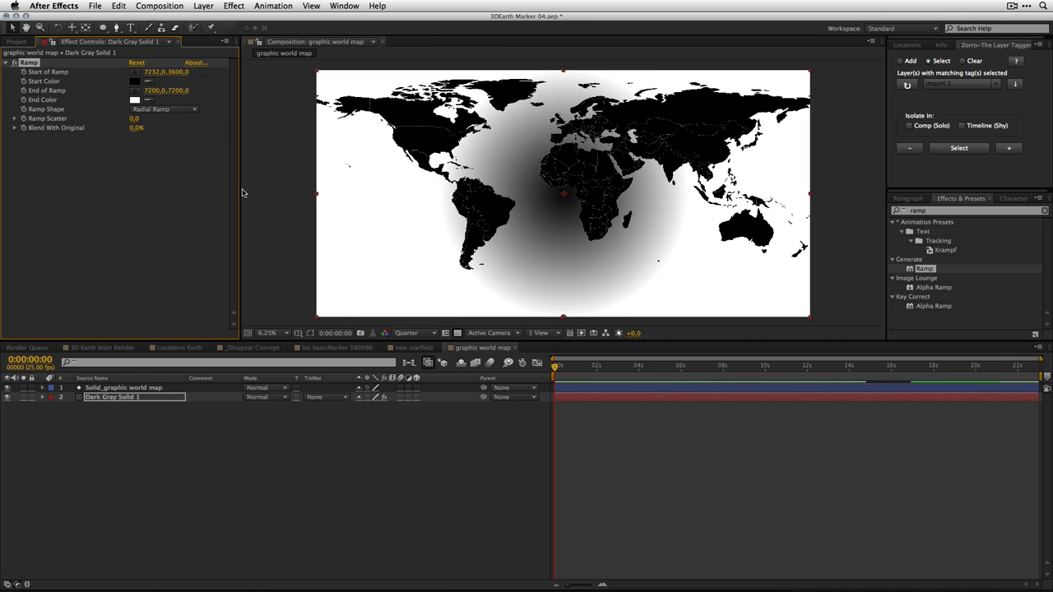
Step: Set the Start of Ramp's X value to 7200 and extend the End of Ramp's Y value to about 12626
{"action": "left_click", "coordinate": [162, 72]}
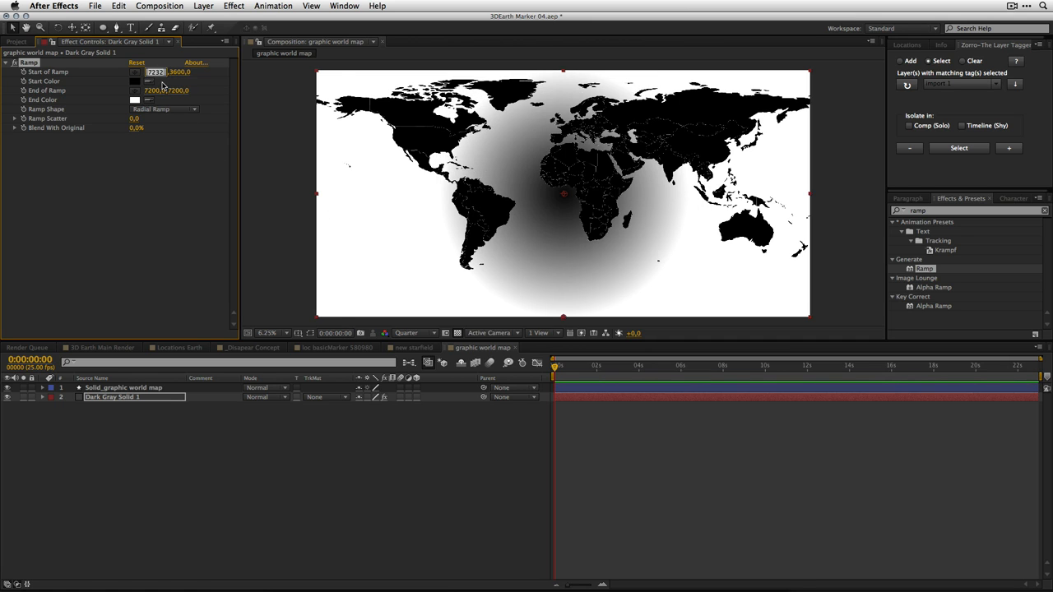
{"action": "type", "text": "7200"}
{"action": "key", "text": "Return"}
{"action": "left_click_drag", "start_coordinate": [176, 91], "coordinate": [1005, 301]}
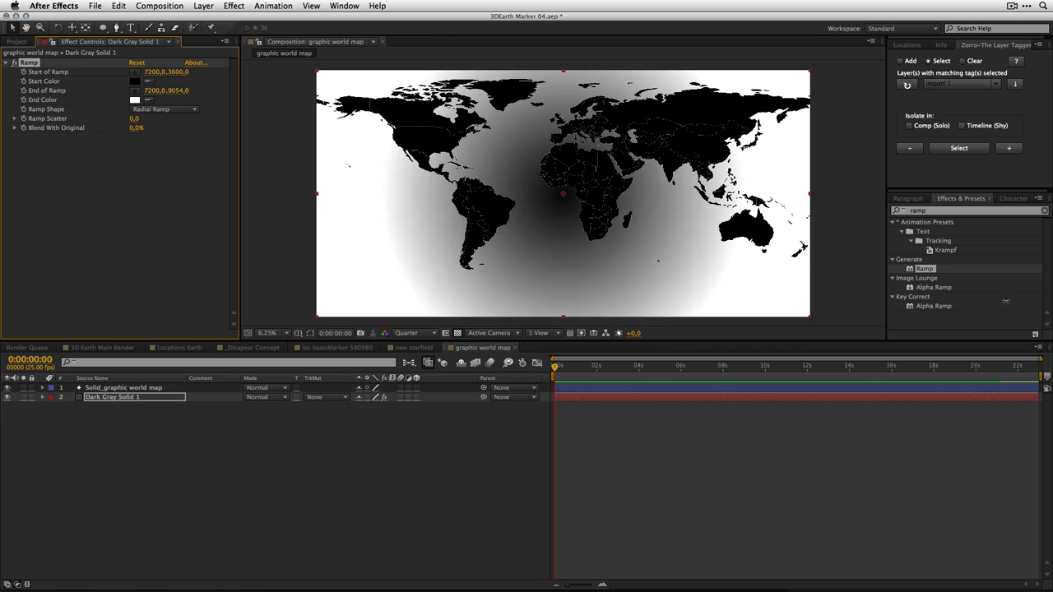
{"action": "left_click_drag", "start_coordinate": [173, 92], "coordinate": [920, 232]}
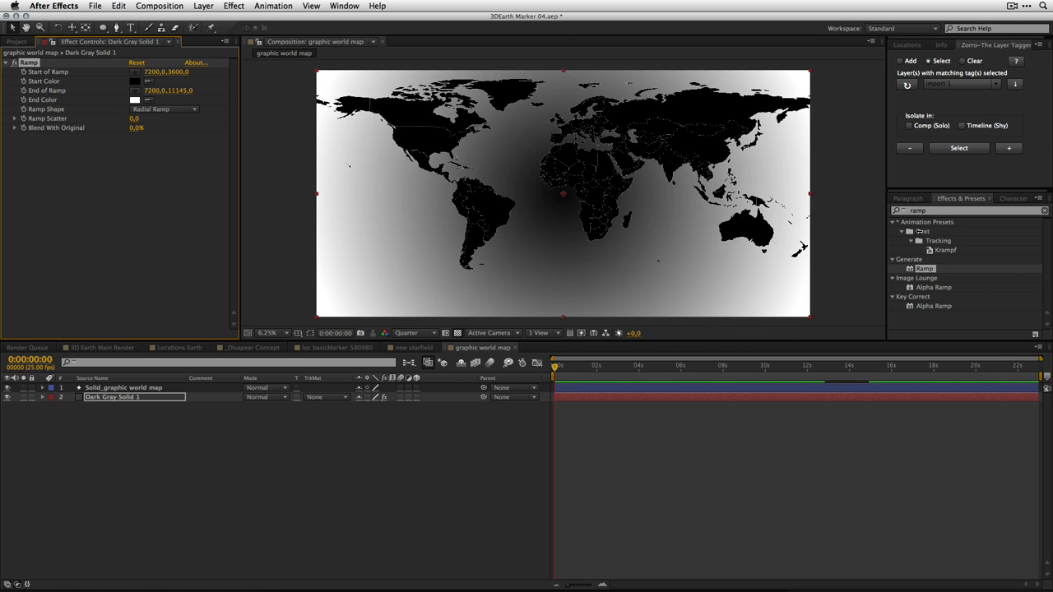
{"action": "left_click_drag", "start_coordinate": [177, 91], "coordinate": [493, 148]}
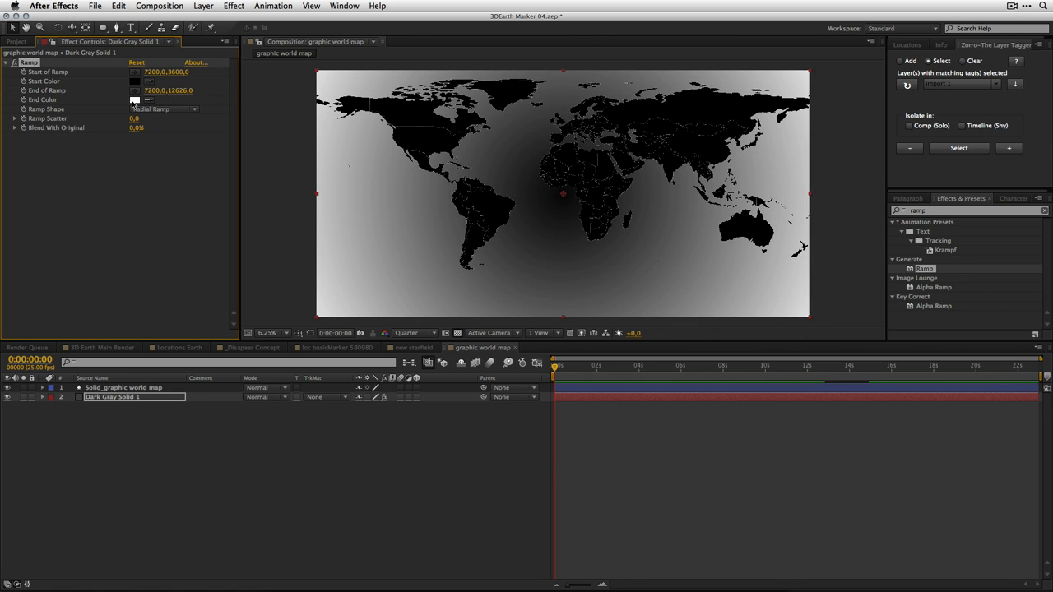
Step: Set the ramp's End Color to dark gray 5A5A5A and extend the End of Ramp's Y value to about 14364
{"action": "left_click", "coordinate": [134, 100]}
{"action": "left_click", "coordinate": [416, 351]}
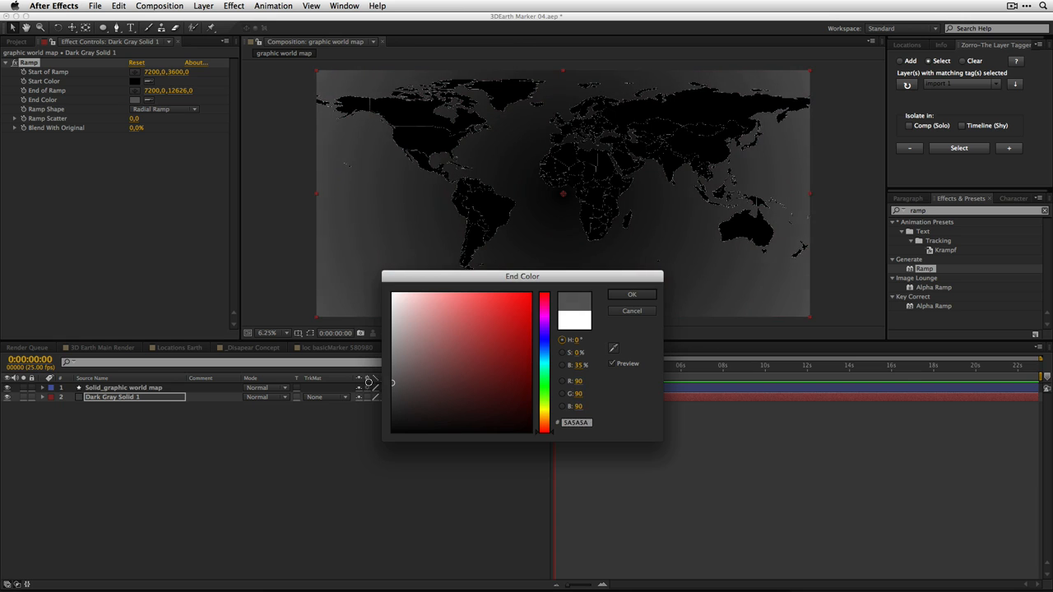
{"action": "key", "text": "Return"}
{"action": "left_click", "coordinate": [186, 461]}
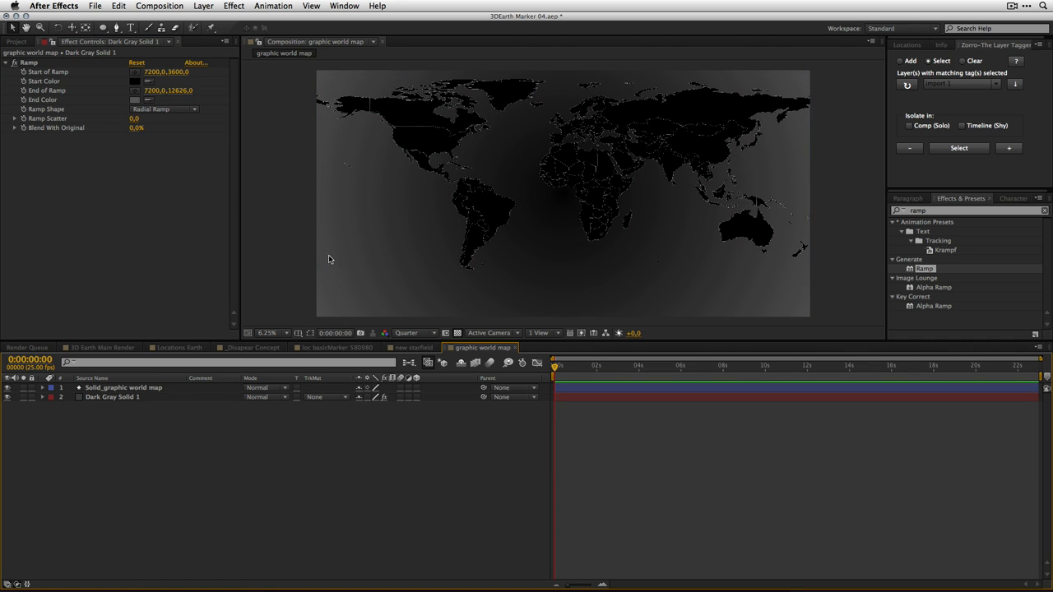
{"action": "left_click", "coordinate": [98, 187]}
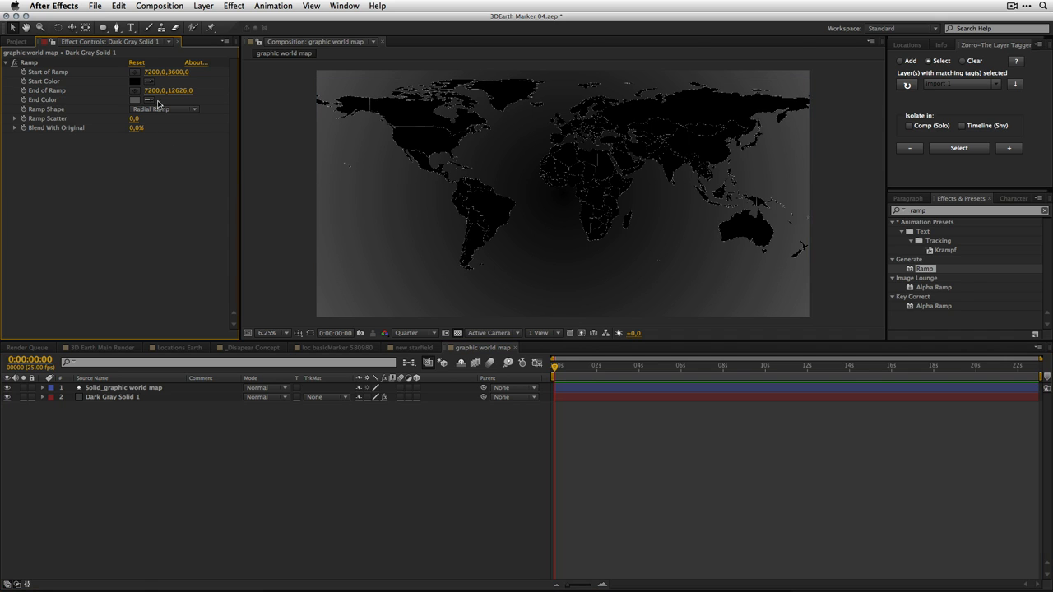
{"action": "mouse_move", "coordinate": [180, 90]}
{"action": "left_mouse_down"}
{"action": "mouse_move", "coordinate": [194, 91]}
{"action": "mouse_move", "coordinate": [184, 92]}
{"action": "left_mouse_up"}
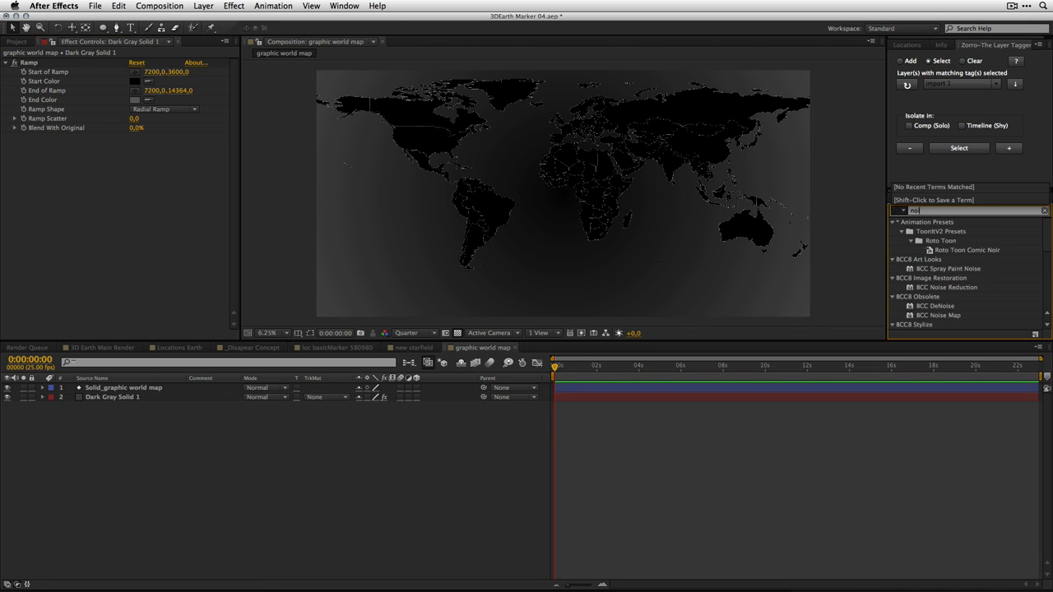
Step: Apply the Noise effect from Noise & Grain to the dark gray solid and raise its Amount of Noise slightly
{"action": "key", "text": "BackSpace"}
{"action": "type", "text": "ise"}
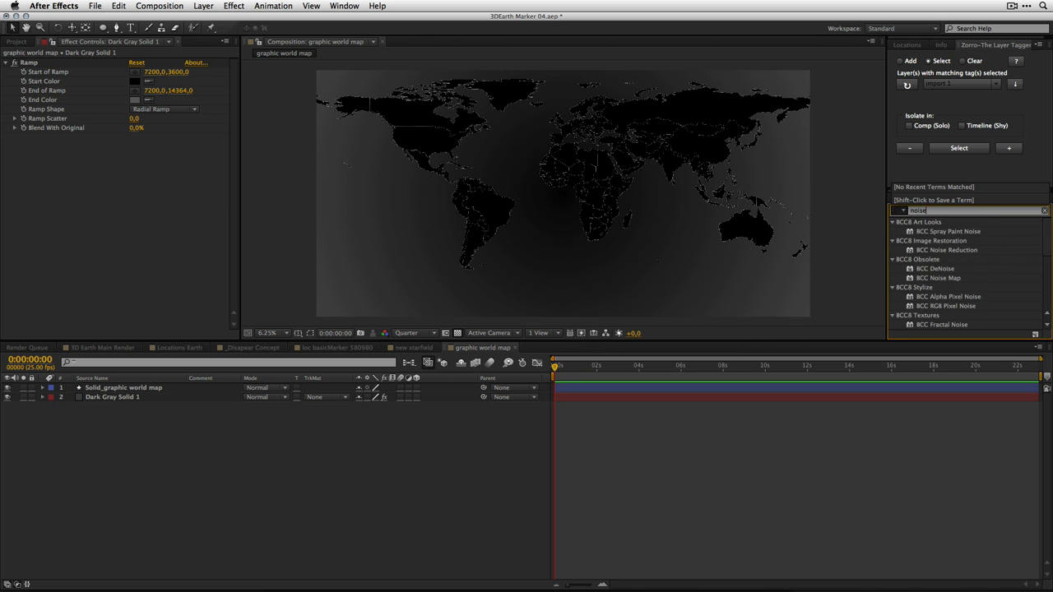
{"action": "left_click_drag", "start_coordinate": [1048, 231], "coordinate": [1048, 283]}
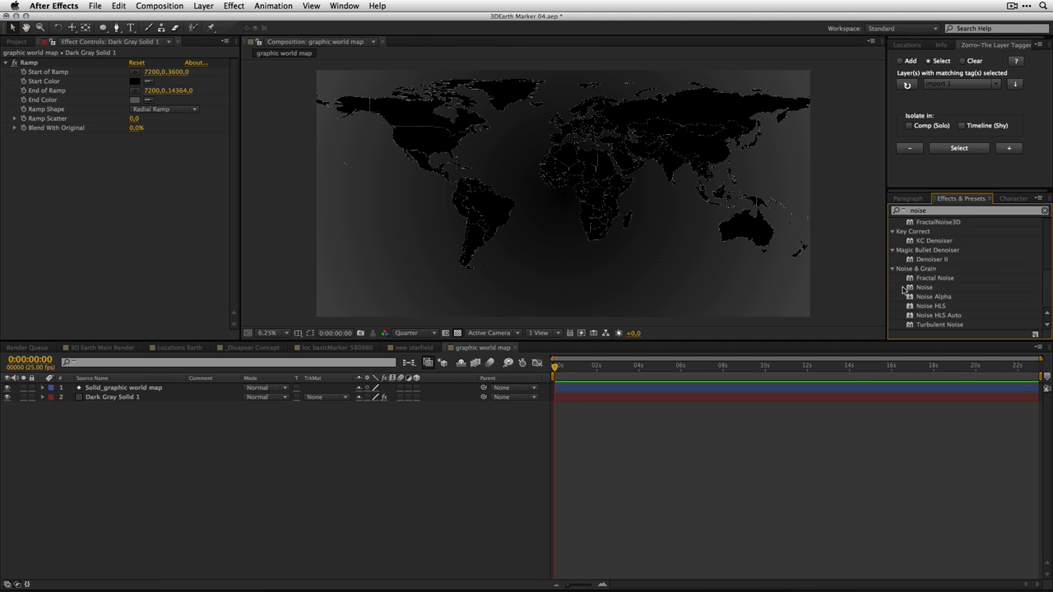
{"action": "left_click_drag", "start_coordinate": [908, 287], "coordinate": [787, 398]}
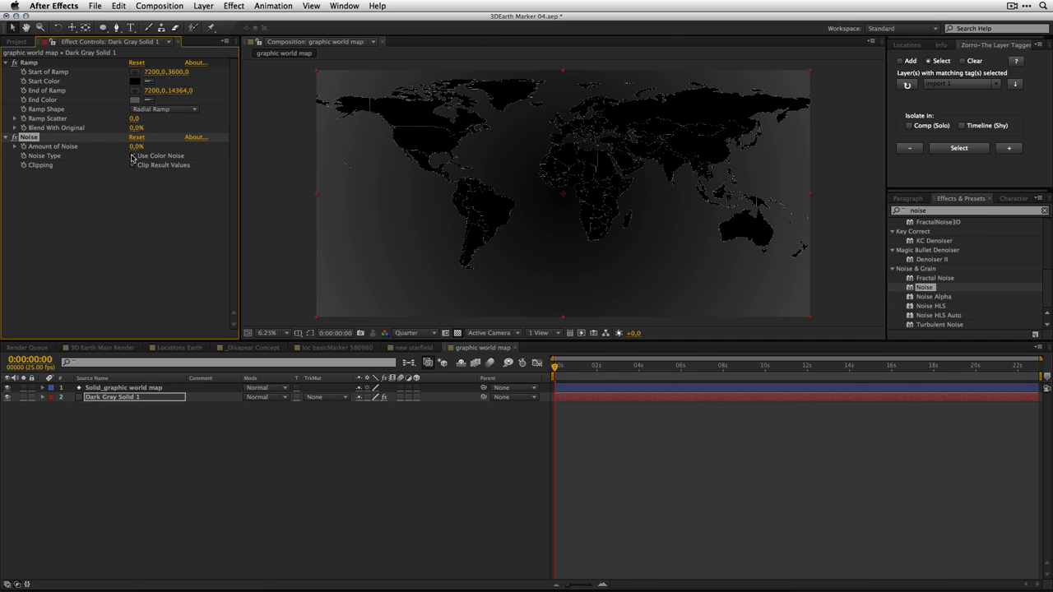
{"action": "left_click_drag", "start_coordinate": [135, 147], "coordinate": [139, 149]}
Step: Lower the opacity of the Solid_graphic world map layer to 86%
{"action": "left_click", "coordinate": [111, 388]}
{"action": "key", "text": "s"}
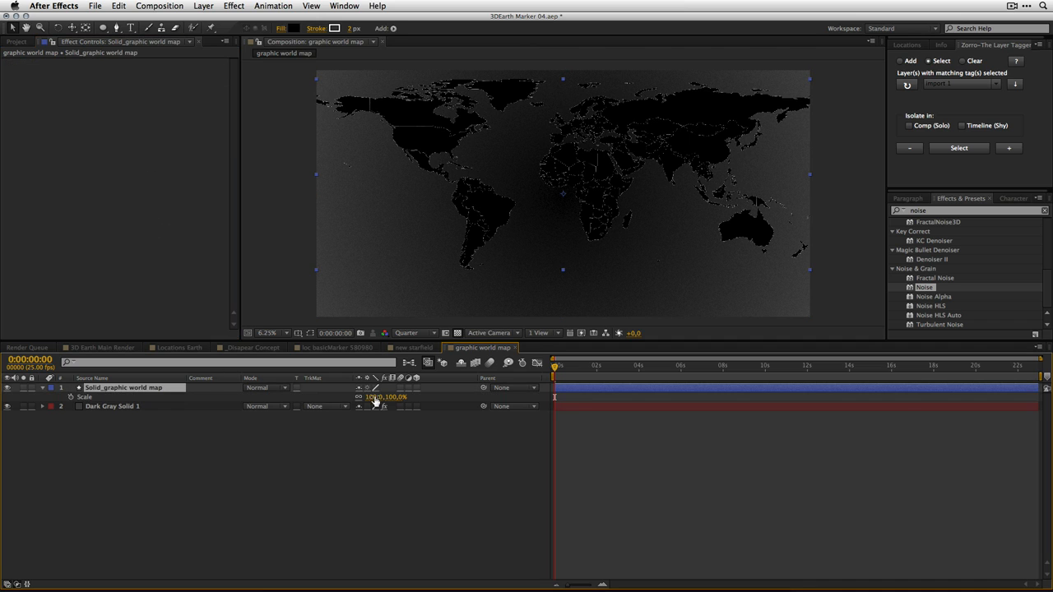
{"action": "key", "text": "t"}
{"action": "left_click", "coordinate": [359, 397]}
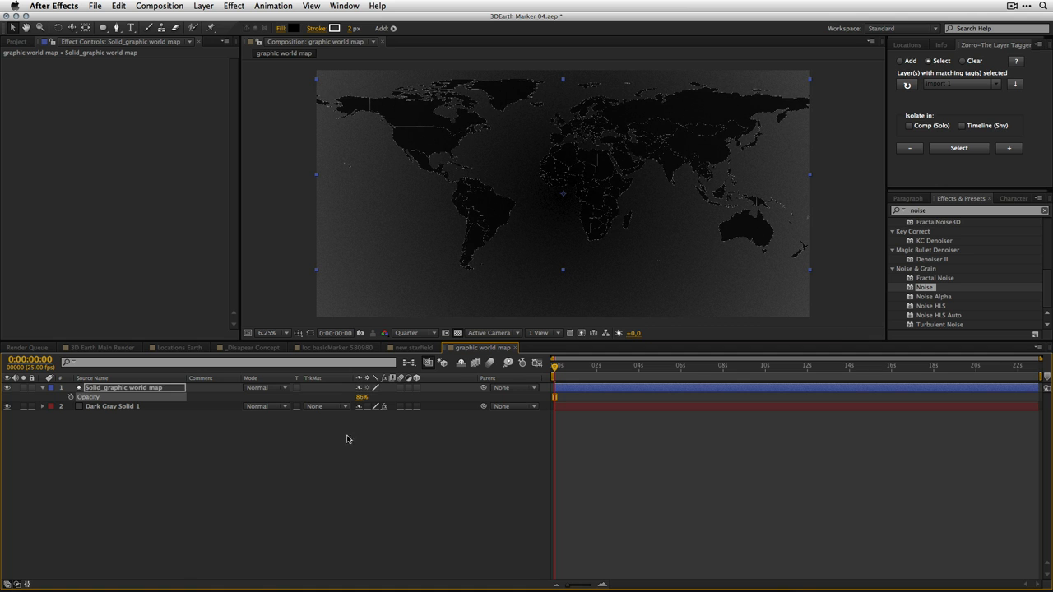
{"action": "left_click", "coordinate": [348, 436]}
Step: Set up the current frame's output as the Photoshop file "graphic world map.psd" in the images folder
{"action": "left_click", "coordinate": [168, 5]}
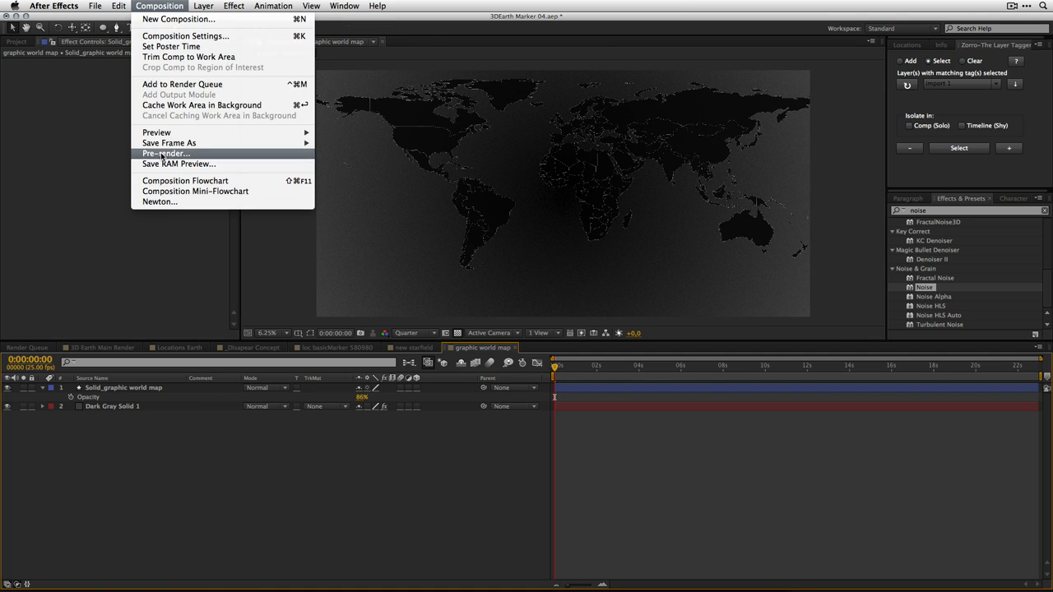
{"action": "mouse_move", "coordinate": [151, 144]}
{"action": "left_click", "coordinate": [351, 144]}
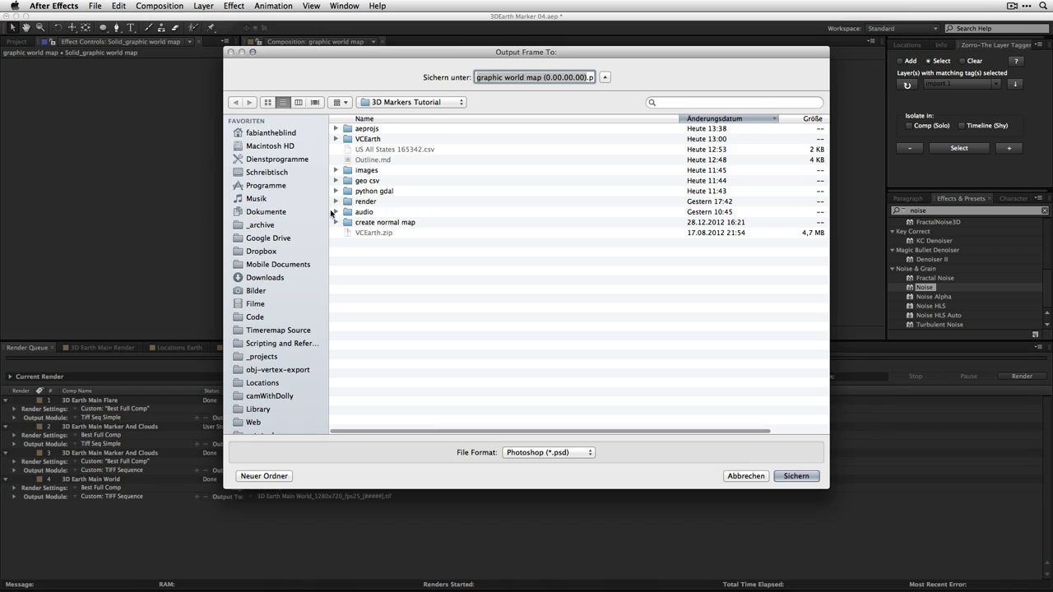
{"action": "left_click", "coordinate": [364, 171]}
{"action": "double_click", "coordinate": [364, 171]}
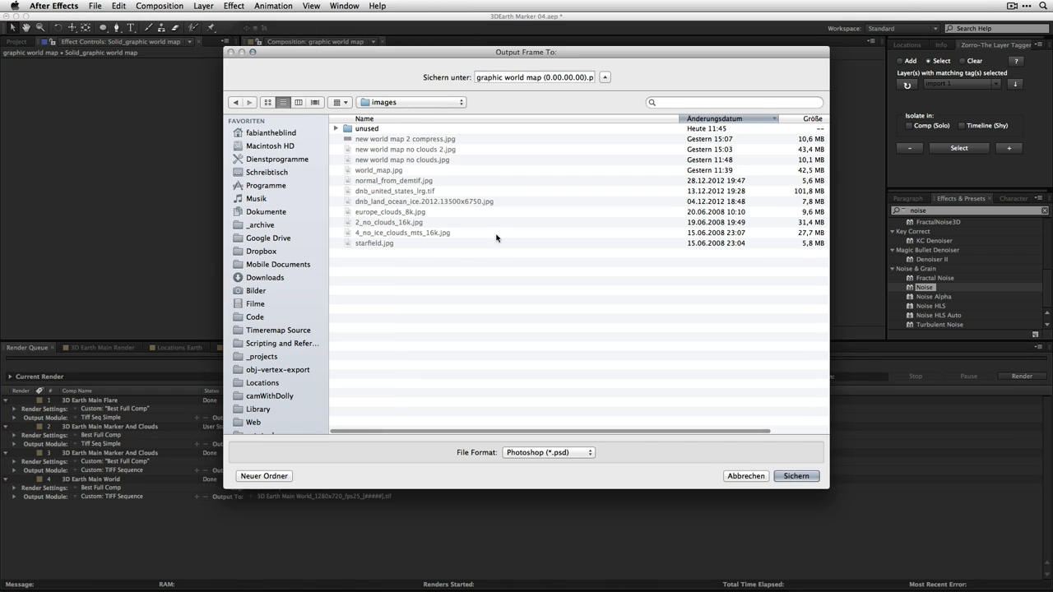
{"action": "left_click_drag", "start_coordinate": [544, 79], "coordinate": [579, 80]}
{"action": "key", "text": "BackSpace"}
{"action": "key", "text": "BackSpace"}
{"action": "left_click", "coordinate": [796, 476]}
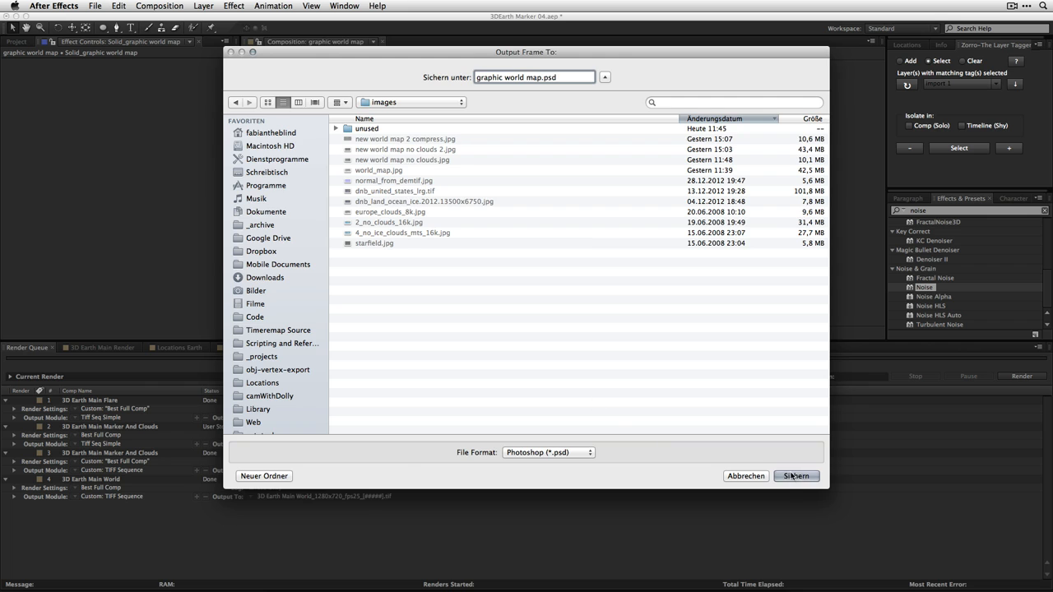
Step: Change the graphic world map output module to JPEG Sequence with the quality reduced slightly below maximum
{"action": "left_click", "coordinate": [492, 177]}
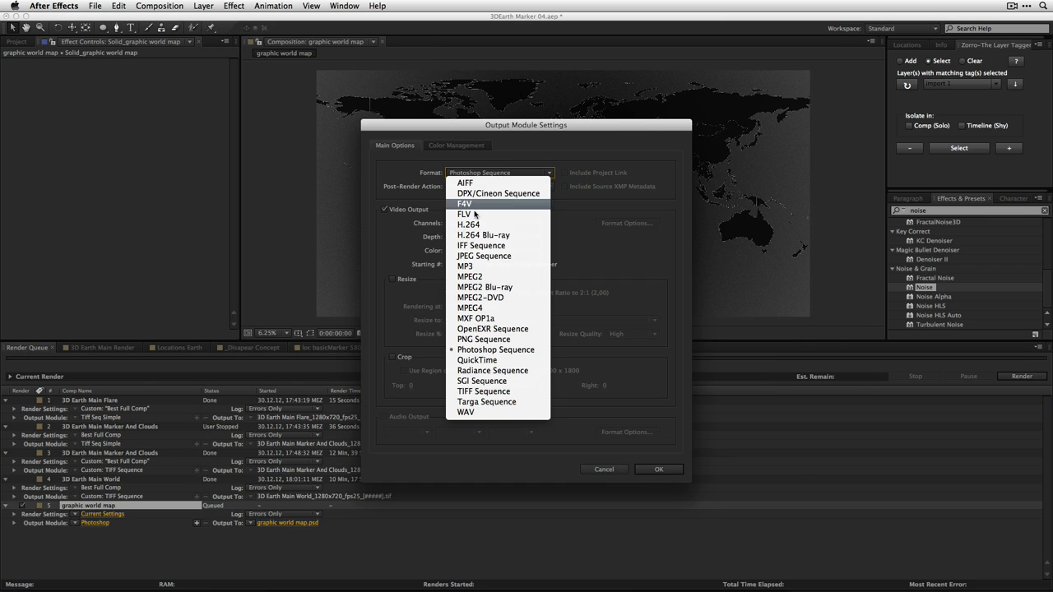
{"action": "left_click", "coordinate": [483, 256]}
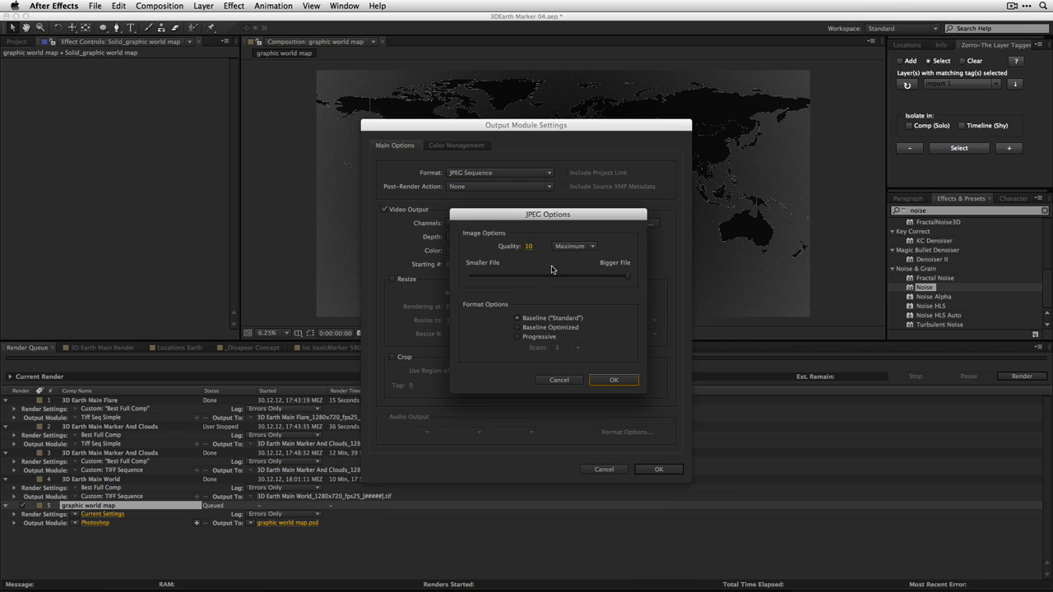
{"action": "left_click_drag", "start_coordinate": [627, 279], "coordinate": [594, 281]}
{"action": "left_click", "coordinate": [615, 381]}
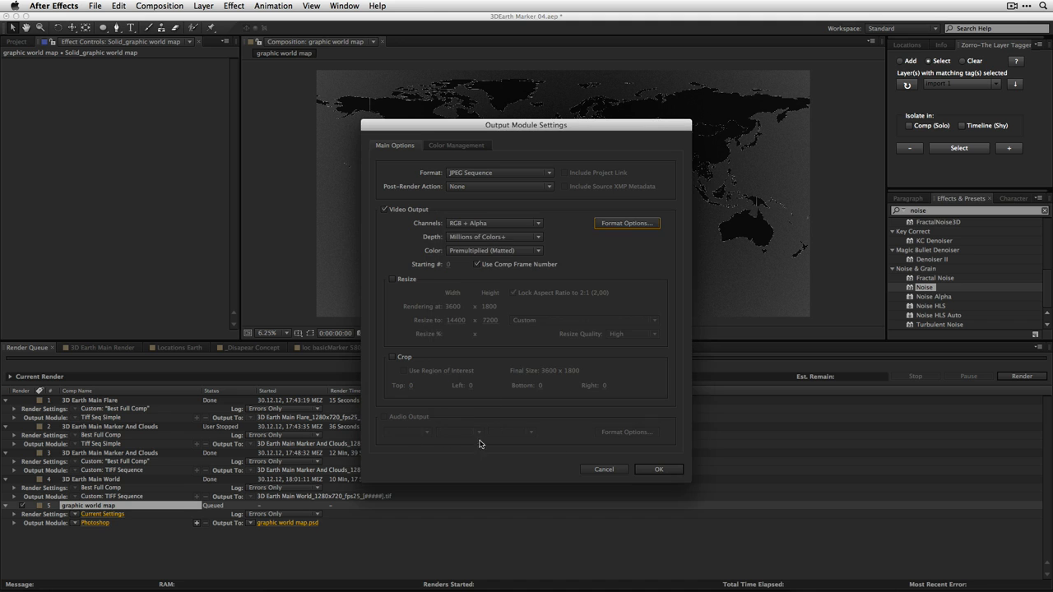
{"action": "left_click", "coordinate": [660, 469]}
Step: Set the graphic world map render settings to Best quality and Full resolution
{"action": "left_click", "coordinate": [102, 514]}
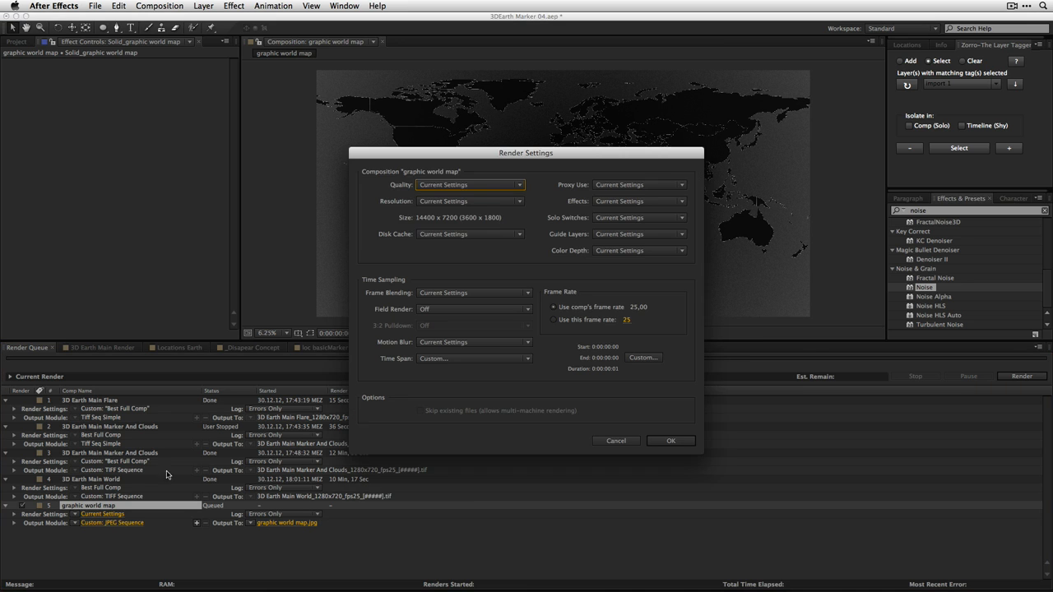
{"action": "left_click", "coordinate": [440, 186]}
{"action": "left_click", "coordinate": [440, 211]}
{"action": "left_click", "coordinate": [443, 202]}
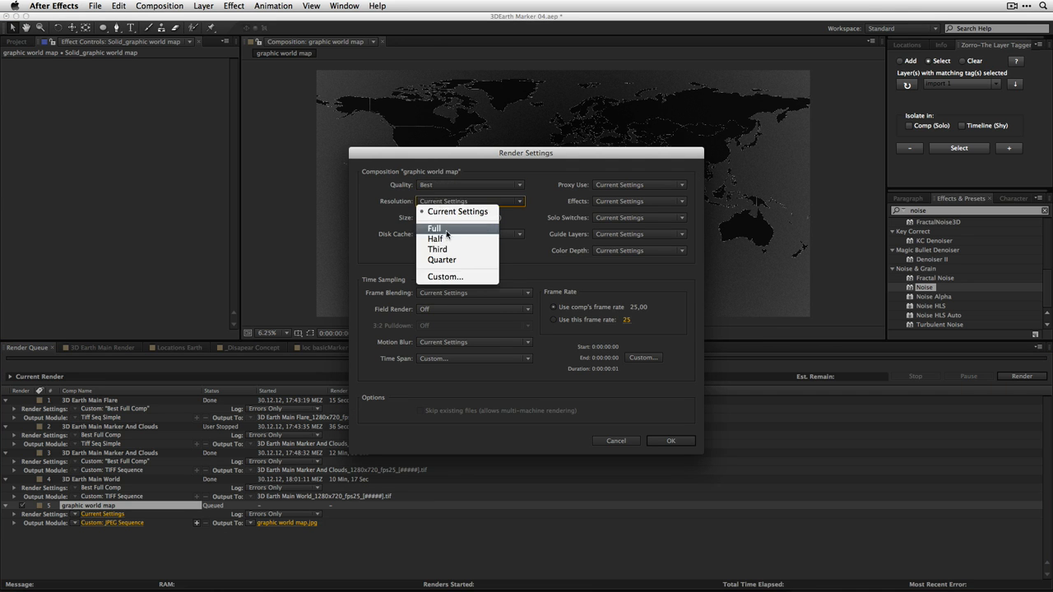
{"action": "left_click", "coordinate": [445, 229]}
{"action": "left_click", "coordinate": [666, 441]}
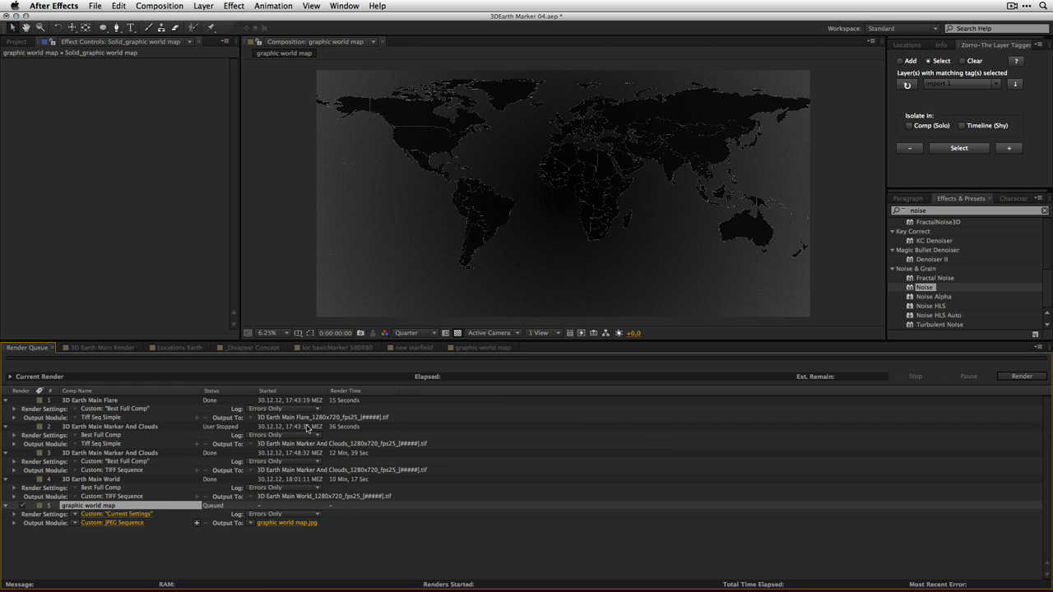
Step: Save the project and render the queued graphic world map frame
{"action": "left_click", "coordinate": [184, 541]}
{"action": "key", "text": "super+s"}
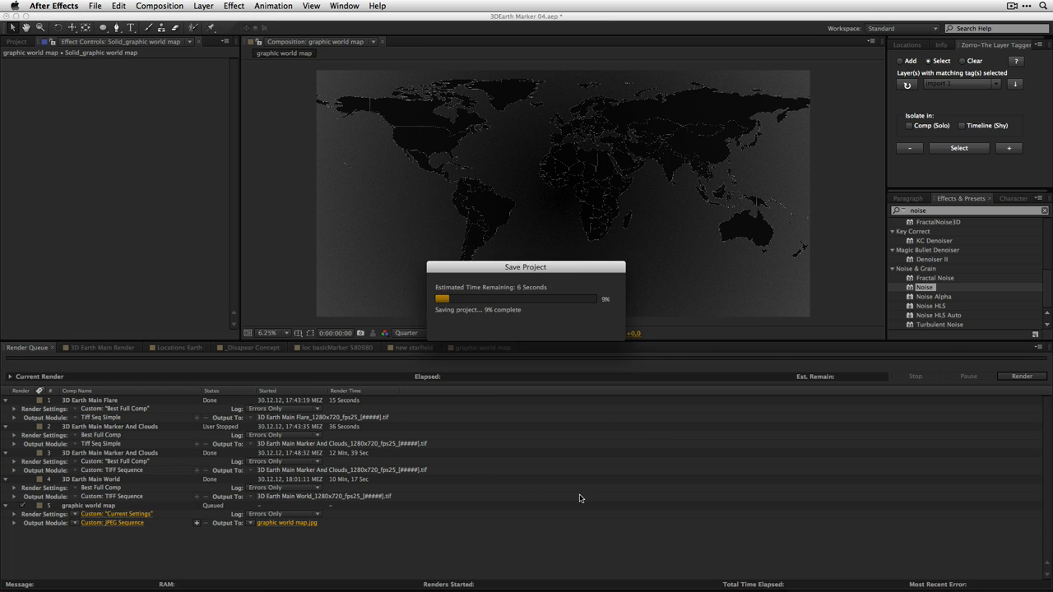
{"action": "left_click", "coordinate": [1043, 212]}
{"action": "left_click", "coordinate": [1035, 377]}
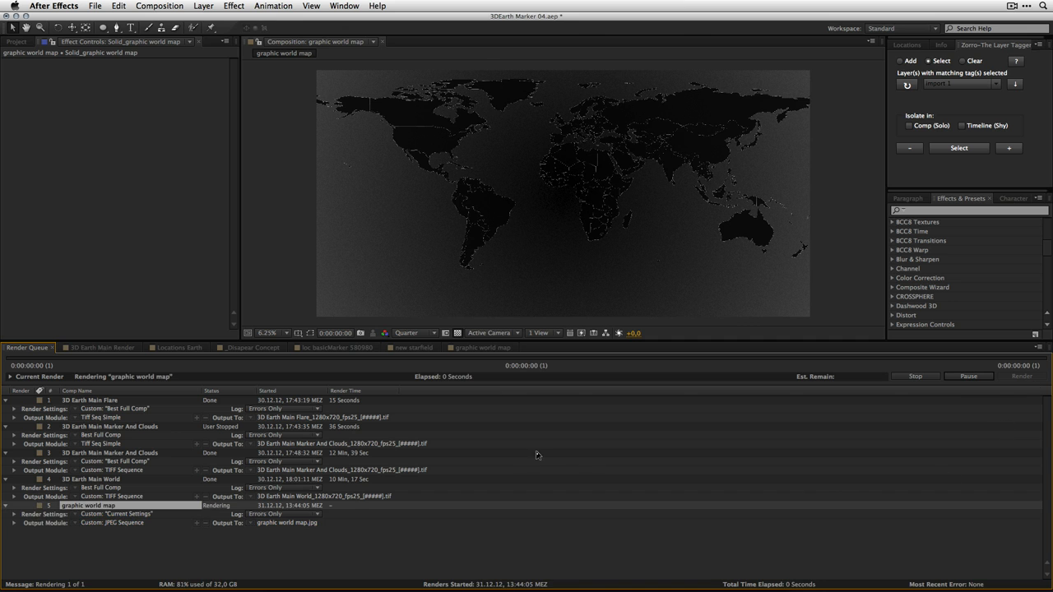
Step: Import graphic world map.jpg from the images folder into the project
{"action": "key", "text": "super+i"}
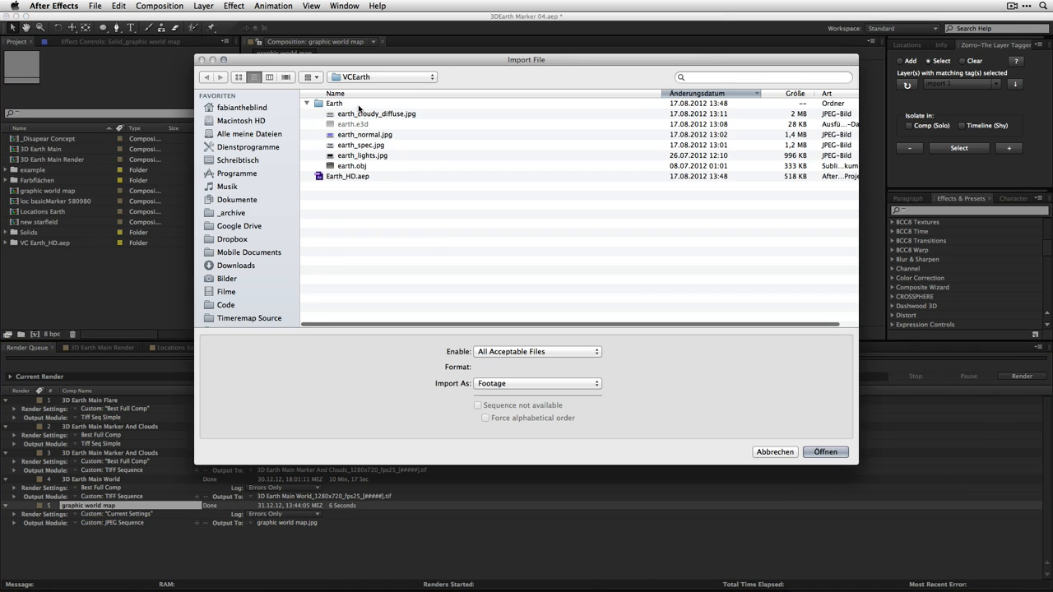
{"action": "left_click", "coordinate": [360, 78]}
{"action": "left_click", "coordinate": [355, 181]}
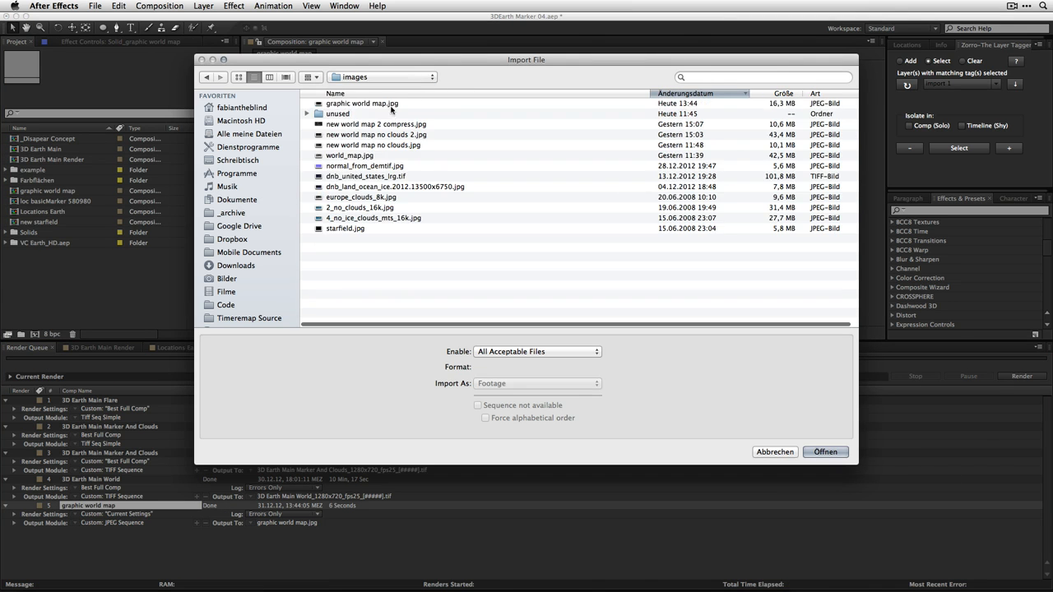
{"action": "left_click", "coordinate": [822, 451]}
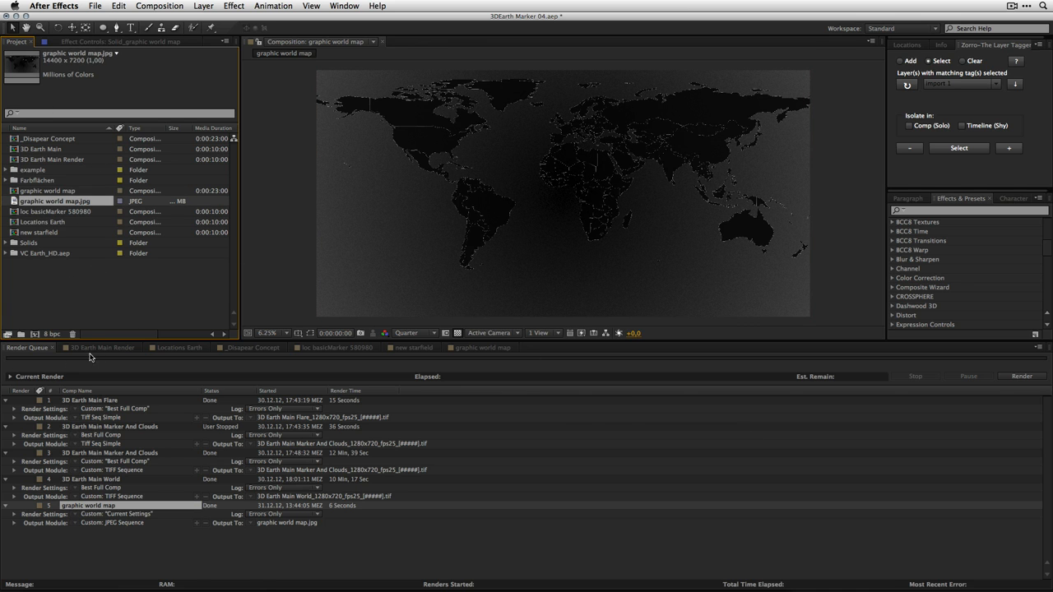
Step: Solo the E3D Earth layer in the Locations Earth composition and open its Element Scene Setup
{"action": "left_click", "coordinate": [101, 348]}
{"action": "left_click", "coordinate": [175, 348]}
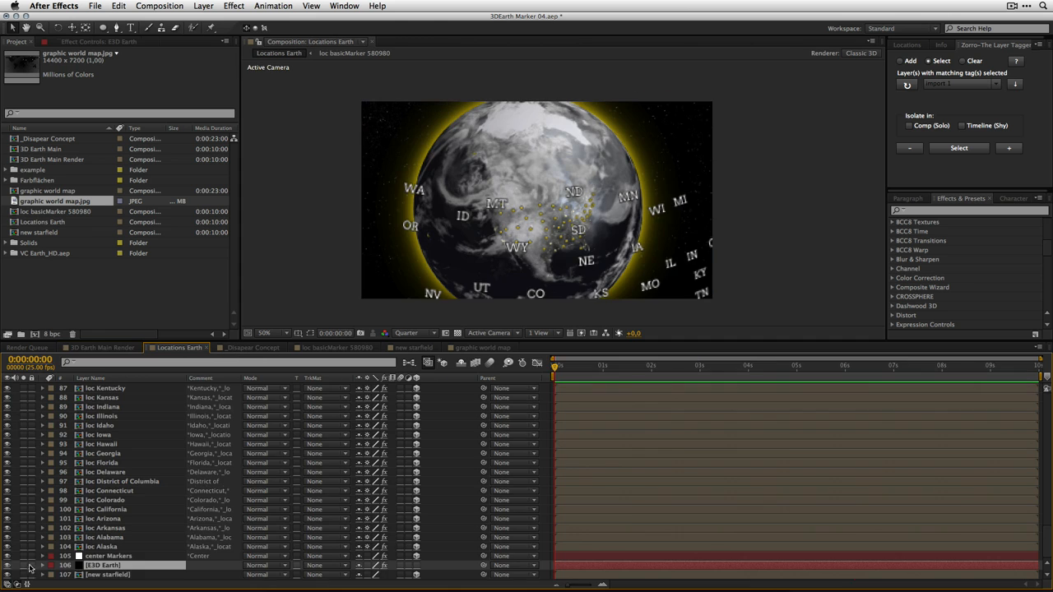
{"action": "left_click", "coordinate": [24, 566]}
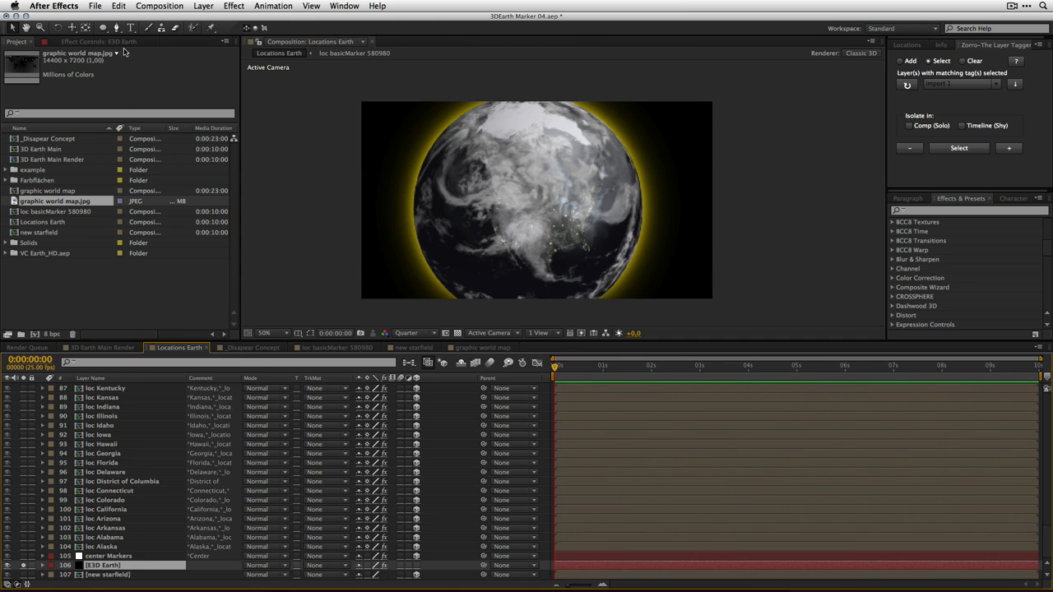
{"action": "left_click", "coordinate": [98, 42]}
{"action": "left_click", "coordinate": [55, 85]}
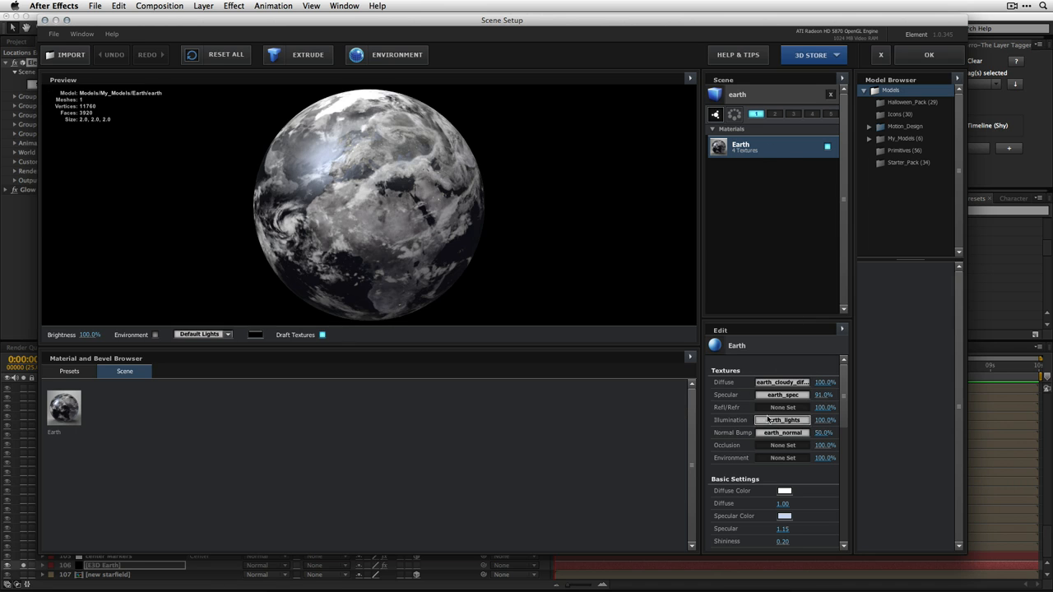
Step: Replace the Earth material's Diffuse texture with graphic world map.jpg from the 3D Markers Tutorial images folder
{"action": "left_click", "coordinate": [775, 385]}
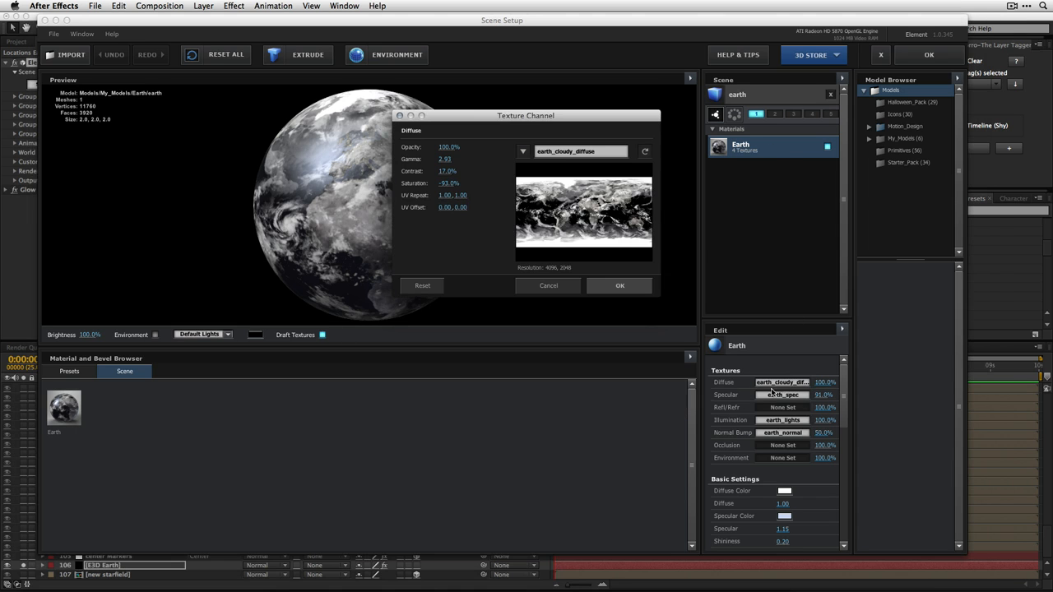
{"action": "left_click", "coordinate": [564, 153]}
{"action": "left_click", "coordinate": [559, 168]}
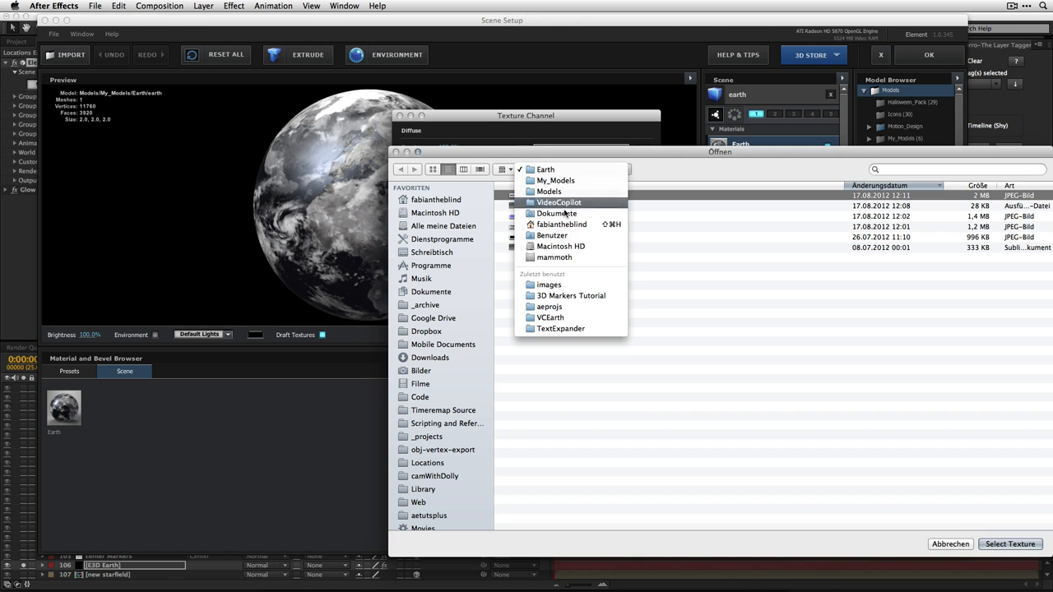
{"action": "left_click", "coordinate": [567, 295]}
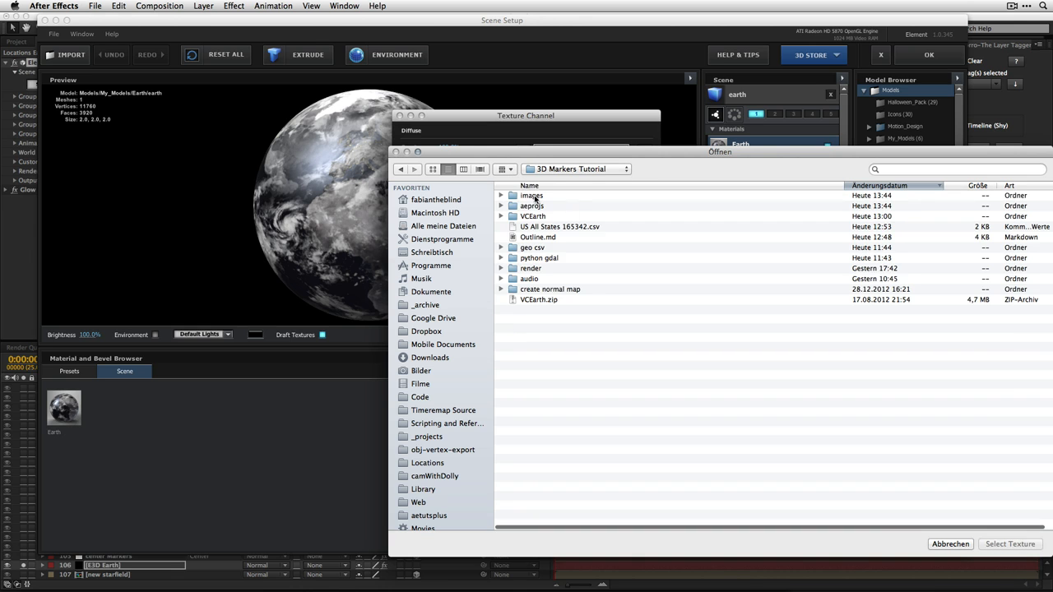
{"action": "double_click", "coordinate": [532, 197]}
{"action": "left_click", "coordinate": [562, 199]}
{"action": "left_click", "coordinate": [1010, 545]}
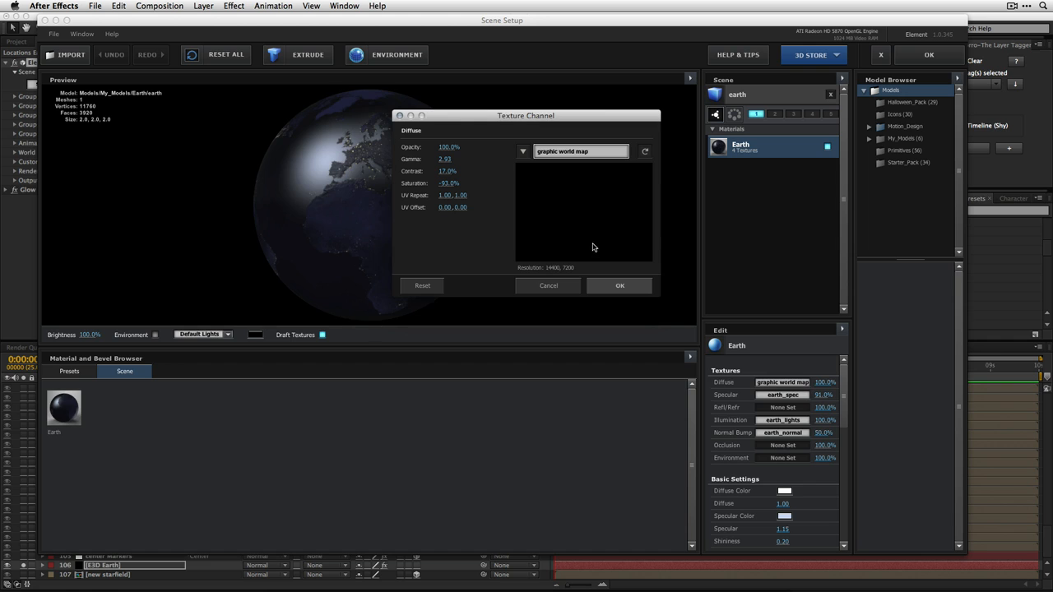
Step: Reset the Diffuse texture's gamma, contrast and saturation adjustments to their defaults and accept the texture channel
{"action": "left_click", "coordinate": [422, 285]}
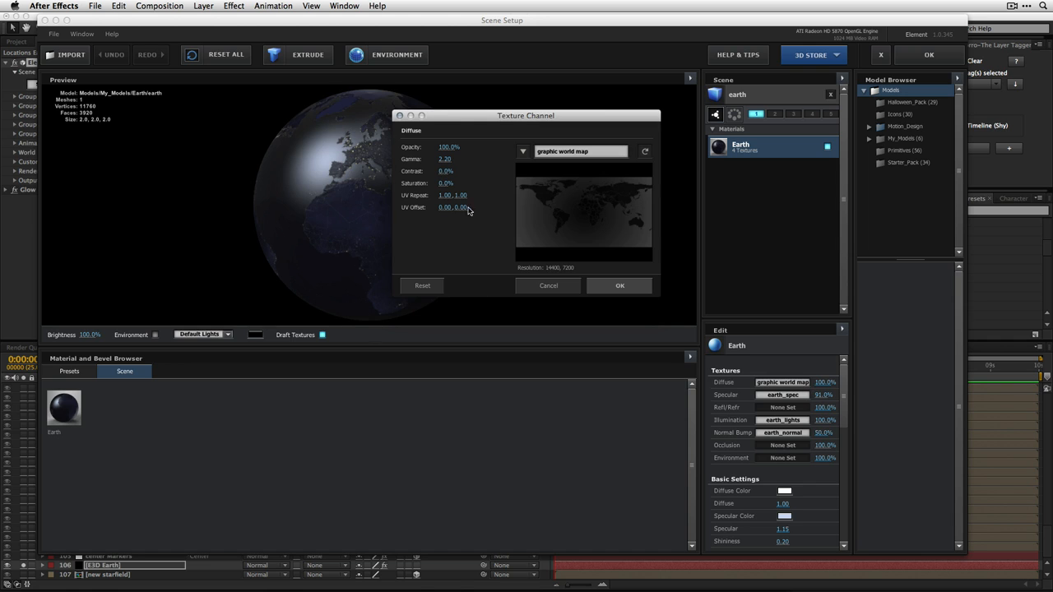
{"action": "mouse_move", "coordinate": [445, 184]}
{"action": "left_mouse_down"}
{"action": "mouse_move", "coordinate": [516, 185]}
{"action": "mouse_move", "coordinate": [445, 176]}
{"action": "left_mouse_up"}
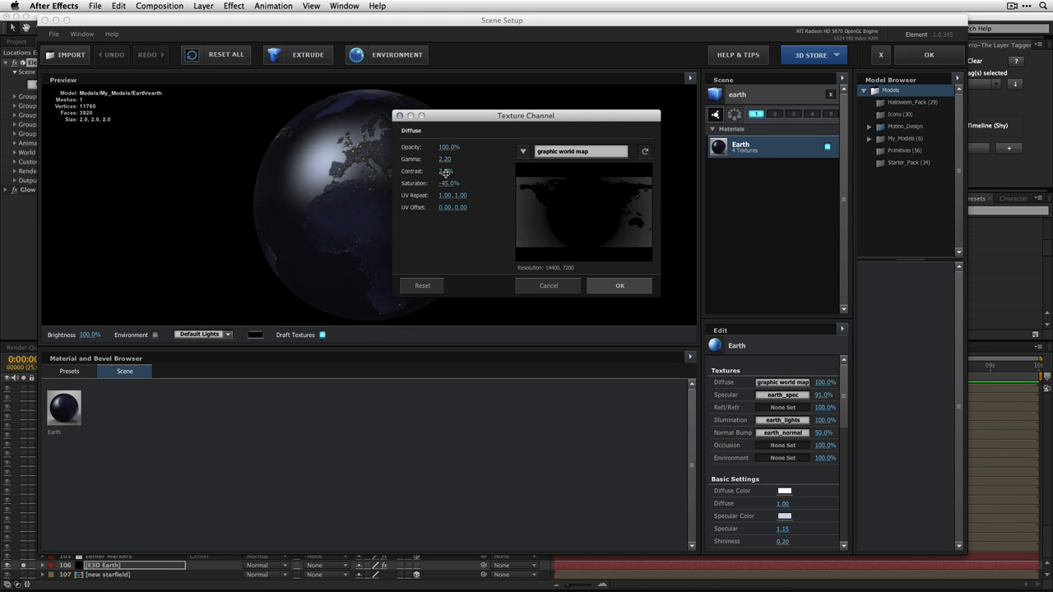
{"action": "left_click", "coordinate": [436, 285]}
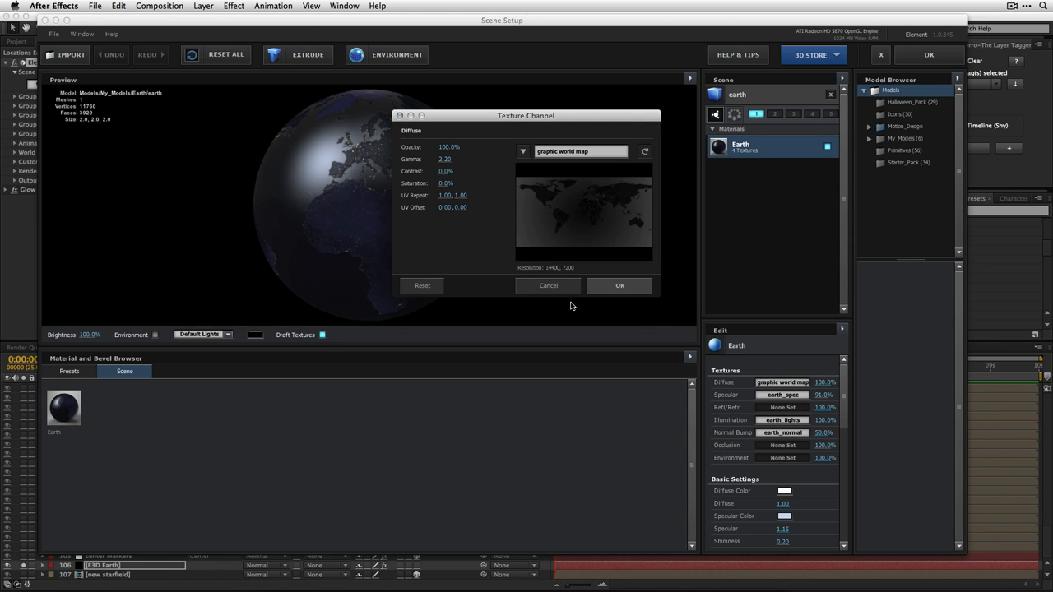
{"action": "left_click", "coordinate": [606, 288]}
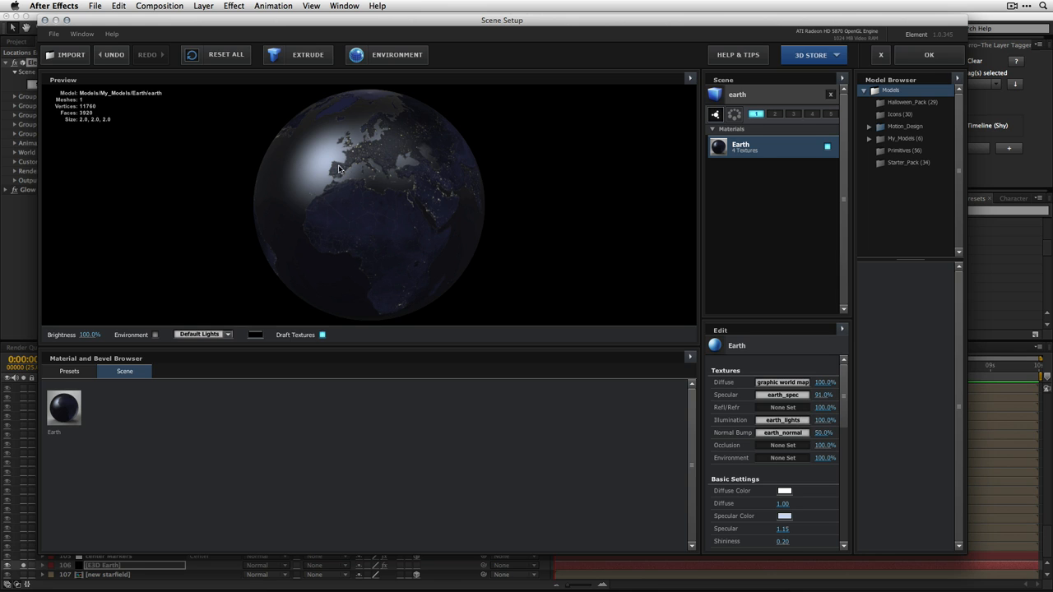
Step: Set the Earth material's Illumination Intensity to 0% so the earth_lights texture has no effect
{"action": "left_click", "coordinate": [800, 423]}
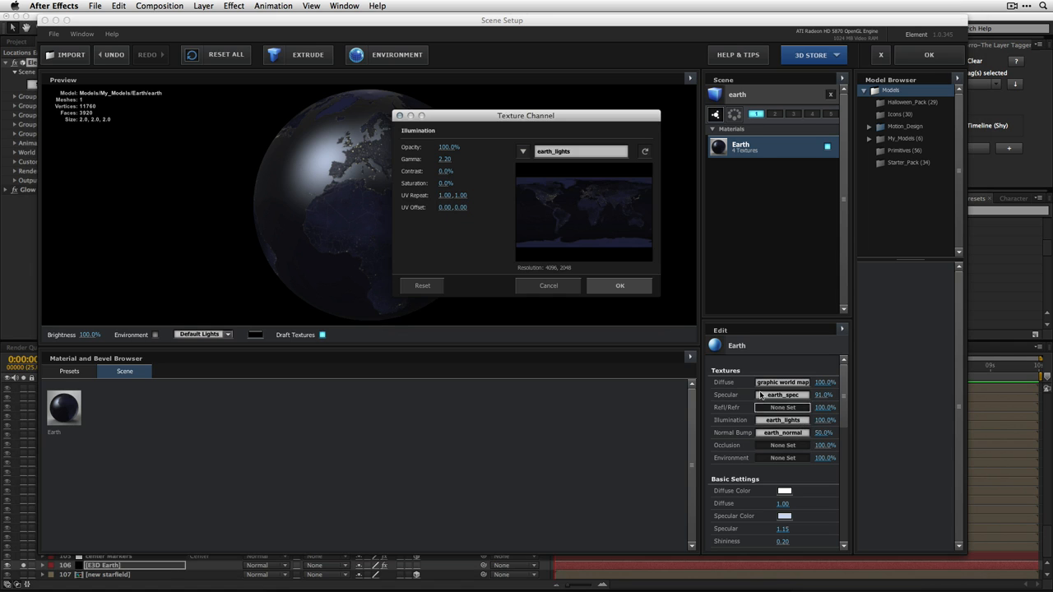
{"action": "left_click", "coordinate": [550, 286]}
{"action": "left_click_drag", "start_coordinate": [843, 410], "coordinate": [853, 510]}
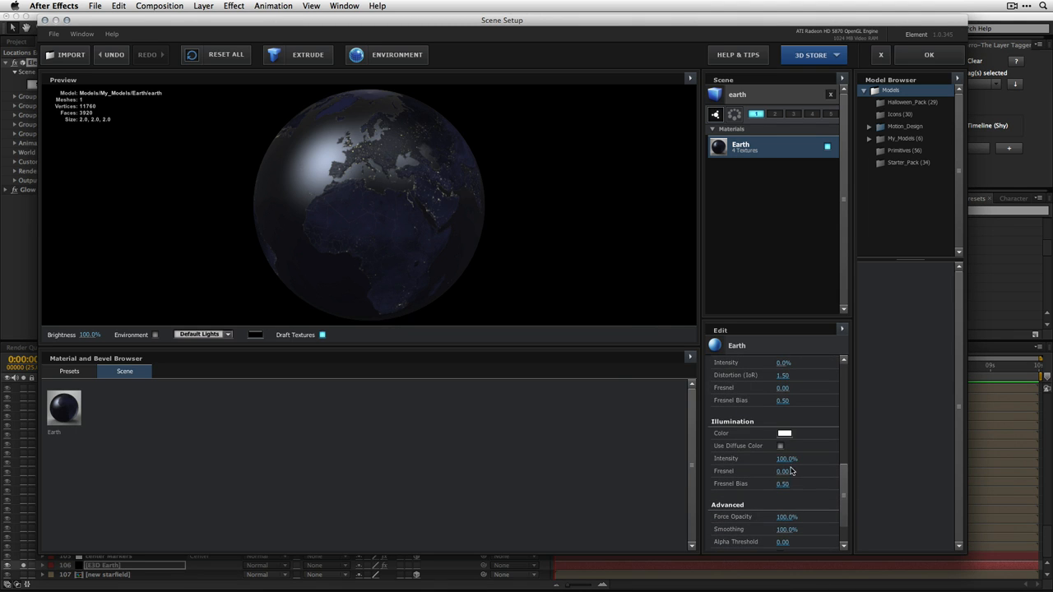
{"action": "left_click_drag", "start_coordinate": [784, 458], "coordinate": [691, 457]}
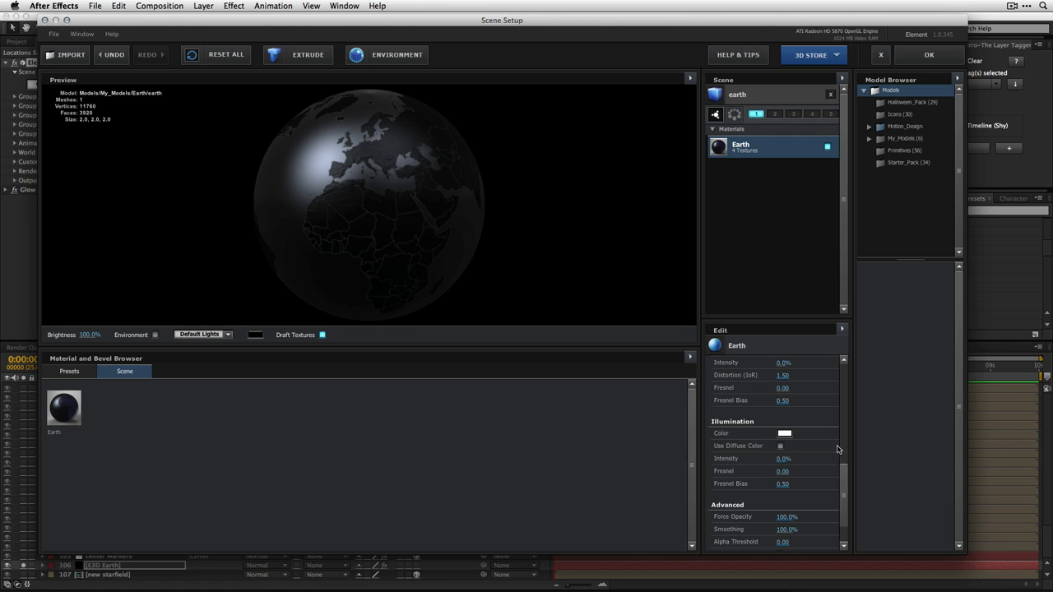
Step: Lower the Earth material's Normal Bump texture strength to 11%
{"action": "scroll", "coordinate": [841, 444], "scroll_direction": "up", "scroll_amount": 5}
{"action": "left_click_drag", "start_coordinate": [848, 427], "coordinate": [782, 391]}
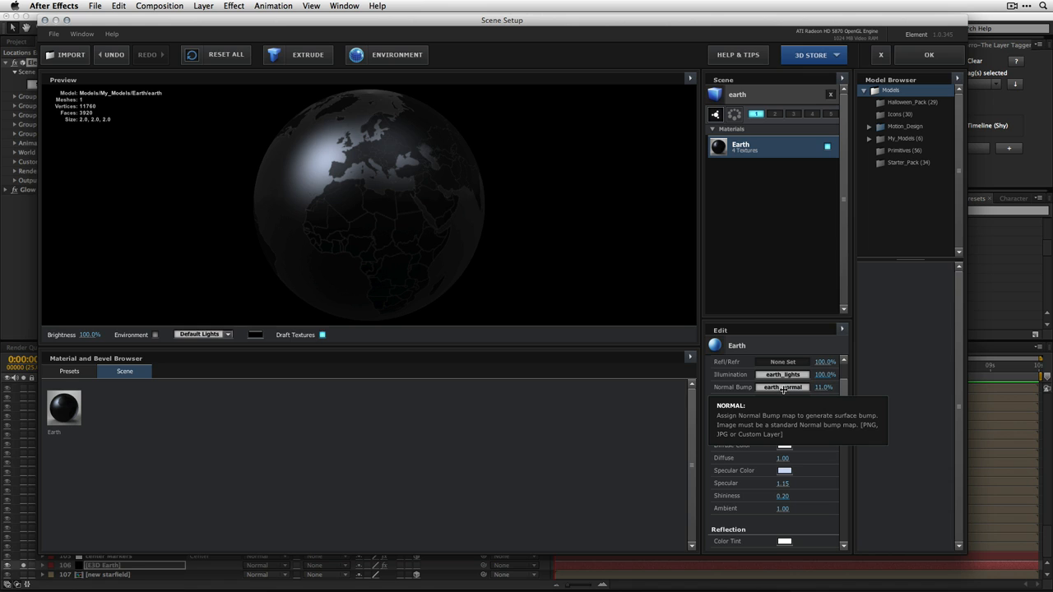
{"action": "scroll", "coordinate": [847, 408], "scroll_direction": "up", "scroll_amount": 2}
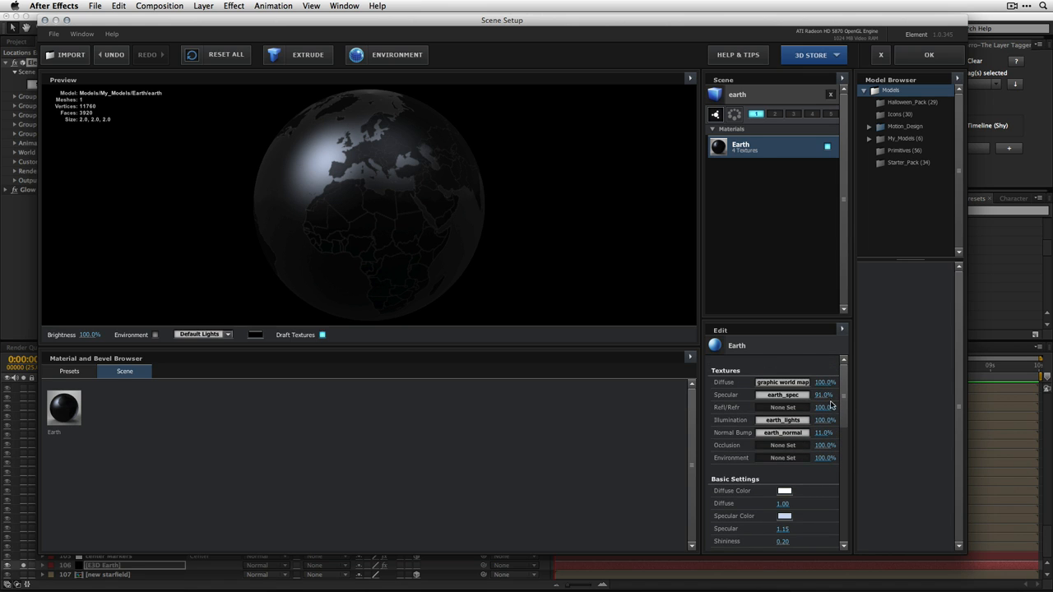
Step: Set the Earth material's Specular Color to pale yellow EFF8A9 and accept the scene setup
{"action": "scroll", "coordinate": [843, 399], "scroll_direction": "down", "scroll_amount": 3}
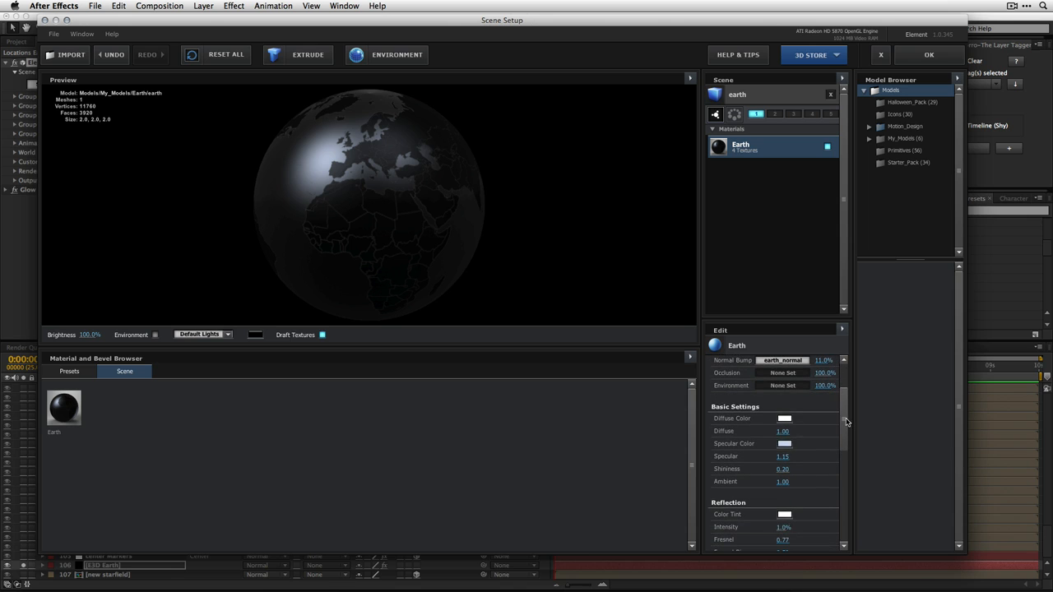
{"action": "left_click", "coordinate": [784, 444]}
{"action": "left_click_drag", "start_coordinate": [575, 245], "coordinate": [571, 248]}
{"action": "left_click", "coordinate": [471, 139]}
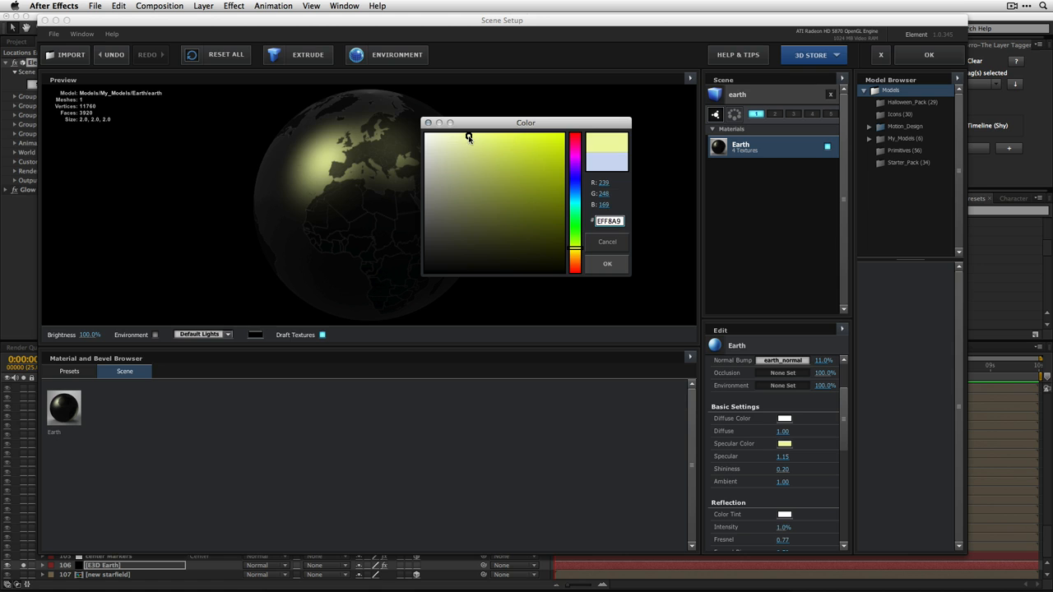
{"action": "left_click", "coordinate": [607, 263]}
{"action": "left_click_drag", "start_coordinate": [844, 412], "coordinate": [855, 490]}
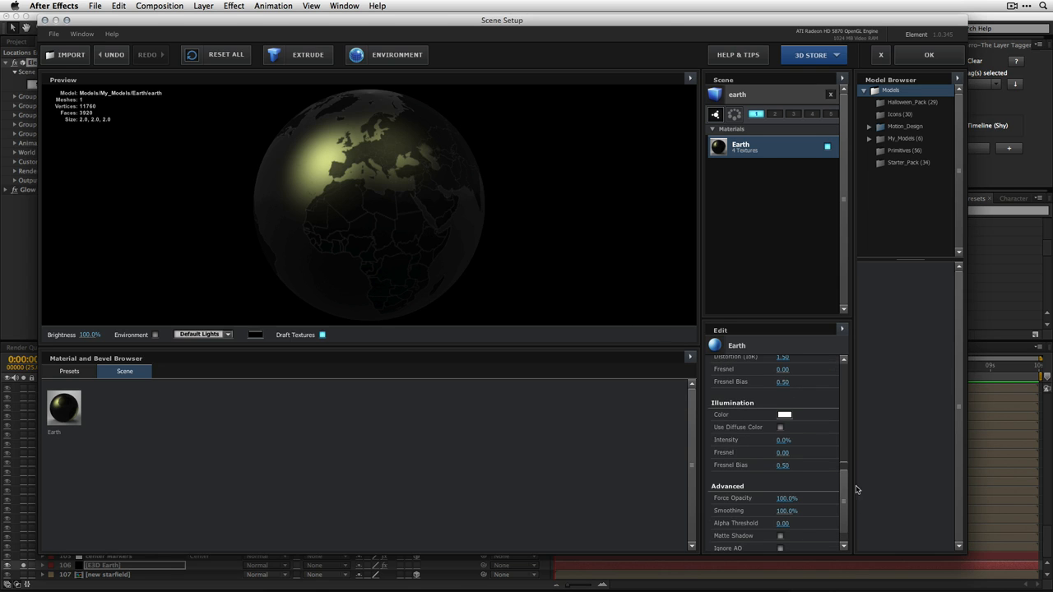
{"action": "left_click", "coordinate": [921, 56]}
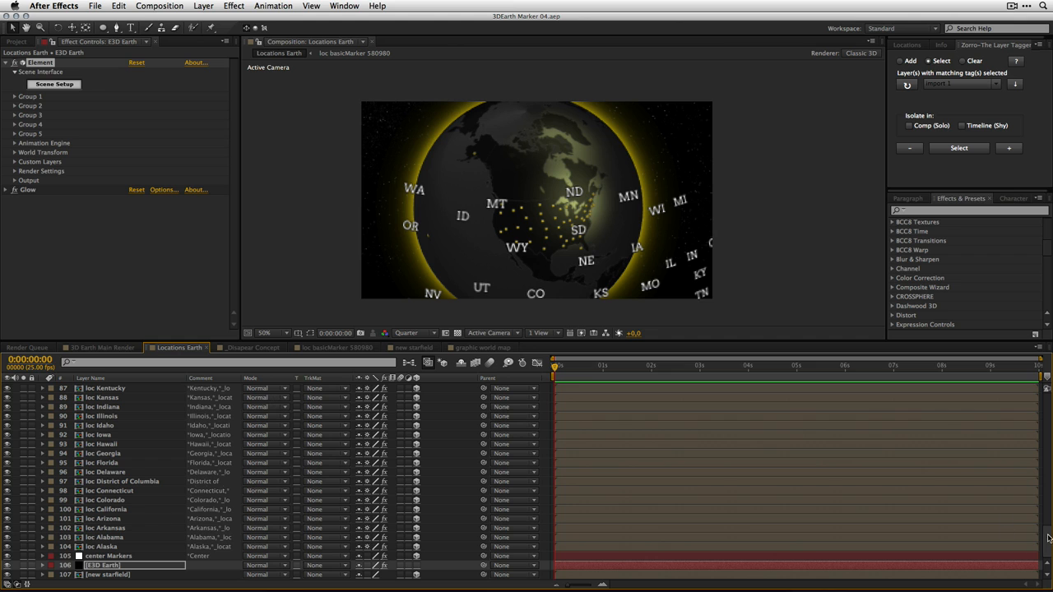
Step: Solo and duplicate the E3D Earth layer, placing the copy directly below the center Text layer
{"action": "left_click", "coordinate": [127, 568]}
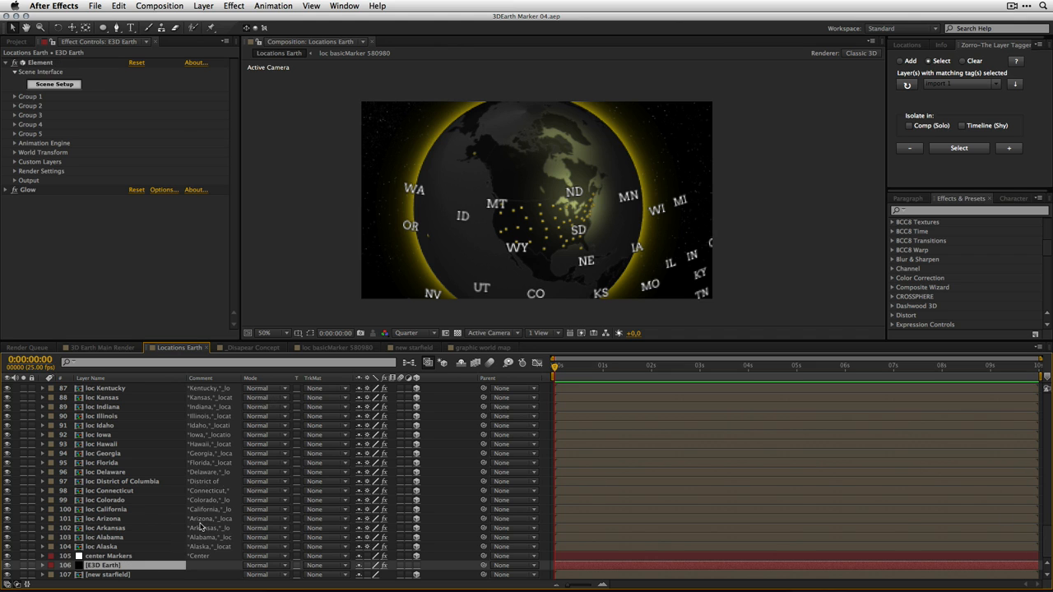
{"action": "left_click", "coordinate": [25, 565]}
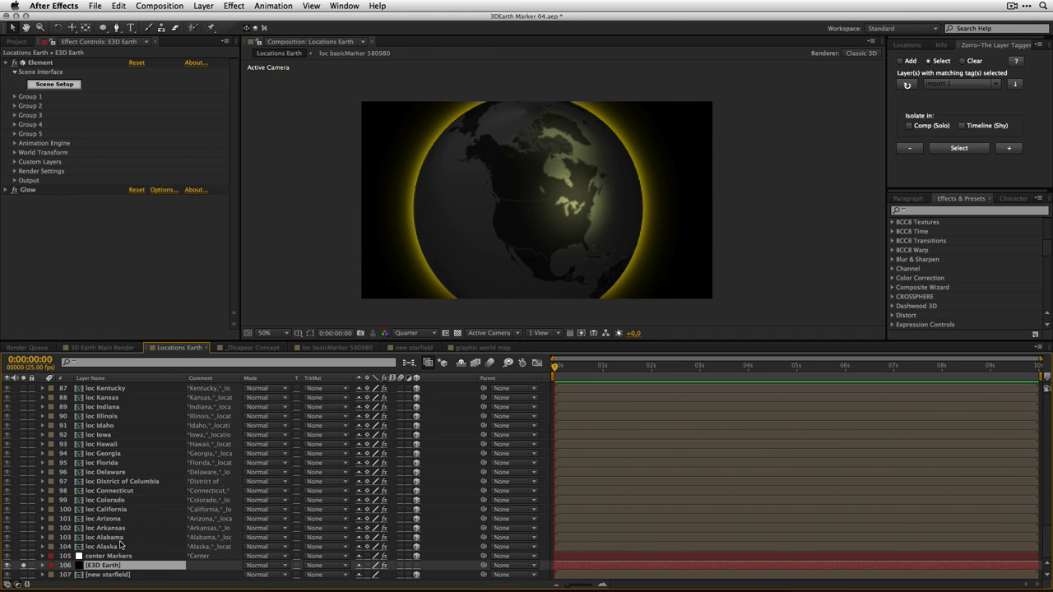
{"action": "key", "text": "super+d"}
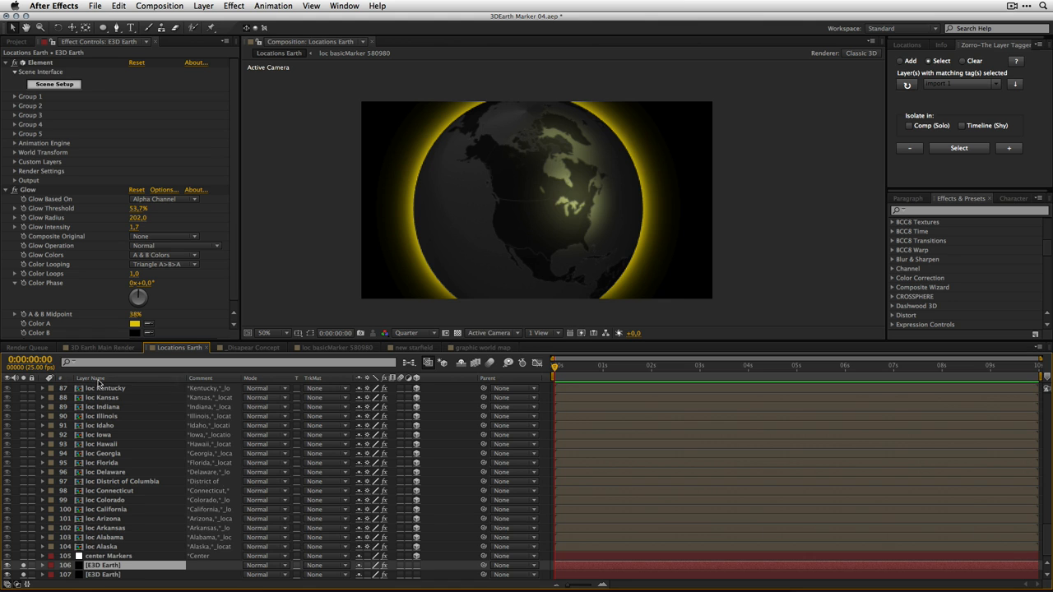
{"action": "scroll", "coordinate": [100, 389], "scroll_direction": "up", "scroll_amount": 5}
{"action": "scroll", "coordinate": [101, 389], "scroll_direction": "up", "scroll_amount": 8}
{"action": "left_click", "coordinate": [105, 542]}
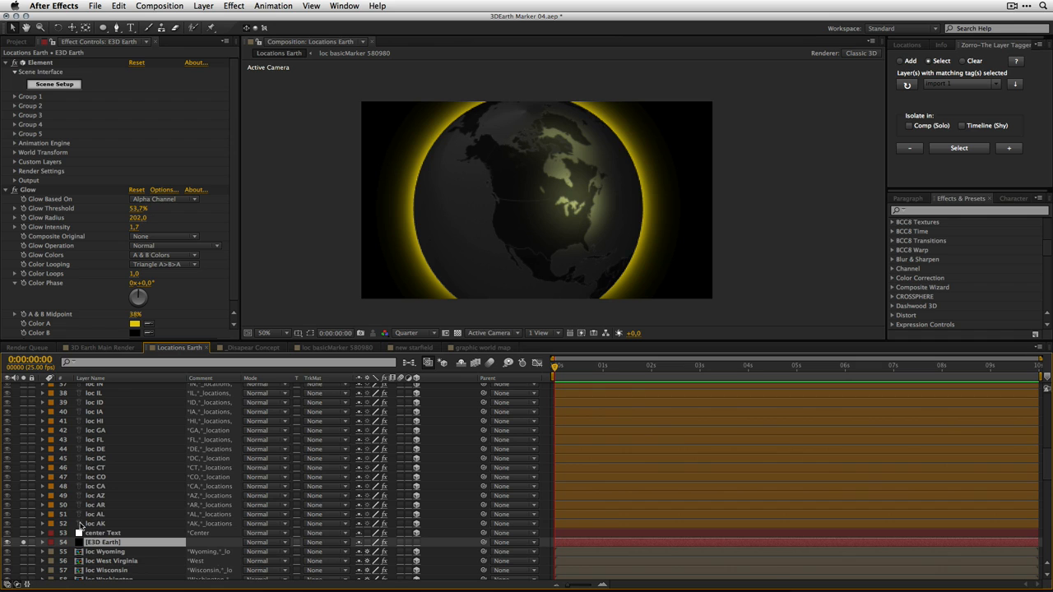
Step: Rename the duplicated E3D Earth layer below center Text to E3D Clouds and remove its Glow effect
{"action": "key", "text": "Return"}
{"action": "left_click", "coordinate": [102, 543]}
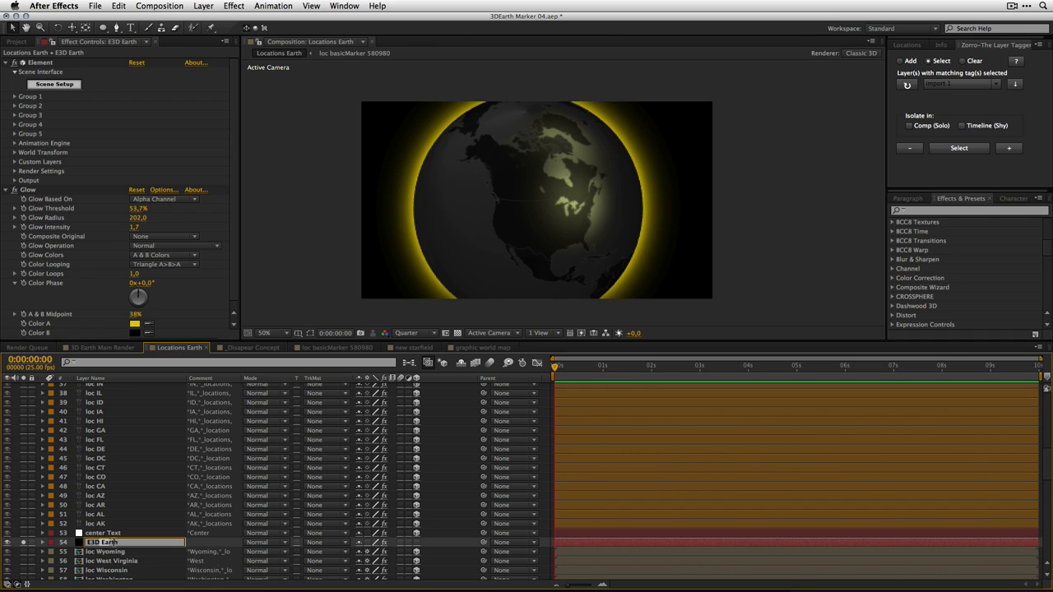
{"action": "key", "text": "BackSpace"}
{"action": "key", "text": "BackSpace"}
{"action": "key", "text": "BackSpace"}
{"action": "key", "text": "BackSpace"}
{"action": "key", "text": "BackSpace"}
{"action": "key", "text": "BackSpace"}
{"action": "key", "text": "Return"}
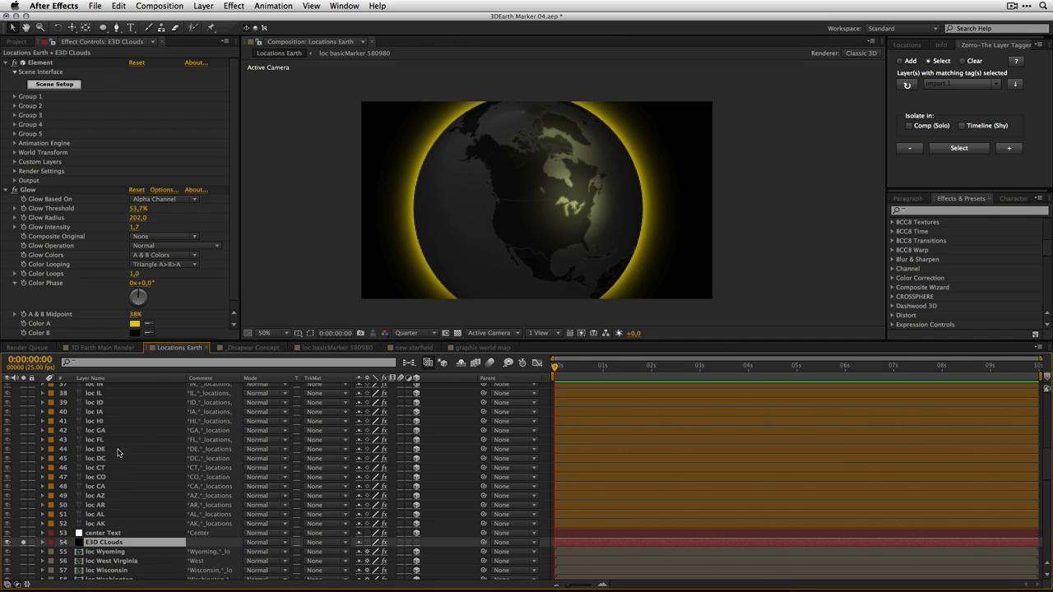
{"action": "key", "text": "Return"}
{"action": "left_click", "coordinate": [109, 543]}
{"action": "key", "text": "BackSpace"}
{"action": "type", "text": "l"}
{"action": "key", "text": "Return"}
{"action": "left_click", "coordinate": [26, 190]}
{"action": "key", "text": "Delete"}
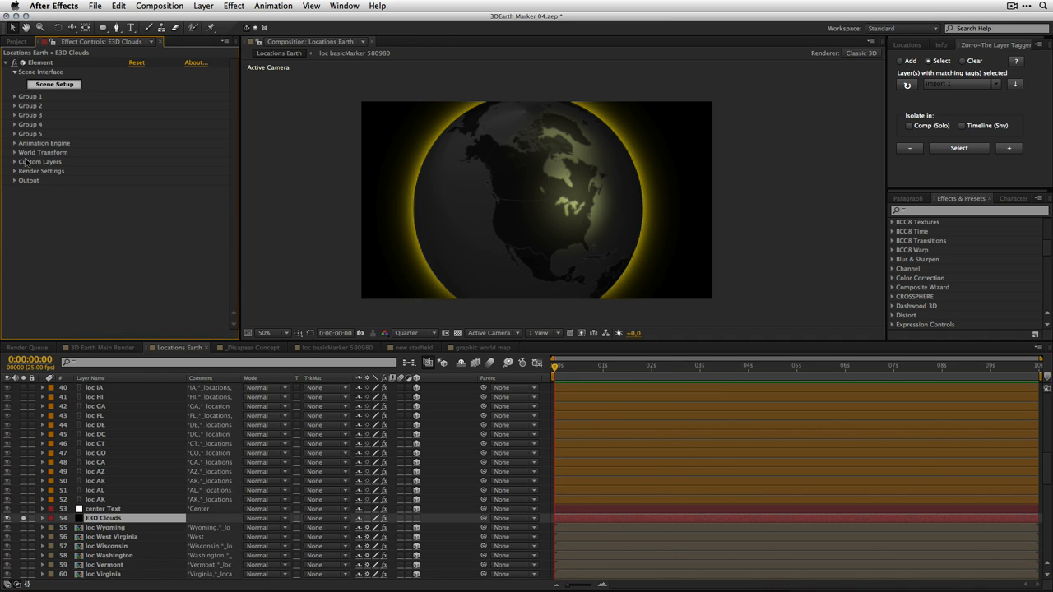
Step: Replace the Earth material's Diffuse texture in the E3D Clouds scene with europe_clouds_8k.jpg
{"action": "left_click", "coordinate": [50, 86]}
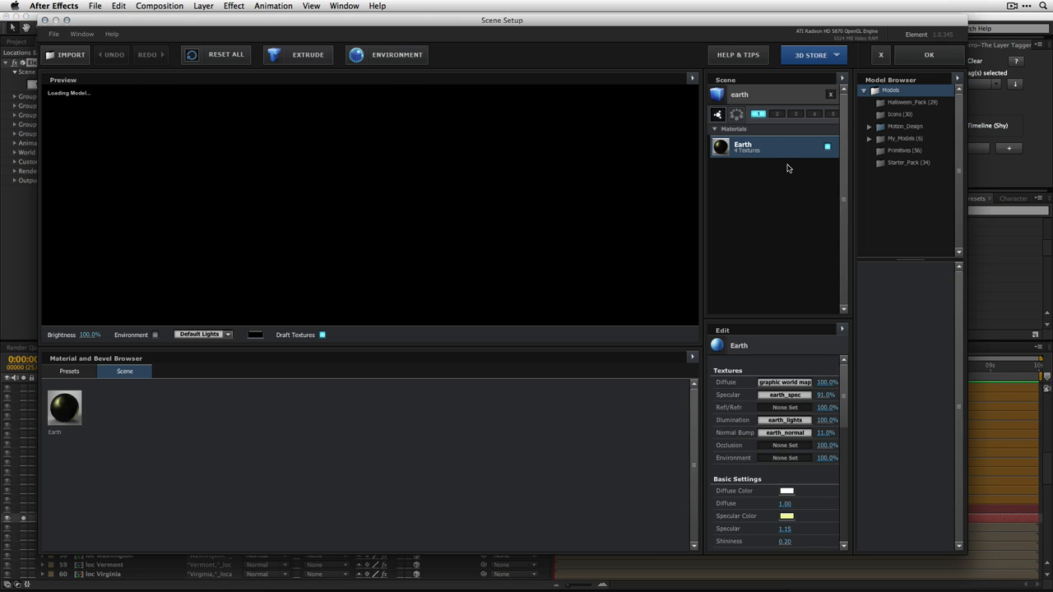
{"action": "left_click", "coordinate": [788, 388]}
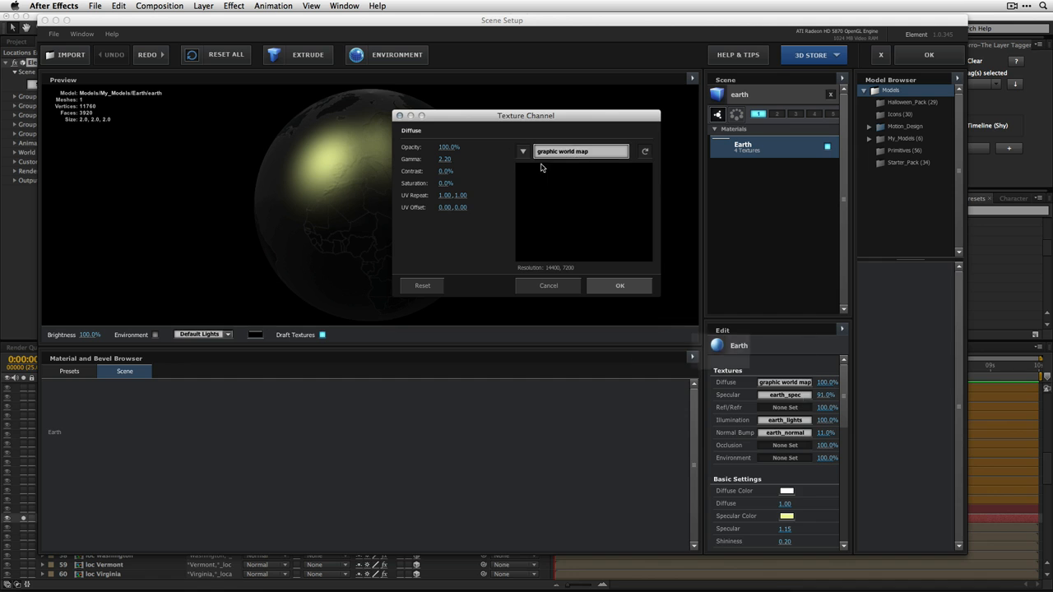
{"action": "left_click", "coordinate": [541, 168]}
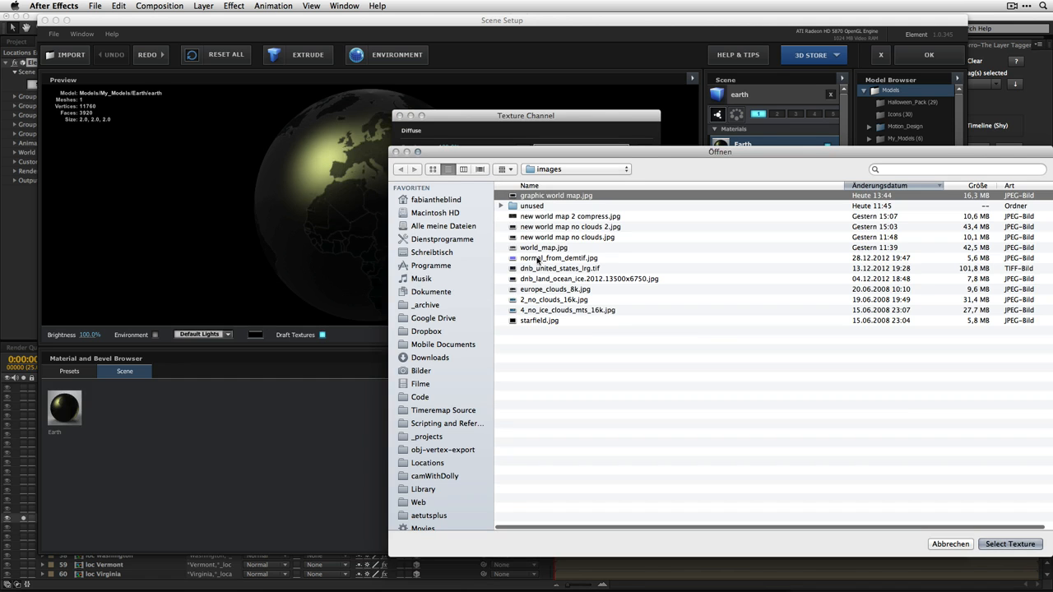
{"action": "left_click", "coordinate": [527, 289]}
{"action": "key", "text": "space"}
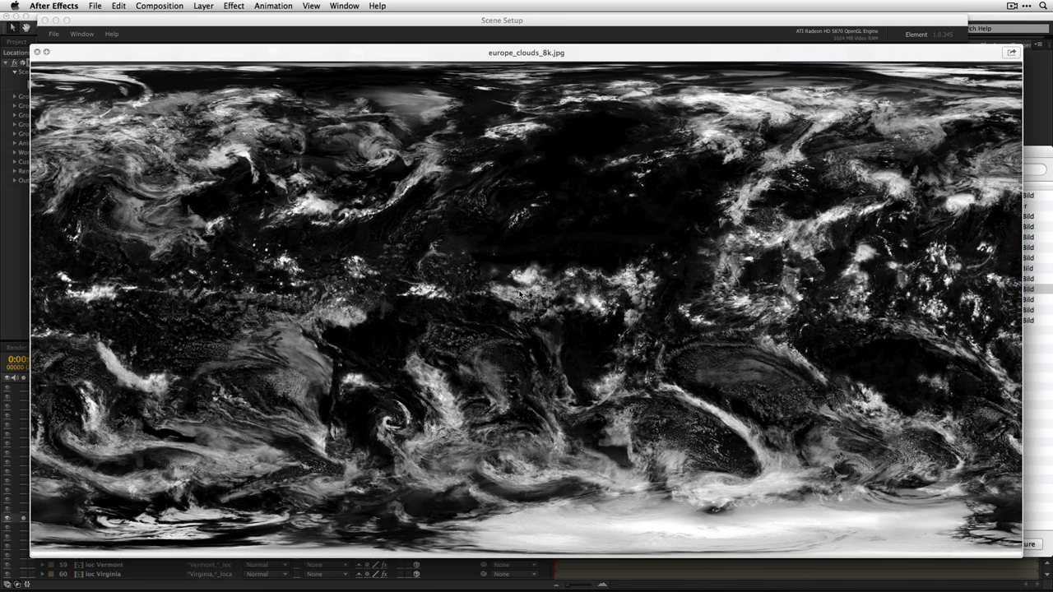
{"action": "key", "text": "space"}
{"action": "left_click", "coordinate": [1020, 544]}
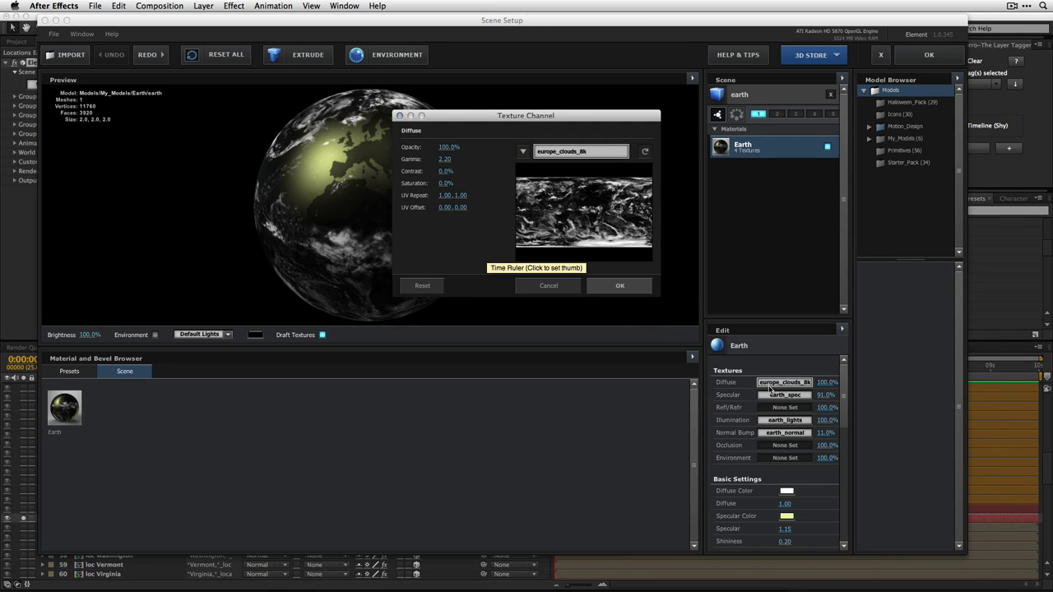
{"action": "left_click", "coordinate": [619, 285]}
Step: Set the cloud globe's texture strengths to 0% Specular, 20% Illumination and 0% Normal Bump
{"action": "left_click_drag", "start_coordinate": [824, 395], "coordinate": [712, 391]}
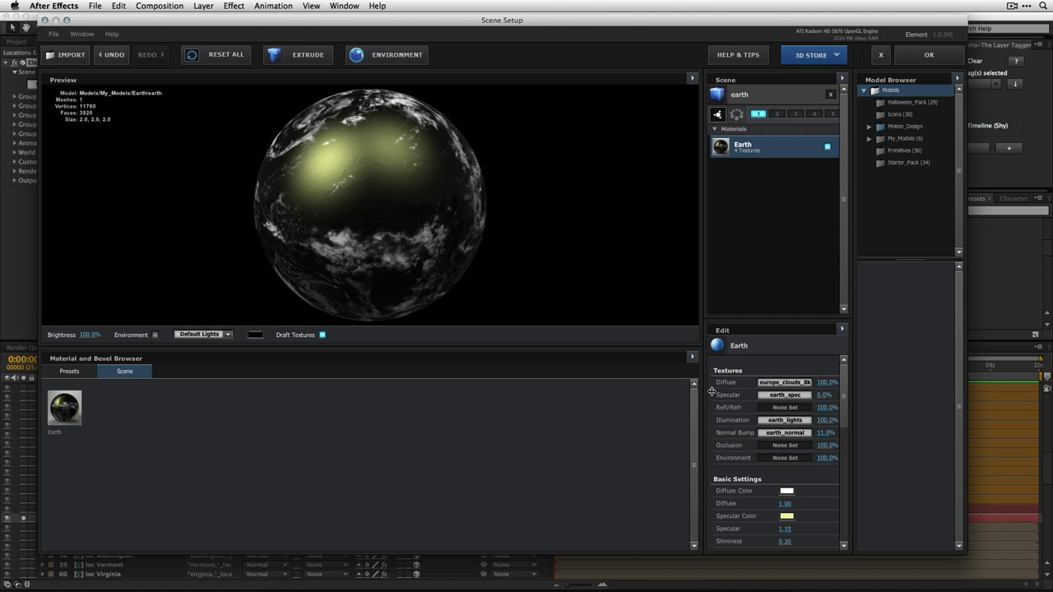
{"action": "left_click_drag", "start_coordinate": [827, 420], "coordinate": [589, 421]}
Step: Set the cloud globe's Specular Color to white FFFFFF and lower the material's Specular and Shininess values
{"action": "scroll", "coordinate": [790, 436], "scroll_direction": "down", "scroll_amount": 4}
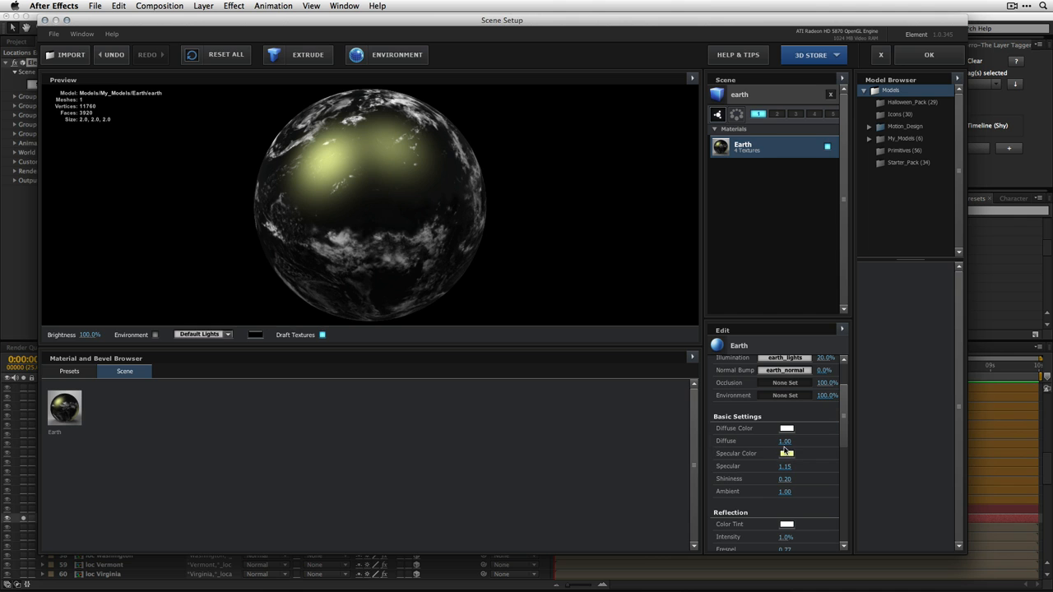
{"action": "left_click", "coordinate": [787, 452]}
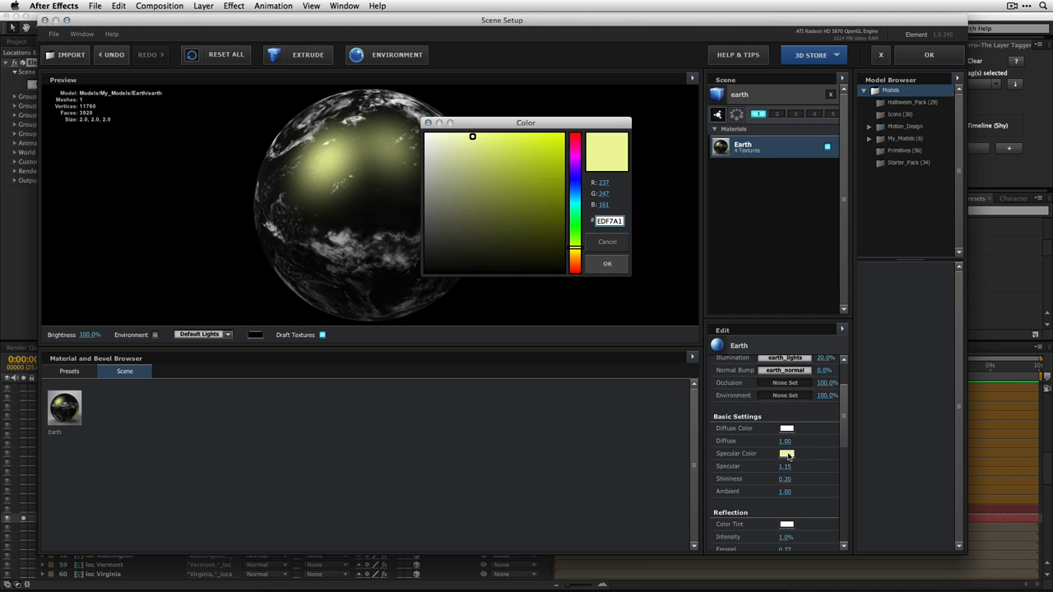
{"action": "left_click", "coordinate": [426, 134]}
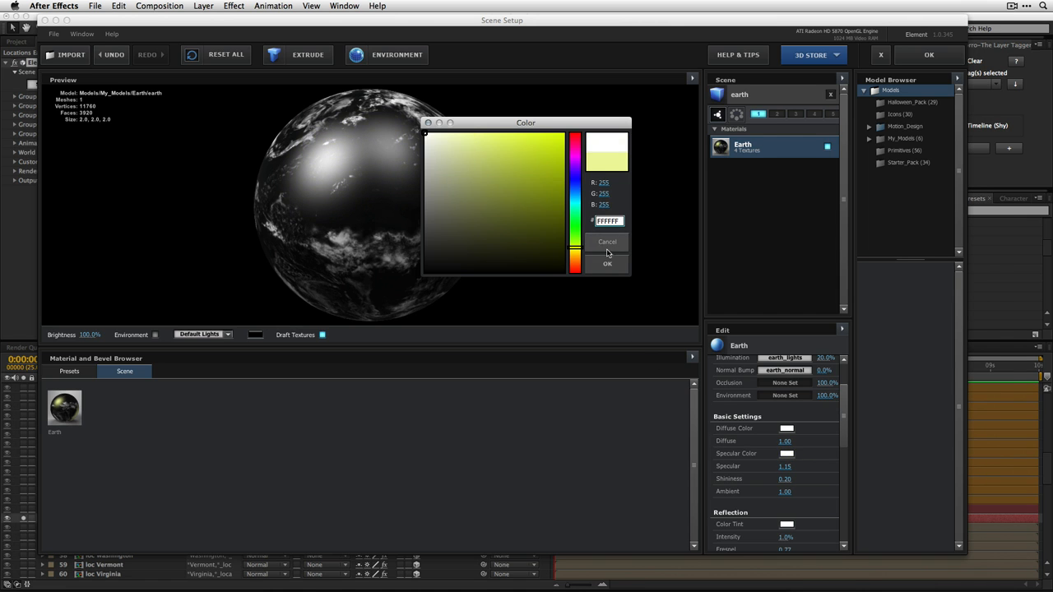
{"action": "left_click", "coordinate": [606, 264]}
{"action": "left_click_drag", "start_coordinate": [776, 467], "coordinate": [666, 465]}
{"action": "mouse_move", "coordinate": [780, 478]}
{"action": "left_mouse_down"}
{"action": "mouse_move", "coordinate": [721, 477]}
{"action": "mouse_move", "coordinate": [793, 479]}
{"action": "mouse_move", "coordinate": [769, 478]}
{"action": "left_mouse_up"}
Step: Set the material's Force Opacity to 77%, checking it against the environment preview, and accept the scene setup
{"action": "left_click_drag", "start_coordinate": [843, 421], "coordinate": [847, 467]}
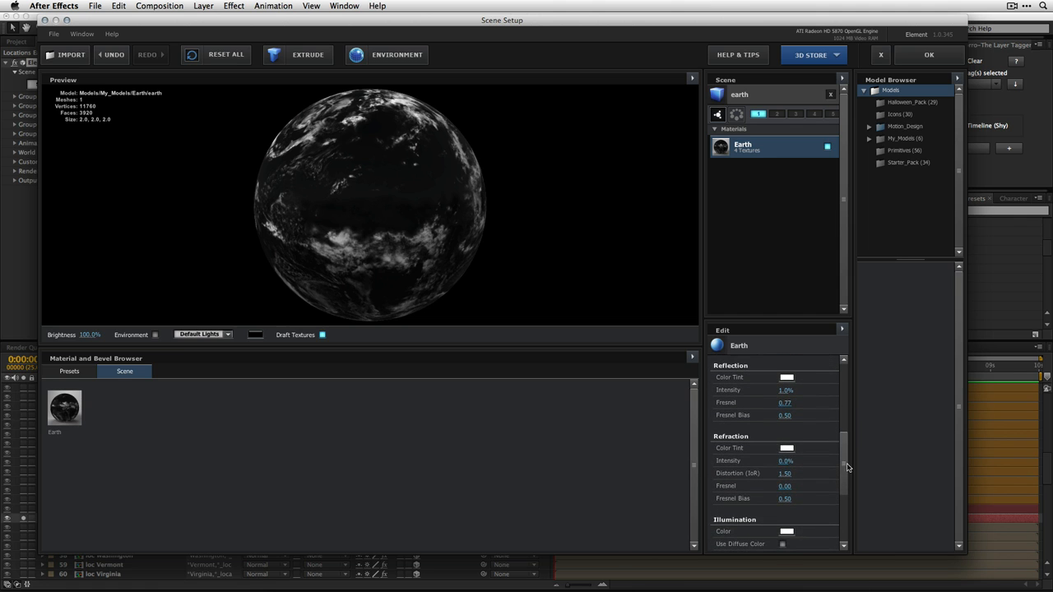
{"action": "scroll", "coordinate": [751, 485], "scroll_direction": "down", "scroll_amount": 5}
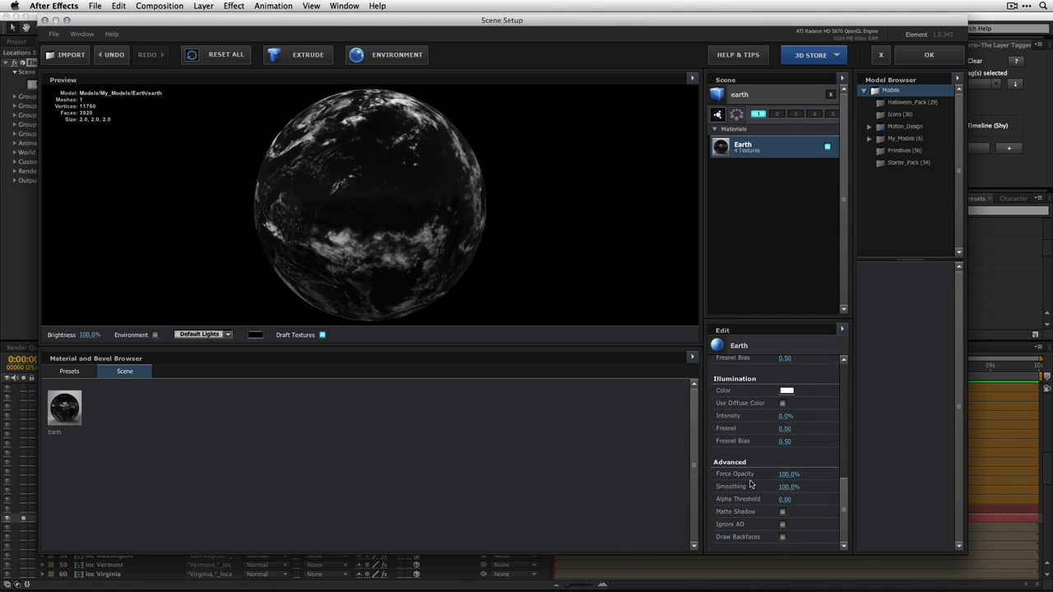
{"action": "left_click_drag", "start_coordinate": [788, 475], "coordinate": [772, 474]}
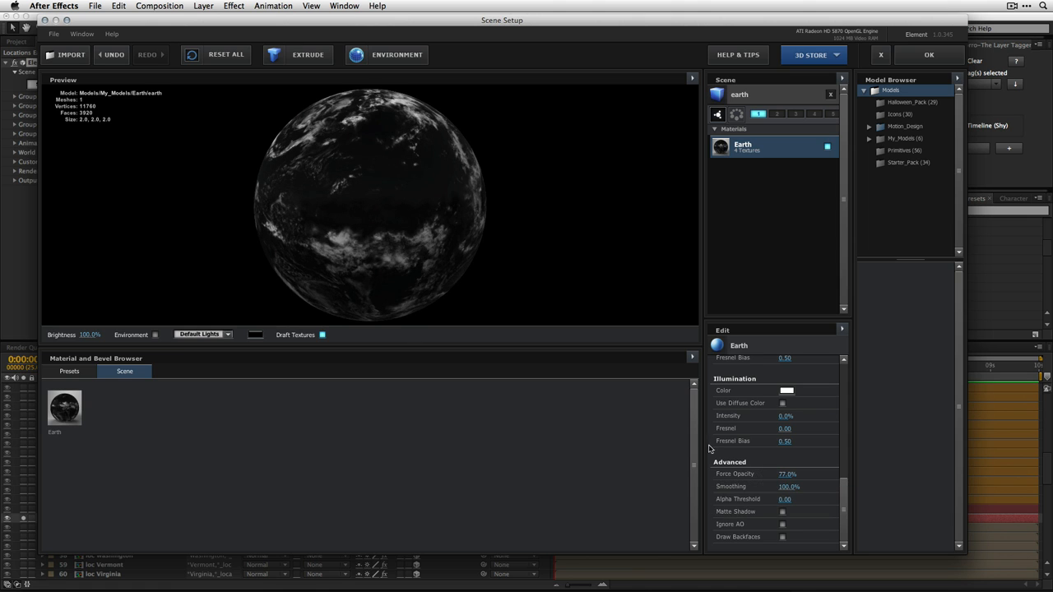
{"action": "left_click", "coordinate": [155, 335]}
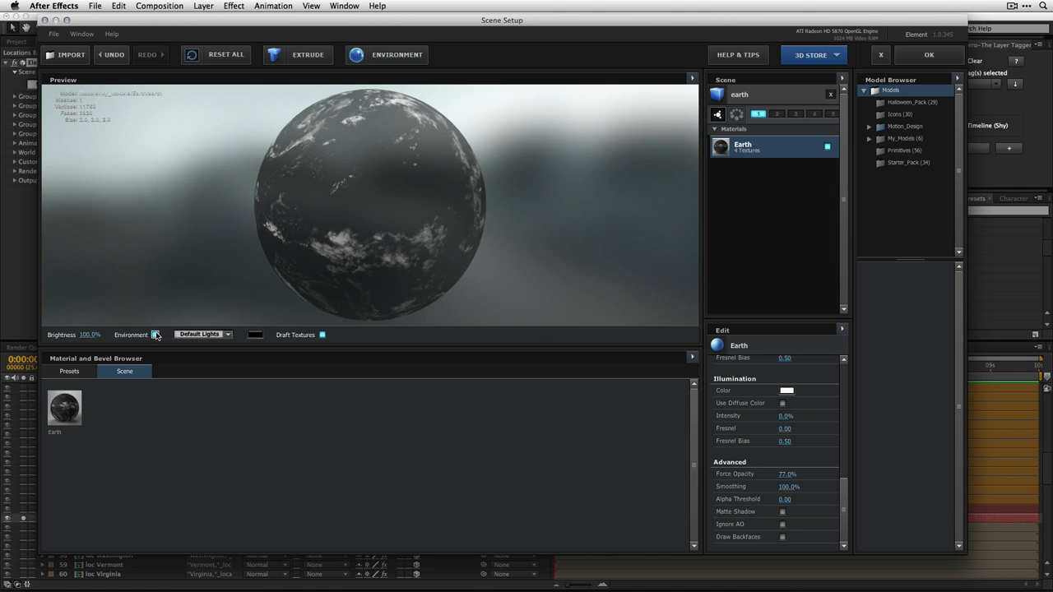
{"action": "left_click", "coordinate": [155, 335]}
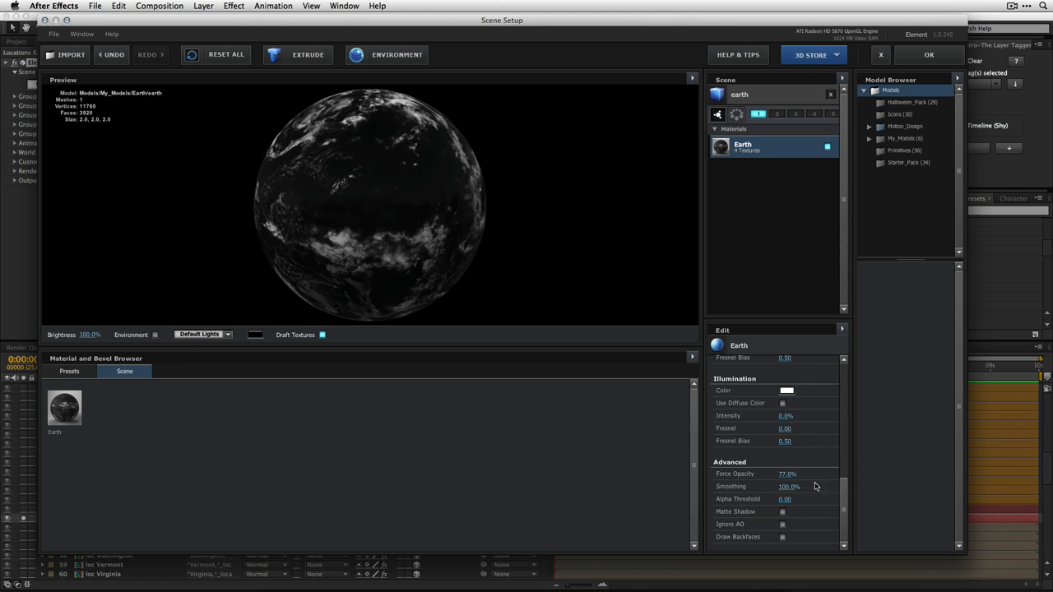
{"action": "left_click", "coordinate": [929, 54]}
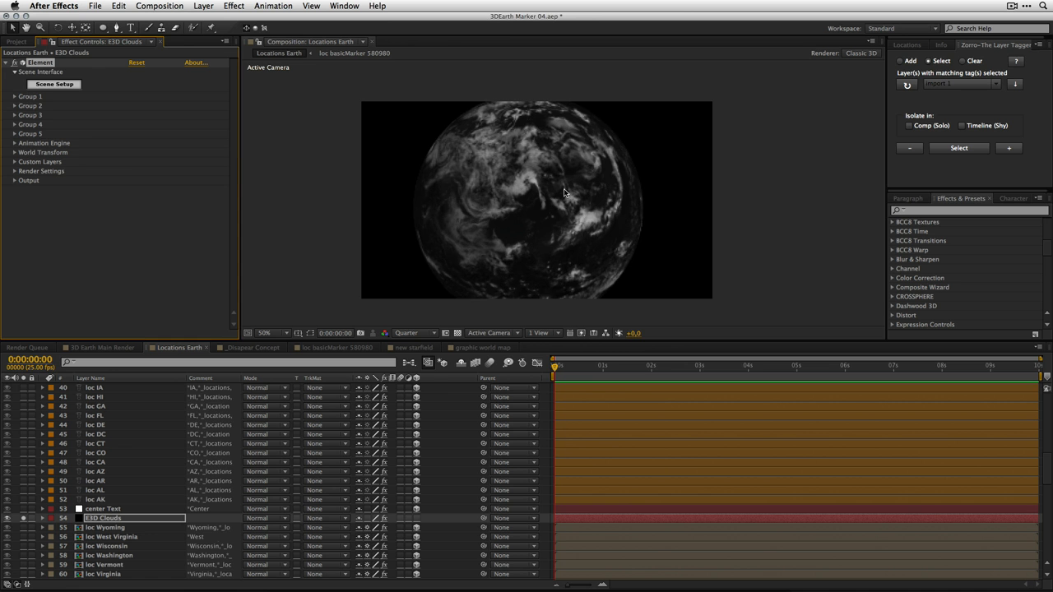
Step: Set the Group 1 Particle Look Size of E3D Clouds to 11
{"action": "left_click", "coordinate": [15, 97]}
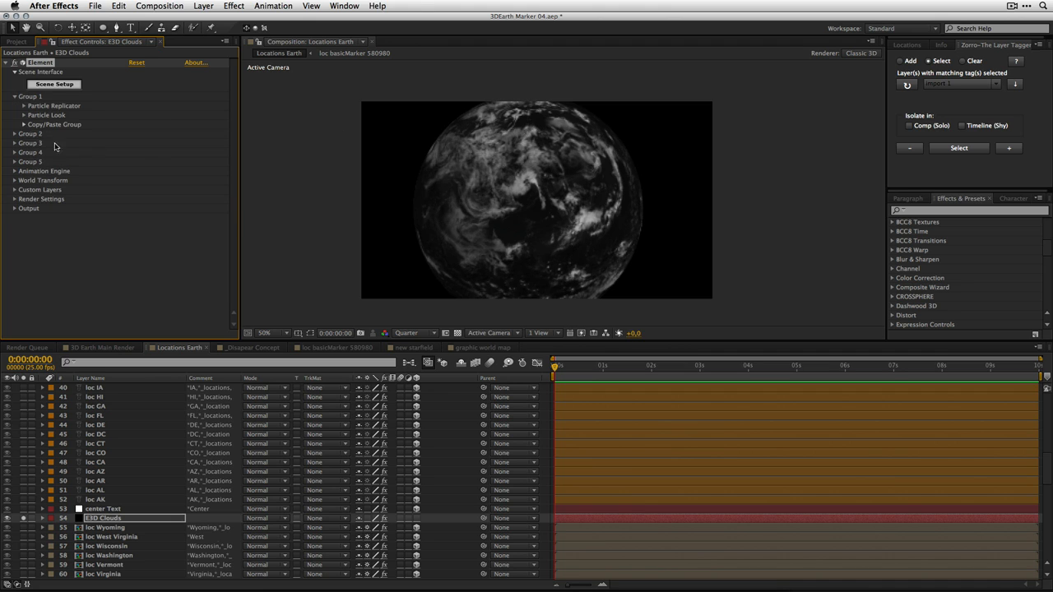
{"action": "left_click", "coordinate": [25, 115]}
{"action": "left_click", "coordinate": [138, 125]}
{"action": "type", "text": "11"}
{"action": "key", "text": "Return"}
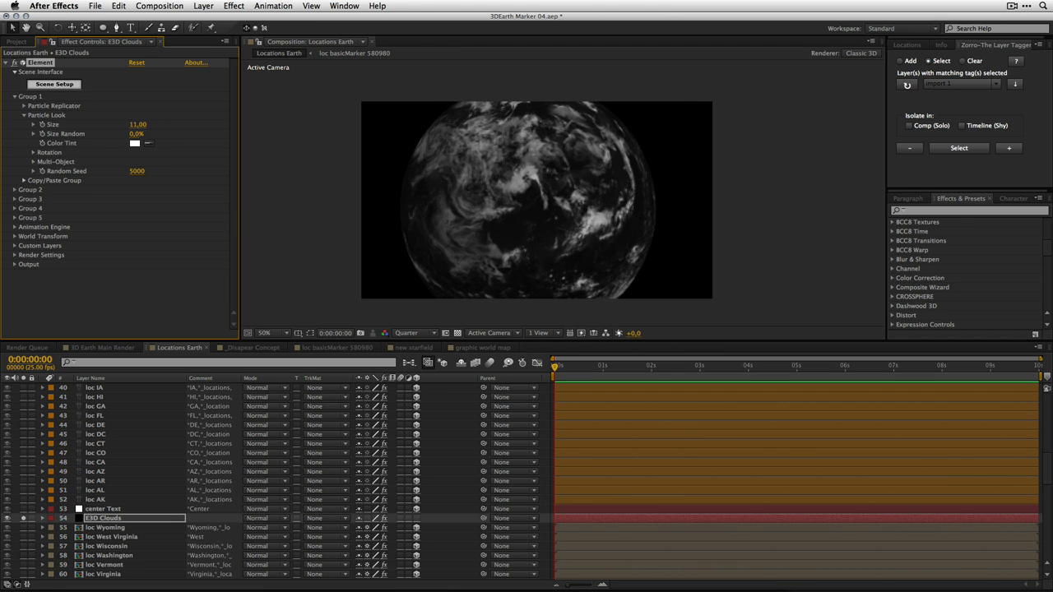
Step: Change the E3D Clouds layer's blending mode to Screen
{"action": "left_click", "coordinate": [110, 520]}
{"action": "left_click", "coordinate": [262, 519]}
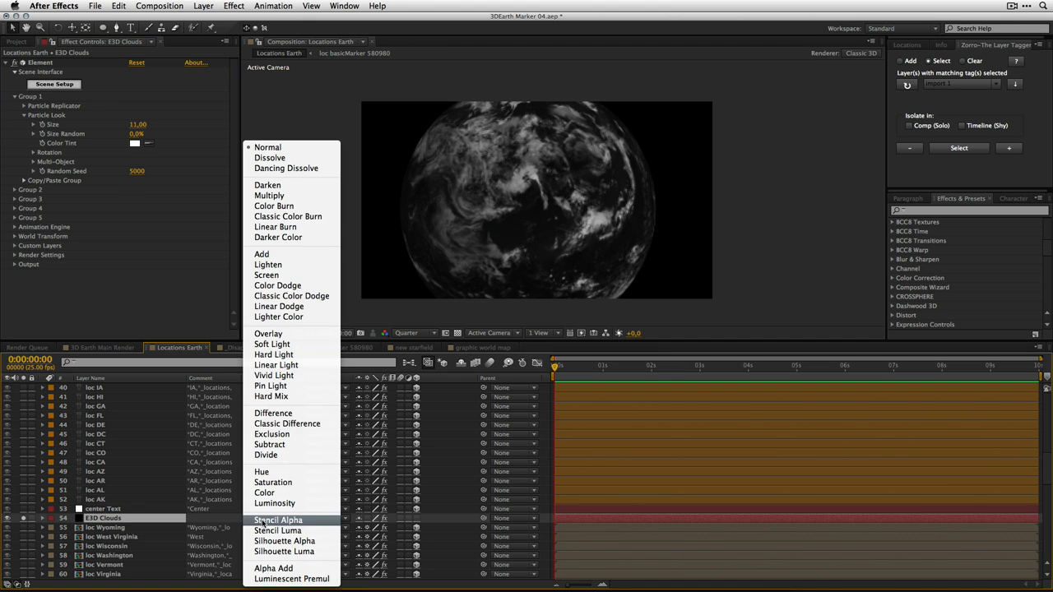
{"action": "left_click", "coordinate": [265, 275]}
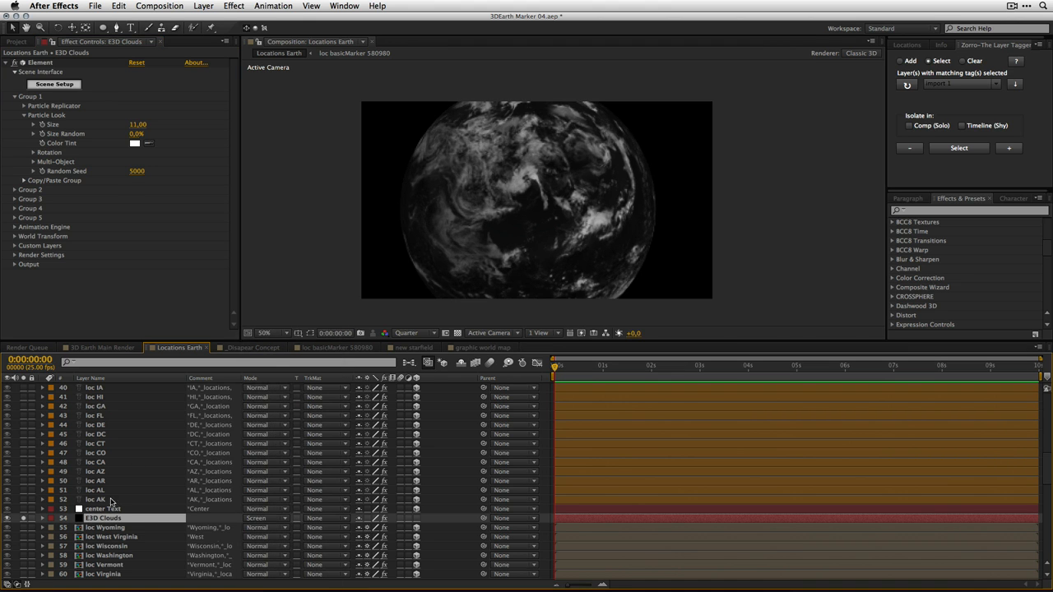
Step: Solo the original E3D Earth layer and the state marker layers between loc District of Columbia and loc Montana, skipping Idaho and Iowa
{"action": "left_click", "coordinate": [88, 529]}
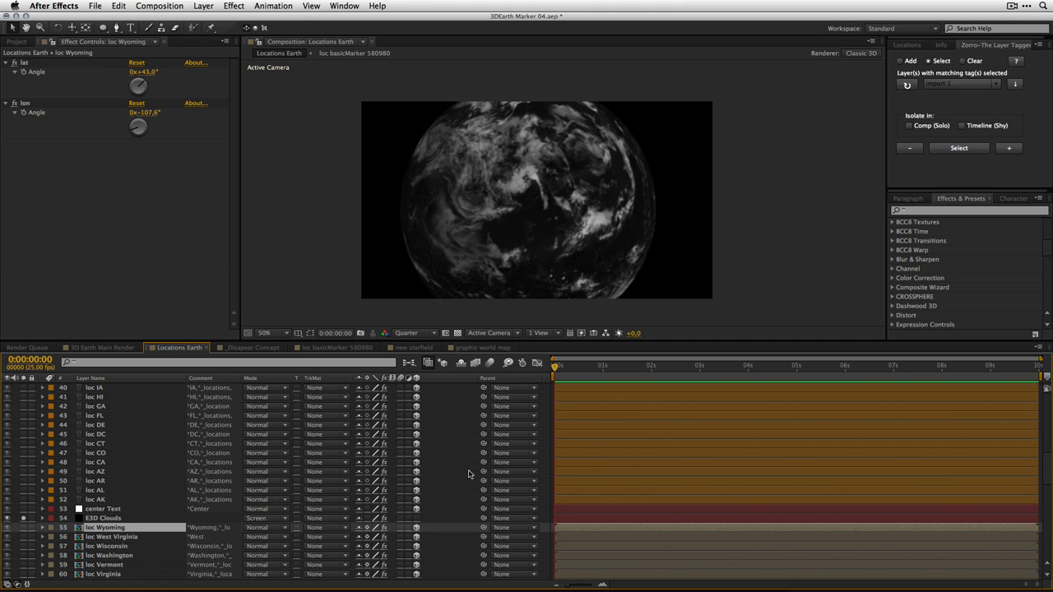
{"action": "scroll", "coordinate": [1048, 475], "scroll_direction": "down", "scroll_amount": 1}
{"action": "scroll", "coordinate": [1048, 475], "scroll_direction": "down", "scroll_amount": 10}
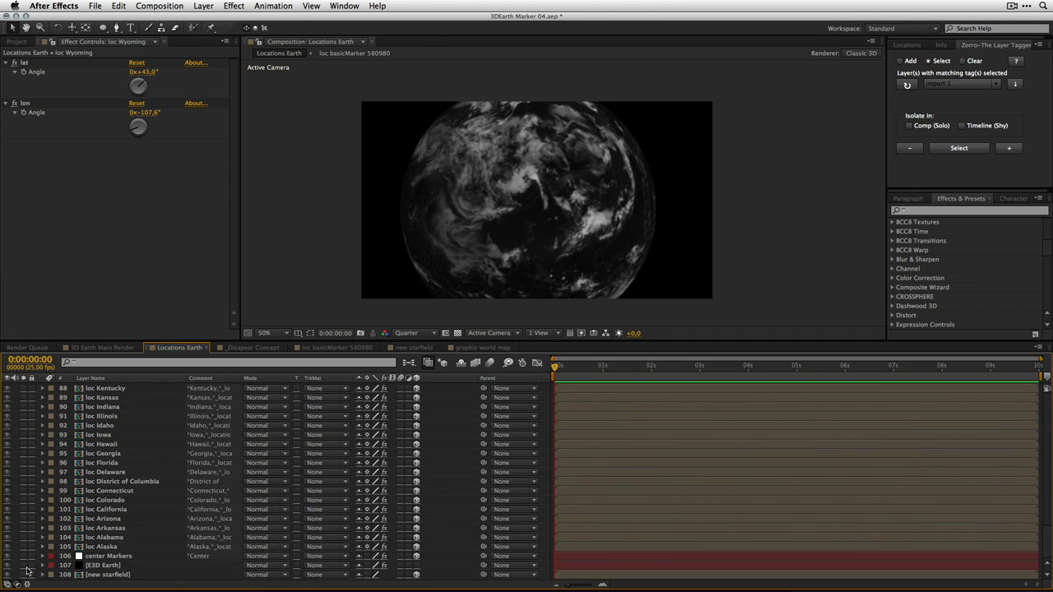
{"action": "left_click", "coordinate": [23, 566]}
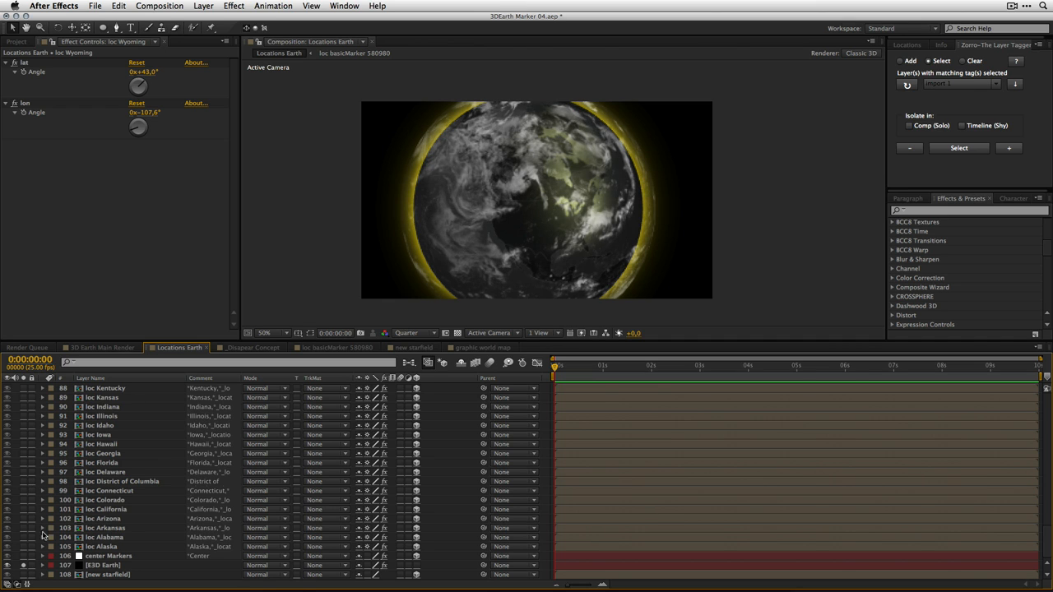
{"action": "mouse_move", "coordinate": [23, 483]}
{"action": "left_mouse_down"}
{"action": "mouse_move", "coordinate": [24, 452]}
{"action": "mouse_move", "coordinate": [24, 483]}
{"action": "left_mouse_up"}
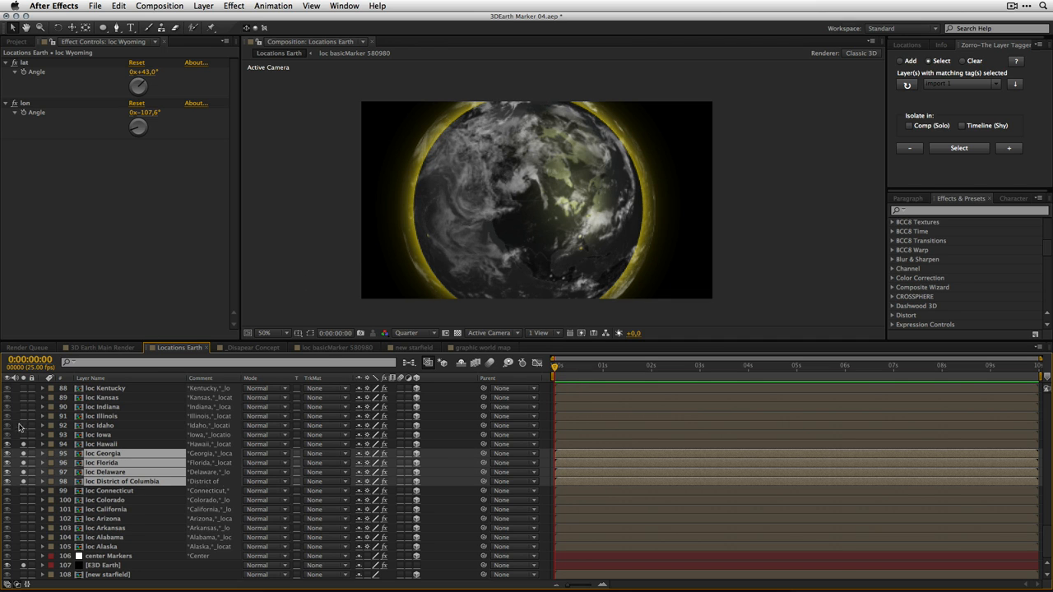
{"action": "left_click_drag", "start_coordinate": [24, 416], "coordinate": [24, 388]}
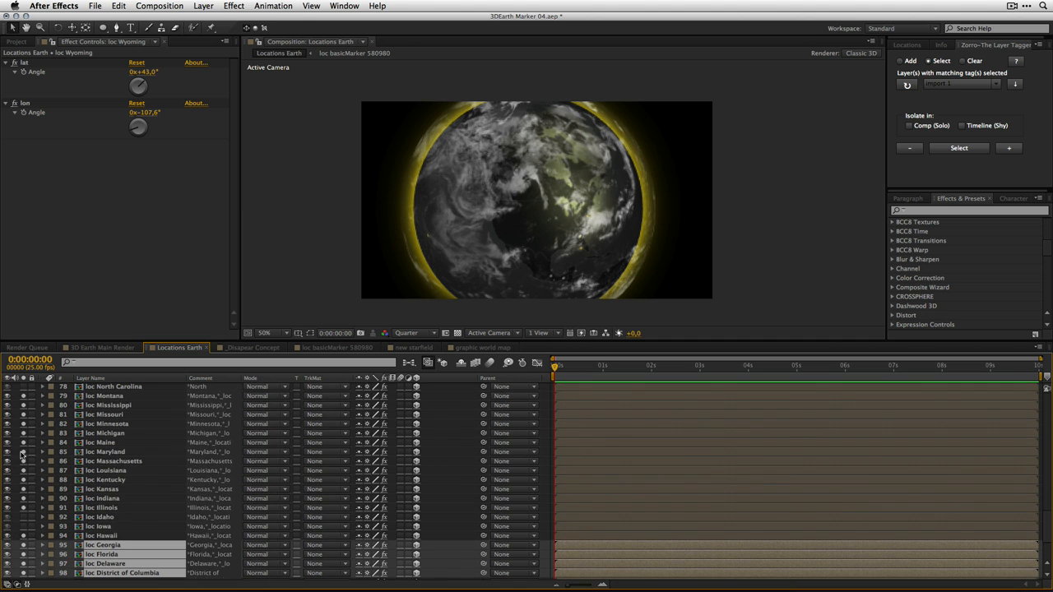
Step: Reduce the Group 1 Particle Look Size of E3D Clouds, trying 10.5 and settling on 10.2
{"action": "key", "text": "slash"}
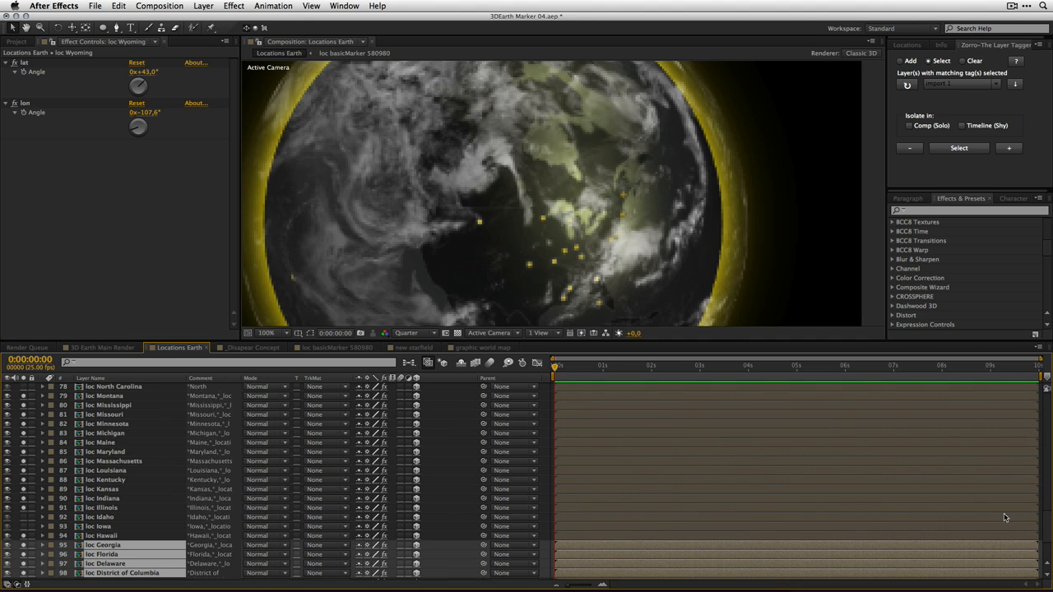
{"action": "scroll", "coordinate": [1004, 518], "scroll_direction": "up", "scroll_amount": 12}
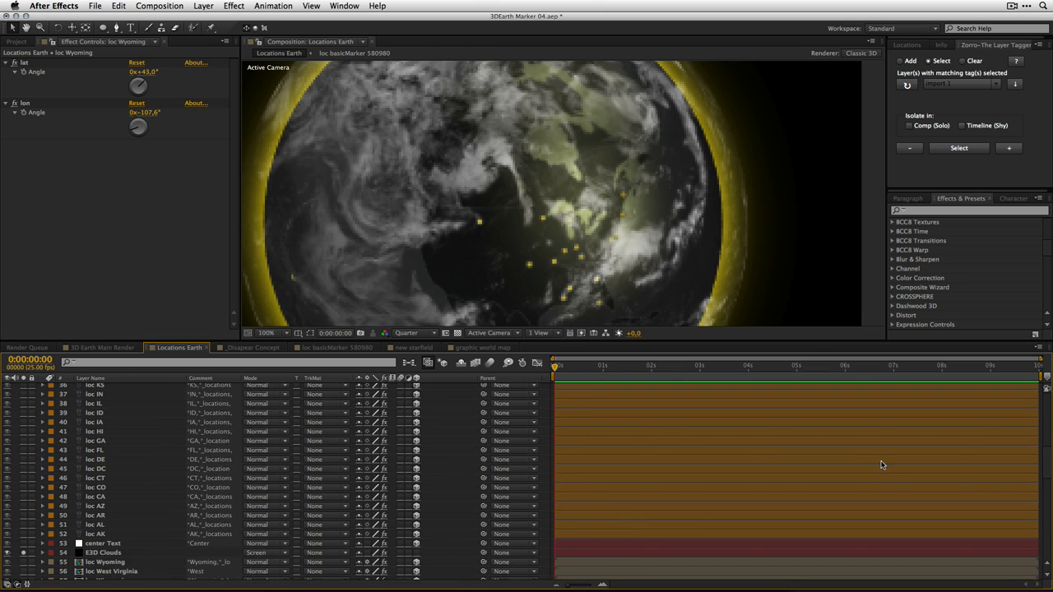
{"action": "left_click", "coordinate": [116, 554]}
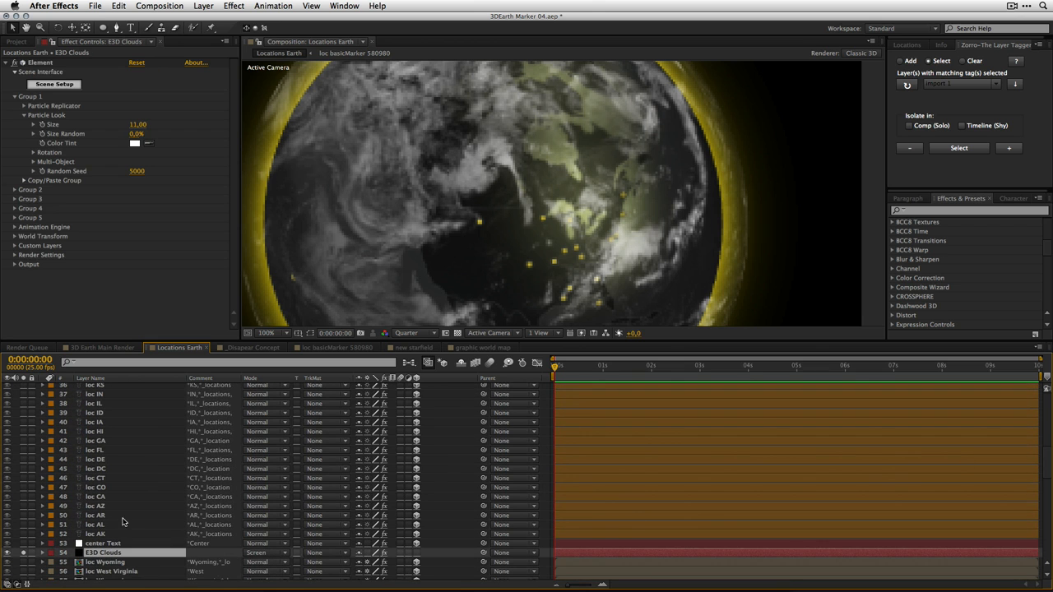
{"action": "left_click", "coordinate": [137, 125]}
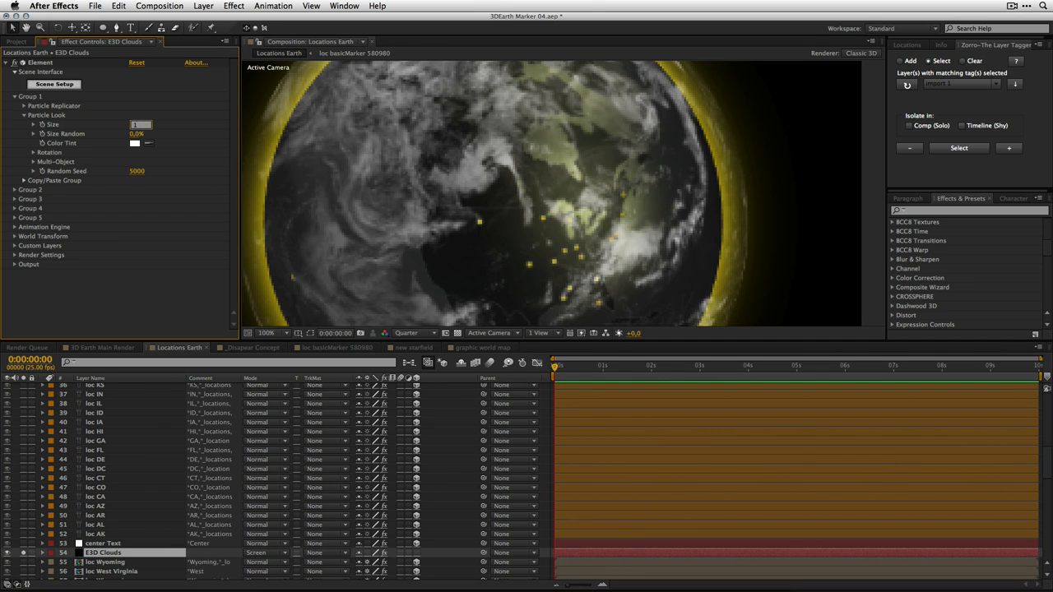
{"action": "type", "text": "10,5"}
{"action": "key", "text": "Return"}
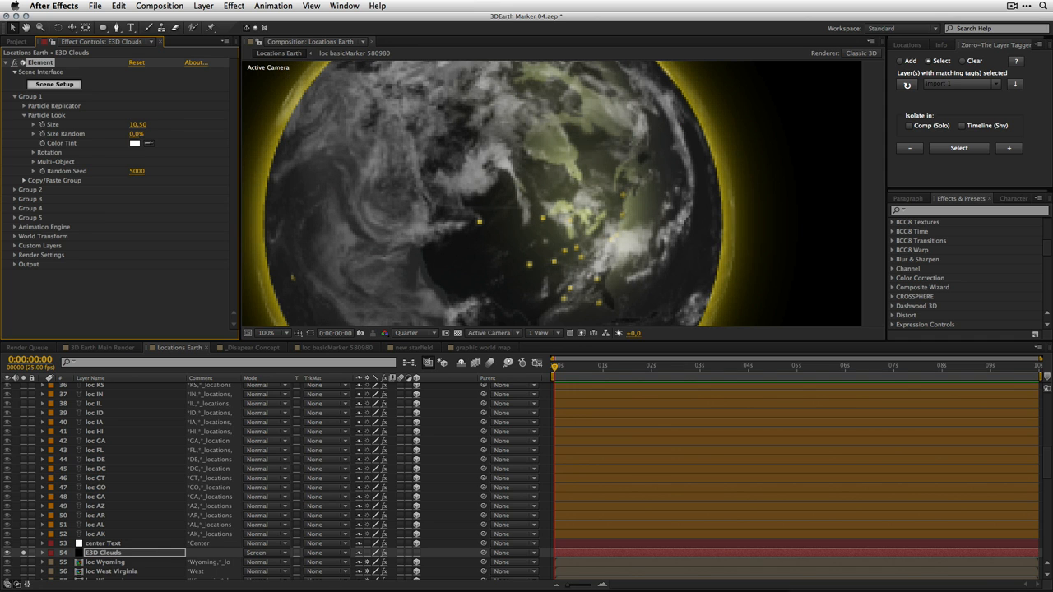
{"action": "left_click", "coordinate": [137, 124]}
{"action": "type", "text": "10,2"}
{"action": "key", "text": "Return"}
Step: Rotate the cloud globe about its Y axis using Group 1's Particle Look rotation
{"action": "left_click", "coordinate": [33, 152]}
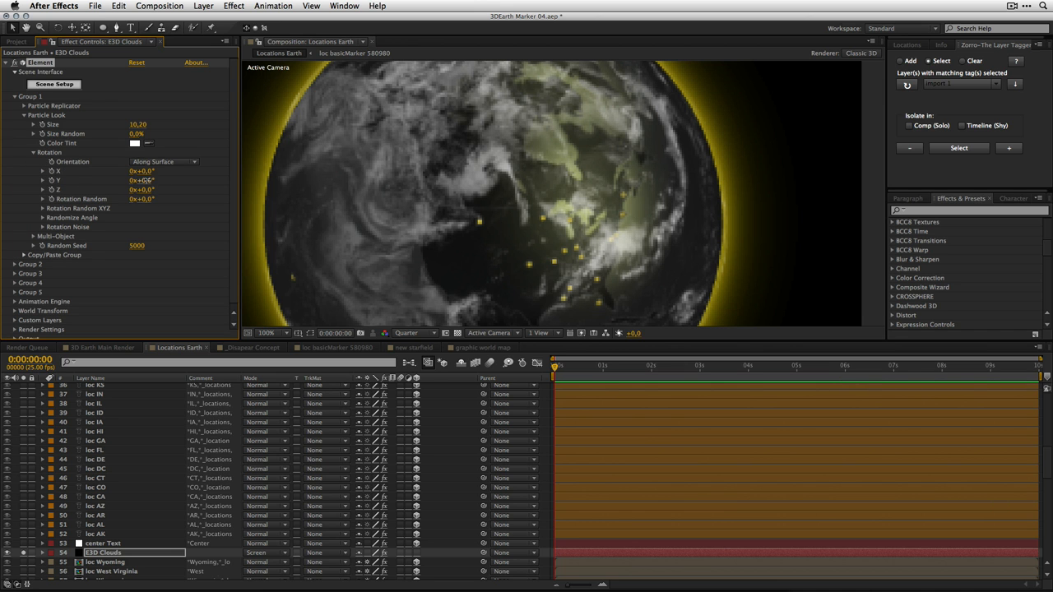
{"action": "left_click_drag", "start_coordinate": [153, 180], "coordinate": [159, 180]}
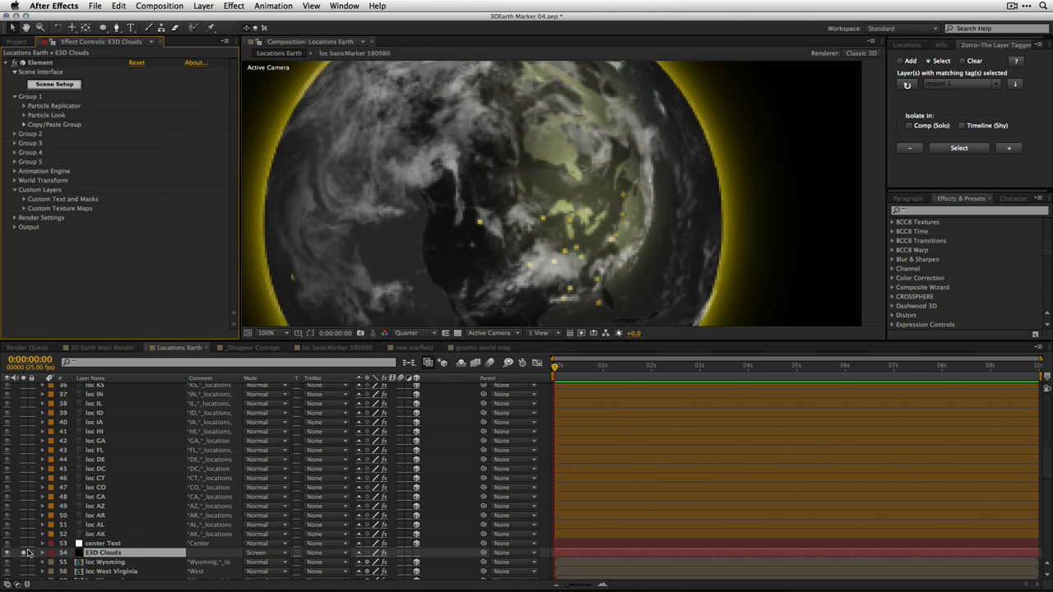
{"action": "key", "text": "super+a"}
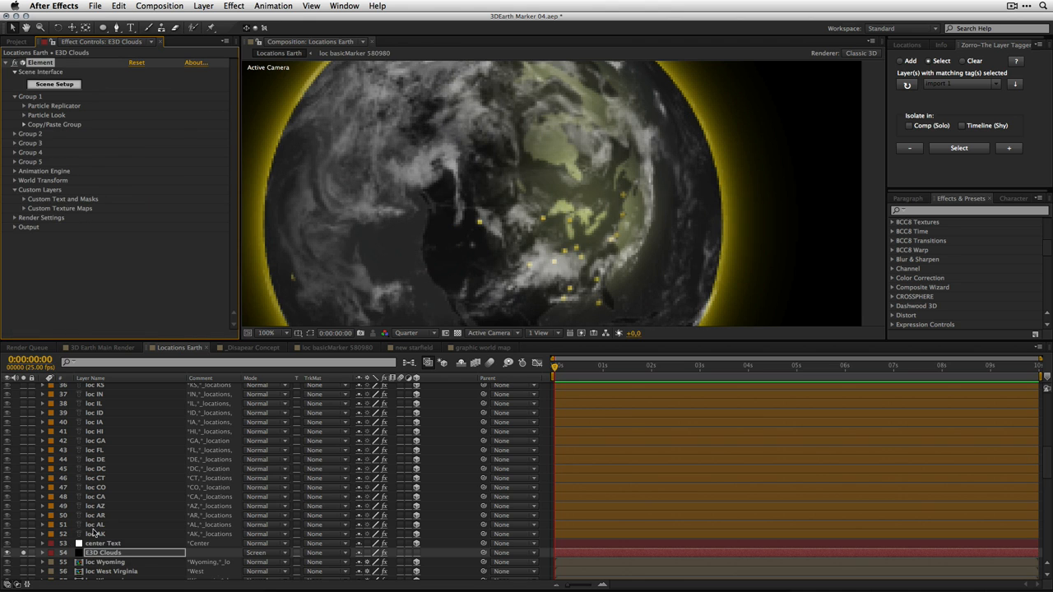
Step: Turn off solo for all layers in the Locations Earth timeline and deselect them
{"action": "left_click", "coordinate": [96, 535]}
{"action": "key", "text": "super+a"}
{"action": "left_click", "coordinate": [24, 553]}
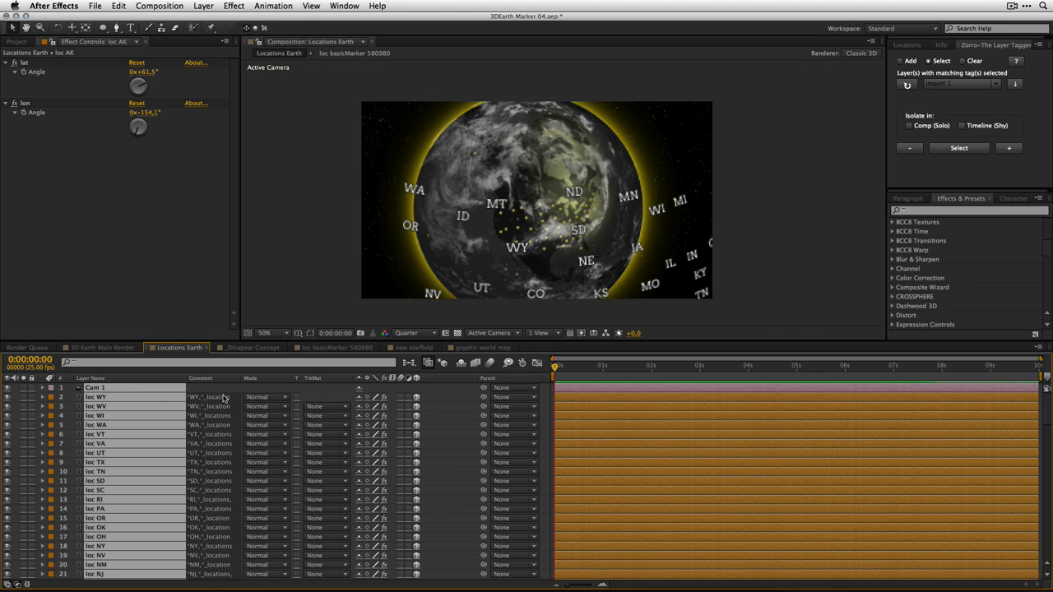
{"action": "key", "text": "super+shift+a"}
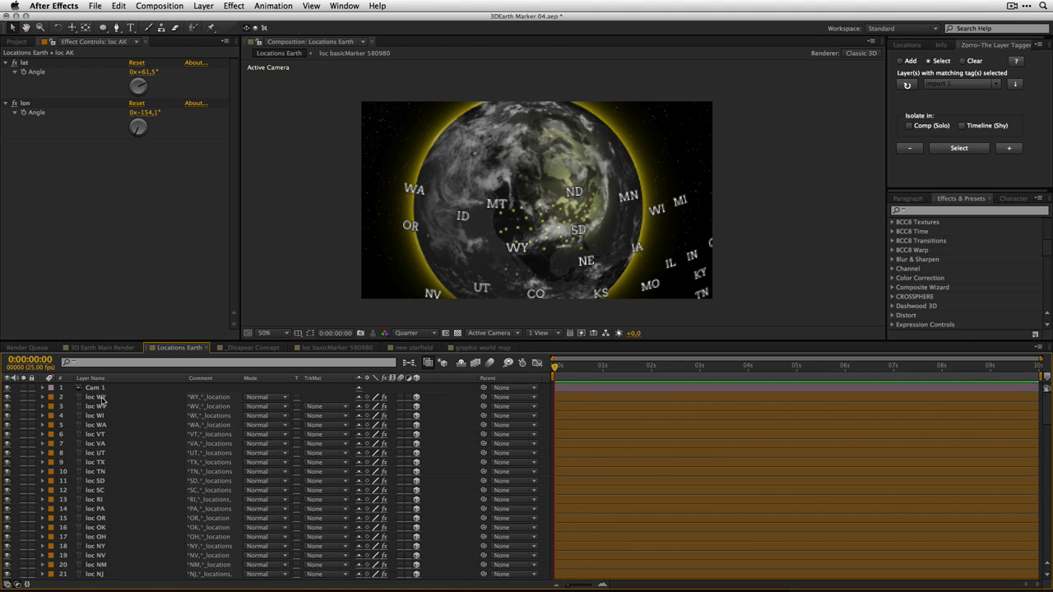
Step: Dolly Cam 1 away from the Earth until the whole globe sits small in the starfield
{"action": "left_click", "coordinate": [114, 386]}
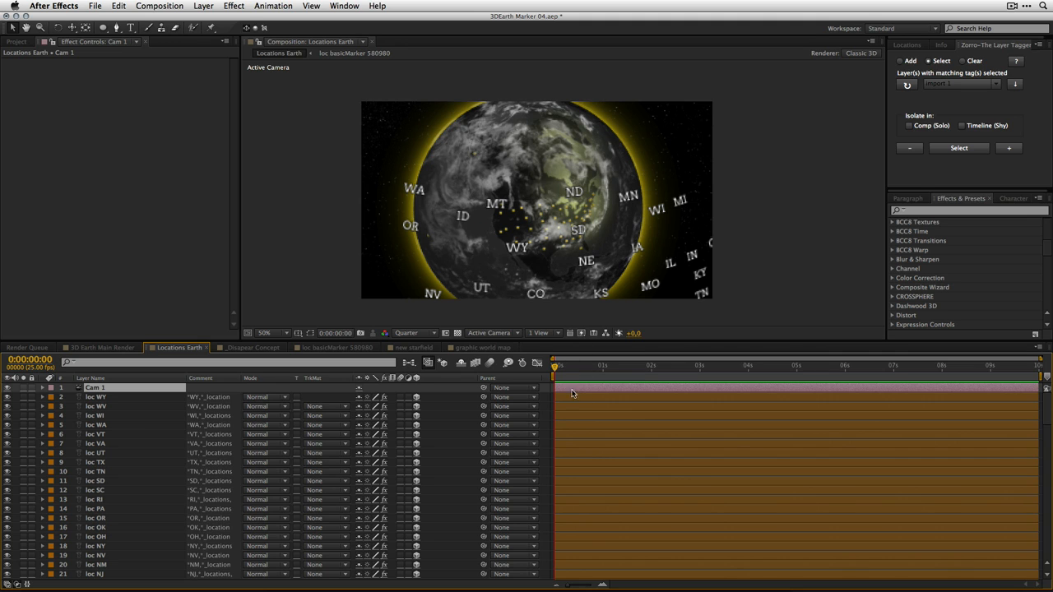
{"action": "key", "text": "c"}
{"action": "left_click", "coordinate": [511, 198]}
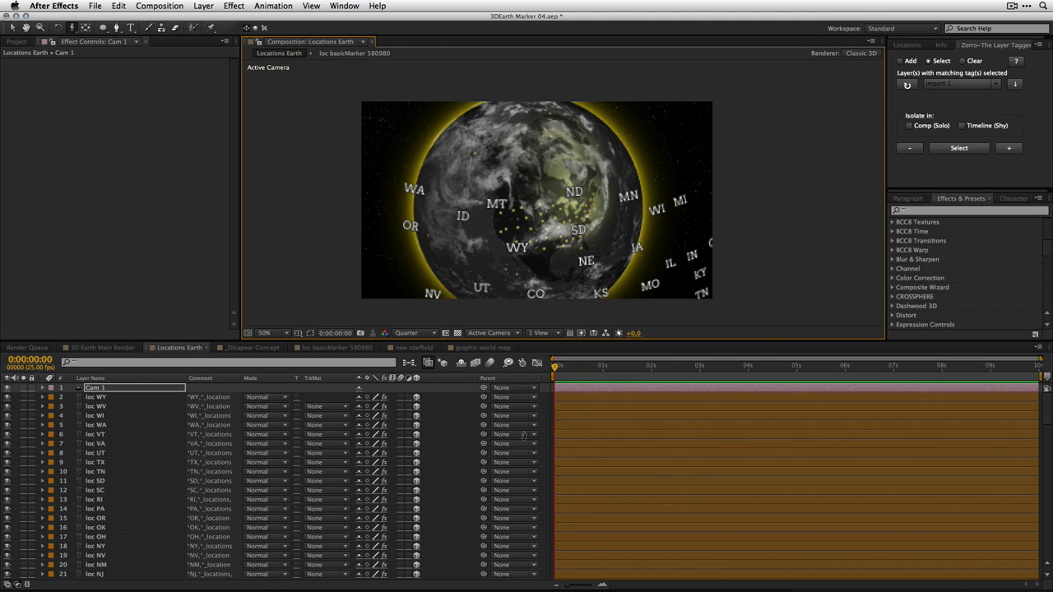
{"action": "left_click", "coordinate": [512, 462]}
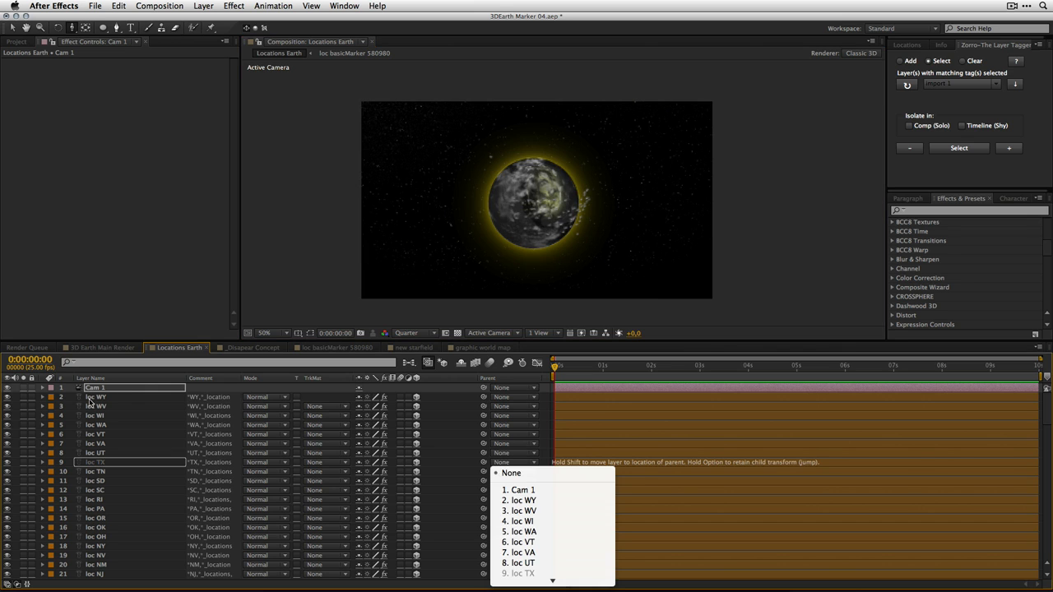
{"action": "left_click", "coordinate": [90, 388]}
Step: Solo Cam 1, loc WY through loc SC, E3D Clouds, and the marker layers from loc Wyoming through loc South Dakota
{"action": "left_click", "coordinate": [99, 399]}
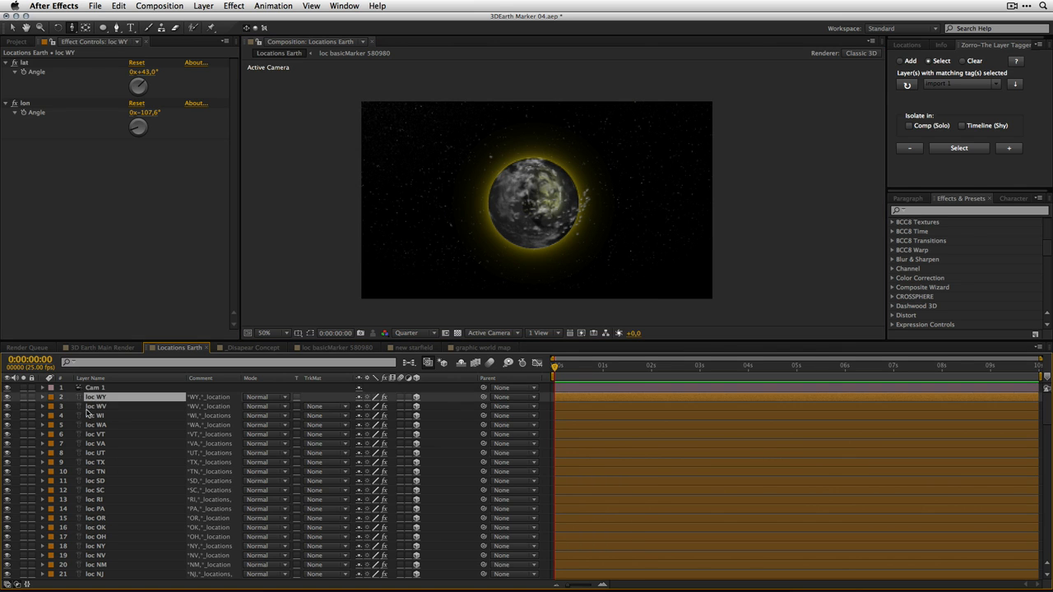
{"action": "left_click", "coordinate": [97, 491], "text": "shift"}
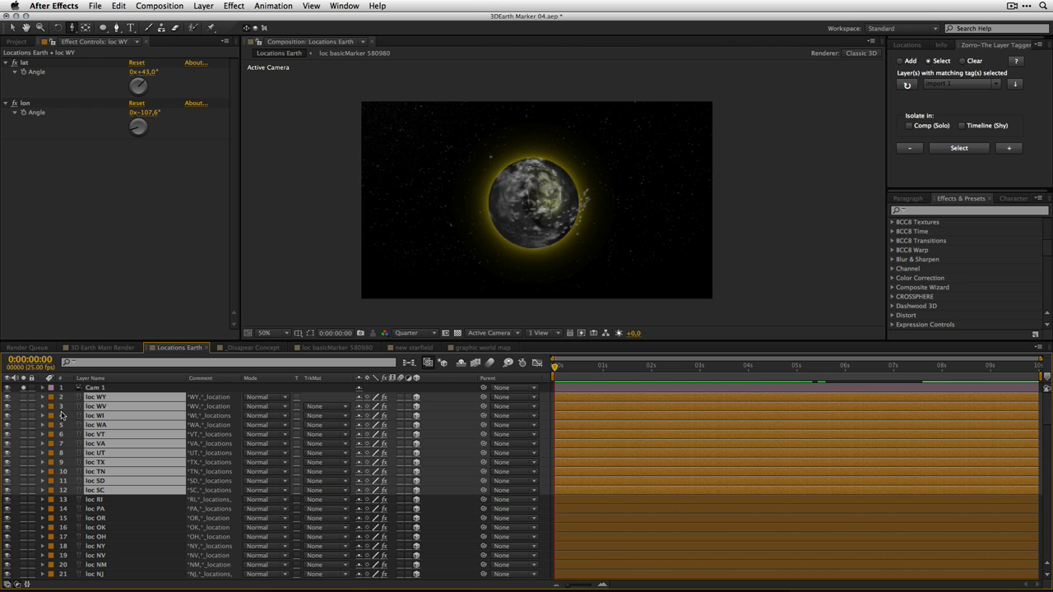
{"action": "left_click", "coordinate": [22, 401]}
{"action": "left_click_drag", "start_coordinate": [1046, 409], "coordinate": [1046, 491]}
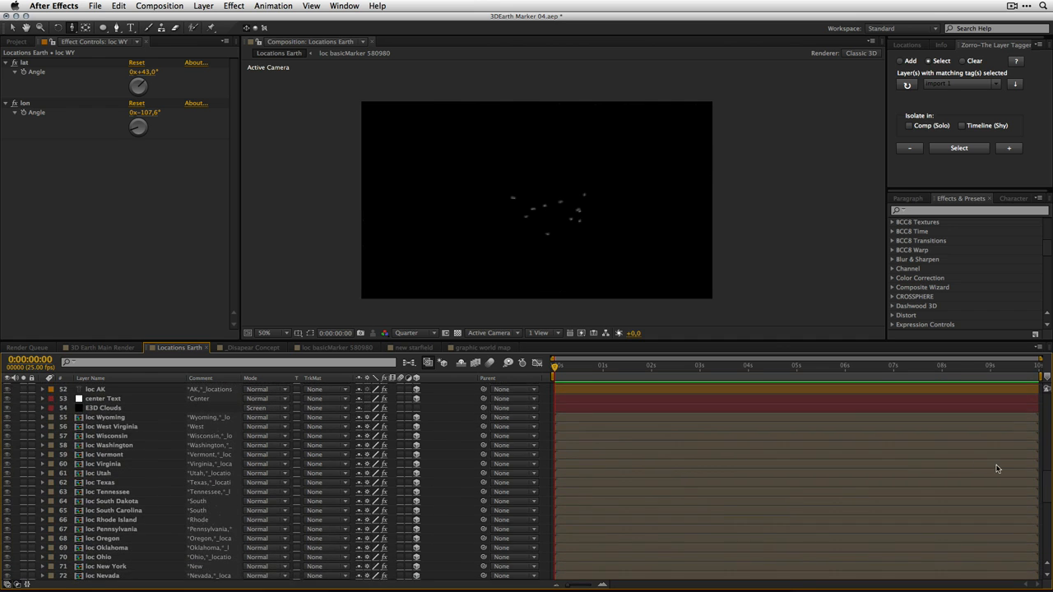
{"action": "left_click", "coordinate": [23, 408]}
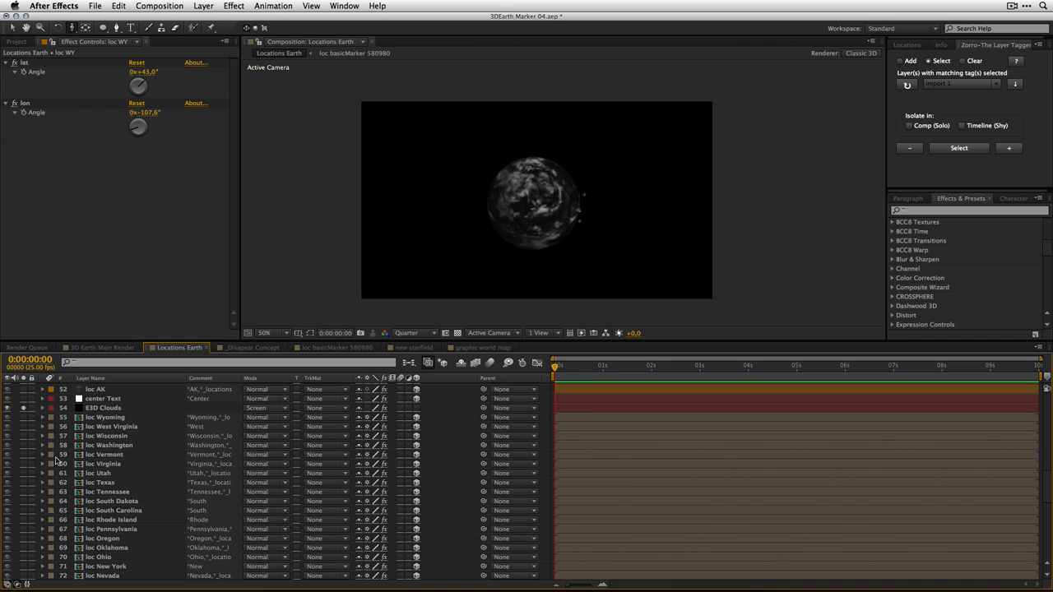
{"action": "left_click_drag", "start_coordinate": [25, 420], "coordinate": [24, 501]}
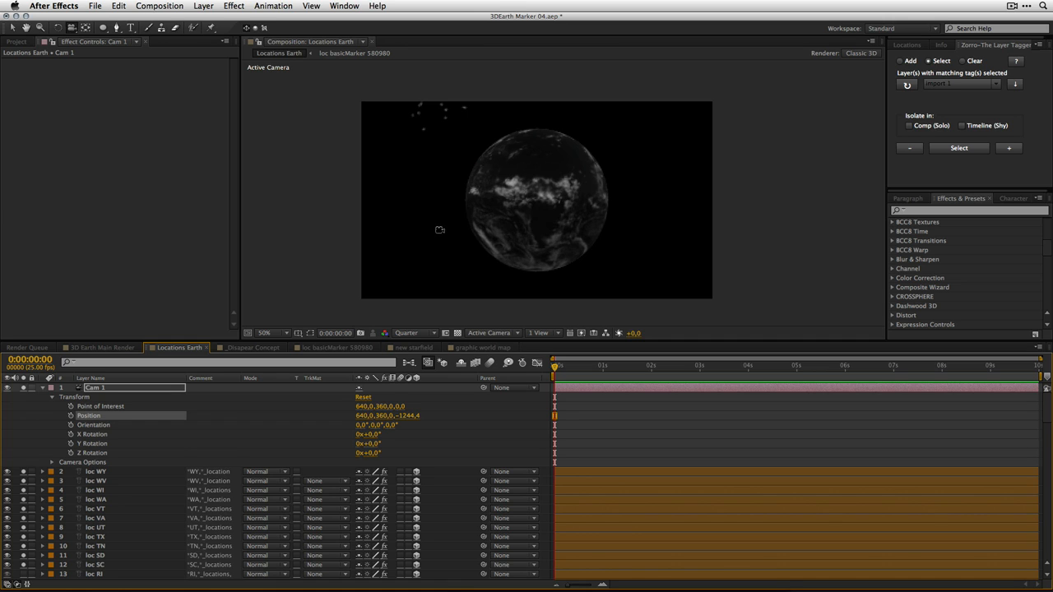
Step: Orbit and dolly Cam 1 far from the globe and start keyframing its Position at 0:00:00:00
{"action": "left_click_drag", "start_coordinate": [452, 228], "coordinate": [445, 248]}
{"action": "key", "text": "c"}
{"action": "key", "text": "c"}
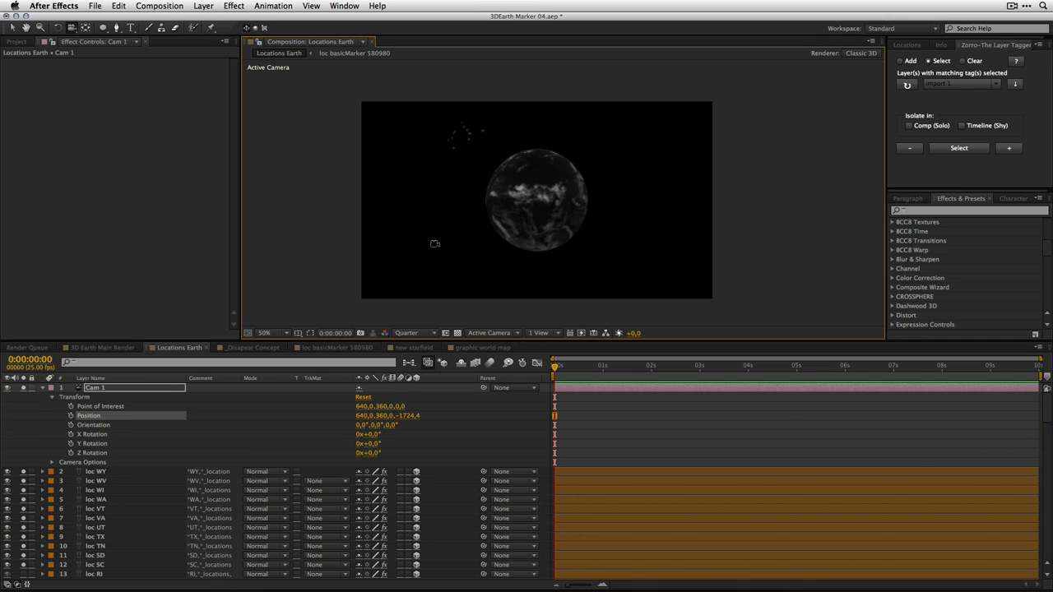
{"action": "key", "text": "c"}
{"action": "key", "text": "c"}
{"action": "left_click_drag", "start_coordinate": [437, 243], "coordinate": [533, 278]}
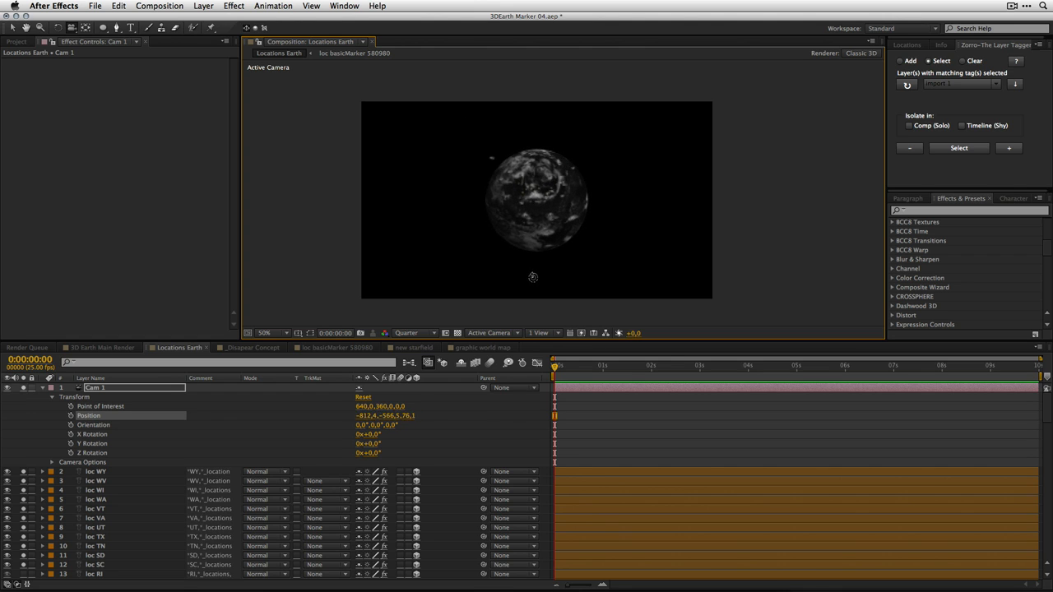
{"action": "key", "text": "c"}
{"action": "key", "text": "c"}
{"action": "left_click_drag", "start_coordinate": [506, 243], "coordinate": [507, 557]}
{"action": "left_click", "coordinate": [71, 416]}
Step: Keyframe Cam 1 closer to the markers between 3 and 4 seconds and again at 0:00:05:18, adjusting the latter's X position to 221.0
{"action": "left_click_drag", "start_coordinate": [598, 374], "coordinate": [732, 386]}
{"action": "left_click_drag", "start_coordinate": [505, 228], "coordinate": [530, 82]}
{"action": "left_click_drag", "start_coordinate": [761, 372], "coordinate": [831, 376]}
{"action": "left_click_drag", "start_coordinate": [529, 226], "coordinate": [515, 158]}
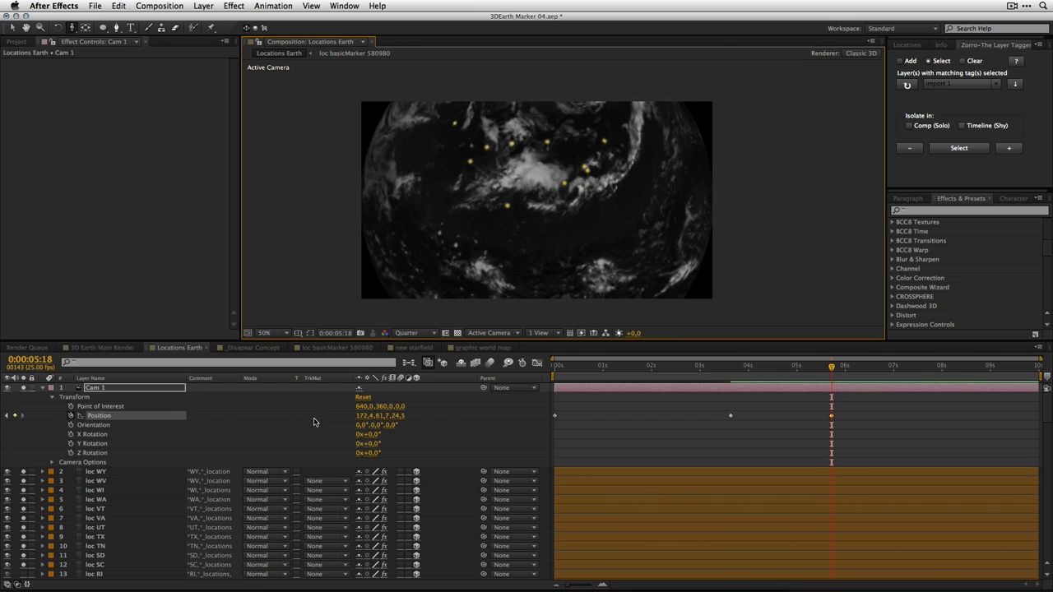
{"action": "left_click_drag", "start_coordinate": [363, 415], "coordinate": [425, 417]}
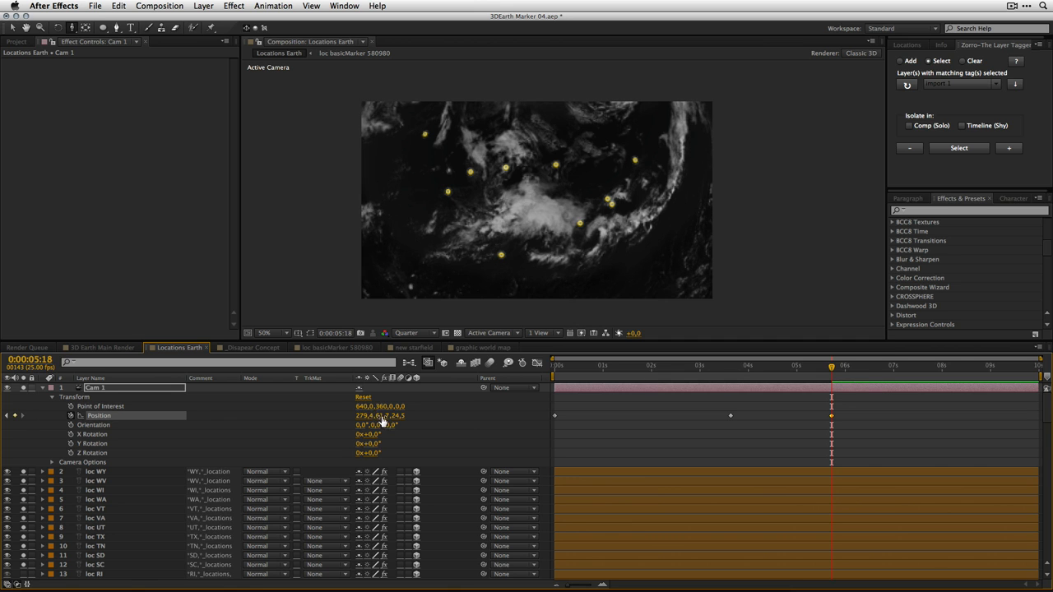
Step: Scrub through the camera move and shift Cam 1's last Position keyframe to about 7 seconds
{"action": "left_click_drag", "start_coordinate": [572, 369], "coordinate": [831, 368]}
{"action": "left_click_drag", "start_coordinate": [832, 420], "coordinate": [892, 423]}
{"action": "left_click_drag", "start_coordinate": [789, 368], "coordinate": [686, 417]}
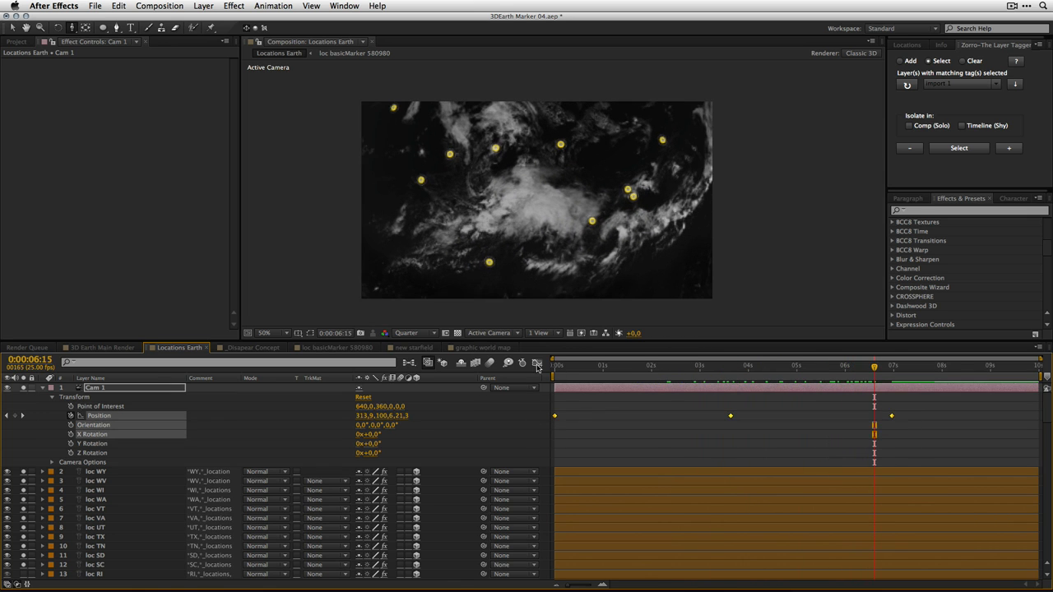
Step: Hide the reference graph in the Graph Editor's value graph view and return to the layer bars
{"action": "left_click", "coordinate": [537, 363]}
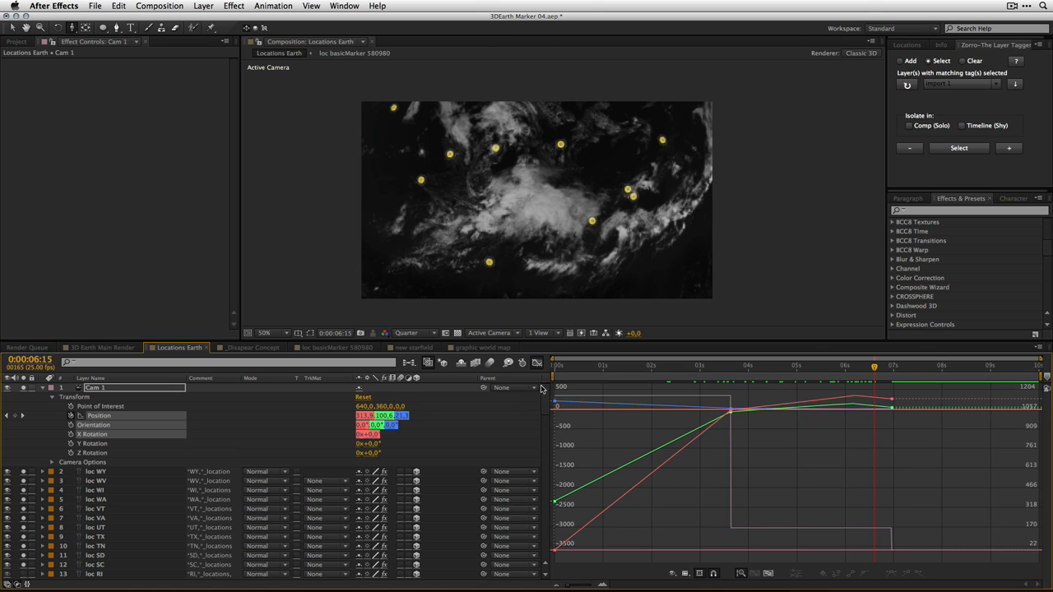
{"action": "left_click", "coordinate": [684, 573]}
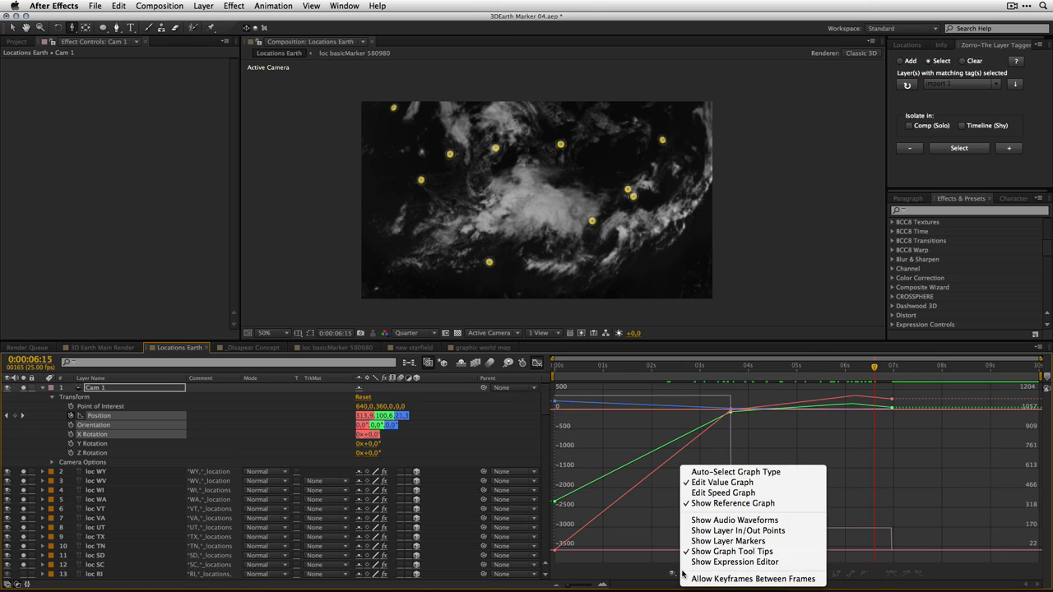
{"action": "left_click", "coordinate": [699, 501]}
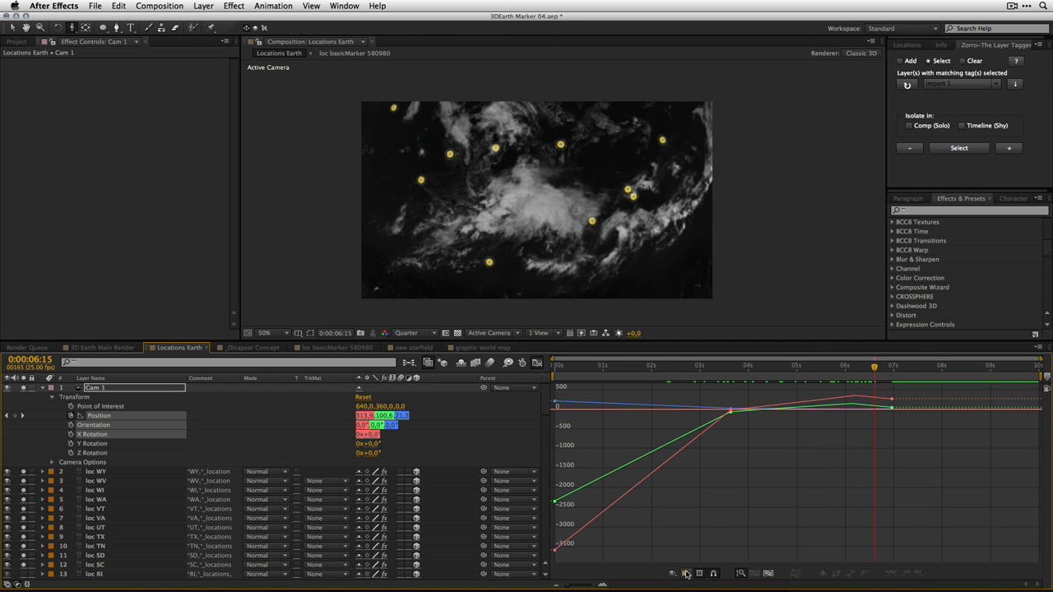
{"action": "left_click", "coordinate": [536, 363]}
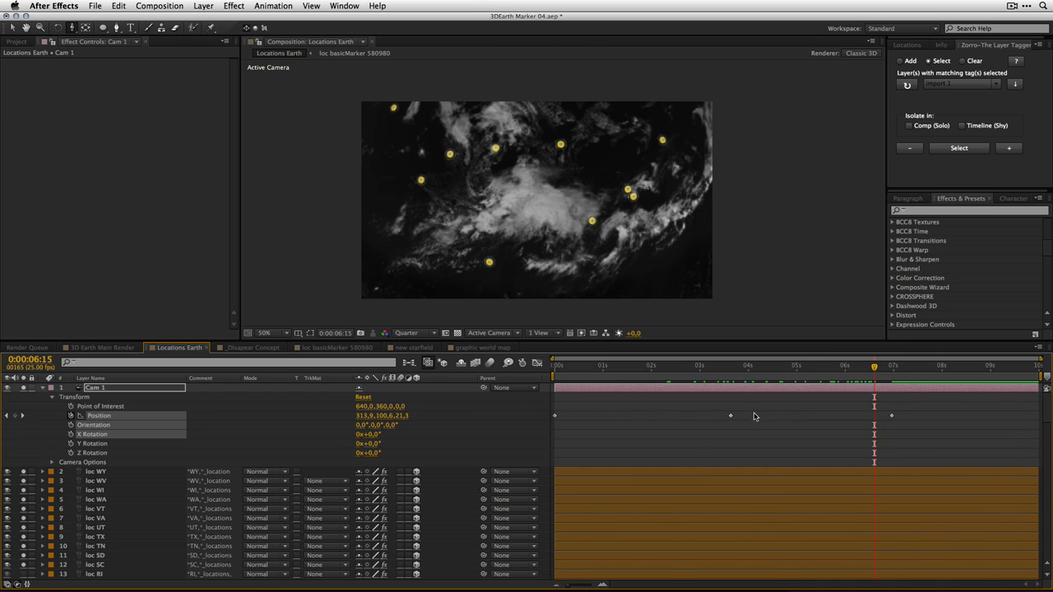
Step: Apply Easy Ease to Cam 1's middle Position keyframe and show its curves in the Graph Editor
{"action": "left_click", "coordinate": [731, 415]}
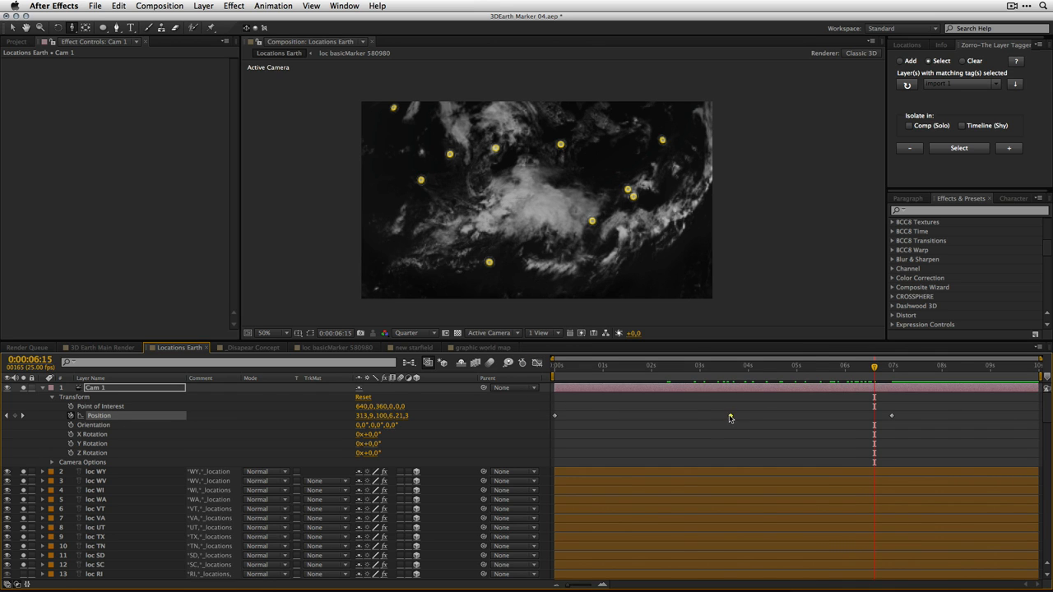
{"action": "right_click", "coordinate": [730, 417]}
{"action": "mouse_move", "coordinate": [794, 531]}
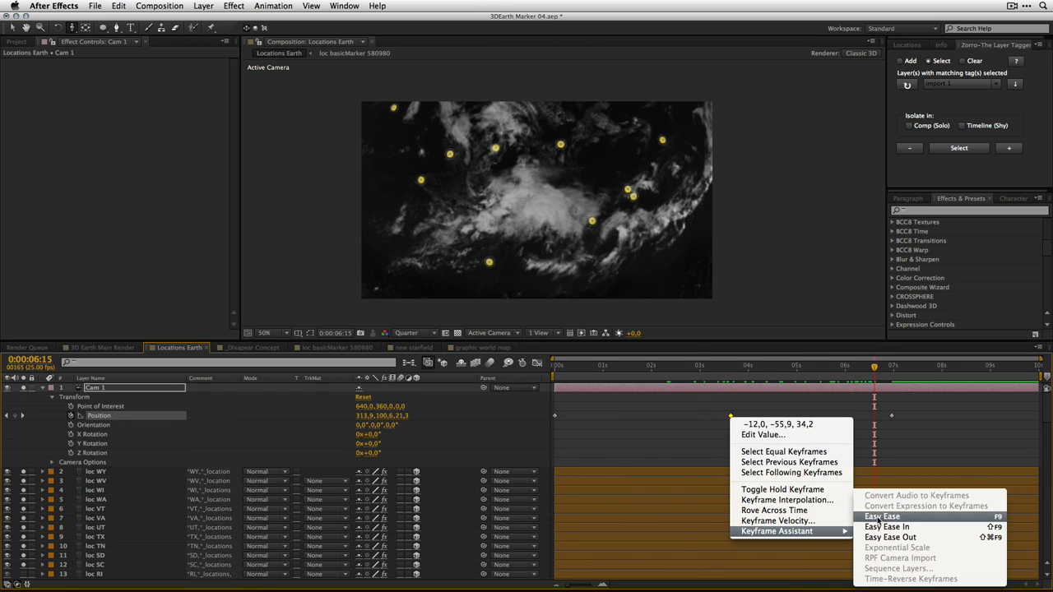
{"action": "left_click", "coordinate": [879, 519]}
{"action": "left_click", "coordinate": [537, 364]}
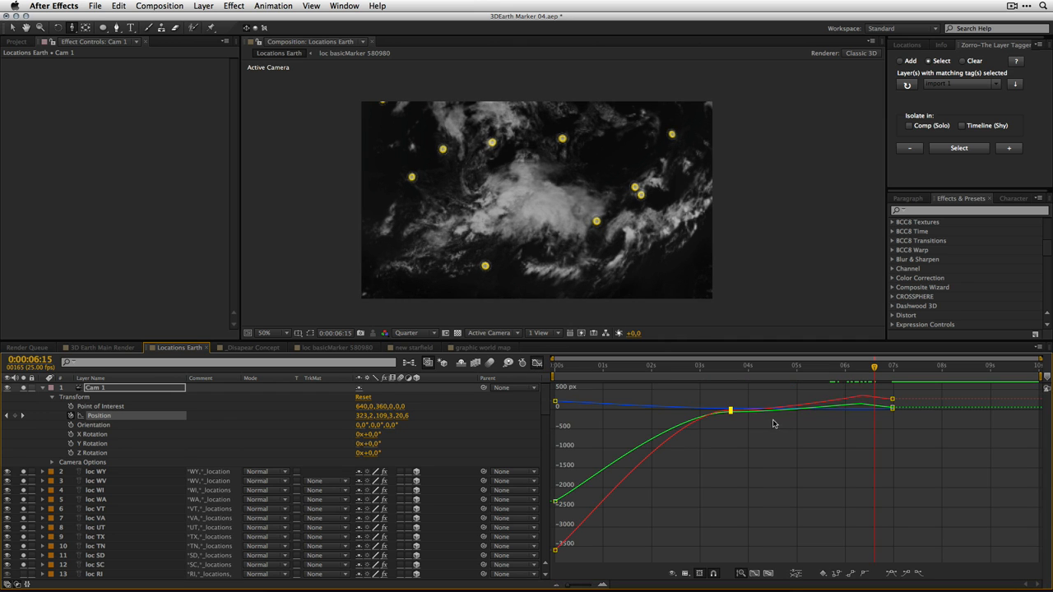
Step: Lower the middle Position keyframe's X and Y values in the value graph and scrub through the camera move
{"action": "left_click_drag", "start_coordinate": [863, 371], "coordinate": [886, 367]}
{"action": "mouse_move", "coordinate": [732, 383]}
{"action": "left_mouse_down"}
{"action": "mouse_move", "coordinate": [733, 412]}
{"action": "mouse_move", "coordinate": [733, 381]}
{"action": "mouse_move", "coordinate": [733, 402]}
{"action": "left_mouse_up"}
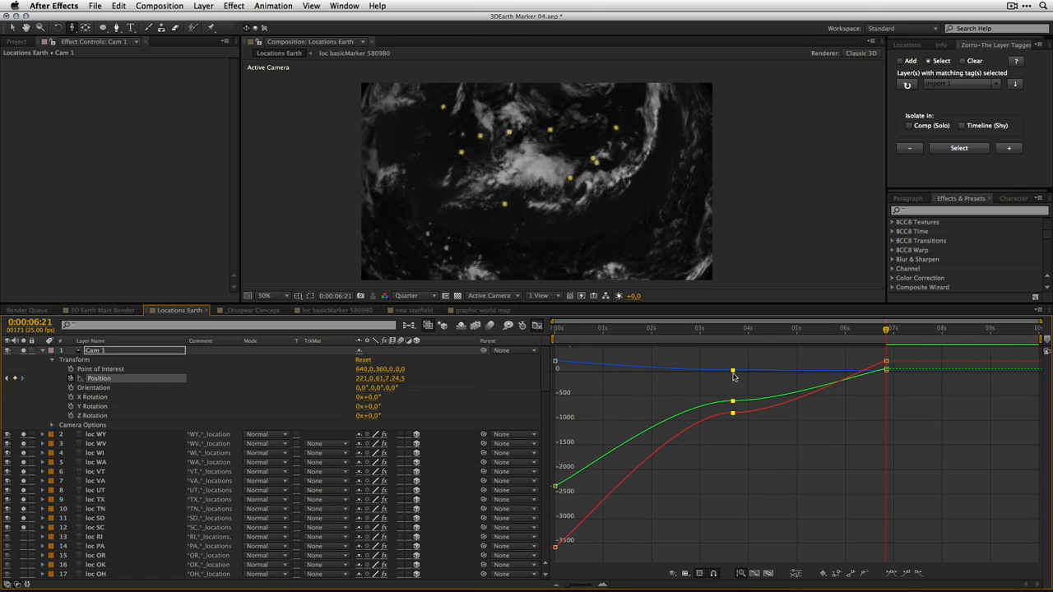
{"action": "left_click_drag", "start_coordinate": [580, 330], "coordinate": [899, 368]}
Step: Switch to the speed graph and reduce the speed of Cam 1's first and last Position keyframes to 0
{"action": "left_click", "coordinate": [681, 571]}
{"action": "left_click", "coordinate": [706, 496]}
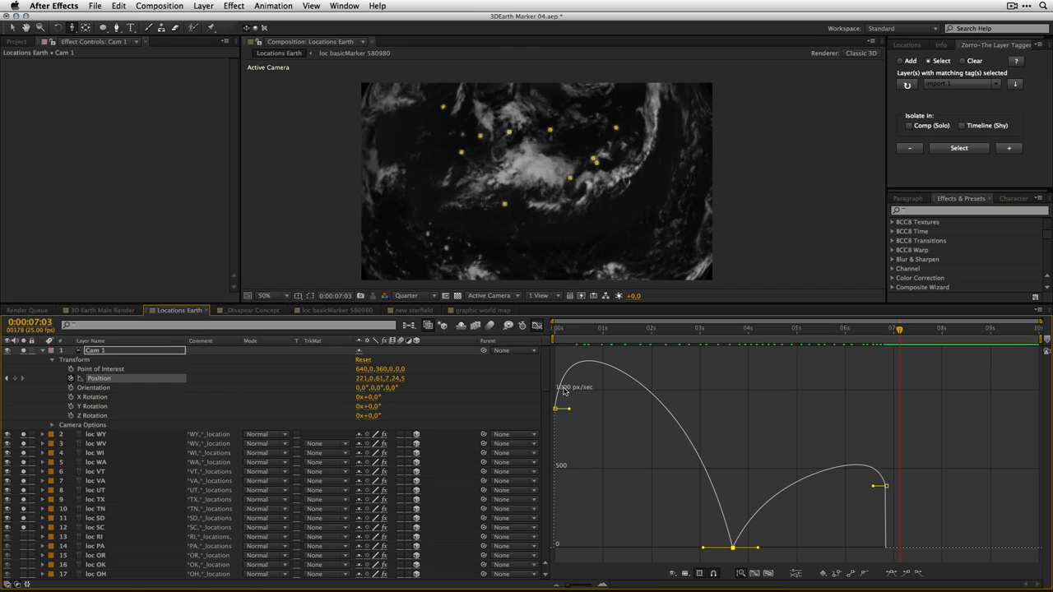
{"action": "mouse_move", "coordinate": [556, 410]}
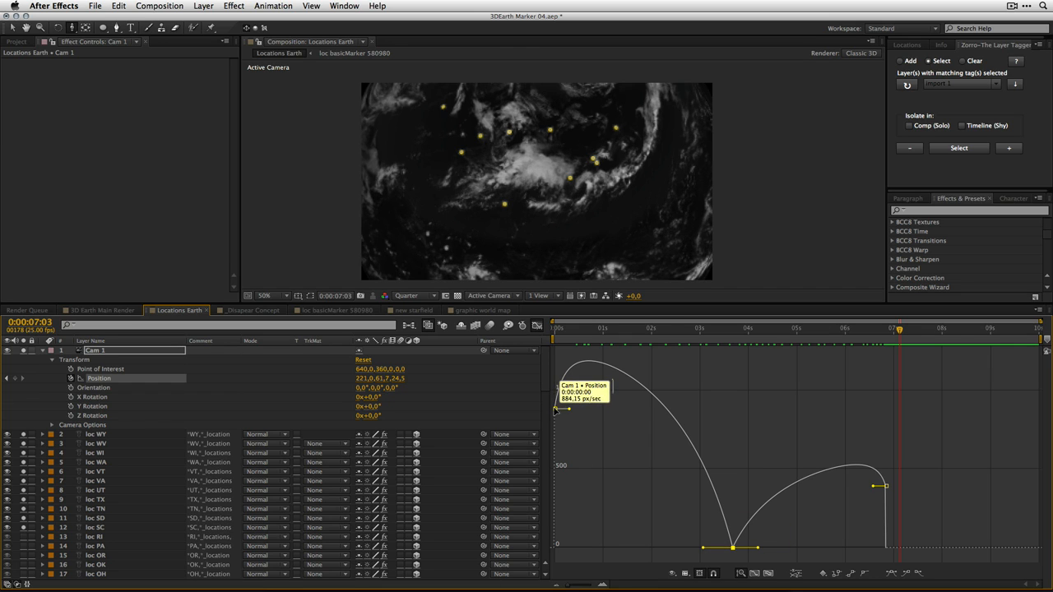
{"action": "left_click_drag", "start_coordinate": [556, 410], "coordinate": [556, 559]}
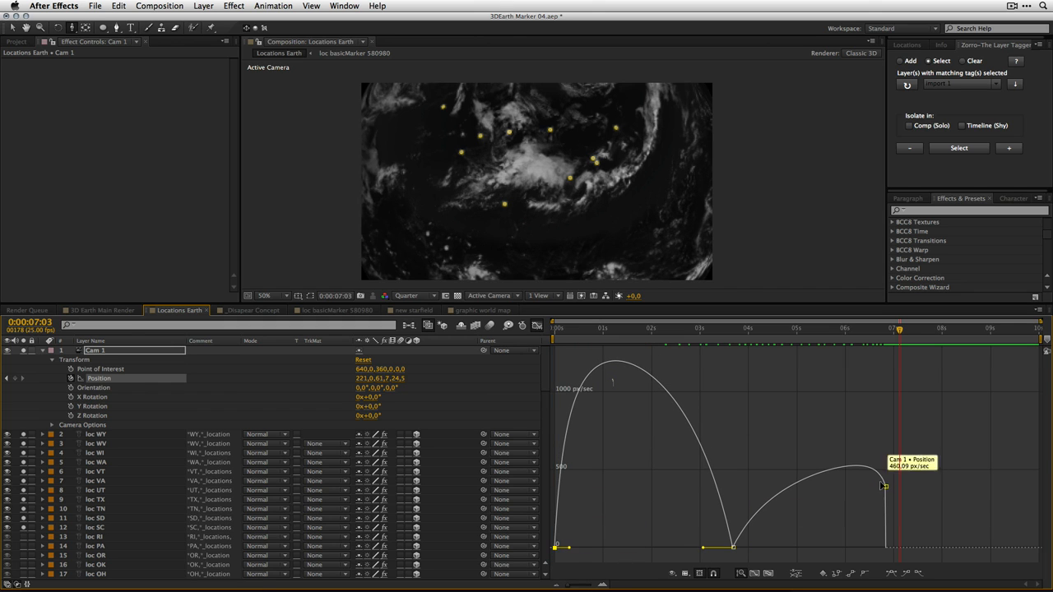
{"action": "left_click_drag", "start_coordinate": [886, 485], "coordinate": [893, 548]}
Step: Raise the middle Position keyframe's speed to about 870 px/sec and slightly lengthen the first keyframe's ease handle
{"action": "left_click", "coordinate": [733, 548]}
{"action": "left_click_drag", "start_coordinate": [733, 549], "coordinate": [717, 376]}
{"action": "left_click", "coordinate": [566, 549]}
{"action": "left_click_drag", "start_coordinate": [567, 549], "coordinate": [574, 548]}
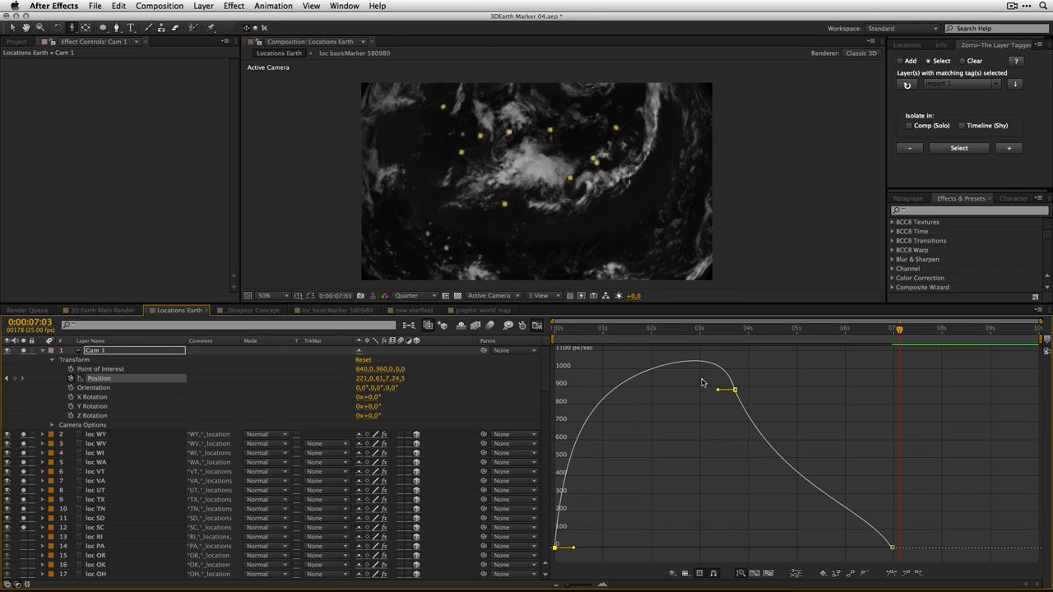
Step: Scrub through Cam 1's animation to check the smoothness of the approach
{"action": "left_click_drag", "start_coordinate": [571, 332], "coordinate": [795, 362]}
{"action": "mouse_move", "coordinate": [738, 407]}
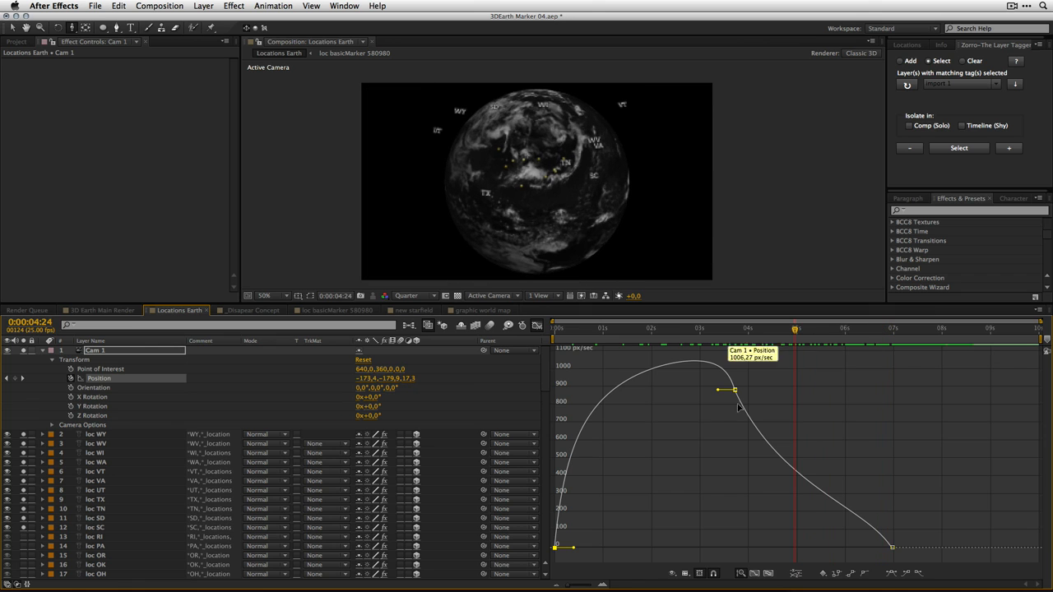
{"action": "left_click", "coordinate": [536, 326]}
{"action": "left_click_drag", "start_coordinate": [564, 331], "coordinate": [543, 395]}
{"action": "left_click", "coordinate": [537, 326]}
Step: Show the reference graph together with Cam 1's Position speed graph
{"action": "left_click", "coordinate": [673, 572]}
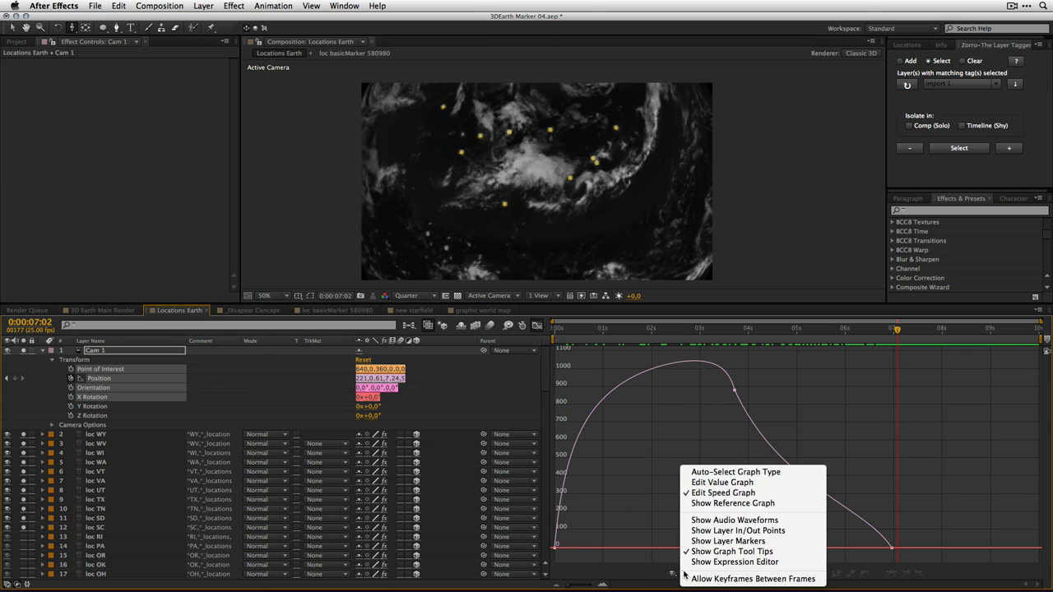
{"action": "left_click", "coordinate": [711, 502]}
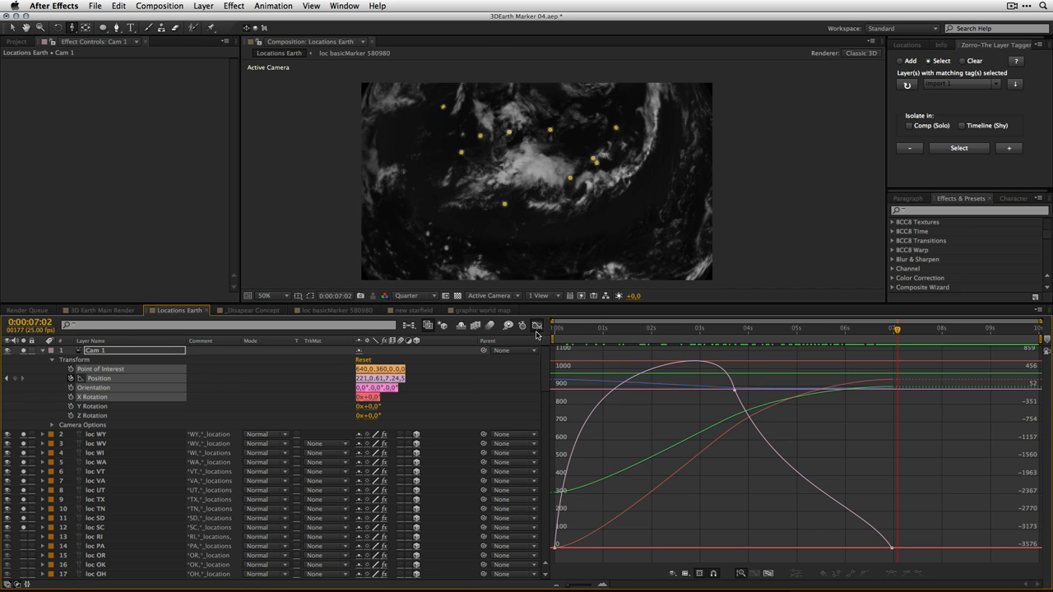
{"action": "left_click", "coordinate": [687, 576]}
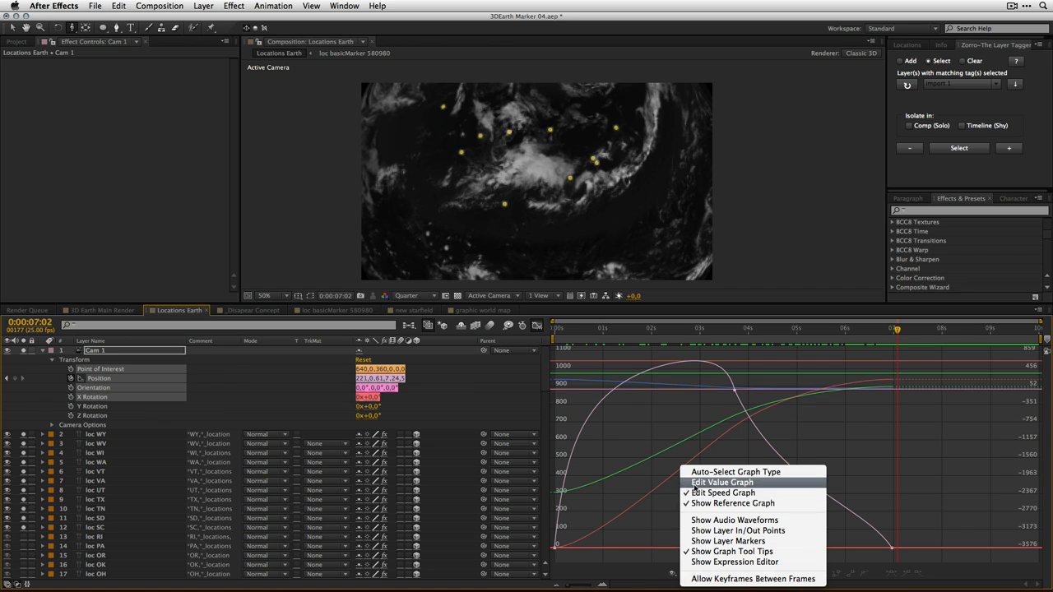
{"action": "left_click", "coordinate": [673, 492]}
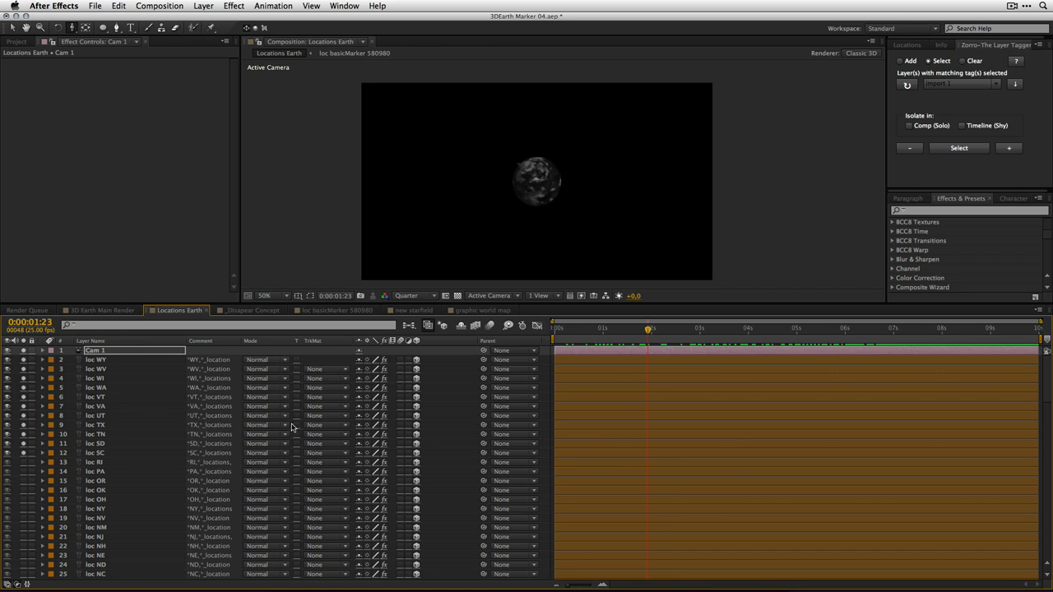
Step: Turn off solo for all layers in Locations Earth and preview the full scene at 0:00:05:14
{"action": "scroll", "coordinate": [1016, 563], "scroll_direction": "down", "scroll_amount": 15}
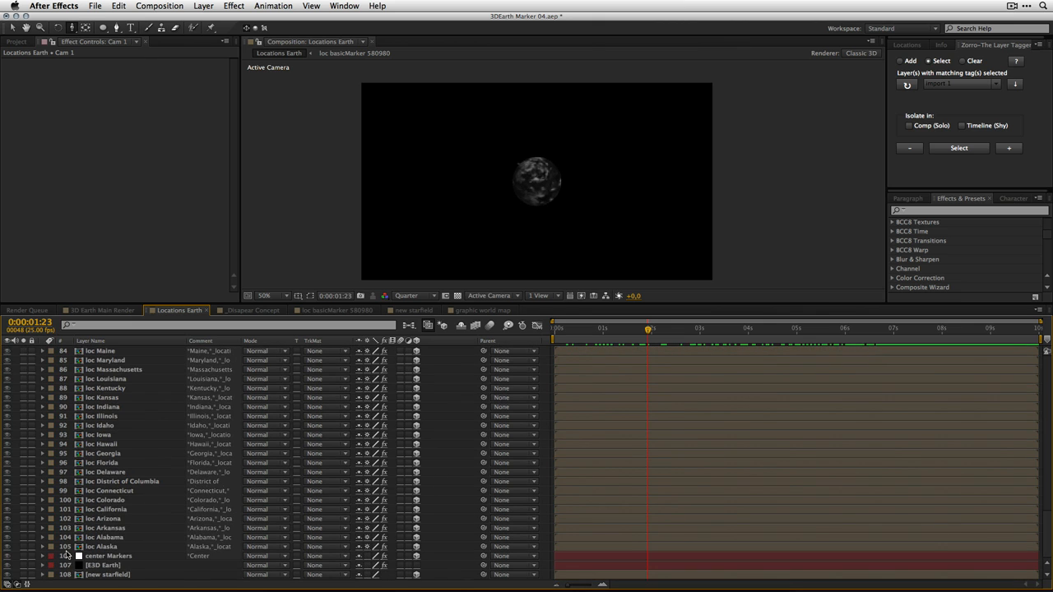
{"action": "left_click", "coordinate": [88, 524], "text": "shift"}
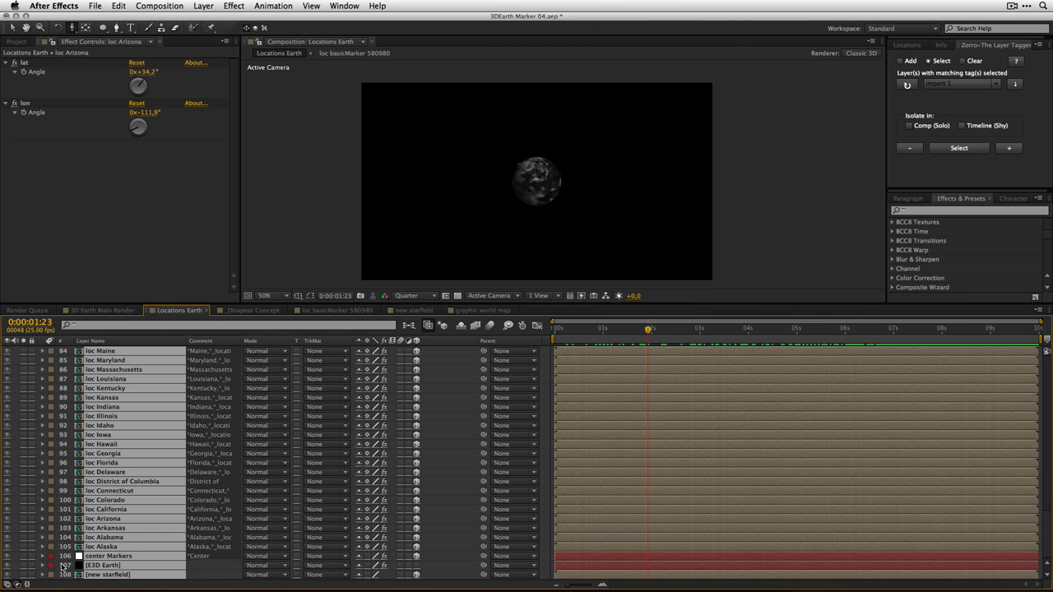
{"action": "left_click_drag", "start_coordinate": [1046, 528], "coordinate": [1040, 354]}
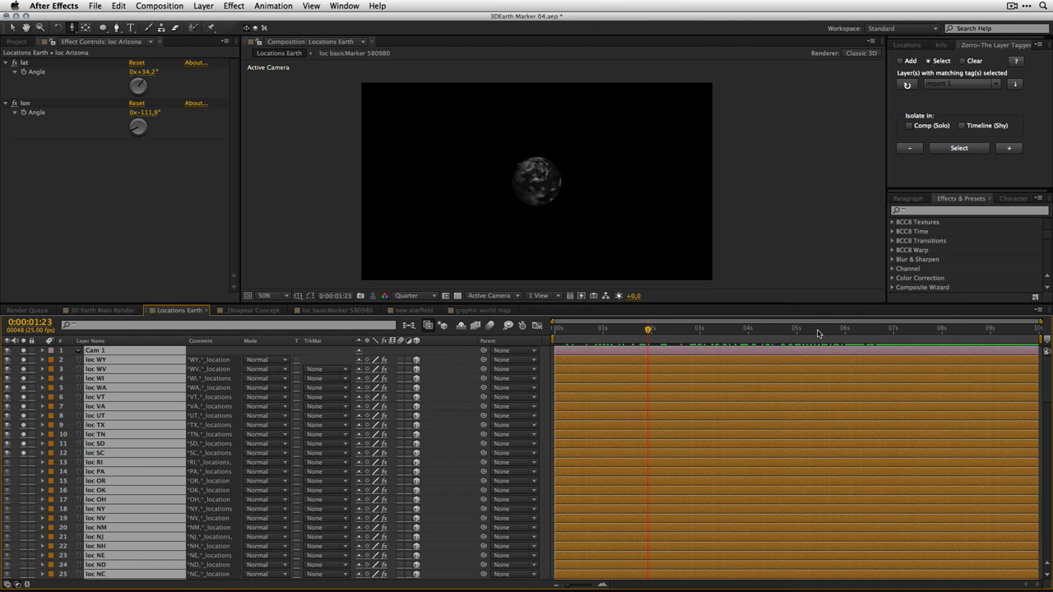
{"action": "left_click_drag", "start_coordinate": [23, 352], "coordinate": [25, 454]}
{"action": "left_click_drag", "start_coordinate": [578, 333], "coordinate": [823, 332]}
{"action": "key", "text": "F2"}
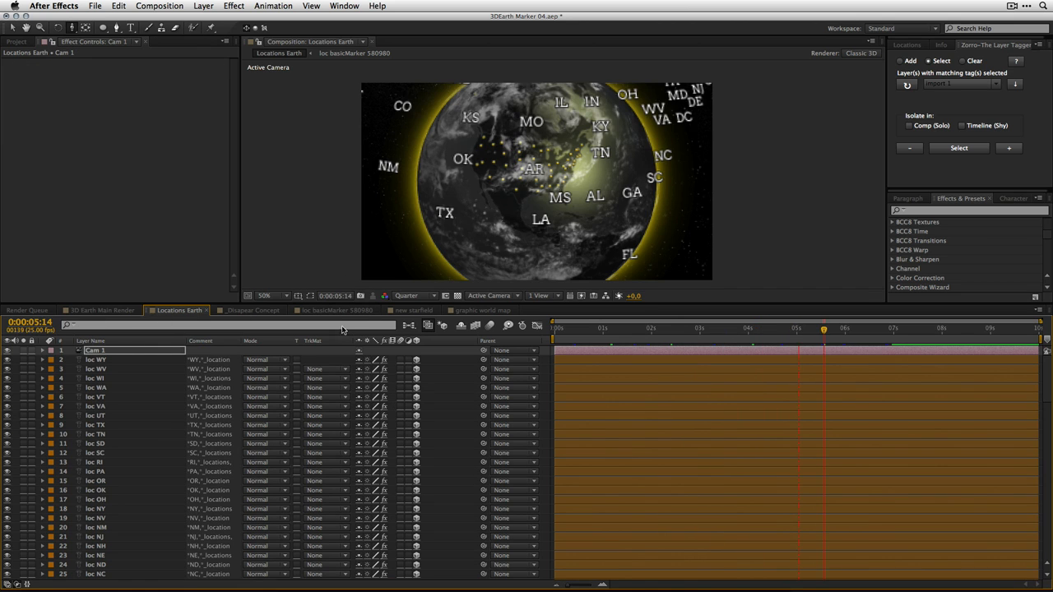
Step: Open the 3D Earth Main Render composition and view its 3D Earth Main Flare layer briefly in isolation
{"action": "left_click", "coordinate": [97, 311]}
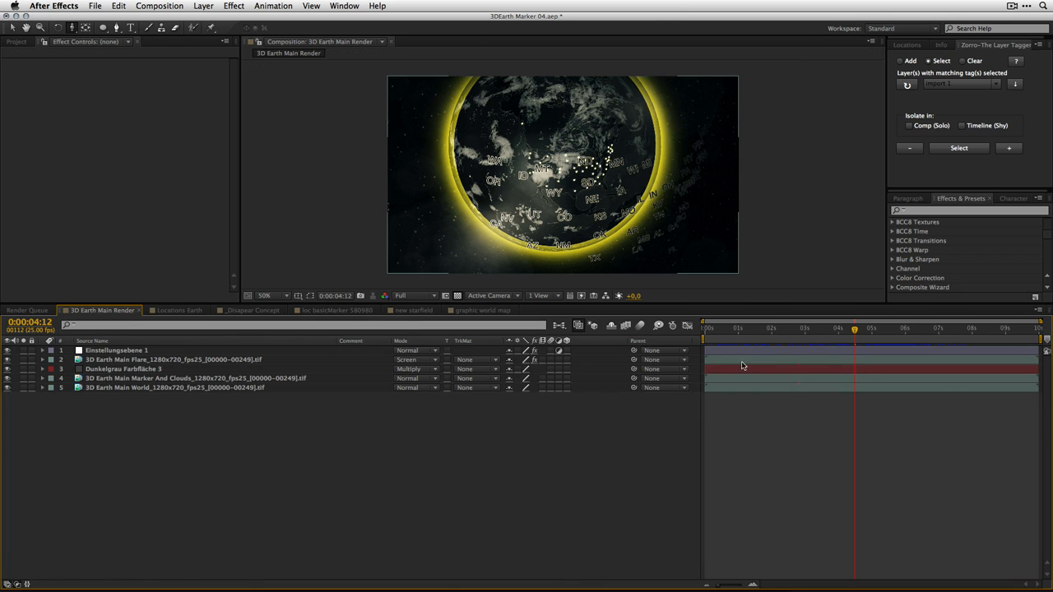
{"action": "left_click", "coordinate": [131, 359]}
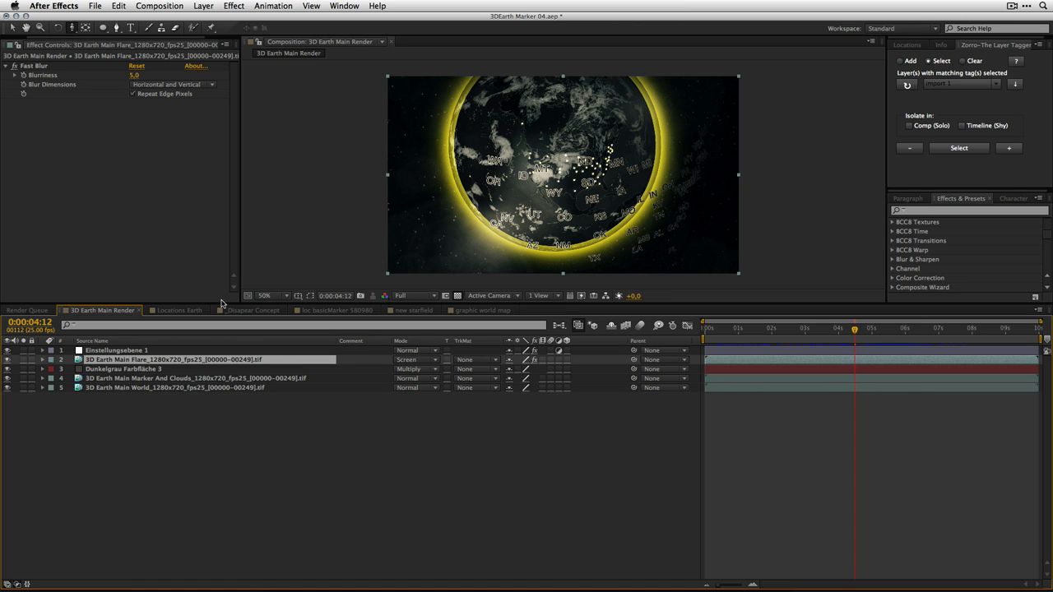
{"action": "left_click", "coordinate": [98, 401]}
{"action": "left_click", "coordinate": [109, 362]}
{"action": "left_click", "coordinate": [23, 359]}
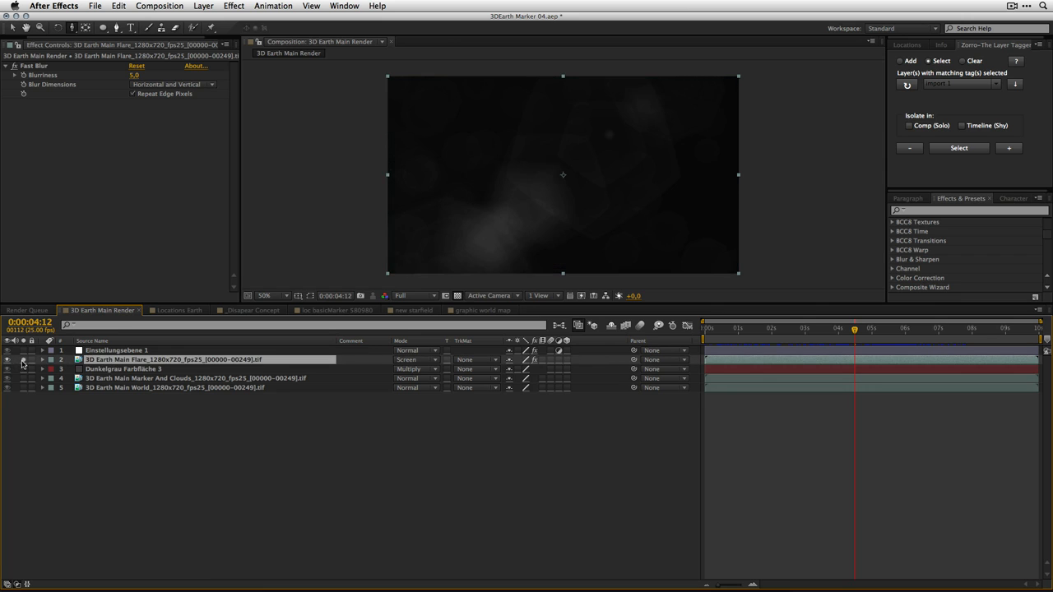
{"action": "left_click", "coordinate": [23, 359]}
Step: View the 3D Earth Main Marker And Clouds layer and the 3D Earth Main World layer one at a time in isolation
{"action": "left_click", "coordinate": [99, 381]}
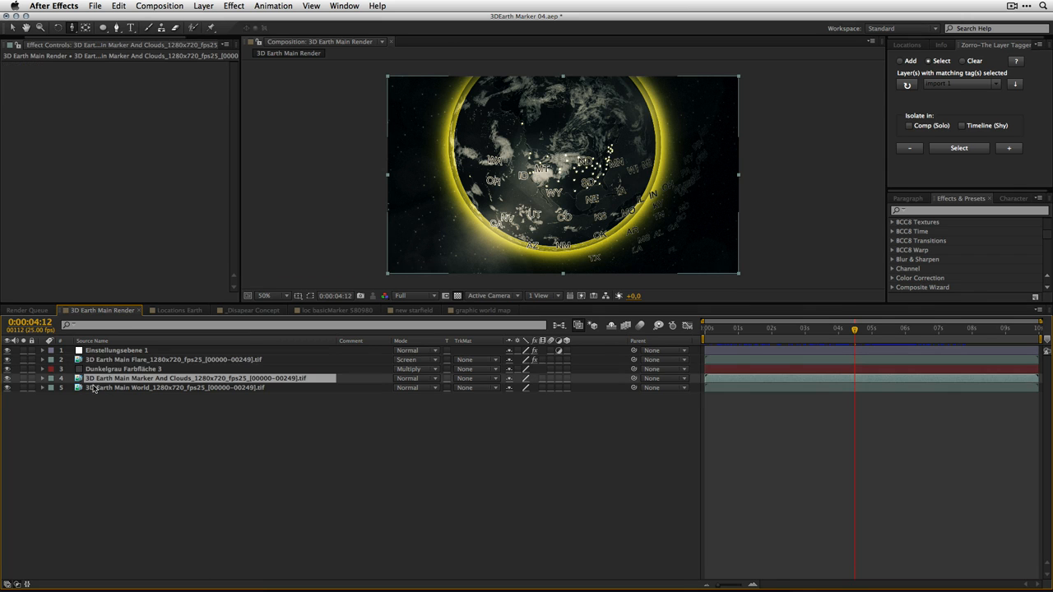
{"action": "left_click", "coordinate": [92, 360]}
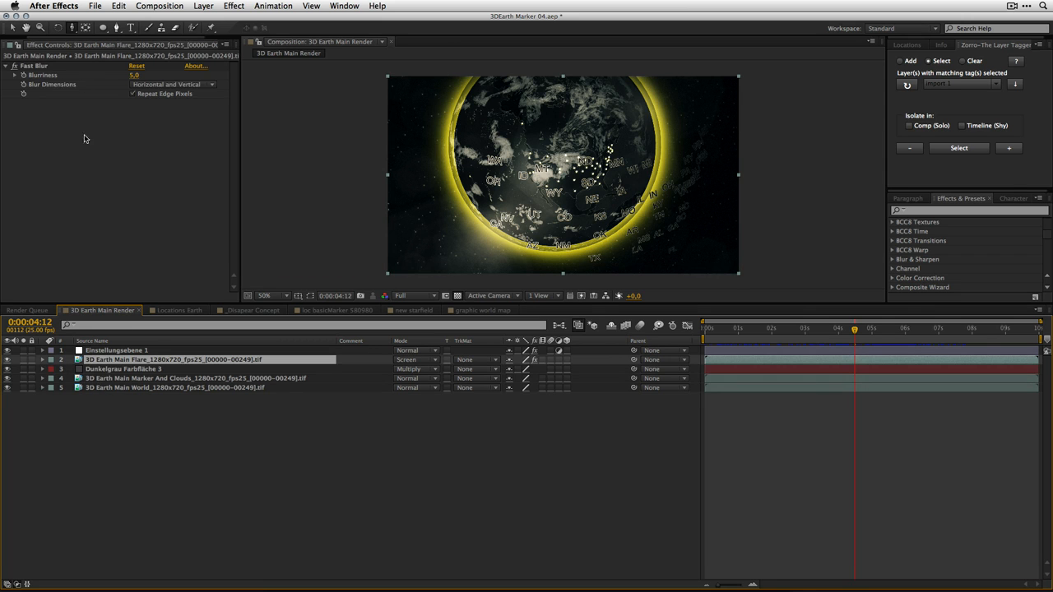
{"action": "left_click", "coordinate": [102, 381]}
{"action": "left_click", "coordinate": [23, 379]}
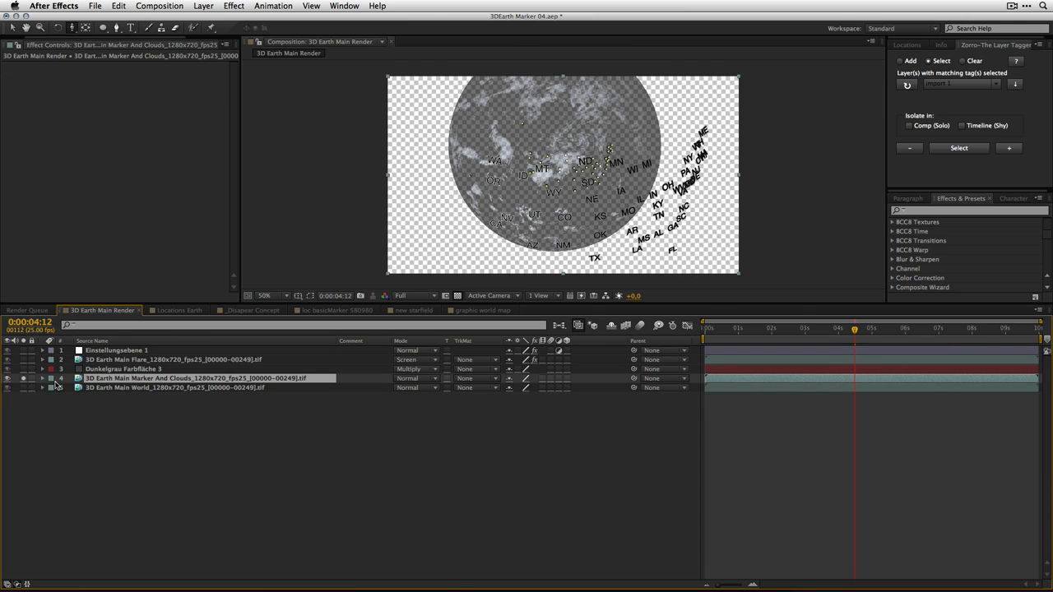
{"action": "left_click", "coordinate": [23, 378]}
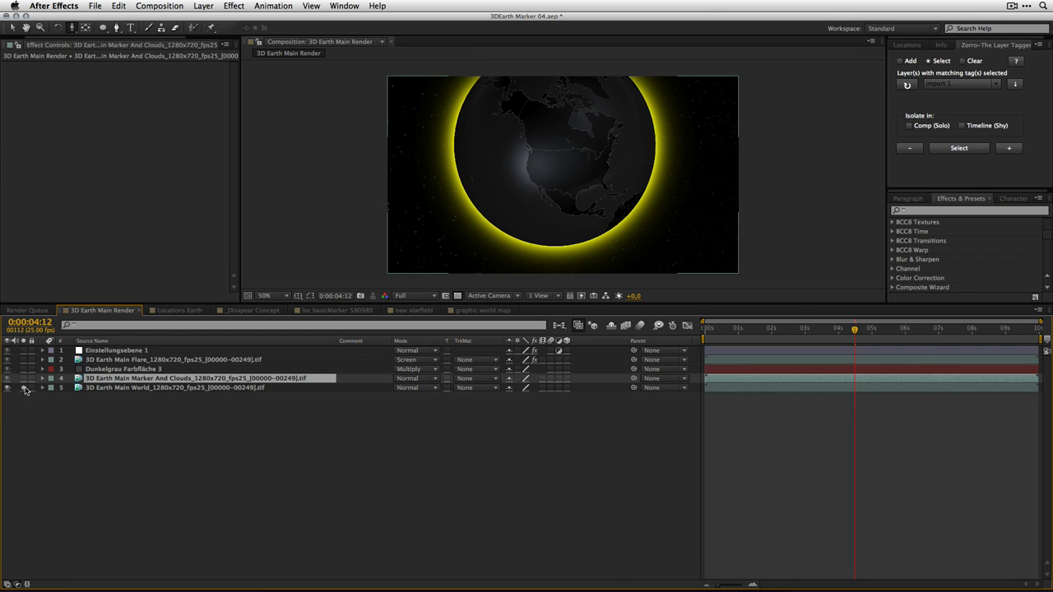
{"action": "left_click", "coordinate": [23, 388]}
Step: Review the Noise, Curves and Mojo effects on the Einstellungsebene 1 adjustment layer and scrub the composite back to 0:00:00:04
{"action": "left_click", "coordinate": [103, 352]}
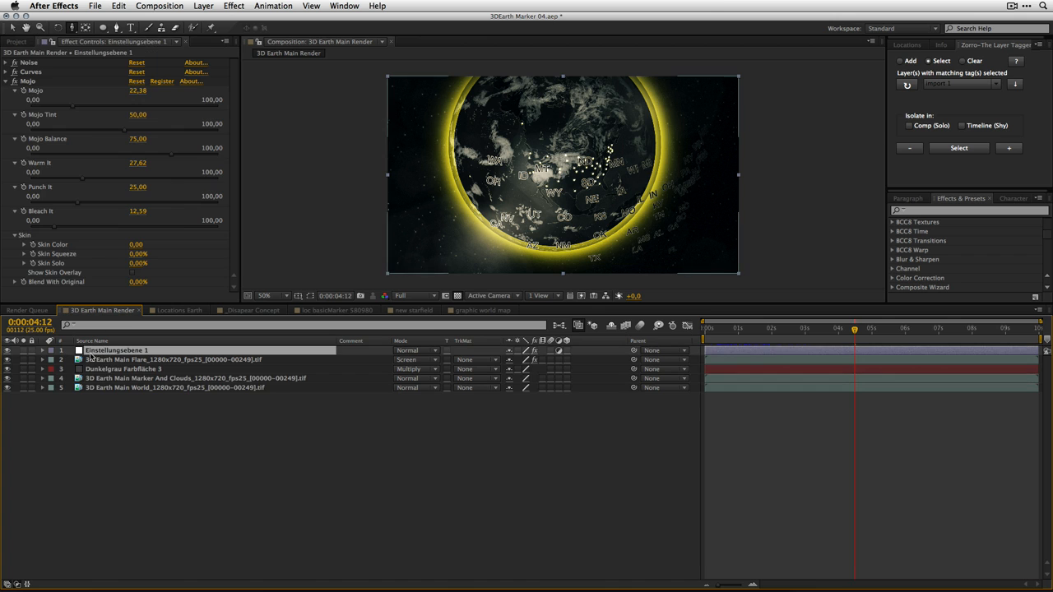
{"action": "left_click", "coordinate": [7, 81]}
{"action": "left_click", "coordinate": [29, 62]}
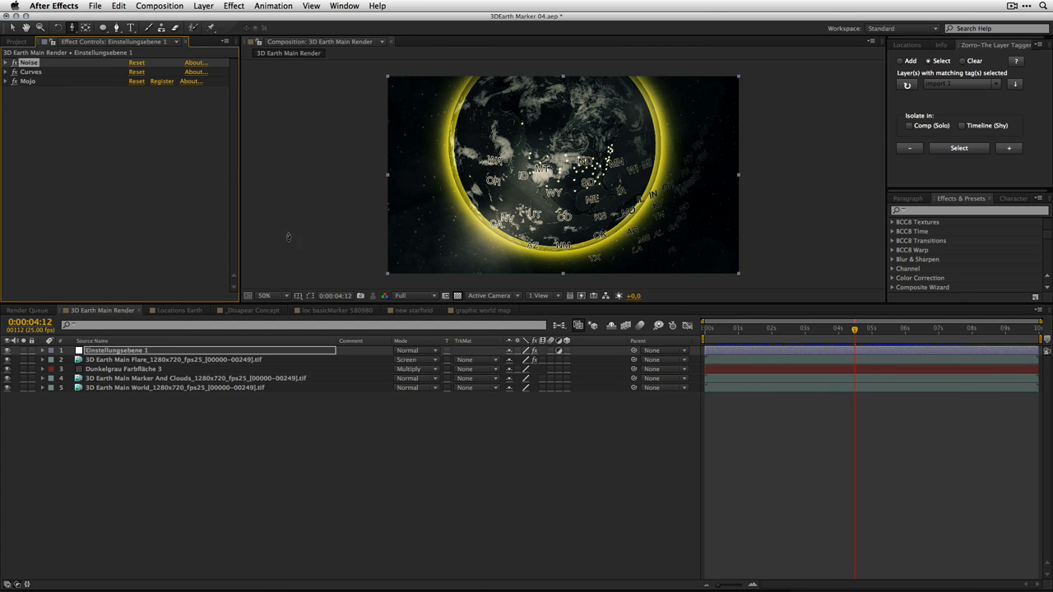
{"action": "left_click_drag", "start_coordinate": [818, 329], "coordinate": [710, 336]}
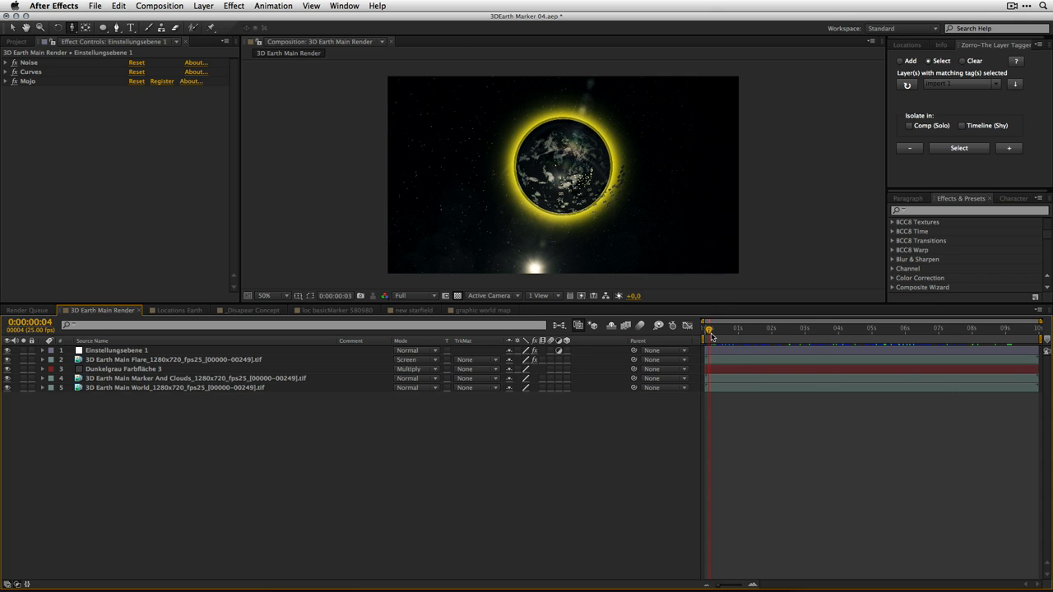